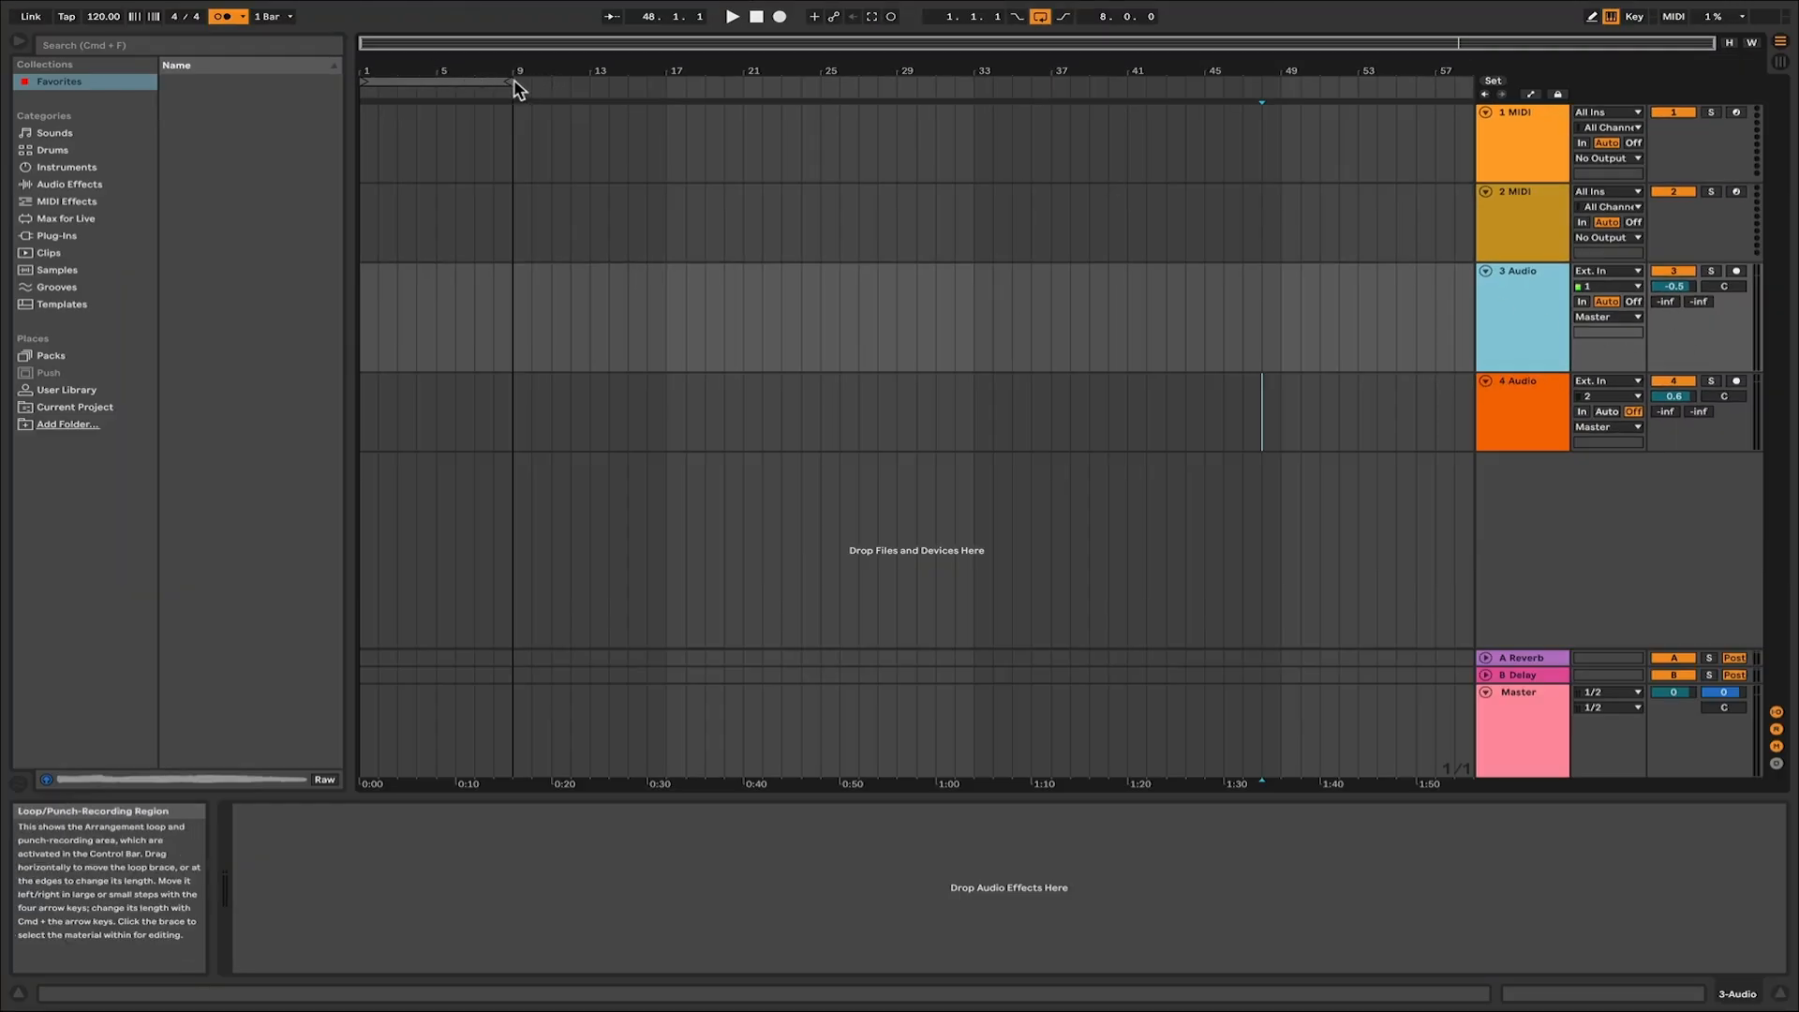
# Step: Select the eight-bar loop region from bar 1 to bar 9 and toggle looping off and on
pyautogui.moveTo(507, 81); pyautogui.dragTo(513, 126)
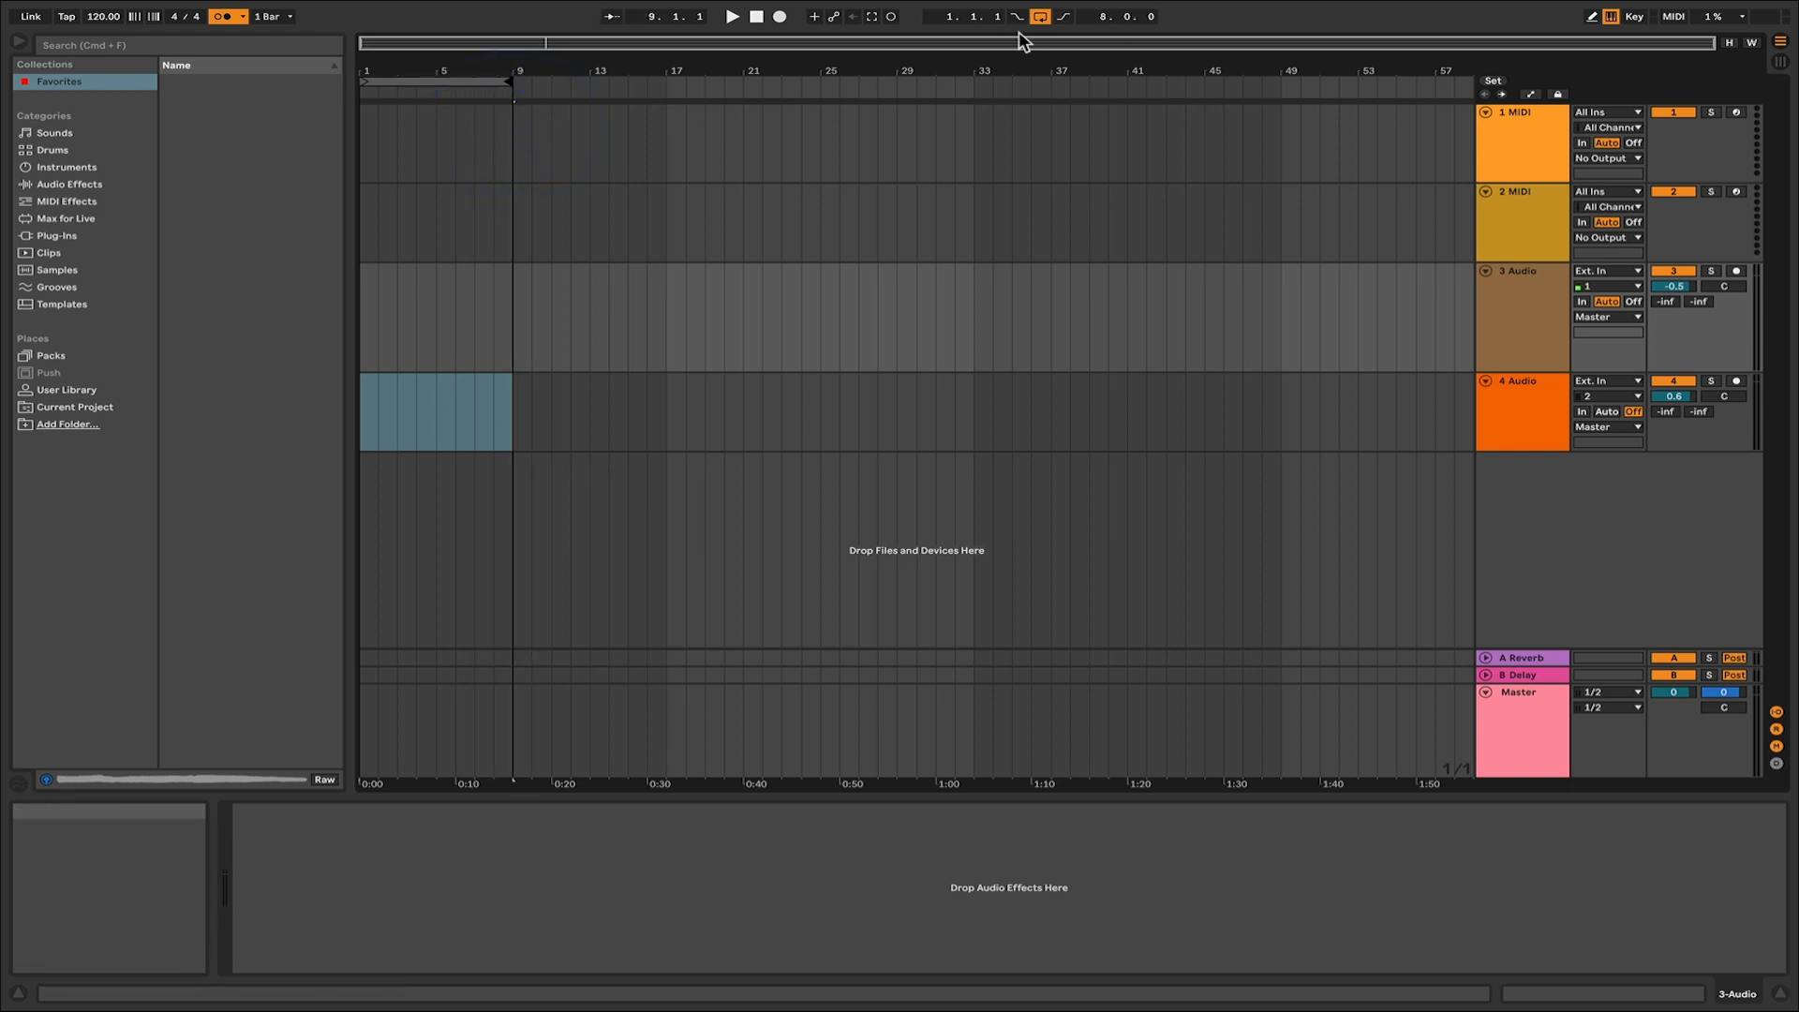
pyautogui.click(1040, 19)
pyautogui.click(1040, 18)
# Step: Play the looped section briefly from bar 1 and stop playback
pyautogui.press('space')
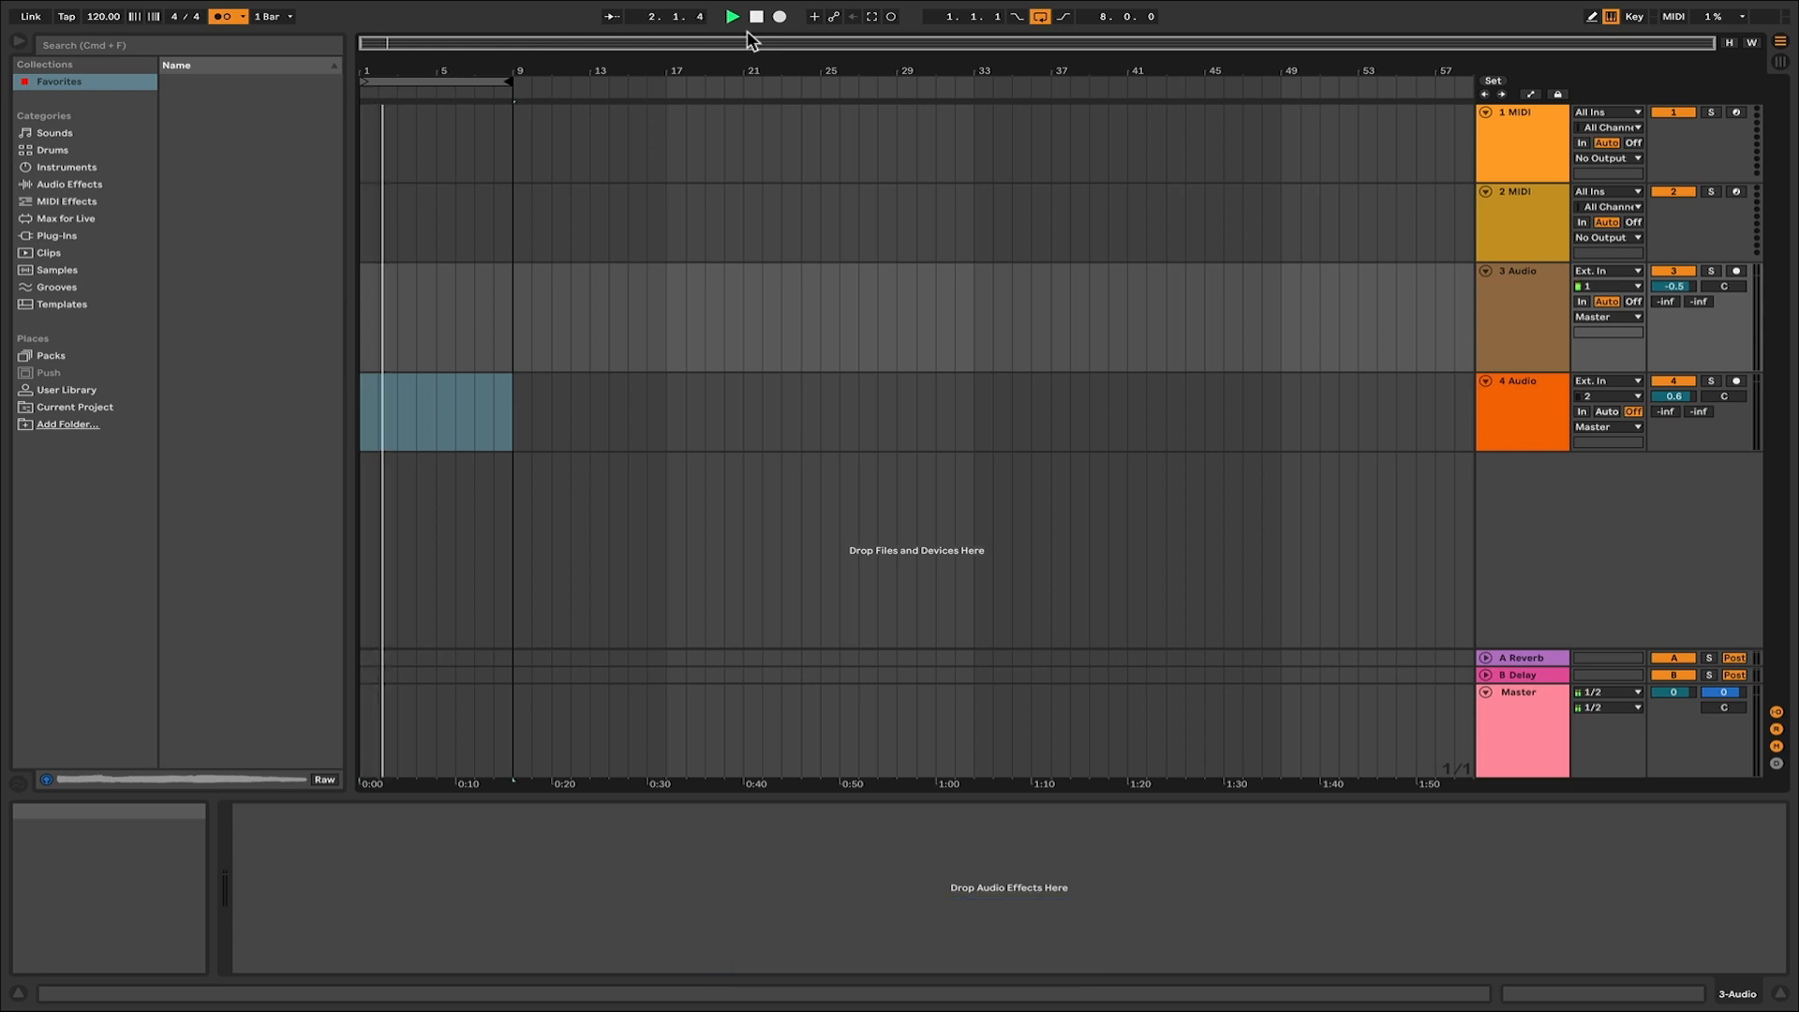
pyautogui.press('space')
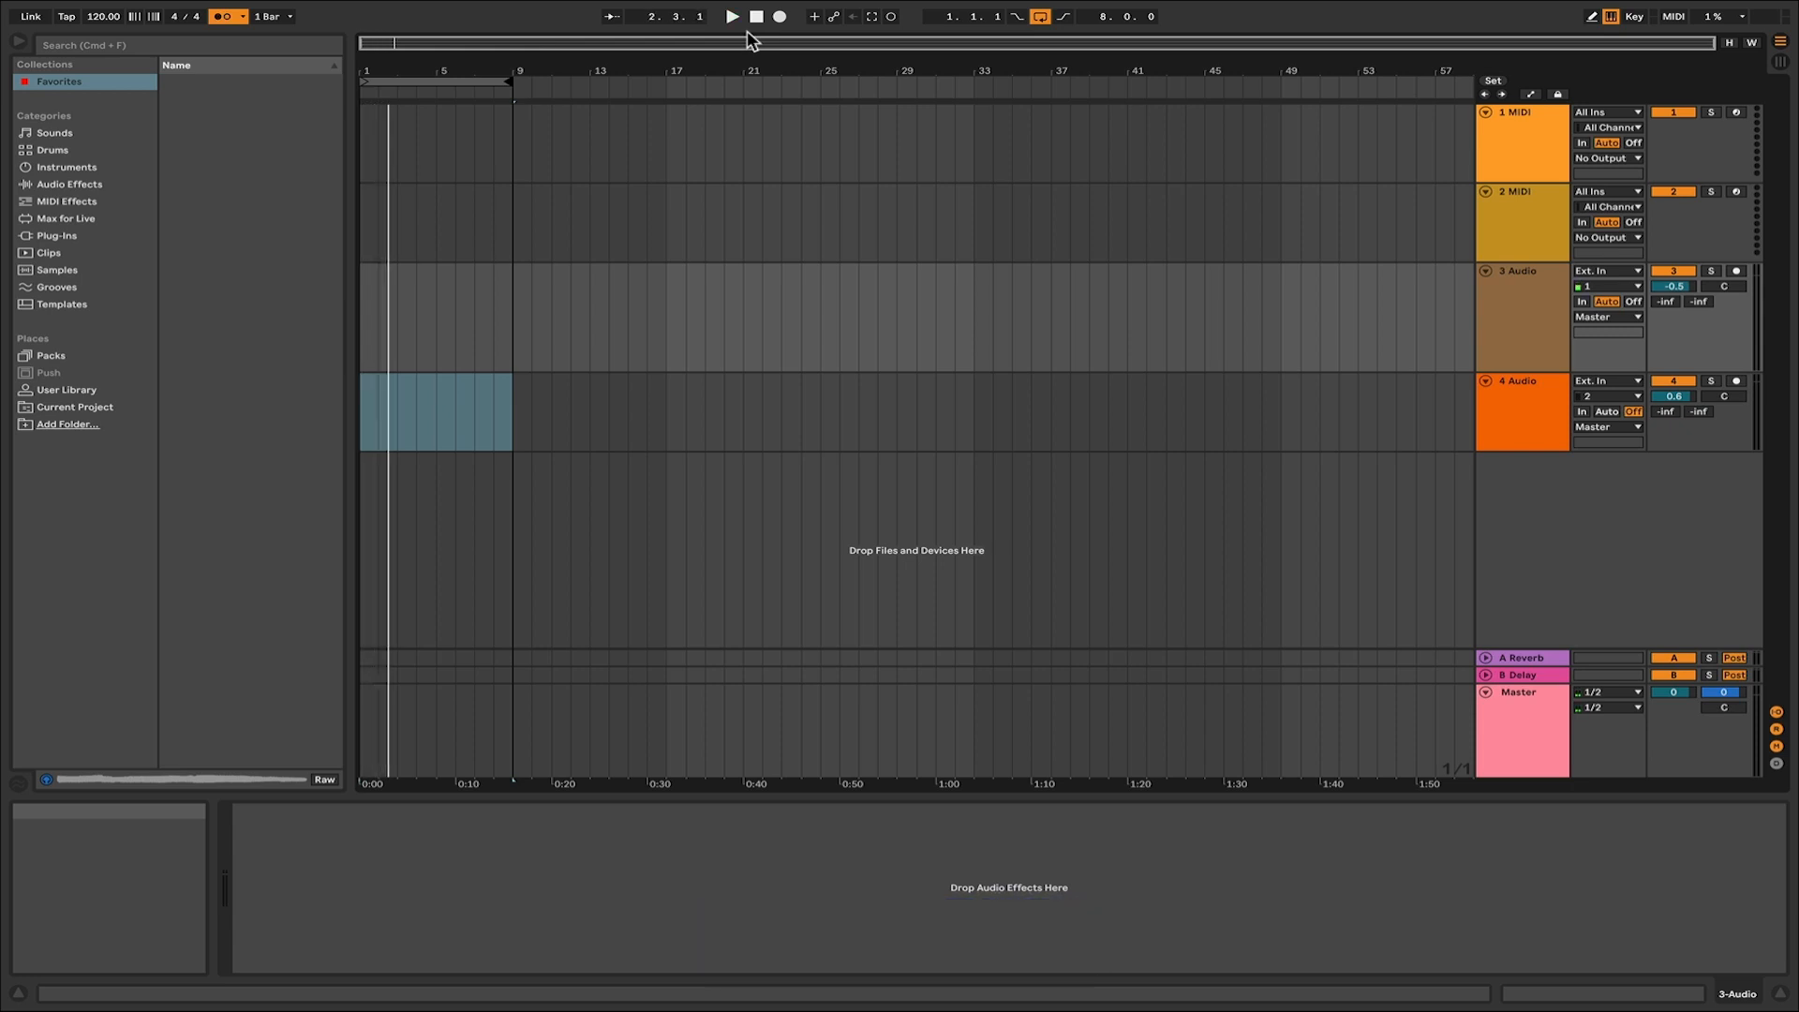
pyautogui.click(806, 397)
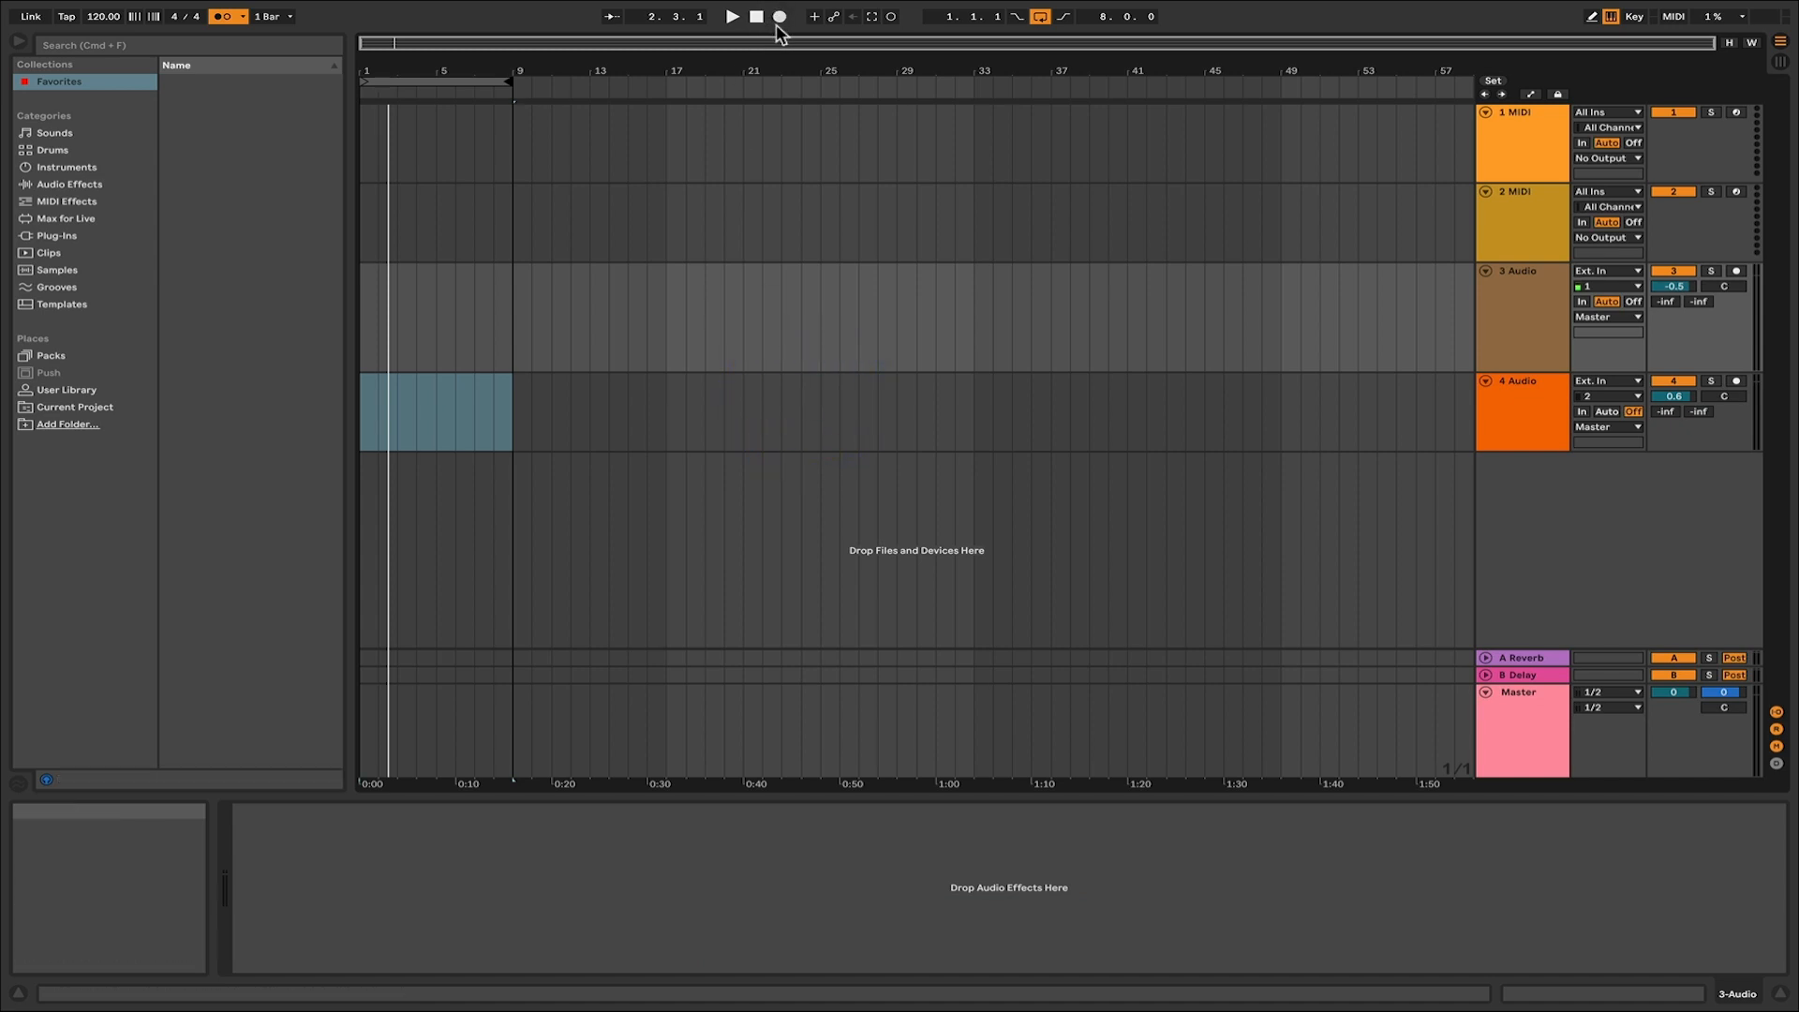
# Step: Arm all four tracks, both MIDI and both audio, for recording at the same time
pyautogui.click(1736, 382)
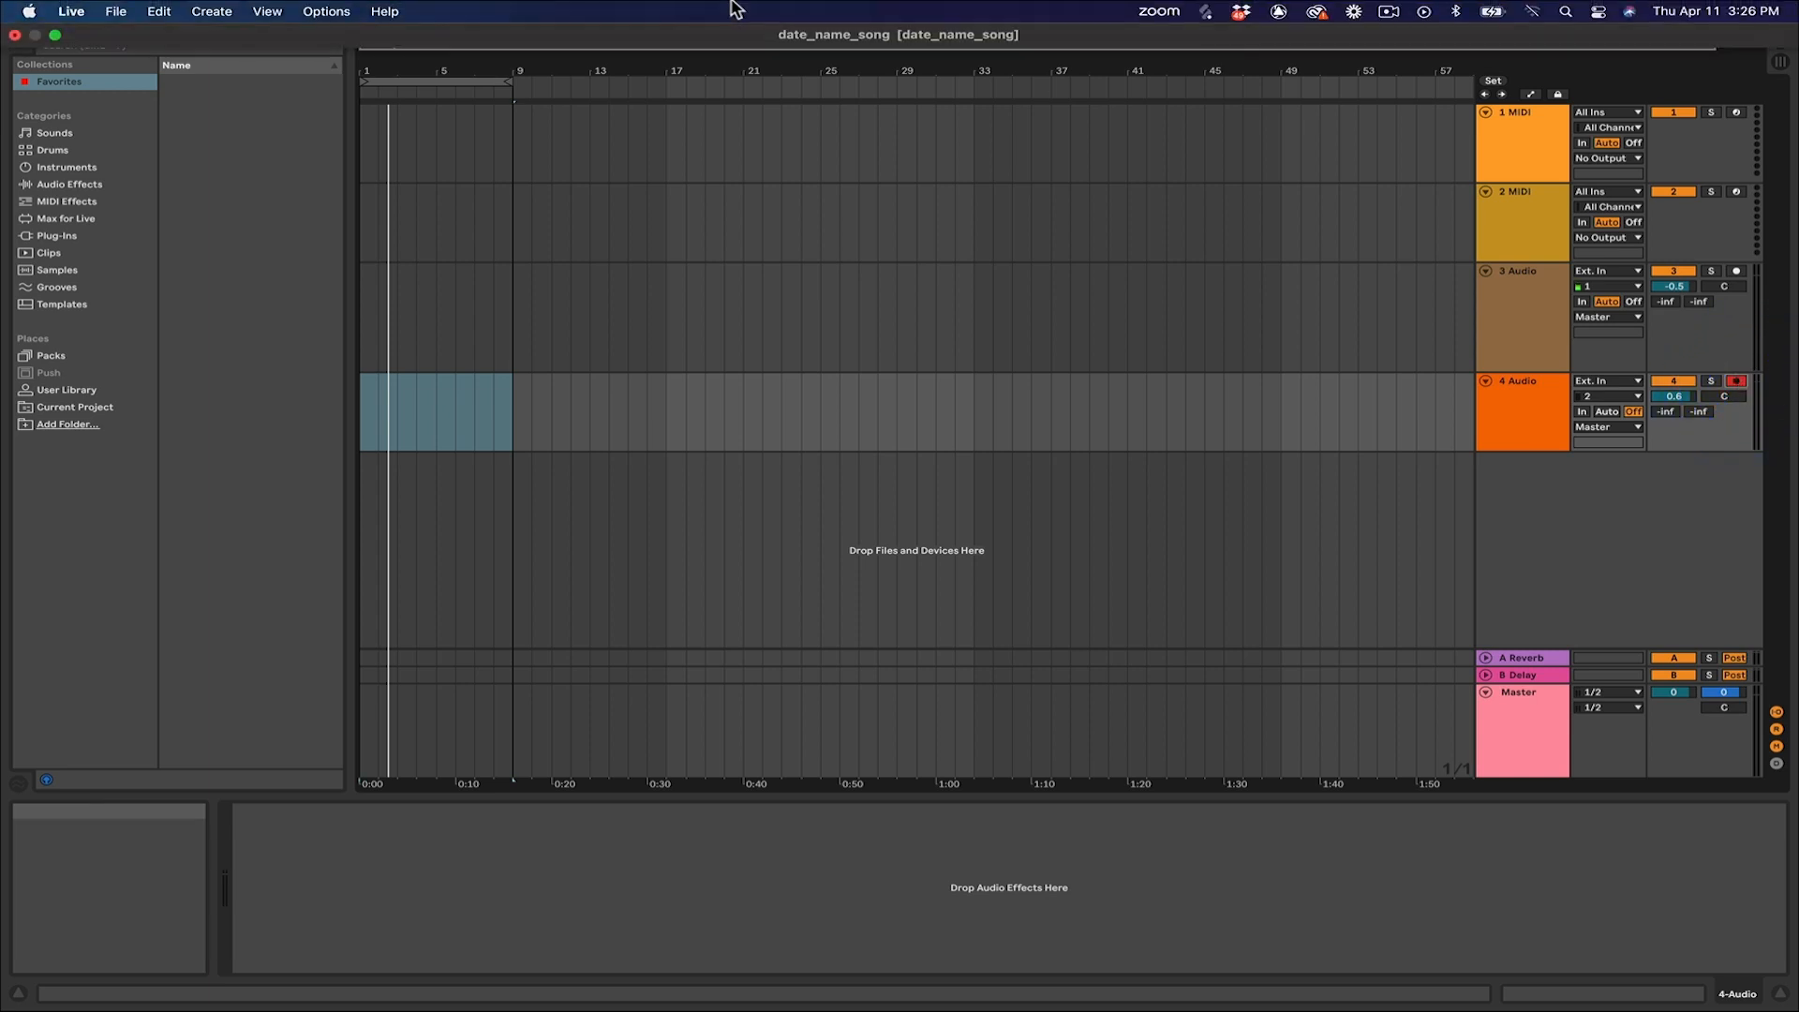
pyautogui.click(783, 20)
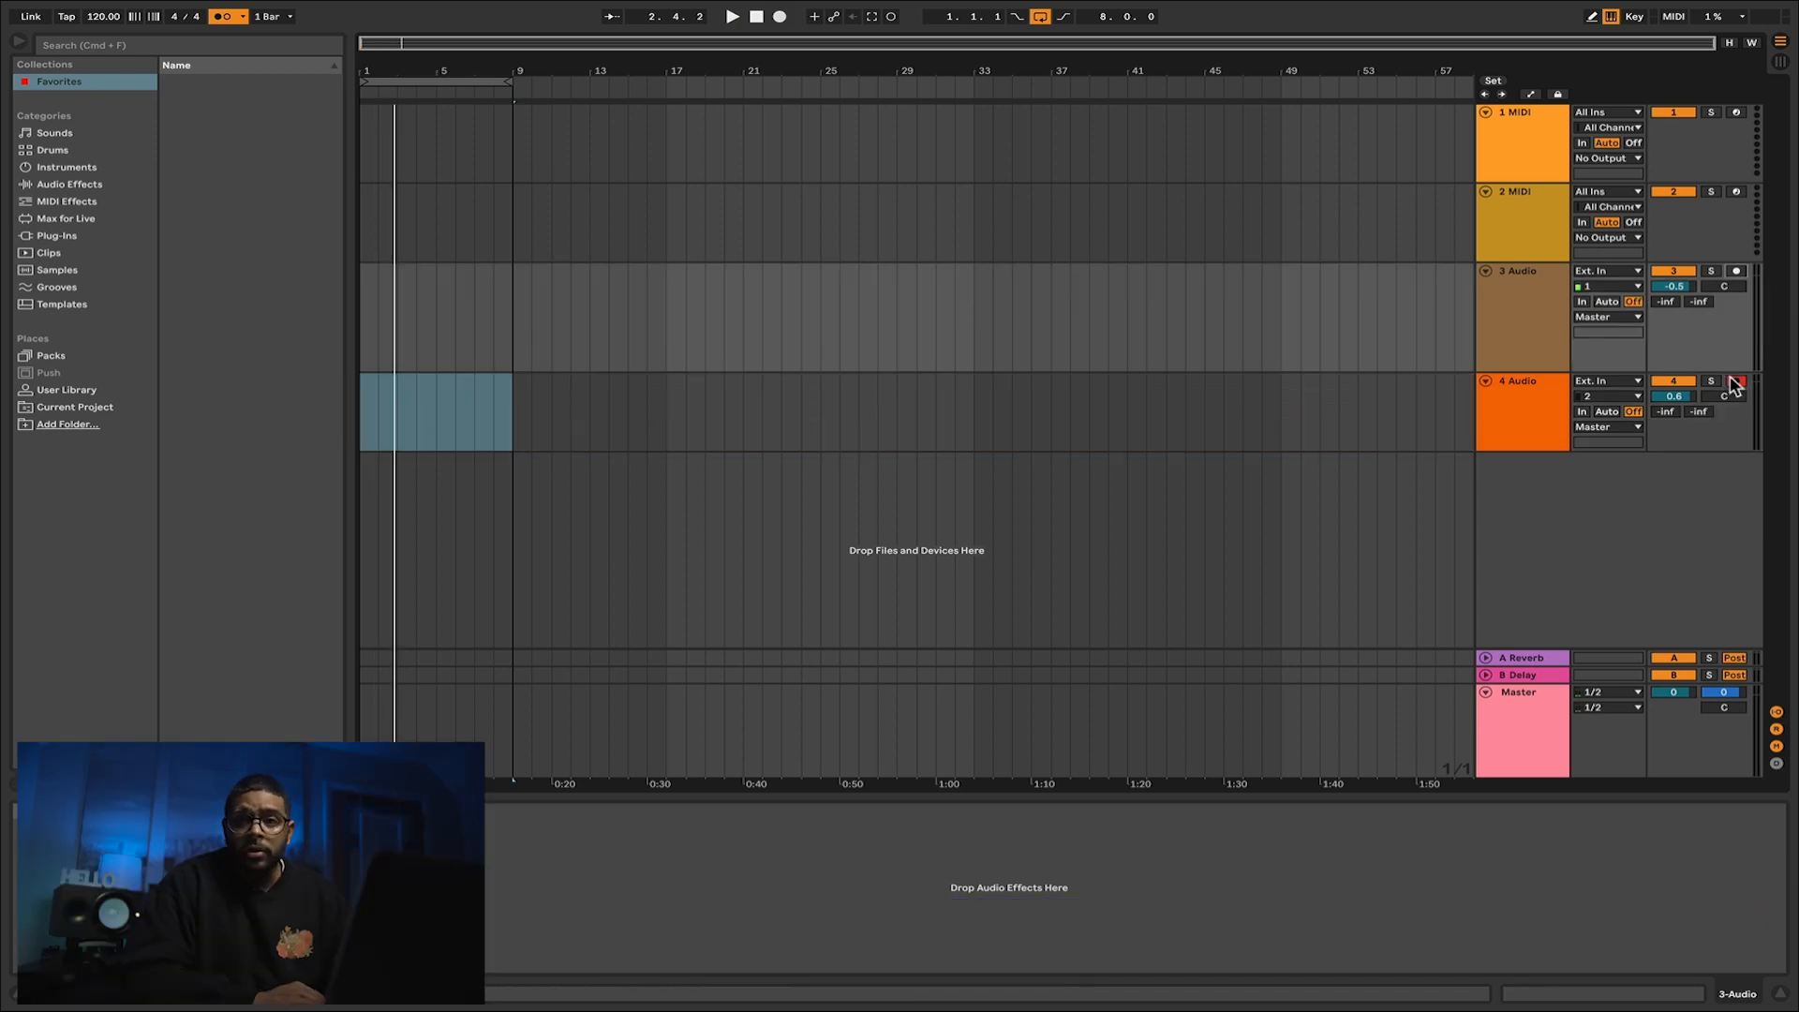
pyautogui.press('super')
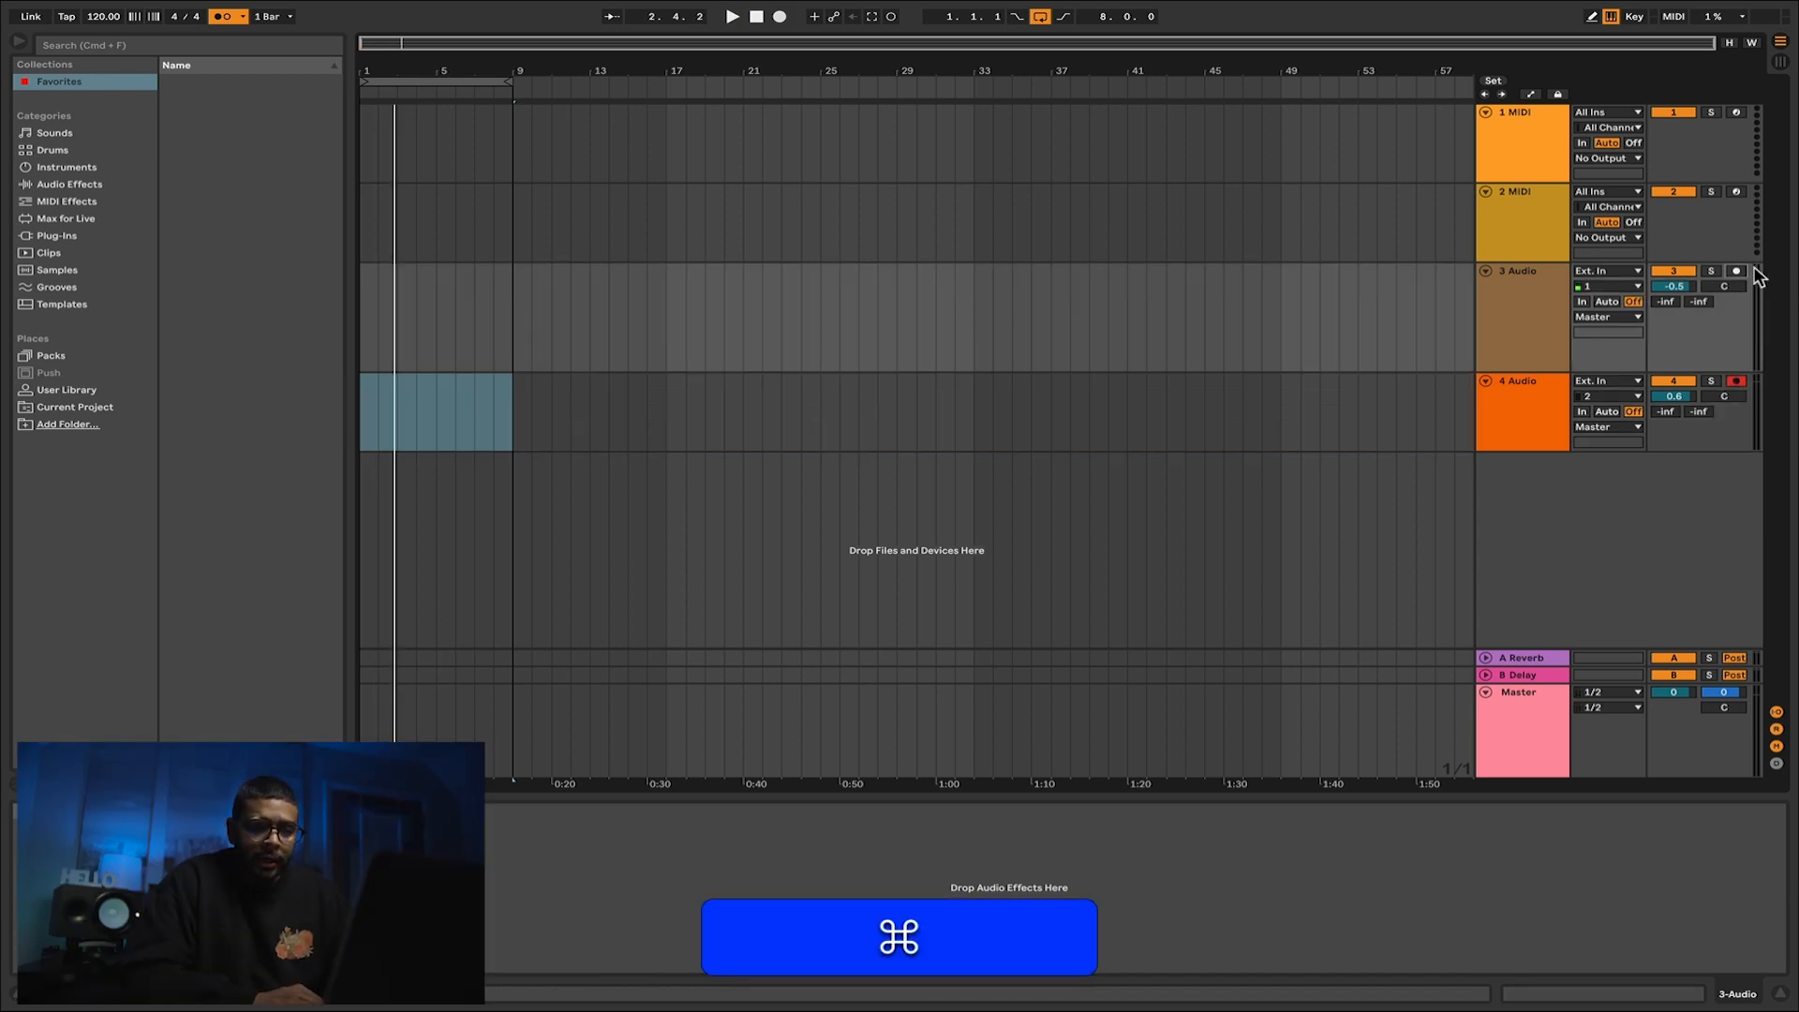
pyautogui.keyDown('super'); pyautogui.click(1737, 271); pyautogui.keyUp('super')
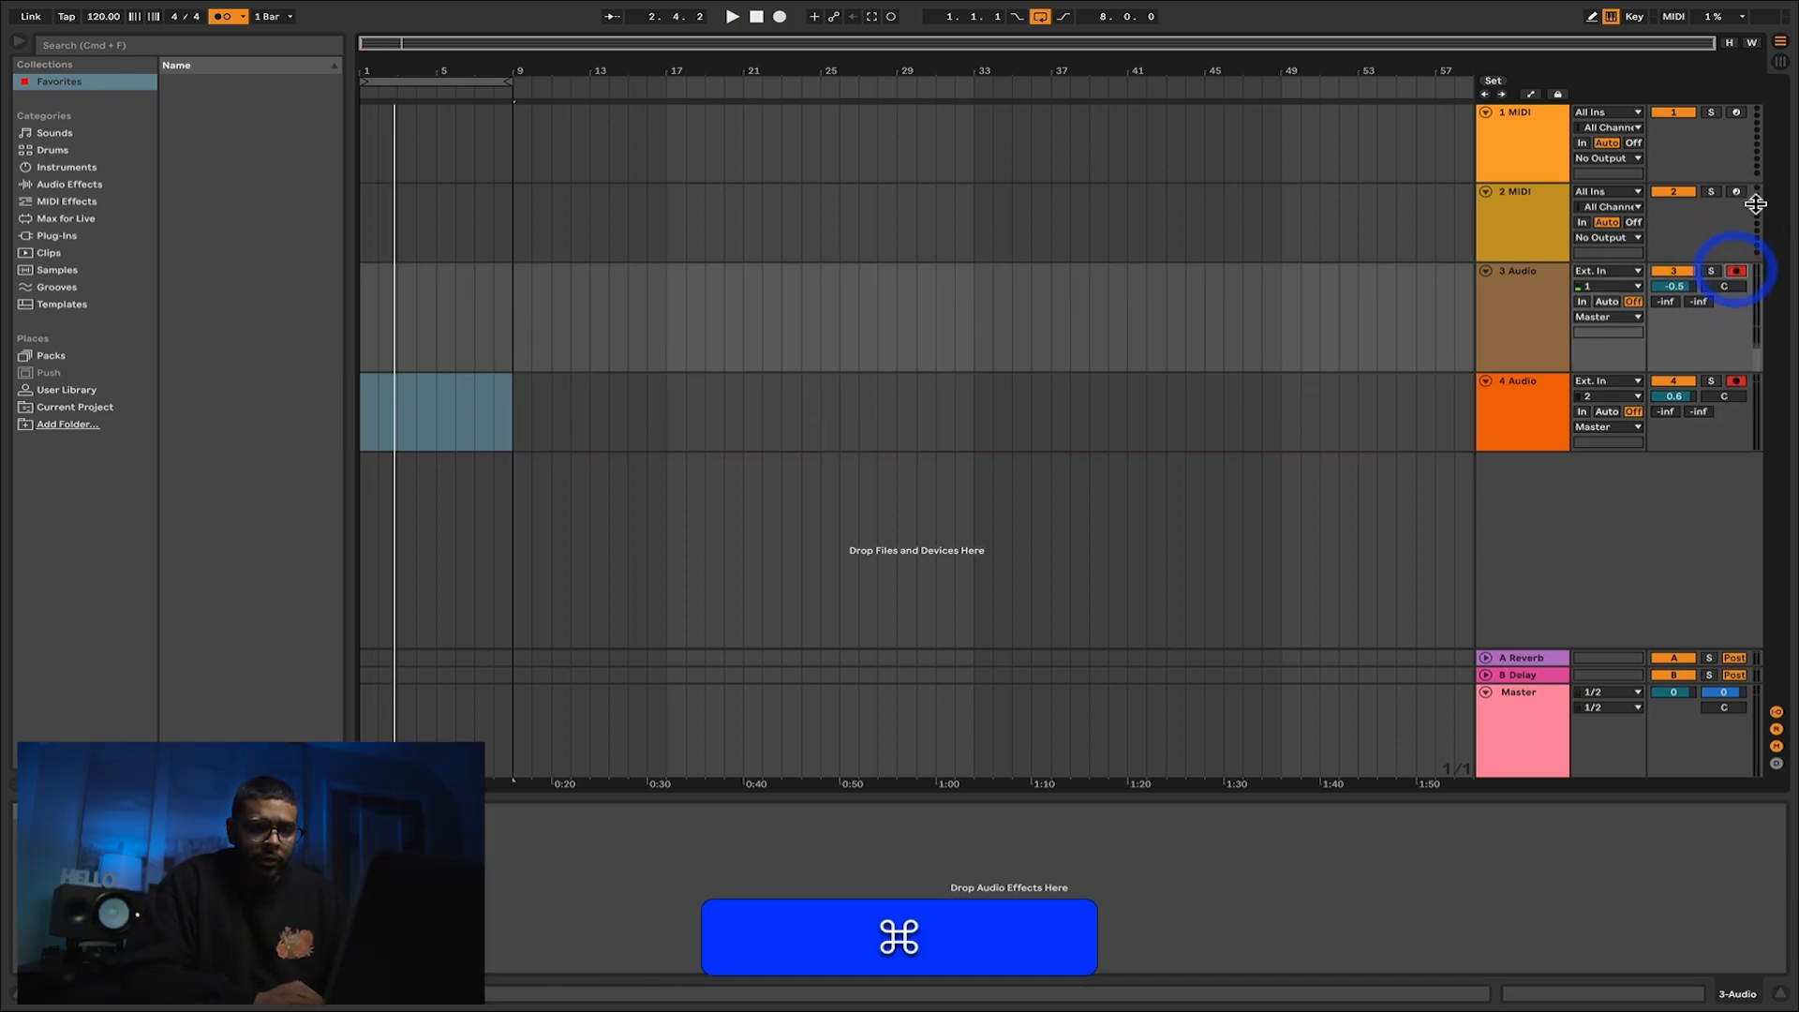
pyautogui.keyDown('super'); pyautogui.click(1736, 191); pyautogui.keyUp('super')
pyautogui.keyDown('super'); pyautogui.click(1736, 112); pyautogui.keyUp('super')
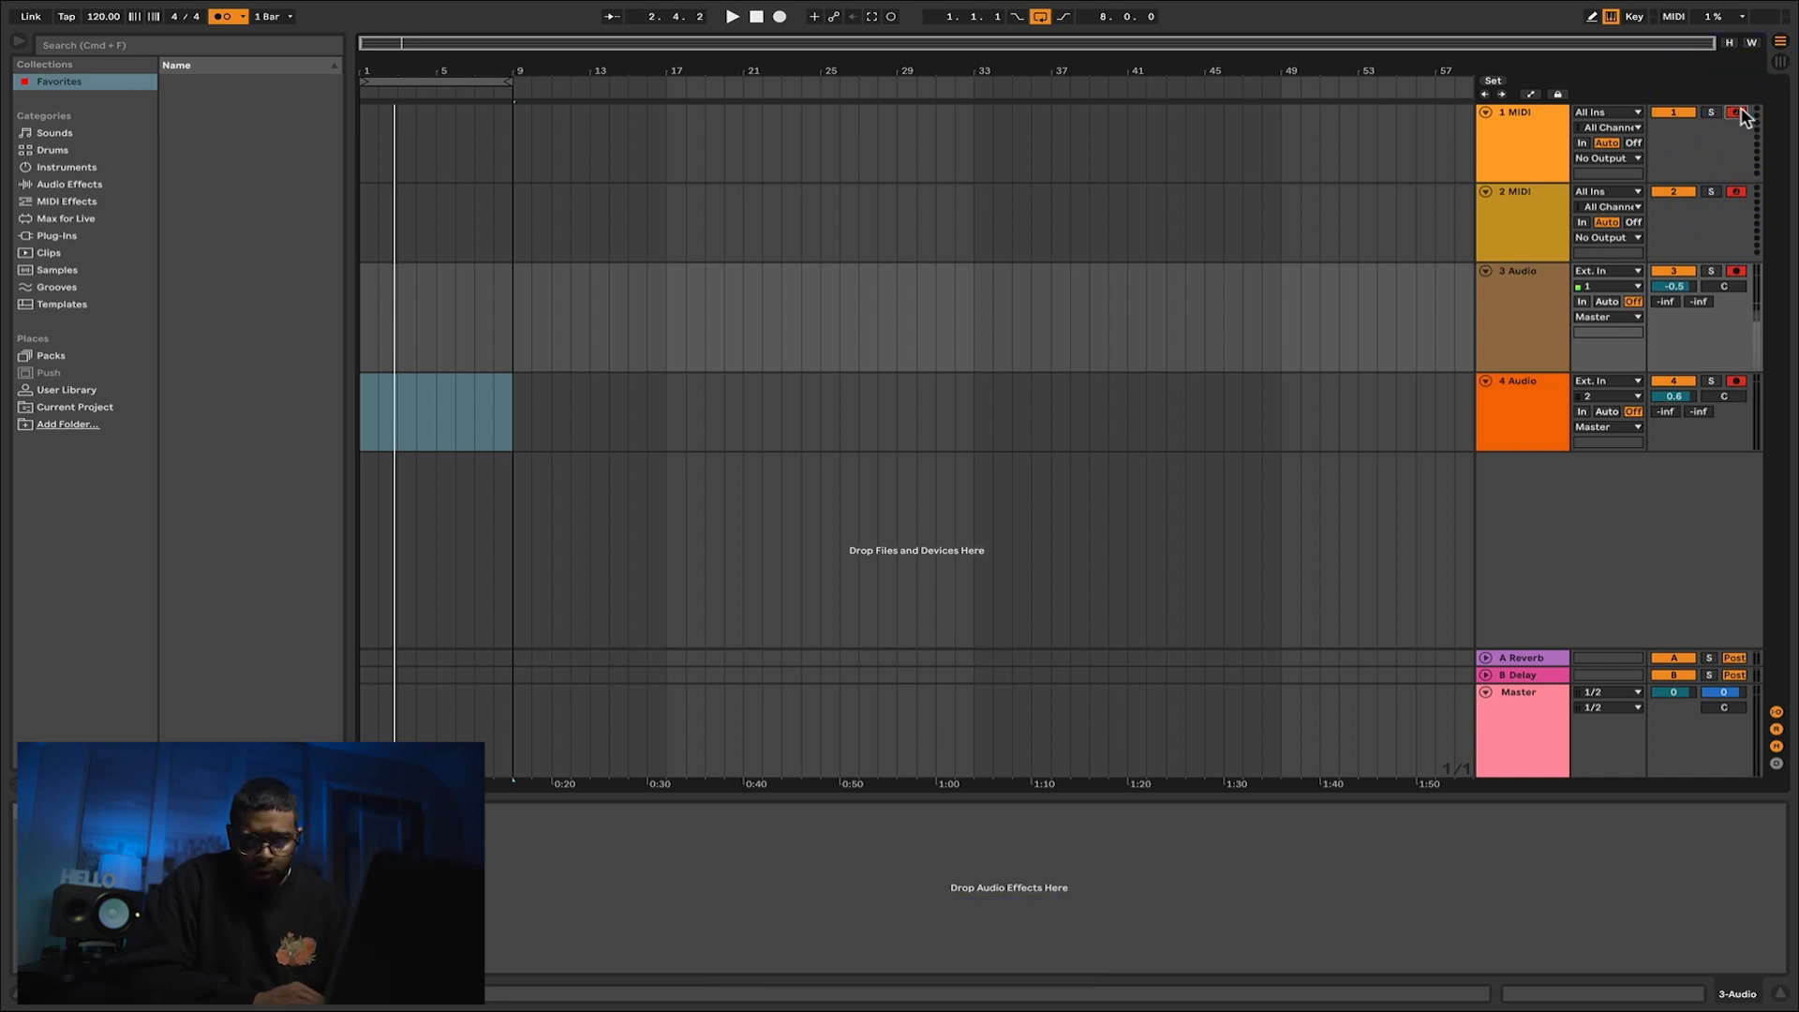
# Step: Examine the armed tracks in Session View, return to Arrangement View and check the options of the 3 Audio track
pyautogui.press('Tab')
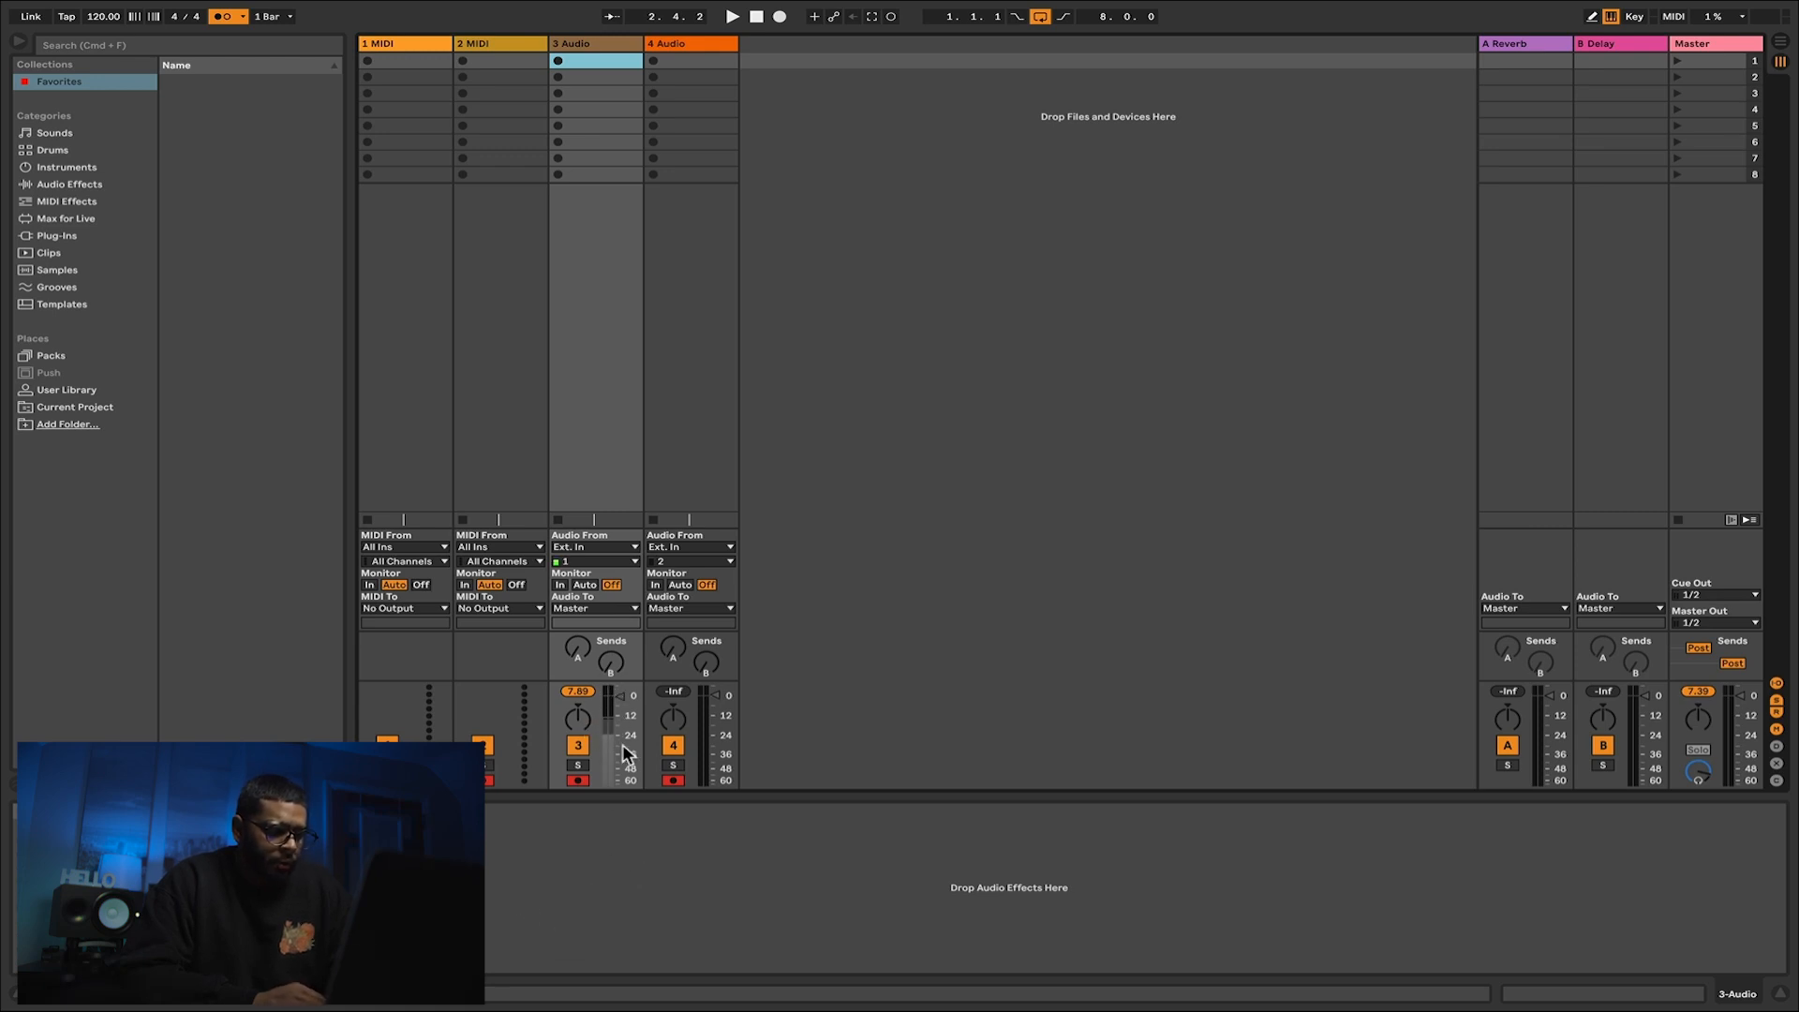
pyautogui.press('Tab')
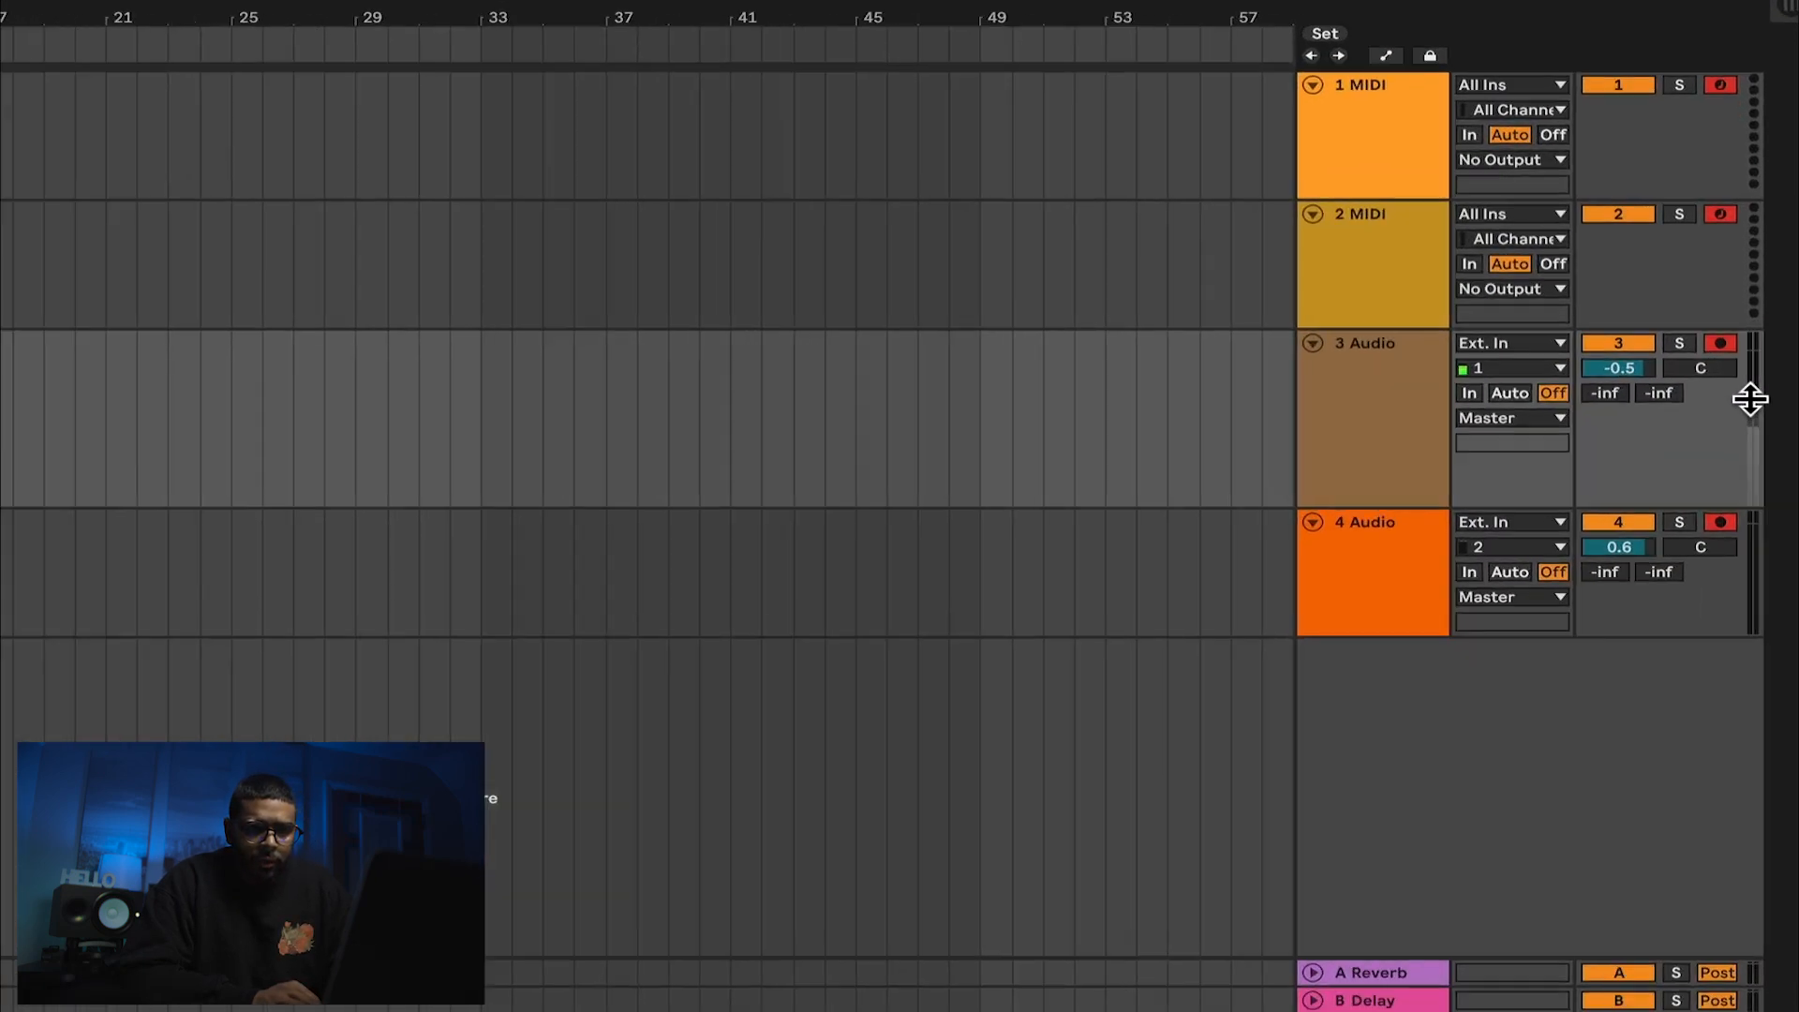
pyautogui.rightClick(1728, 496)
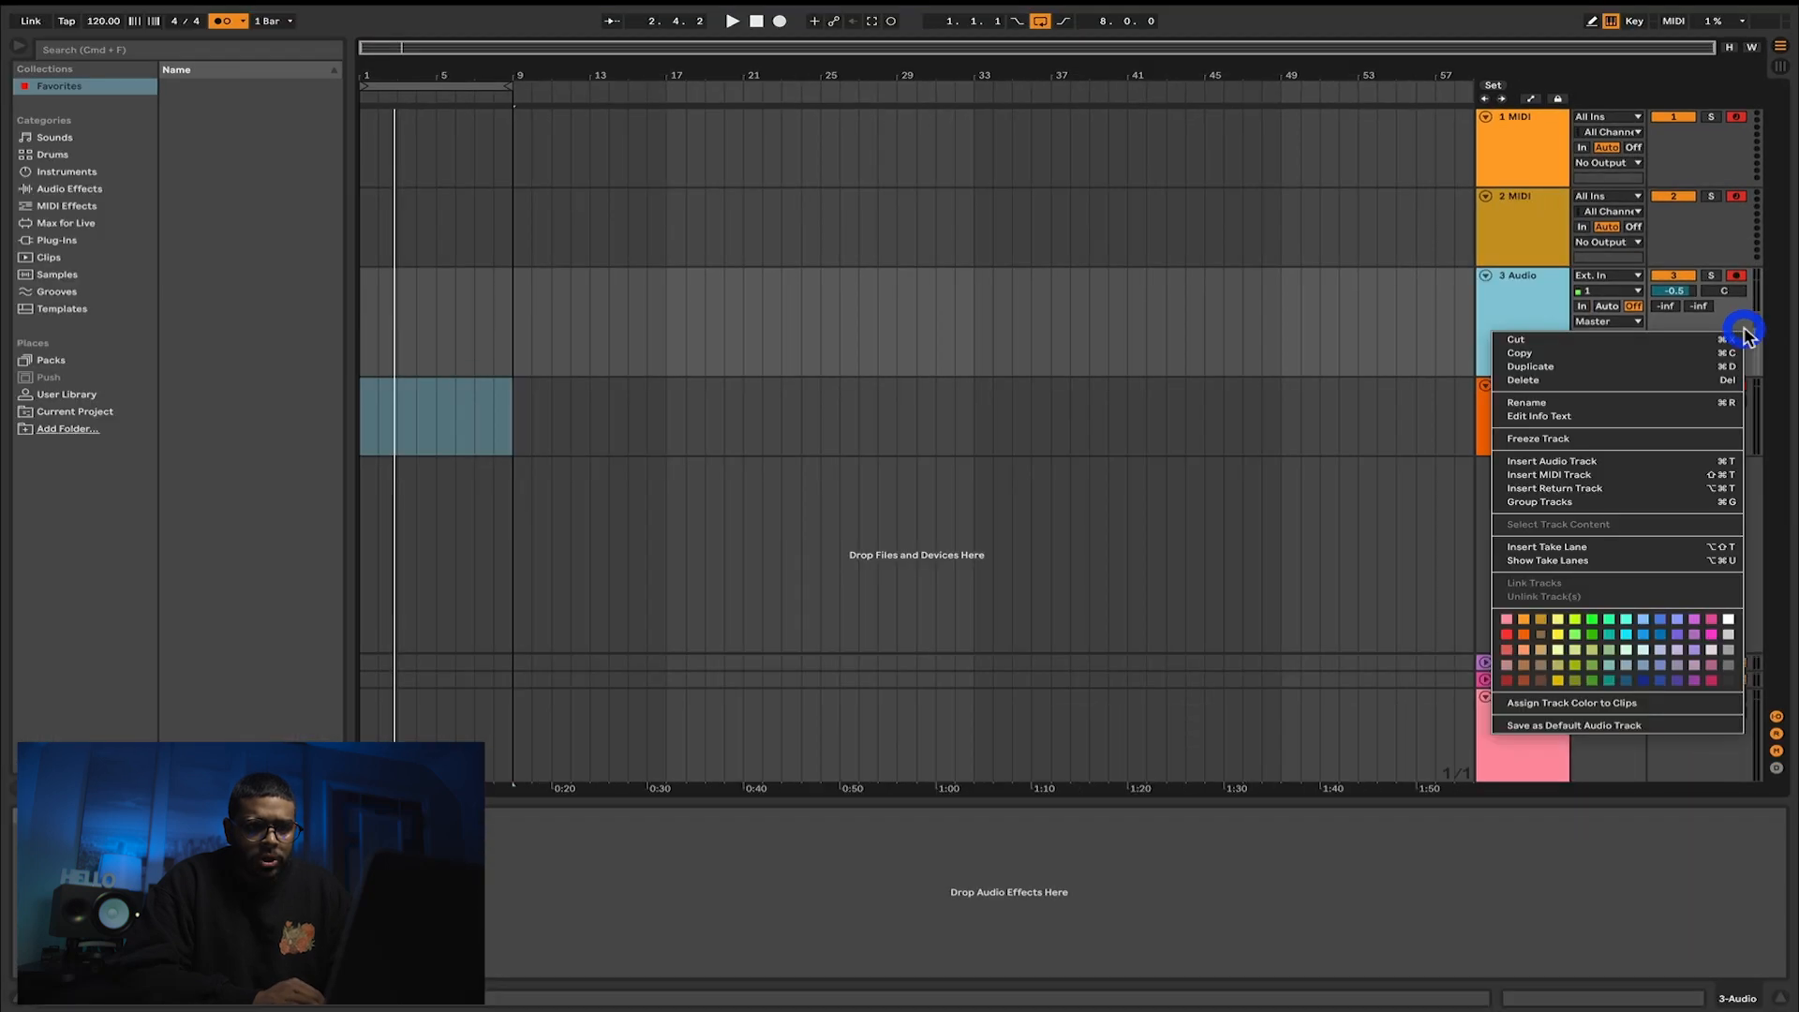
pyautogui.click(1704, 463)
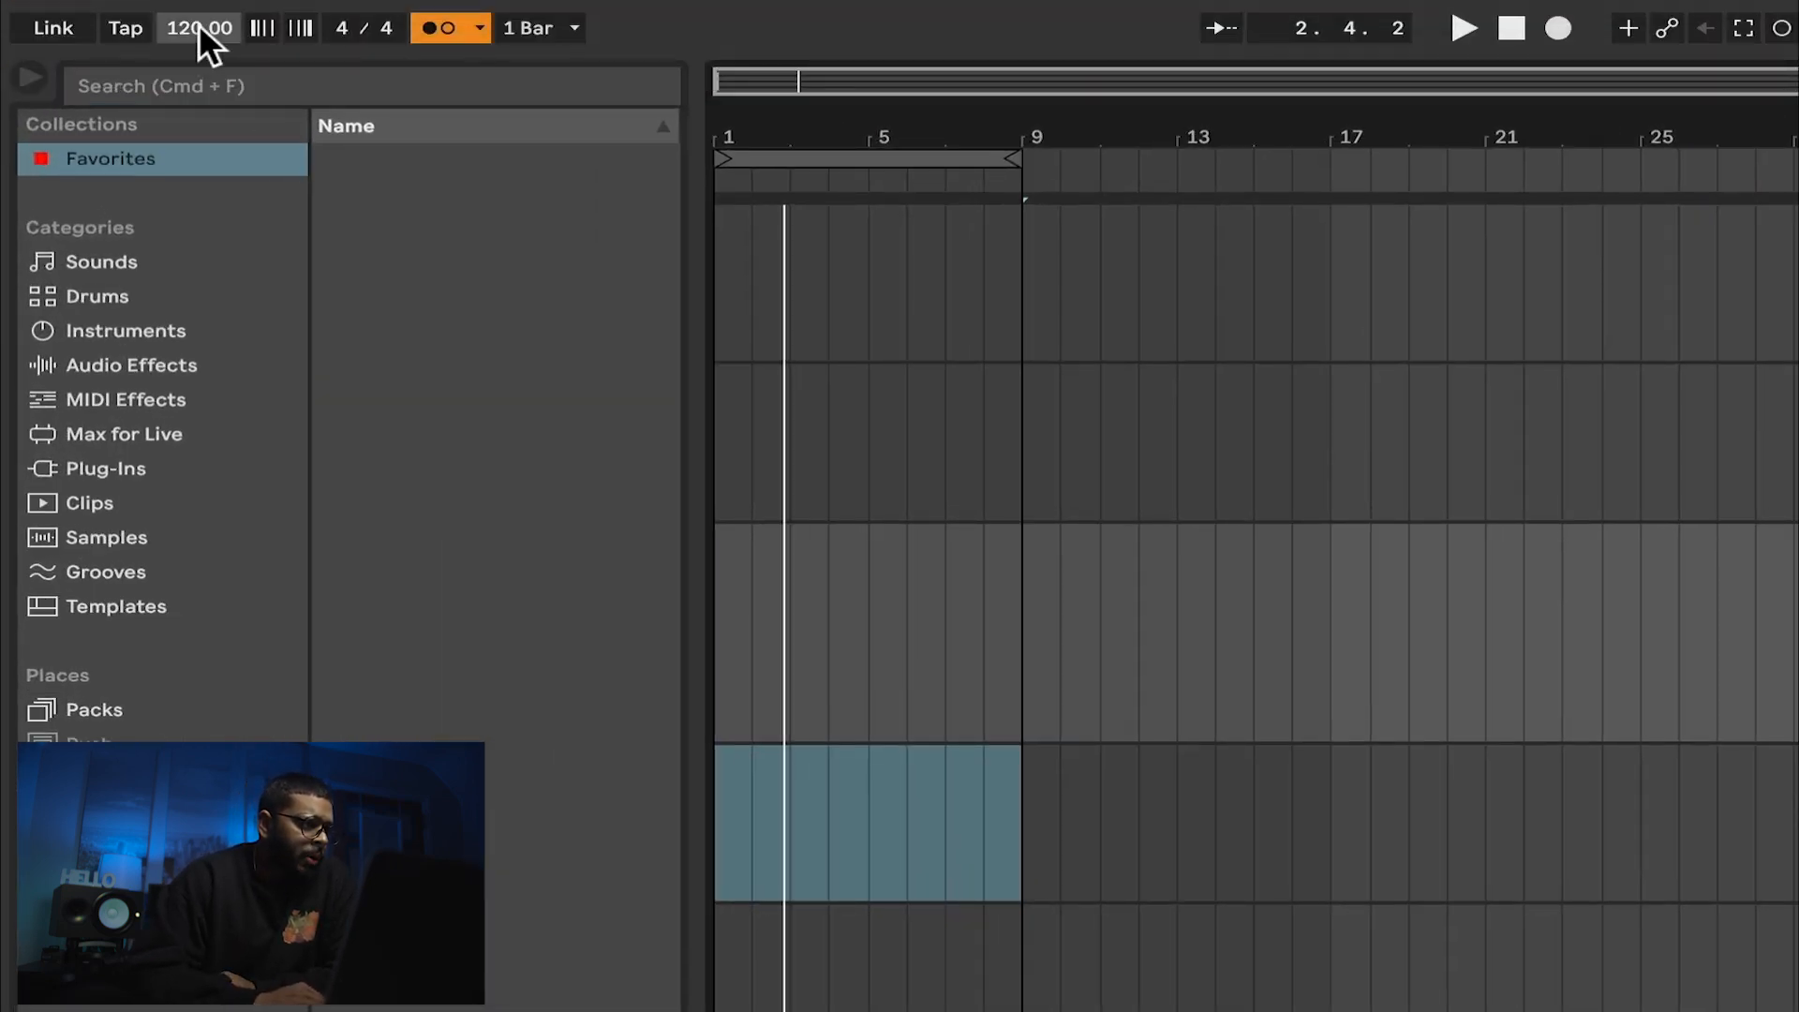
# Step: Set the song tempo to 150 BPM and play the arrangement to hear the metronome
pyautogui.click(199, 27)
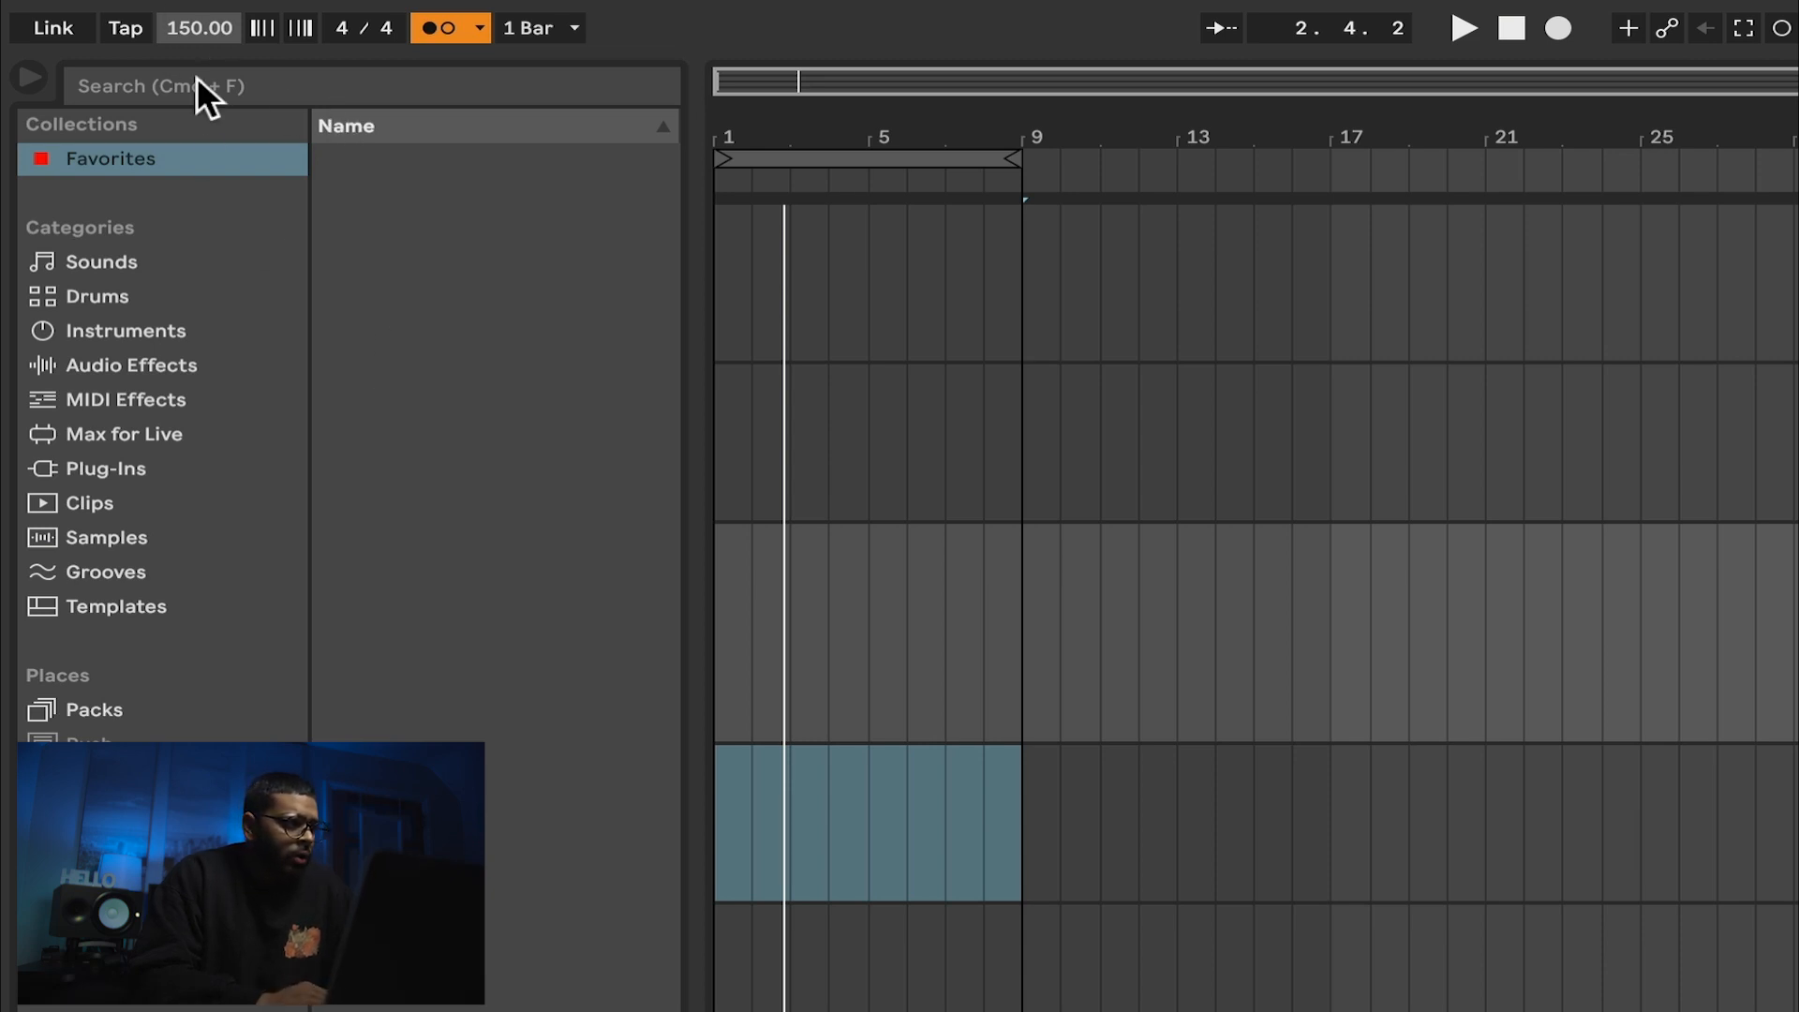
pyautogui.write('150')
pyautogui.press('Return')
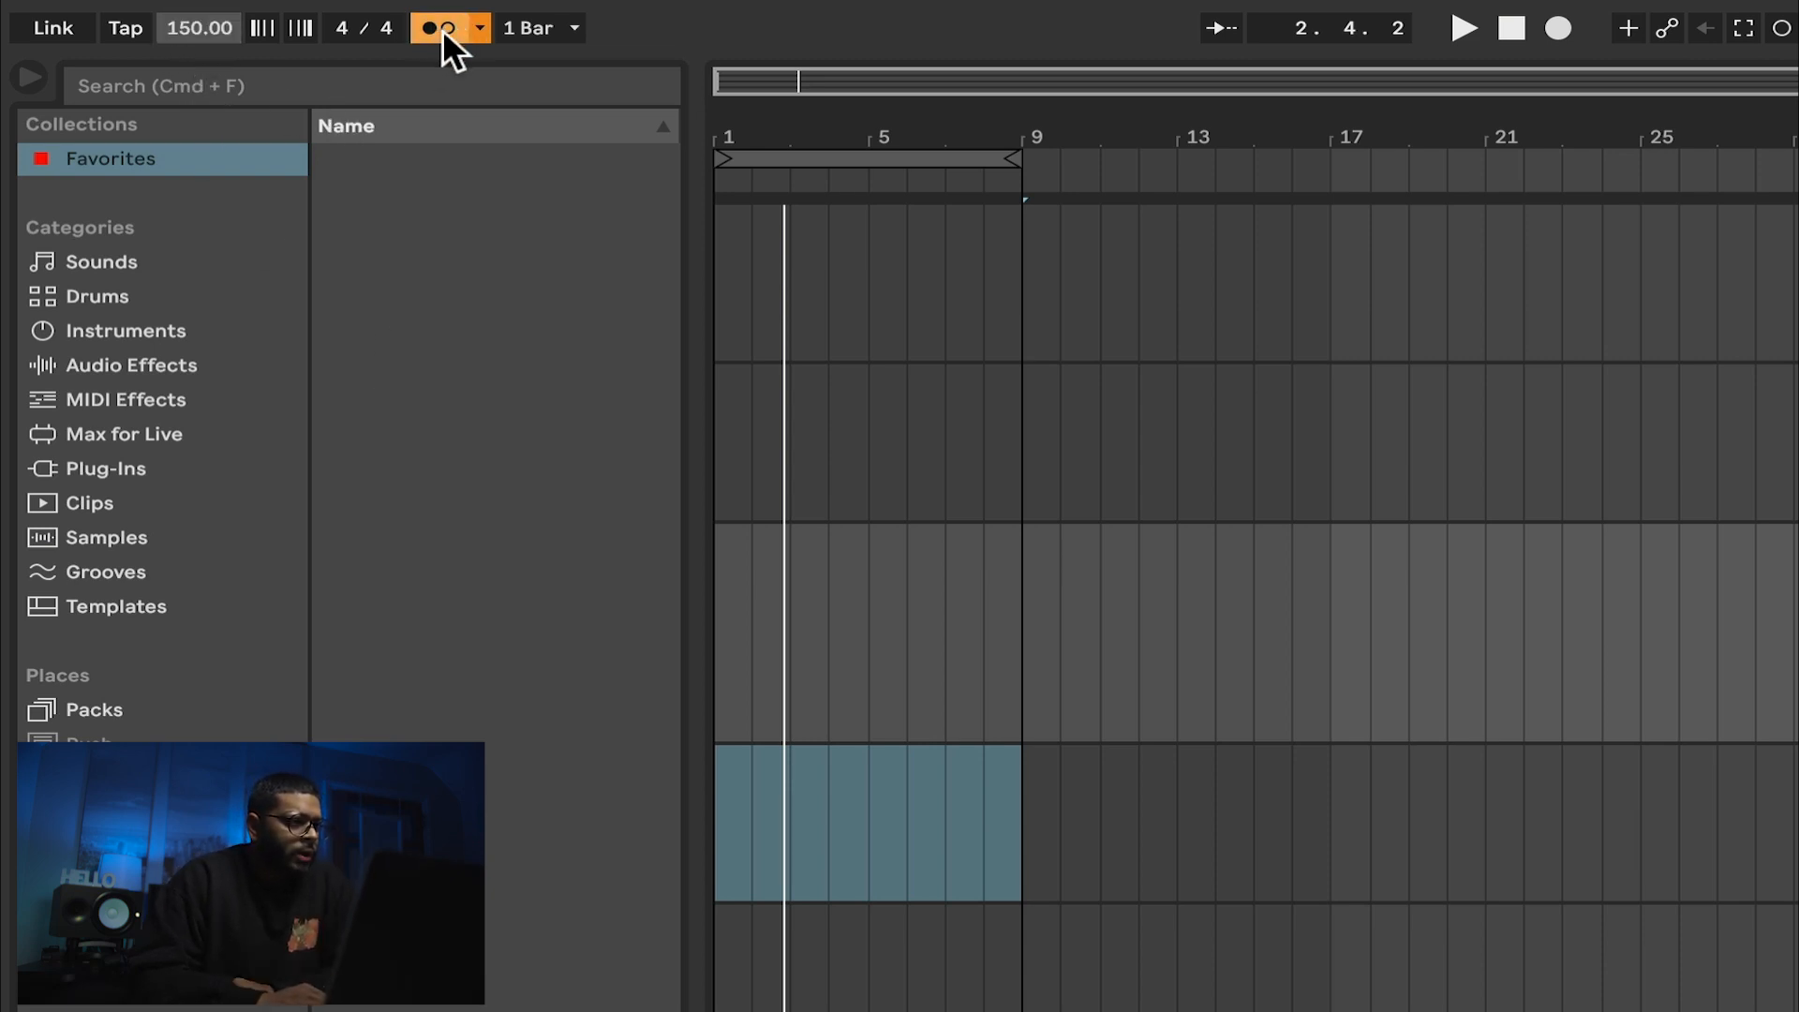
pyautogui.click(442, 30)
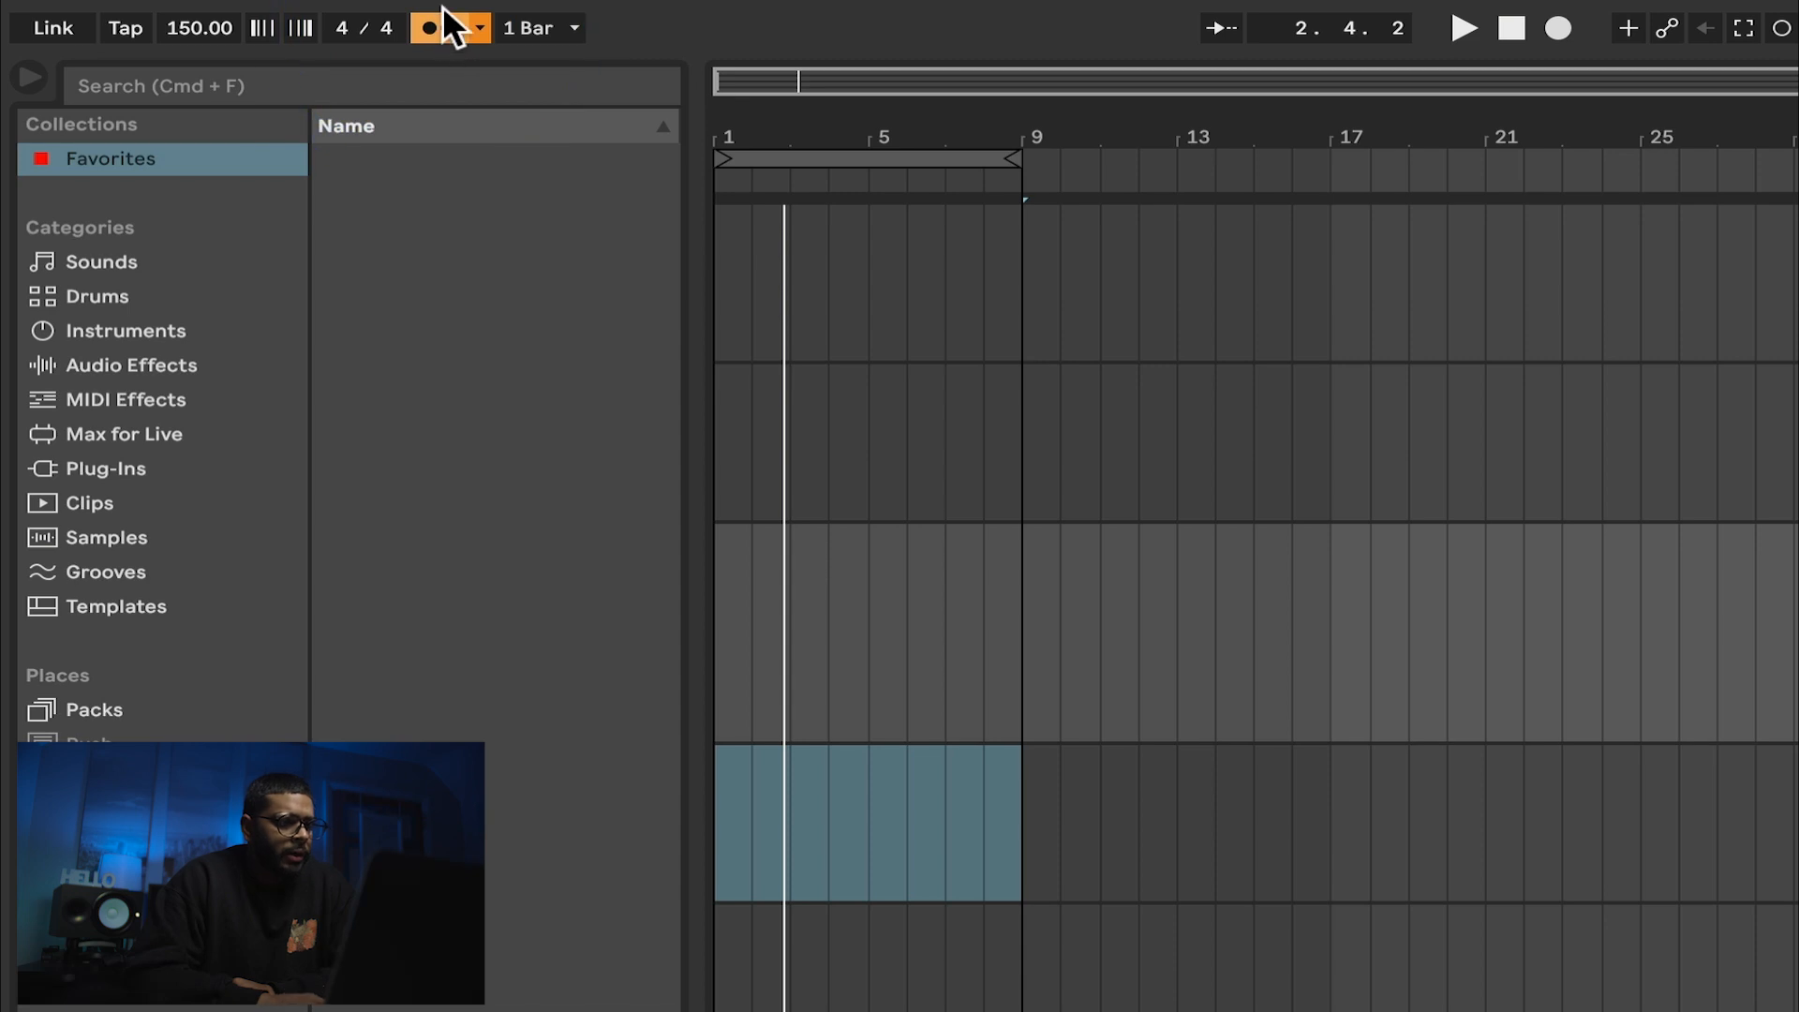
pyautogui.press('space')
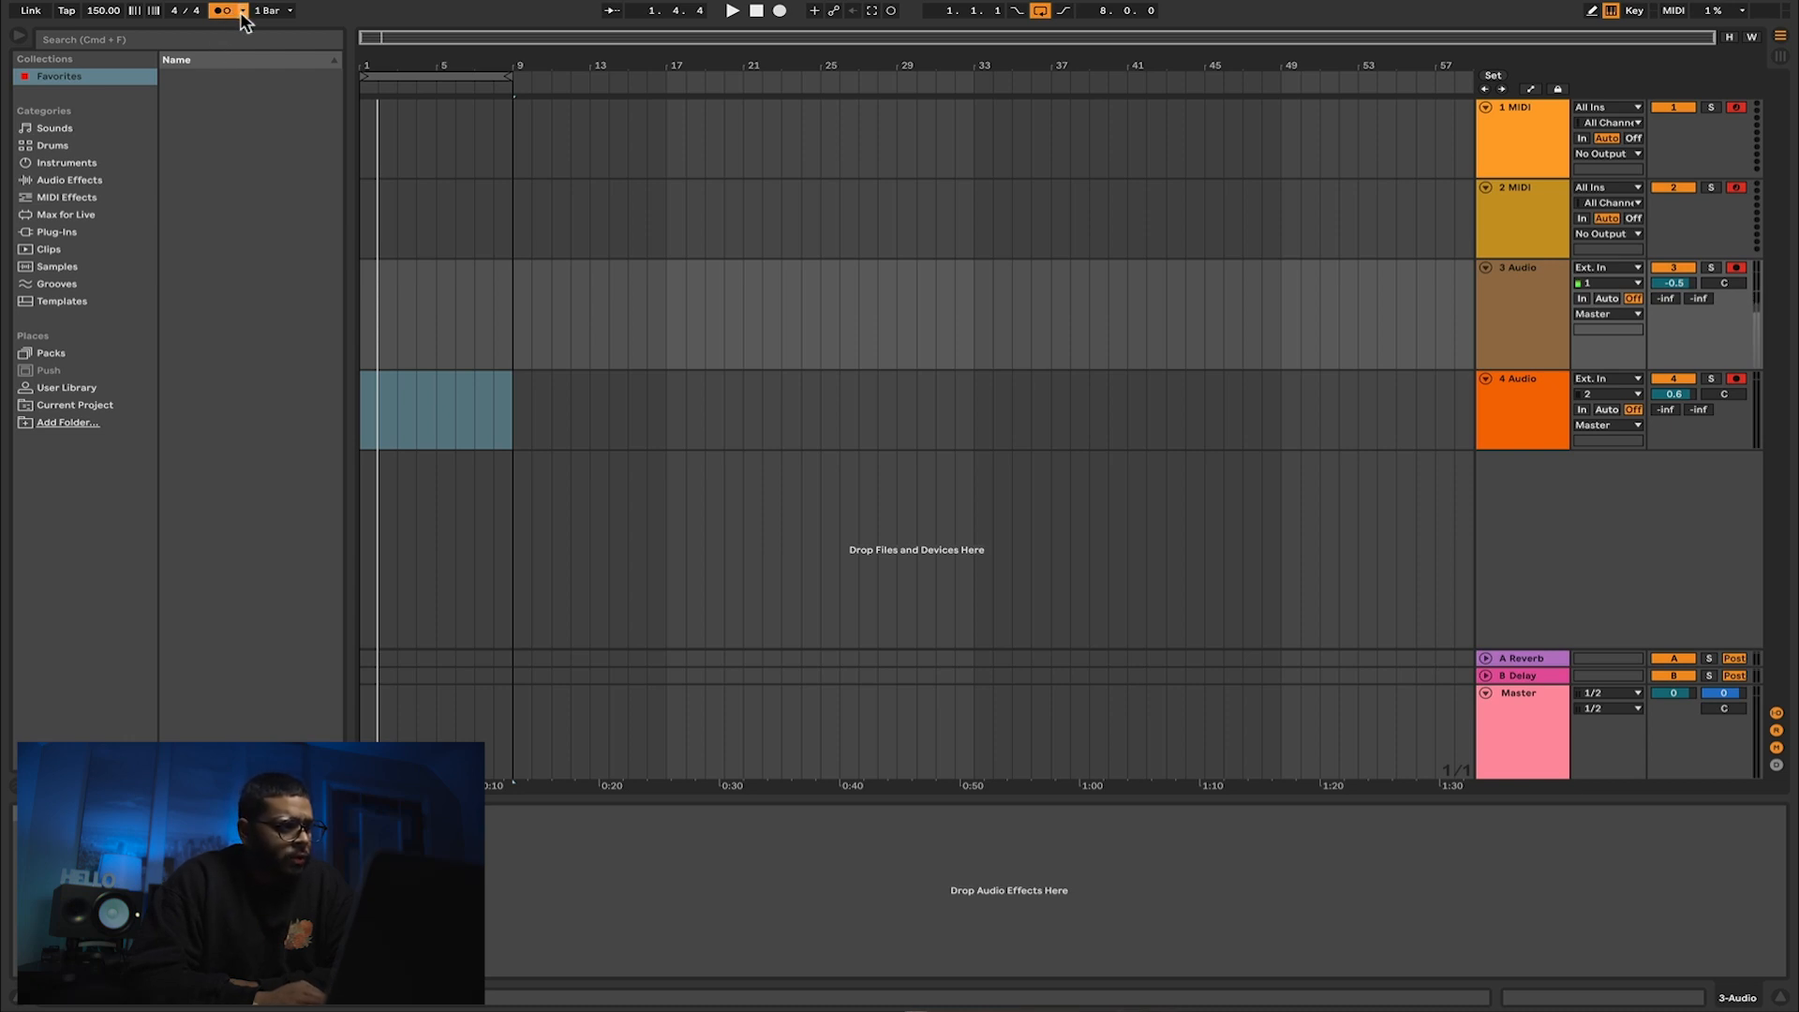
# Step: Try the metronome rhythms 1/8, 1/8T and 1/16 one after another during playback
pyautogui.click(240, 10)
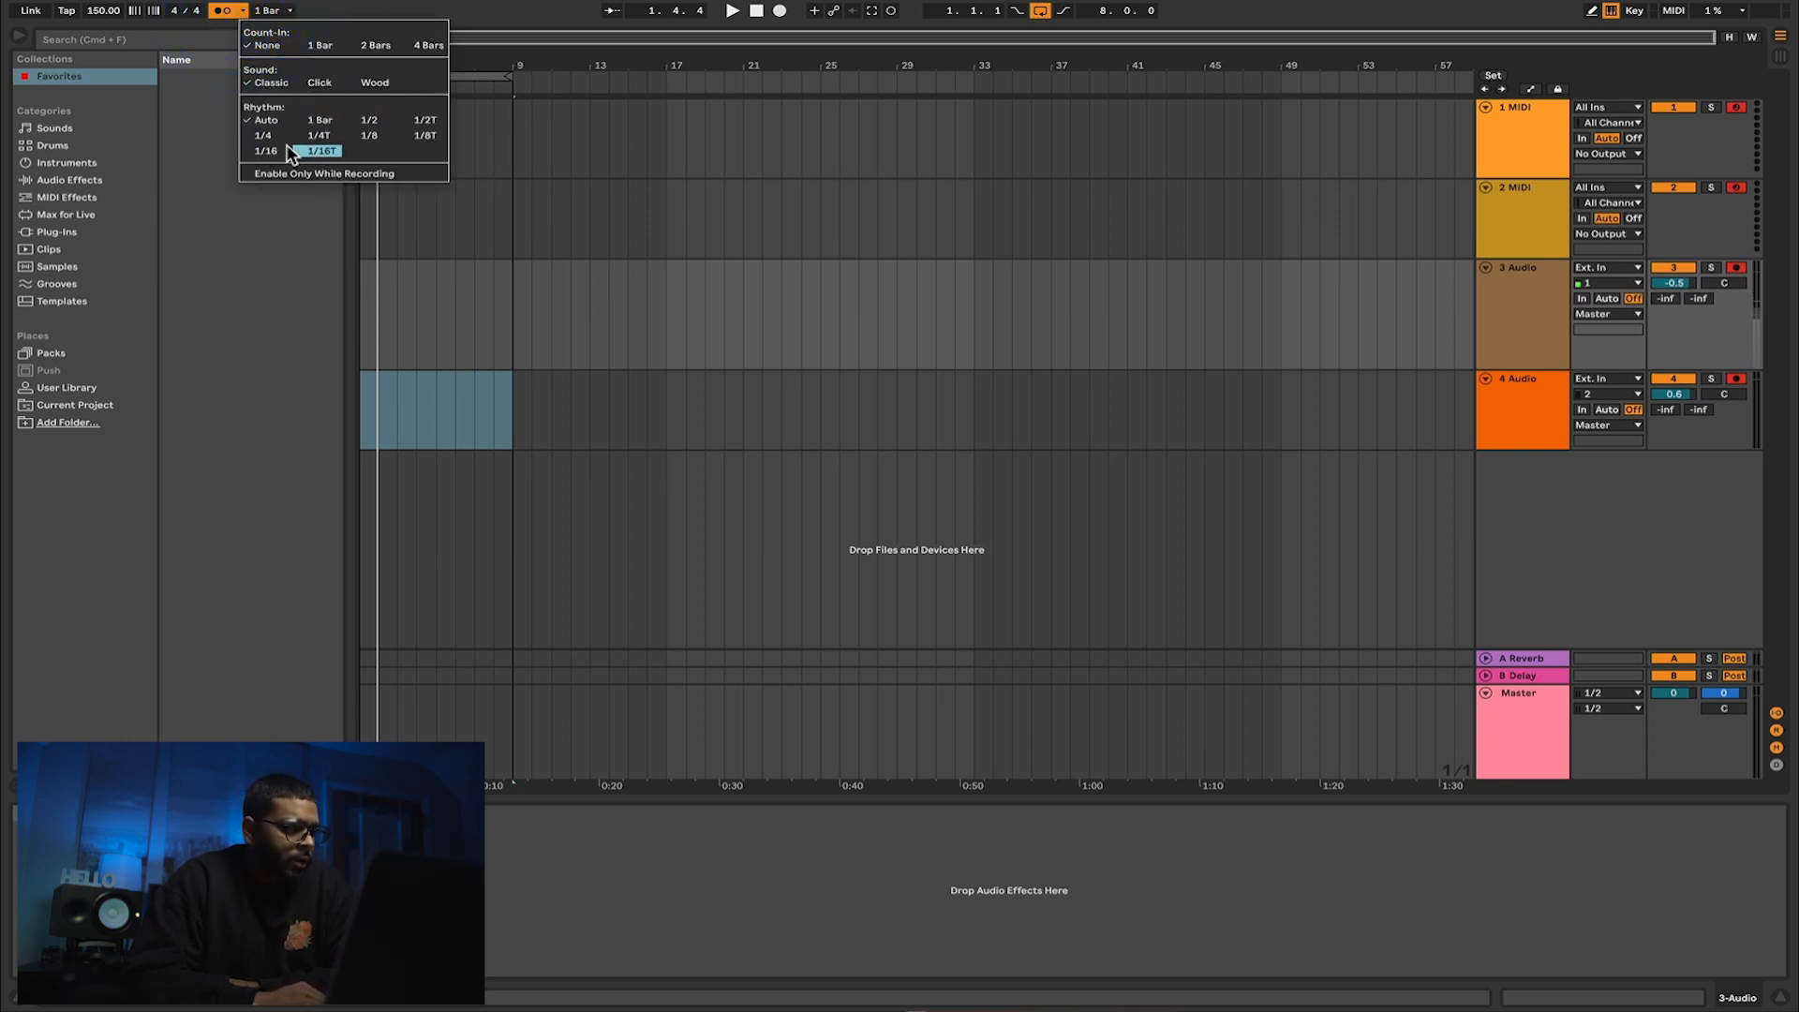
pyautogui.click(380, 133)
pyautogui.press('space')
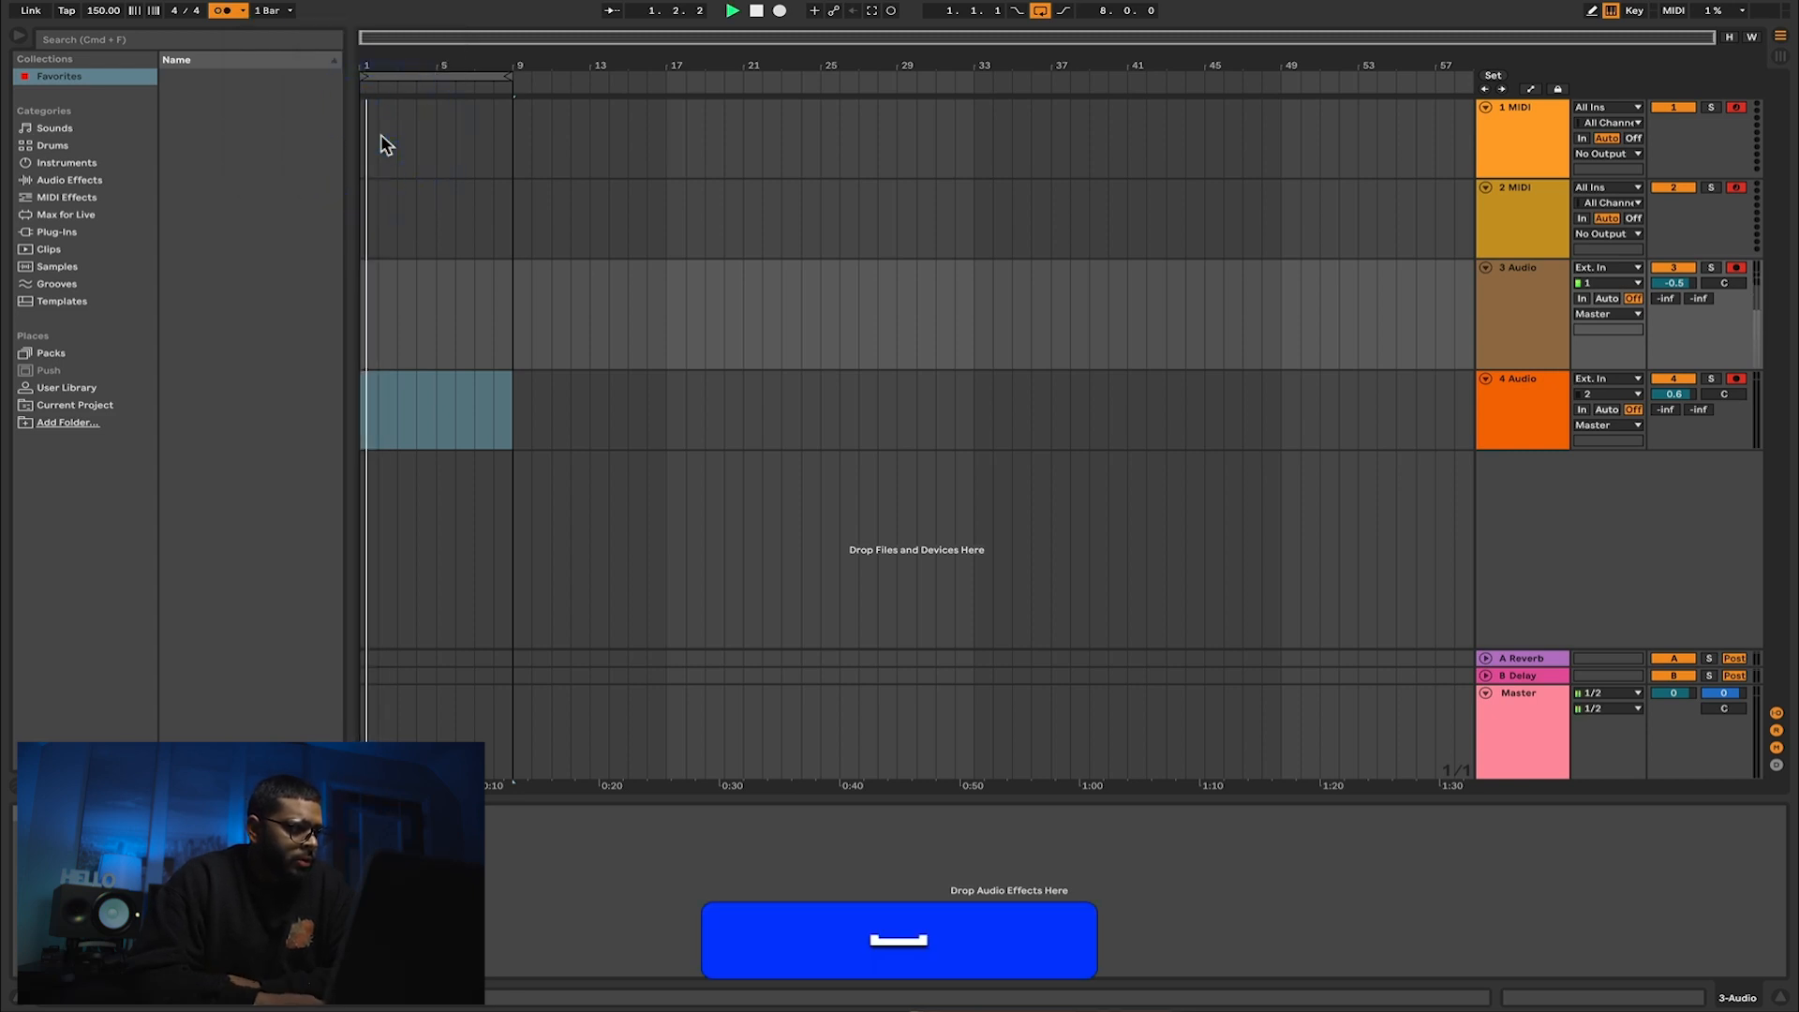
pyautogui.click(244, 11)
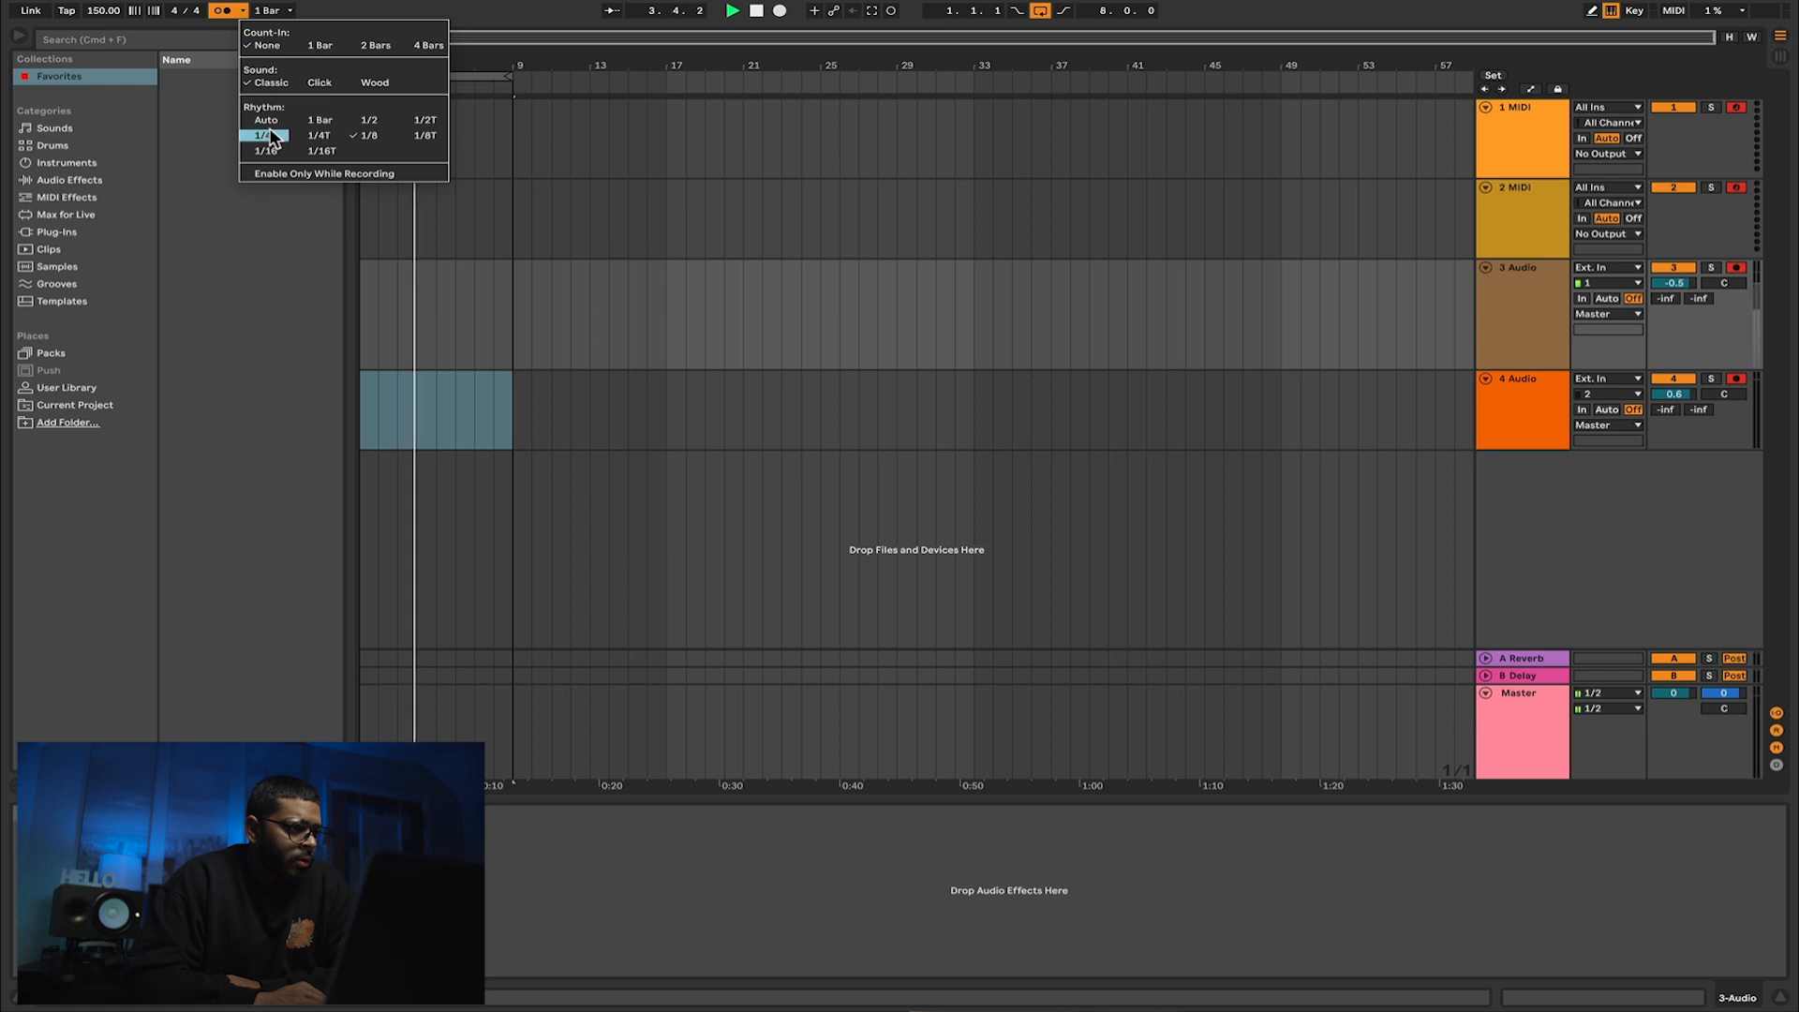
pyautogui.click(424, 134)
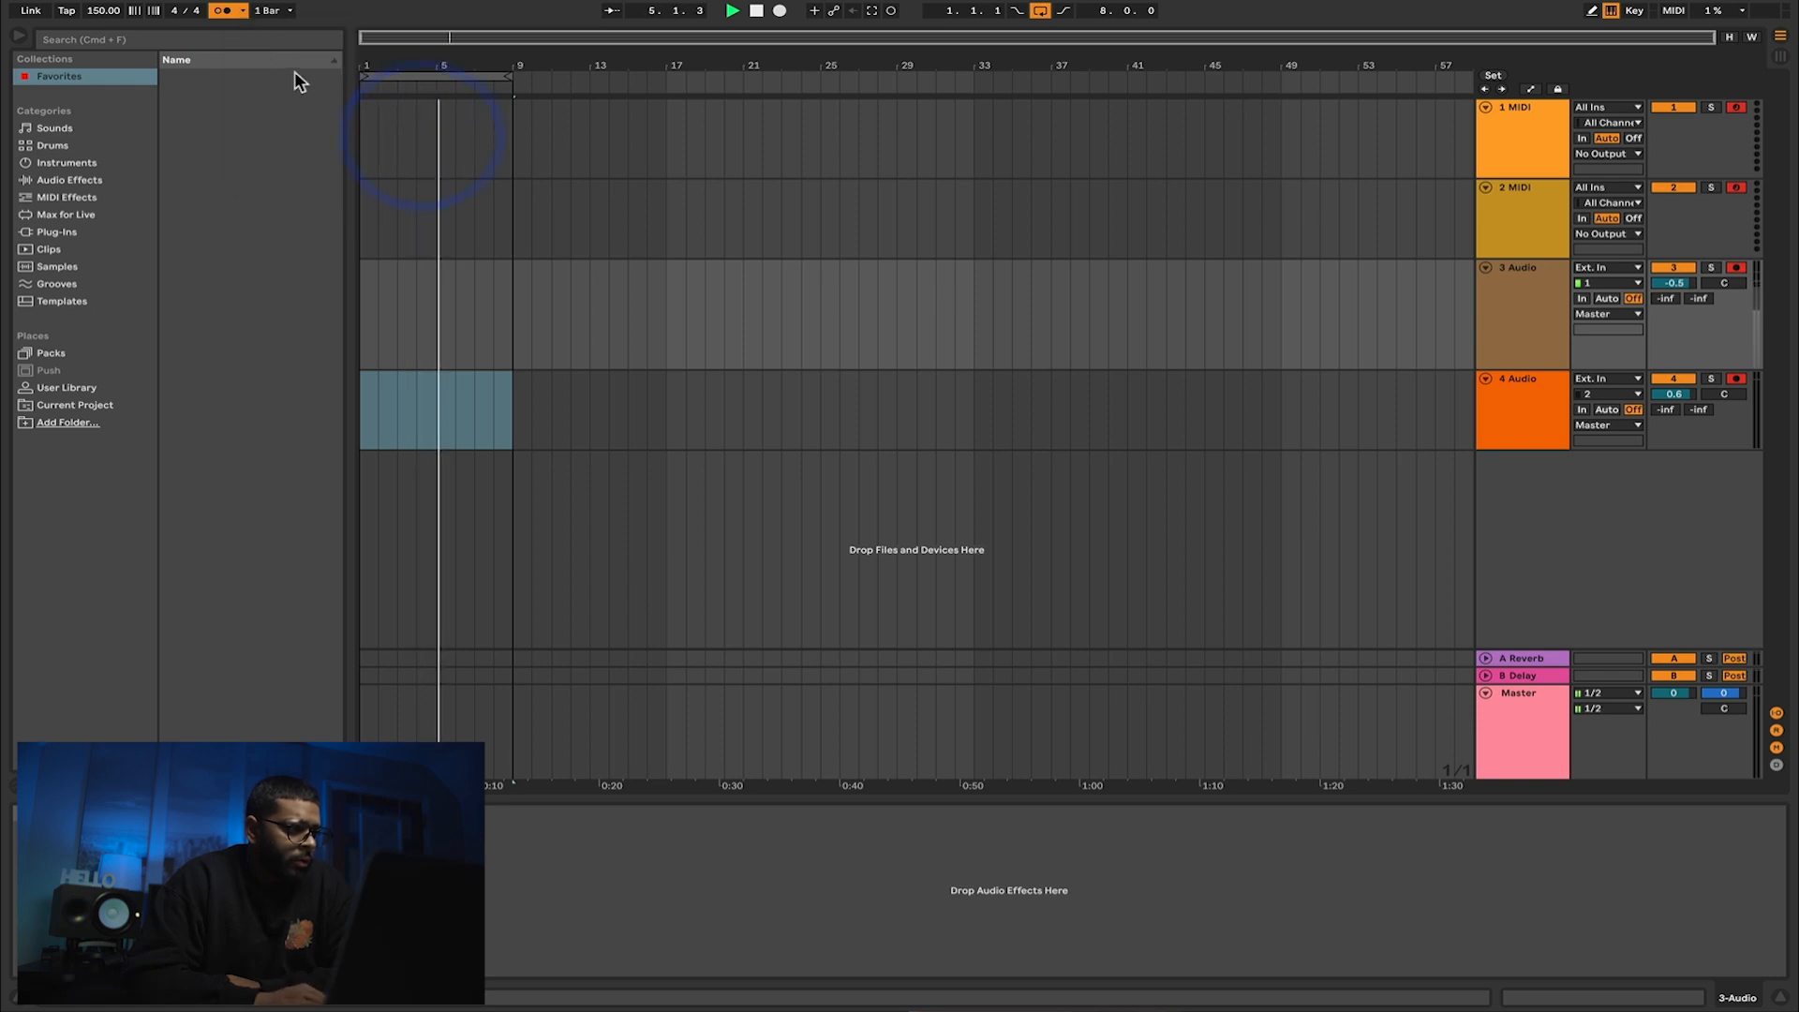
pyautogui.click(244, 11)
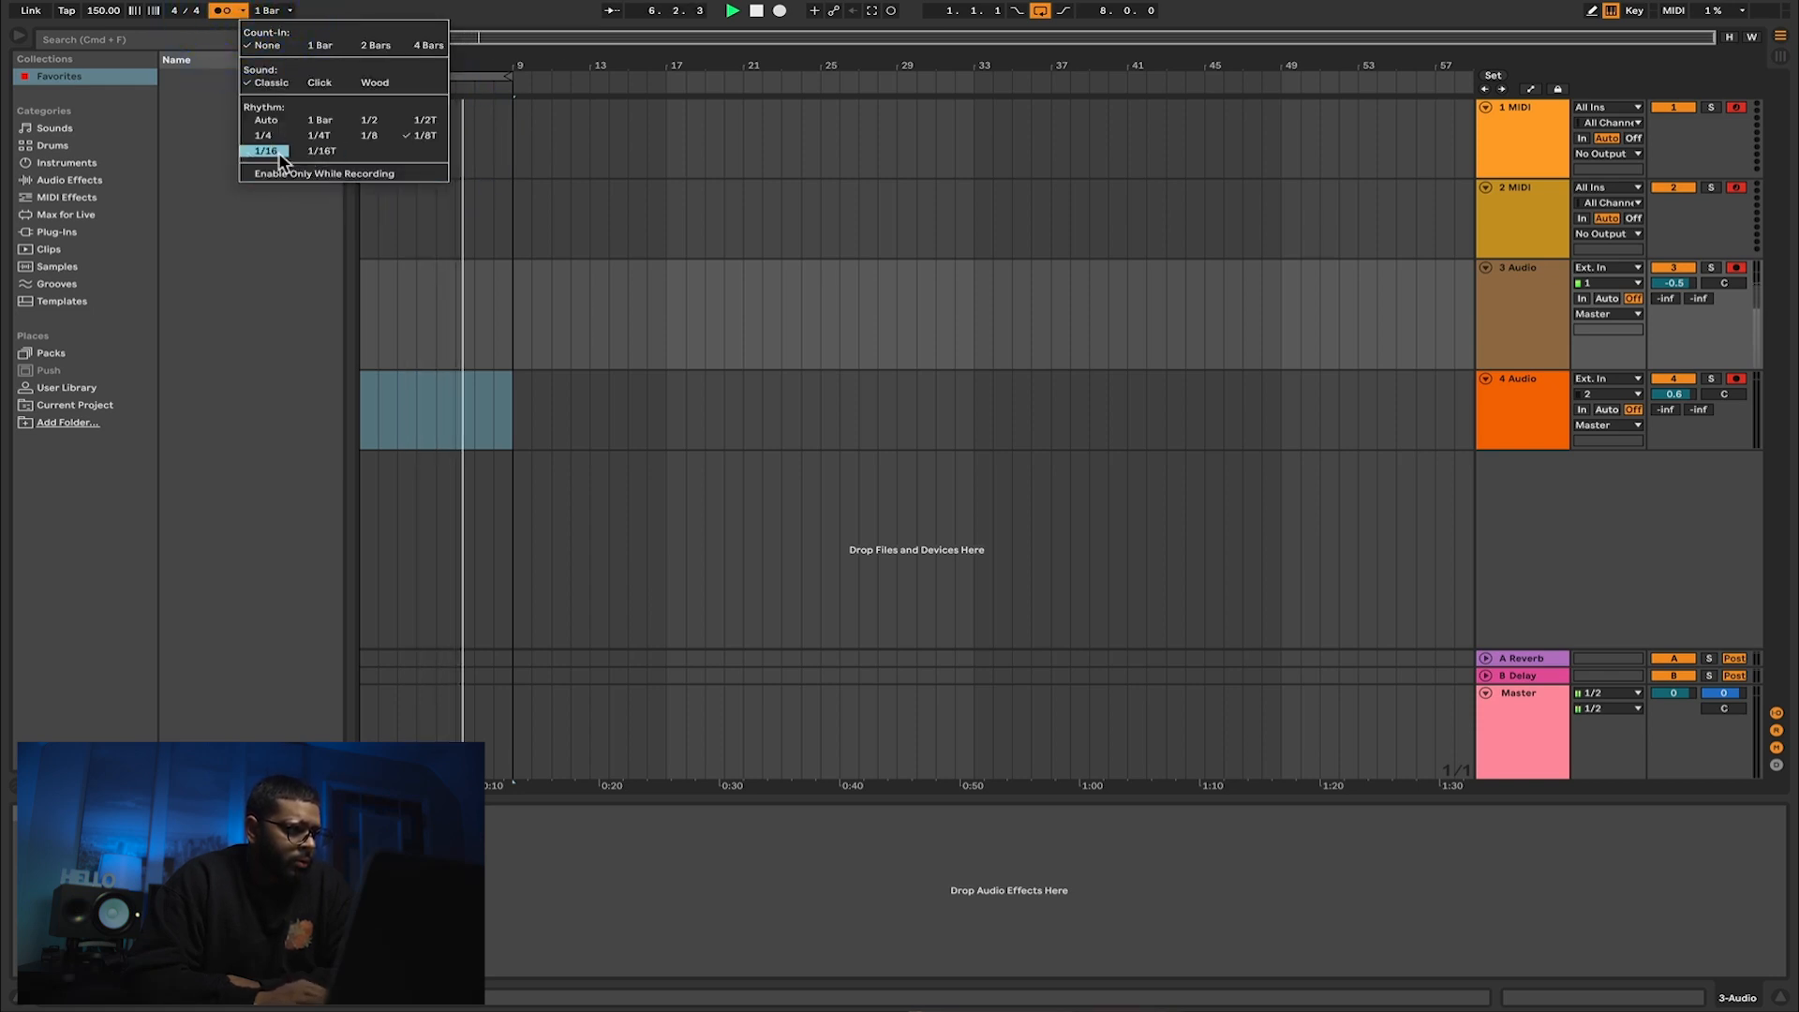
pyautogui.click(279, 152)
# Step: Set the metronome rhythm to 1/4 and stop playback
pyautogui.click(244, 11)
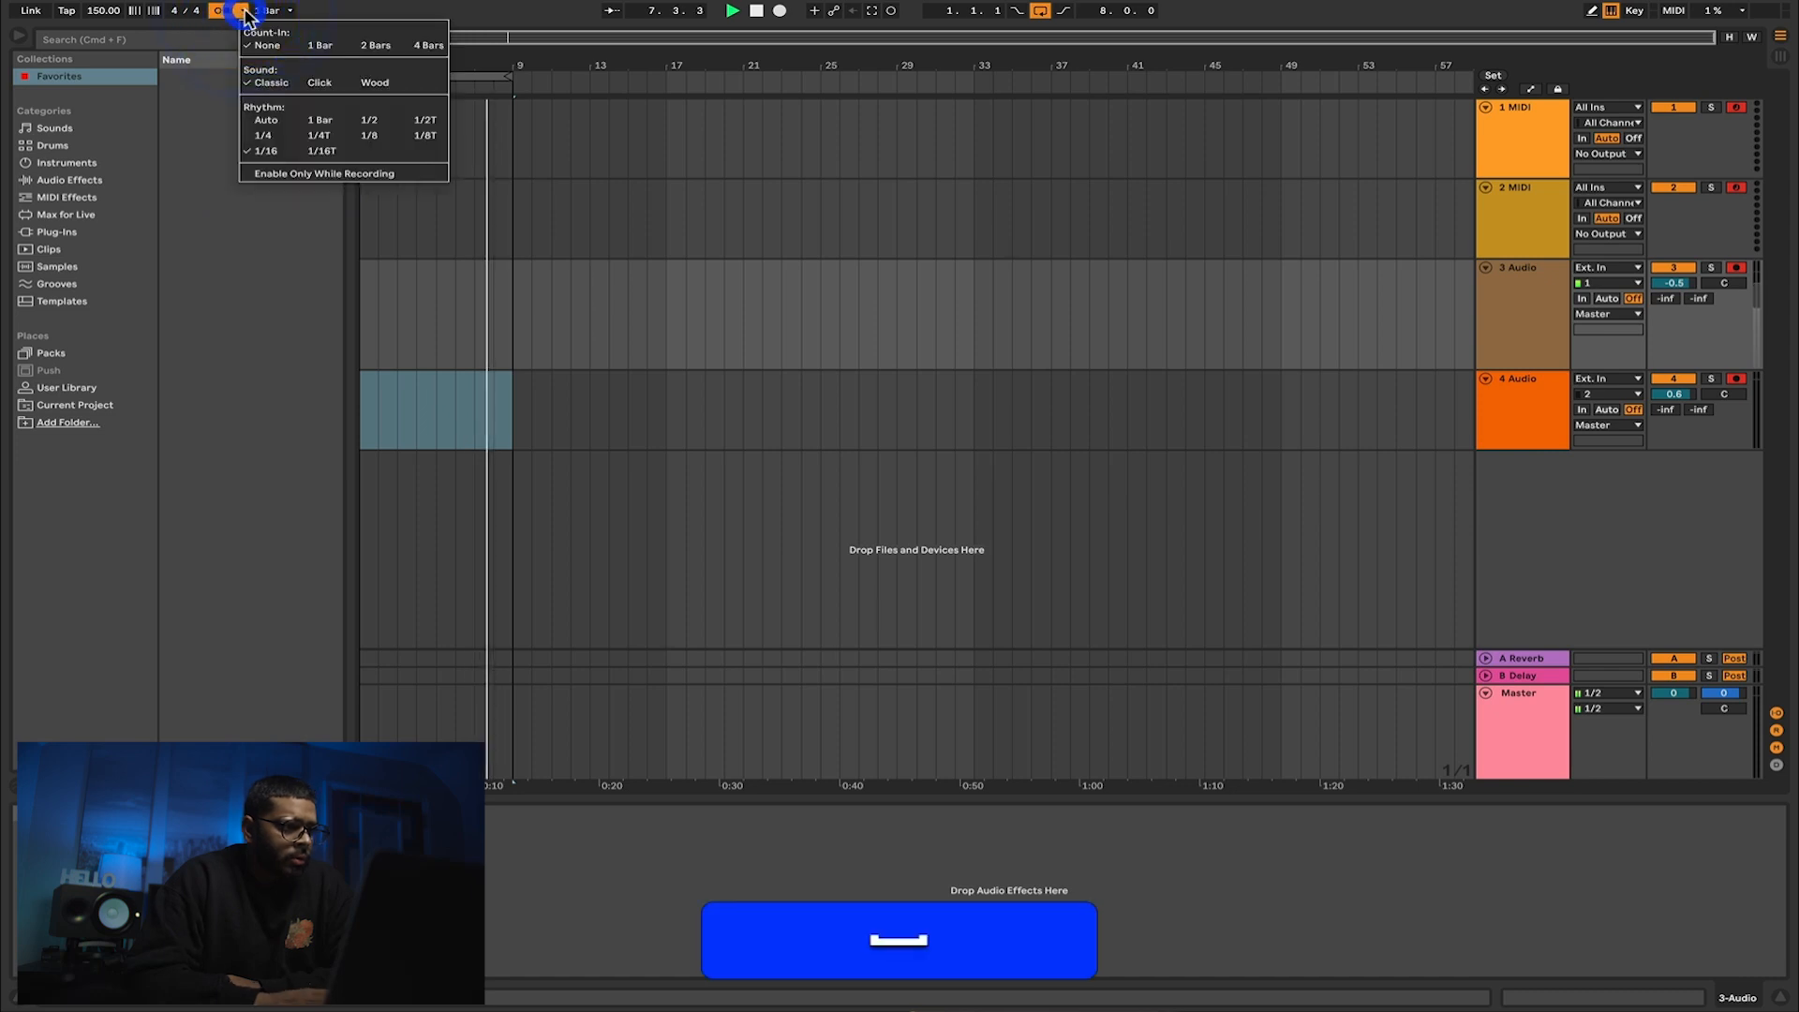
pyautogui.click(263, 136)
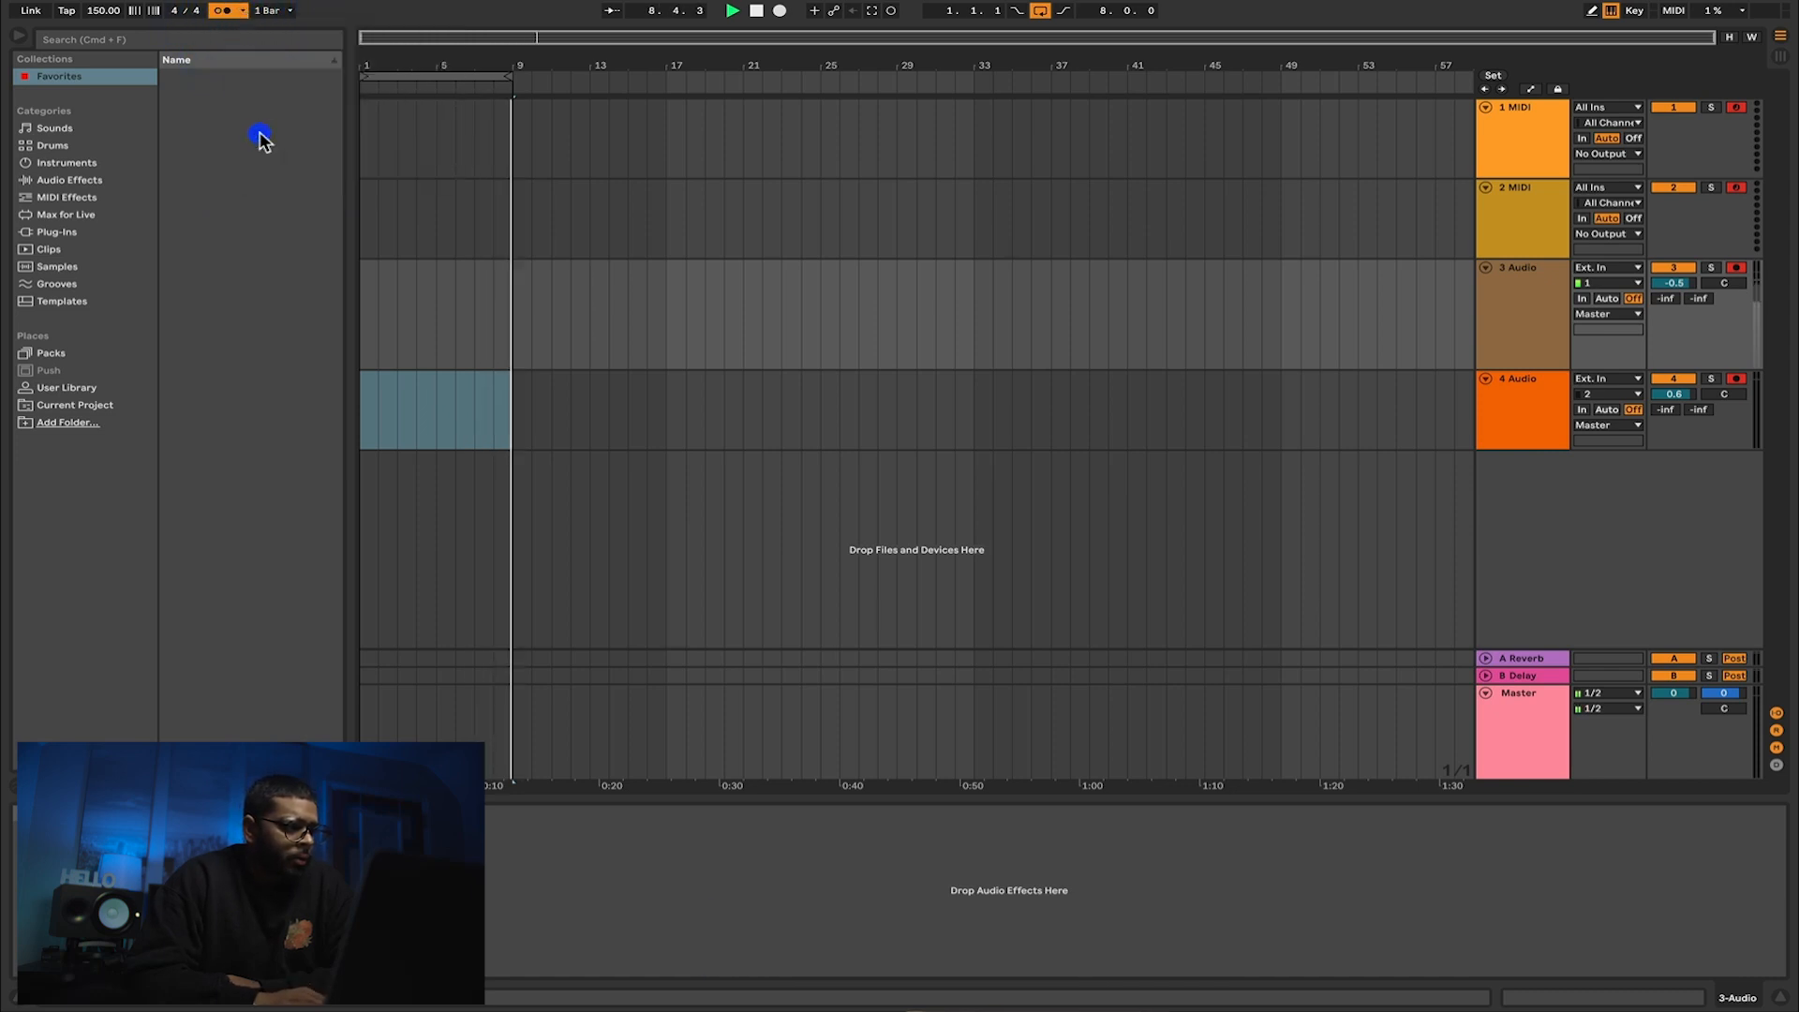
pyautogui.press('space')
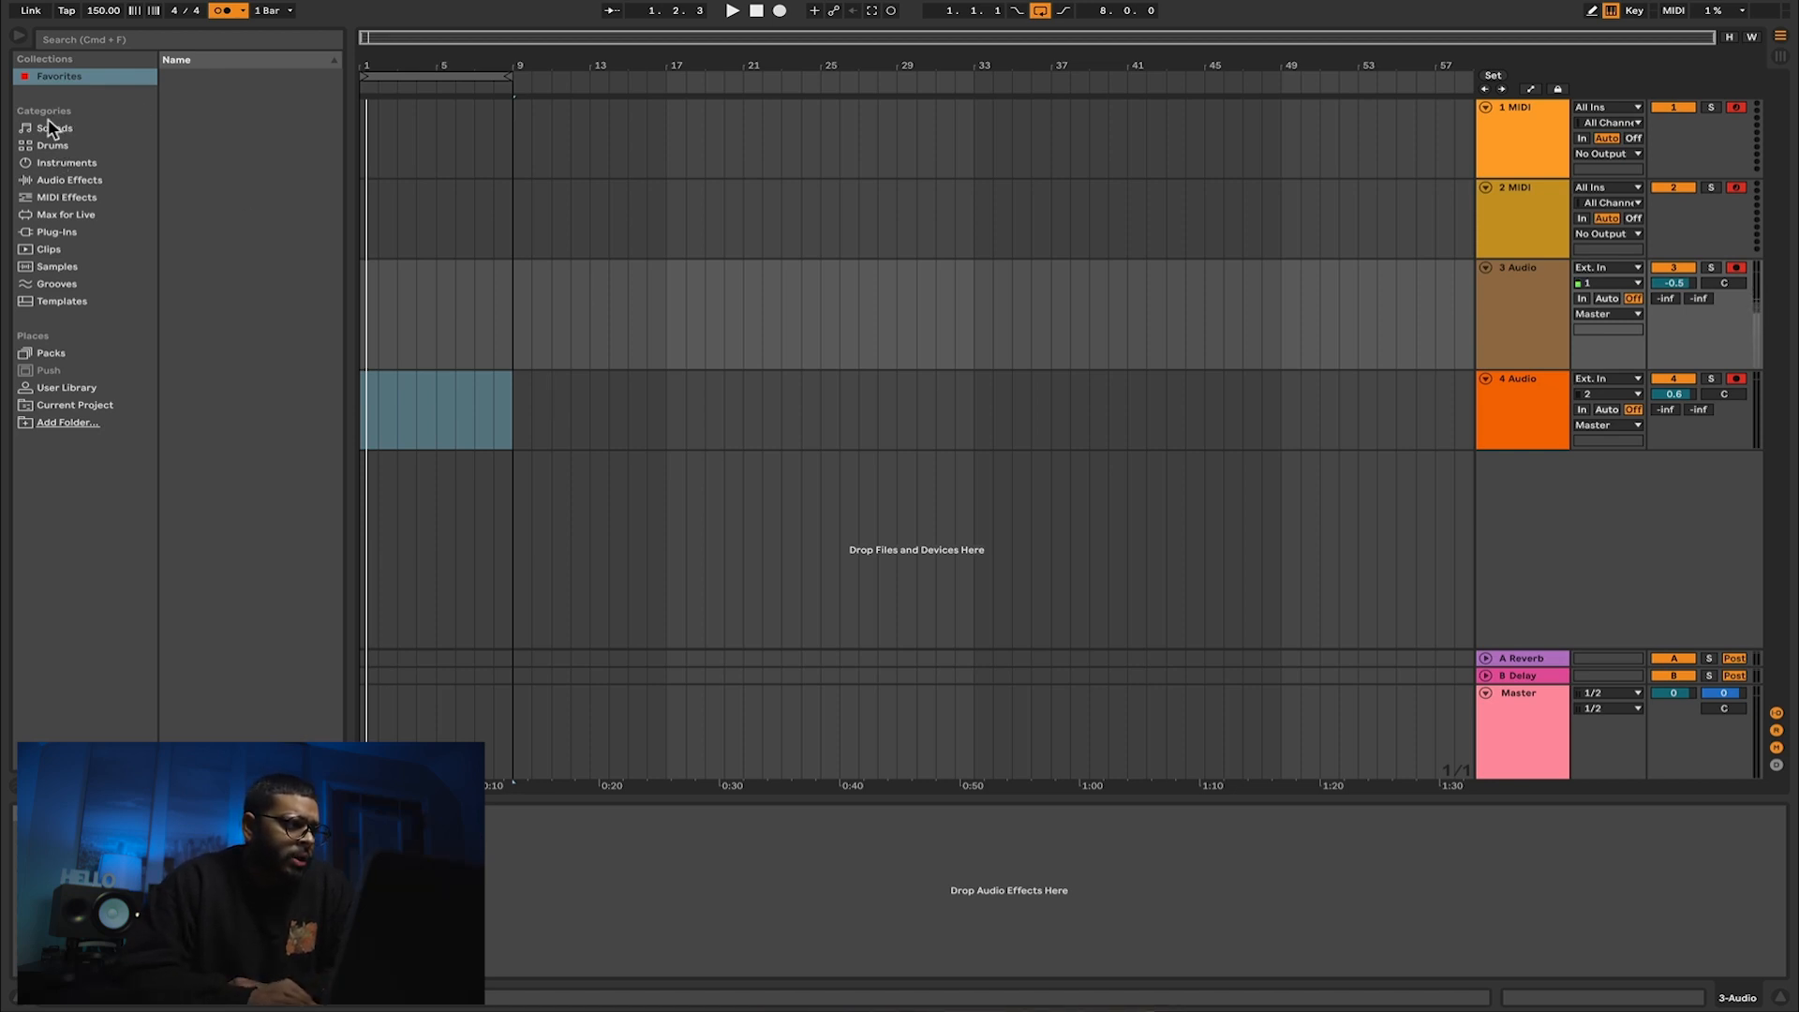
# Step: Load the Wurli Marimba Piano preset from the Piano & Keys sounds onto the 1 MIDI track
pyautogui.click(48, 122)
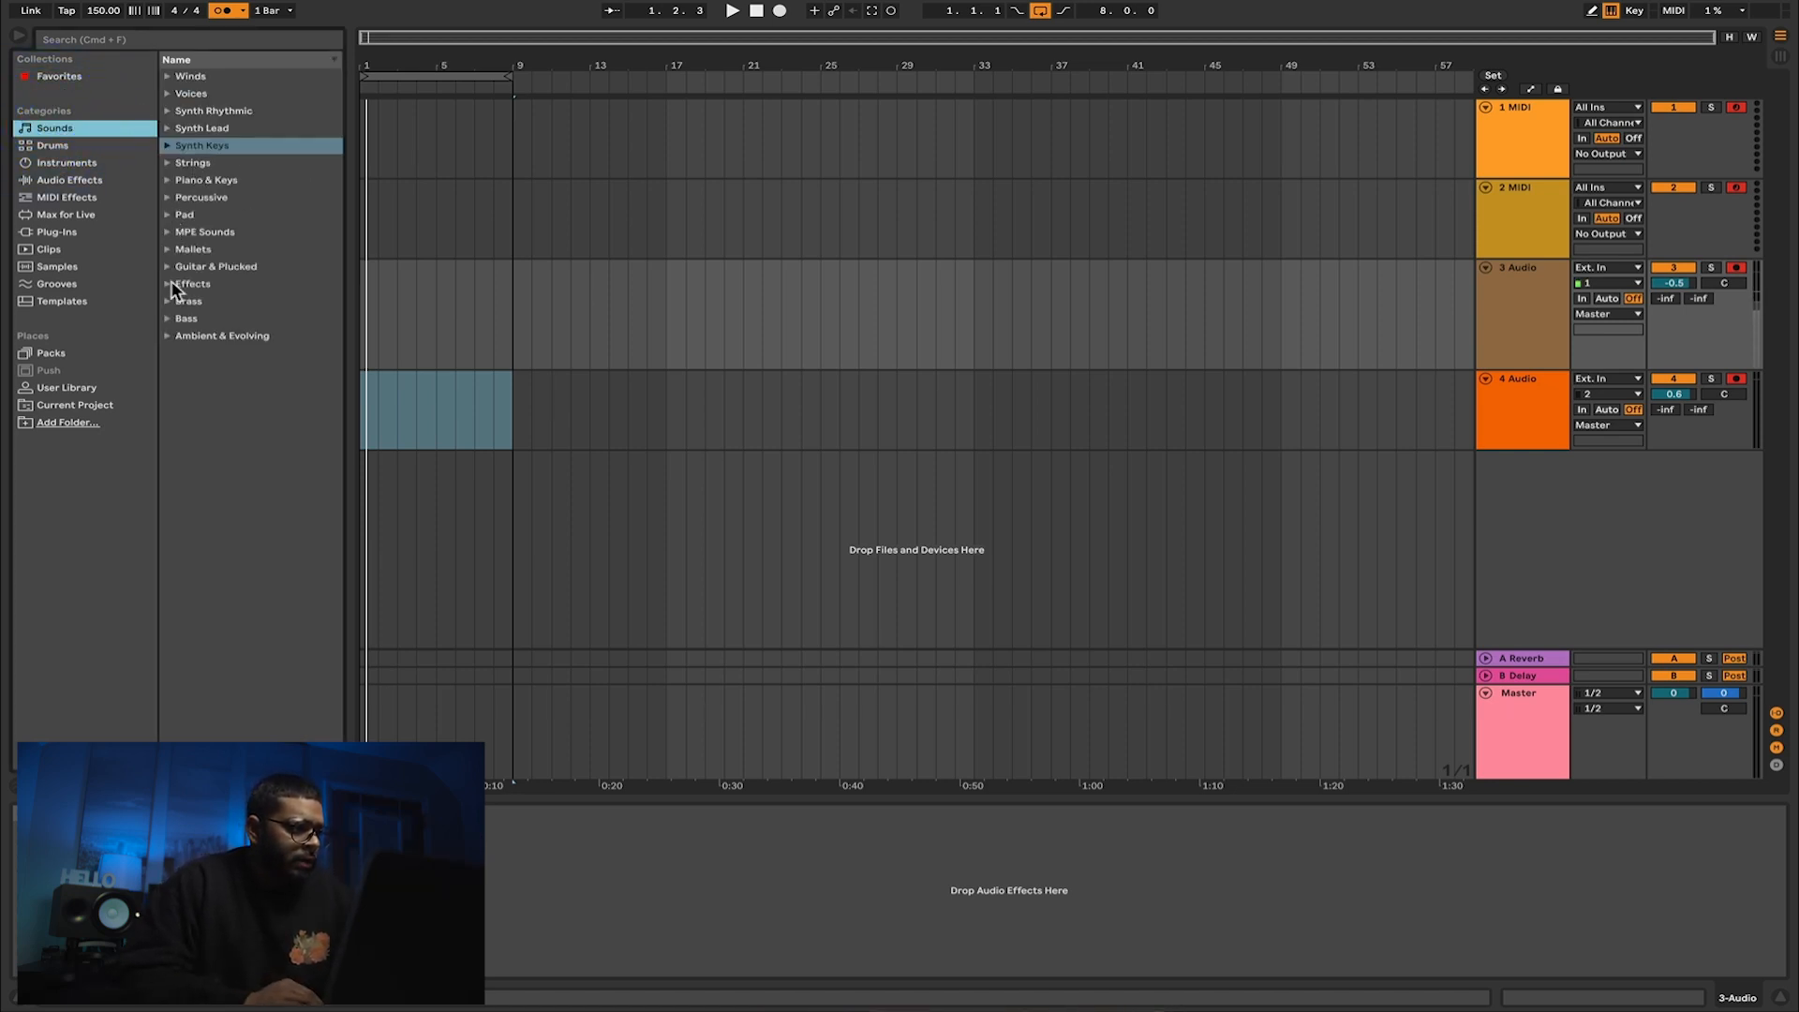
pyautogui.click(170, 181)
pyautogui.moveTo(239, 249); pyautogui.dragTo(1612, 268)
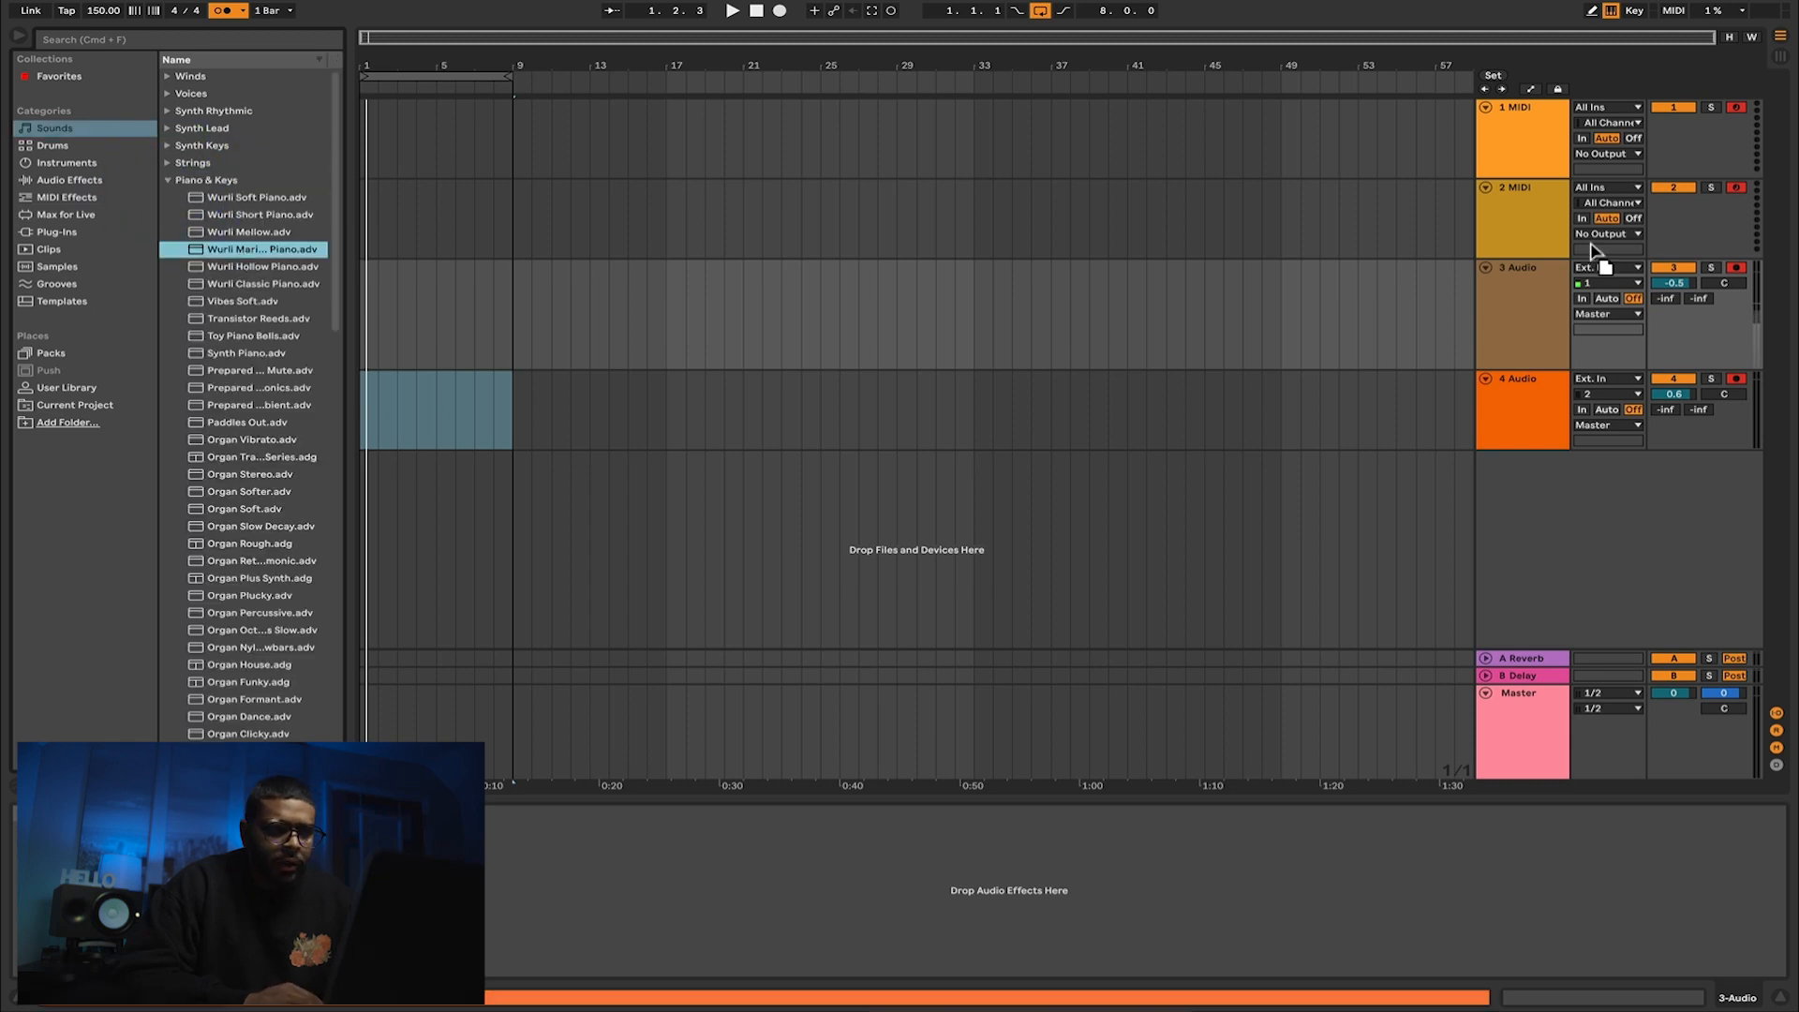
pyautogui.moveTo(1530, 137); pyautogui.dragTo(1527, 129)
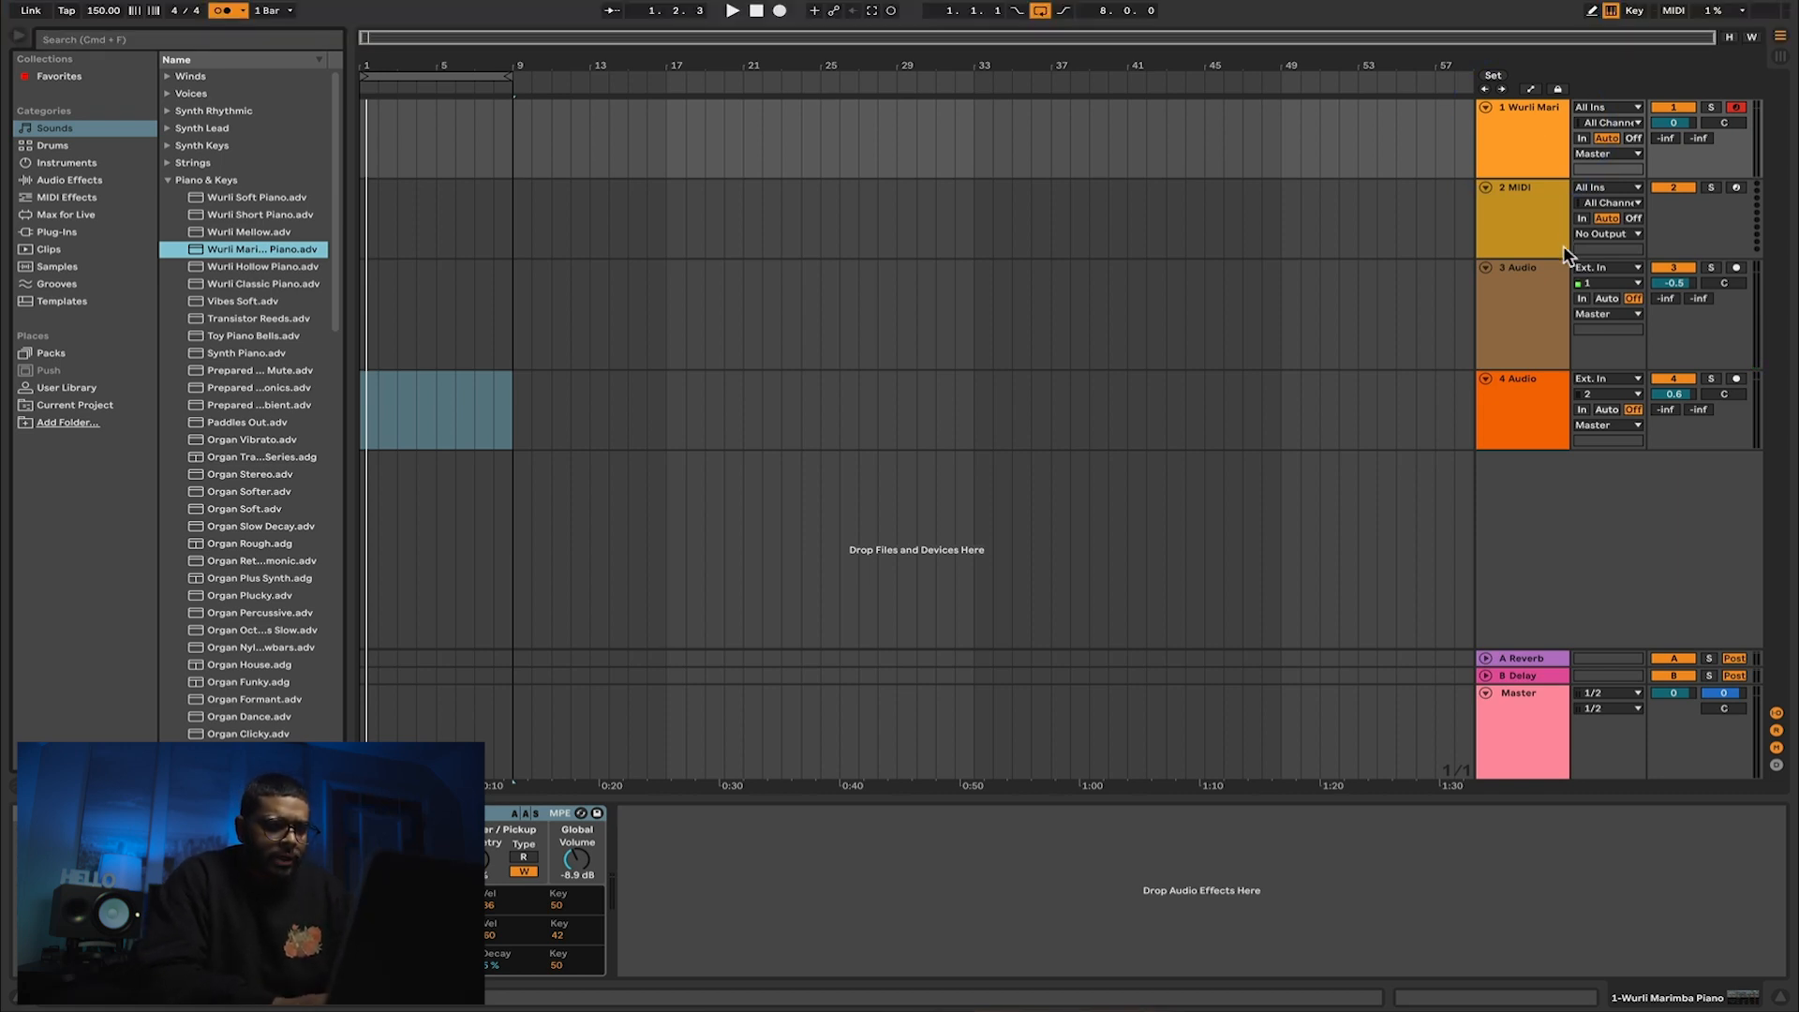
# Step: Audition the Wurli Marimba Piano by playing notes and chords with the computer MIDI keyboard
pyautogui.press('d')
pyautogui.press('k')
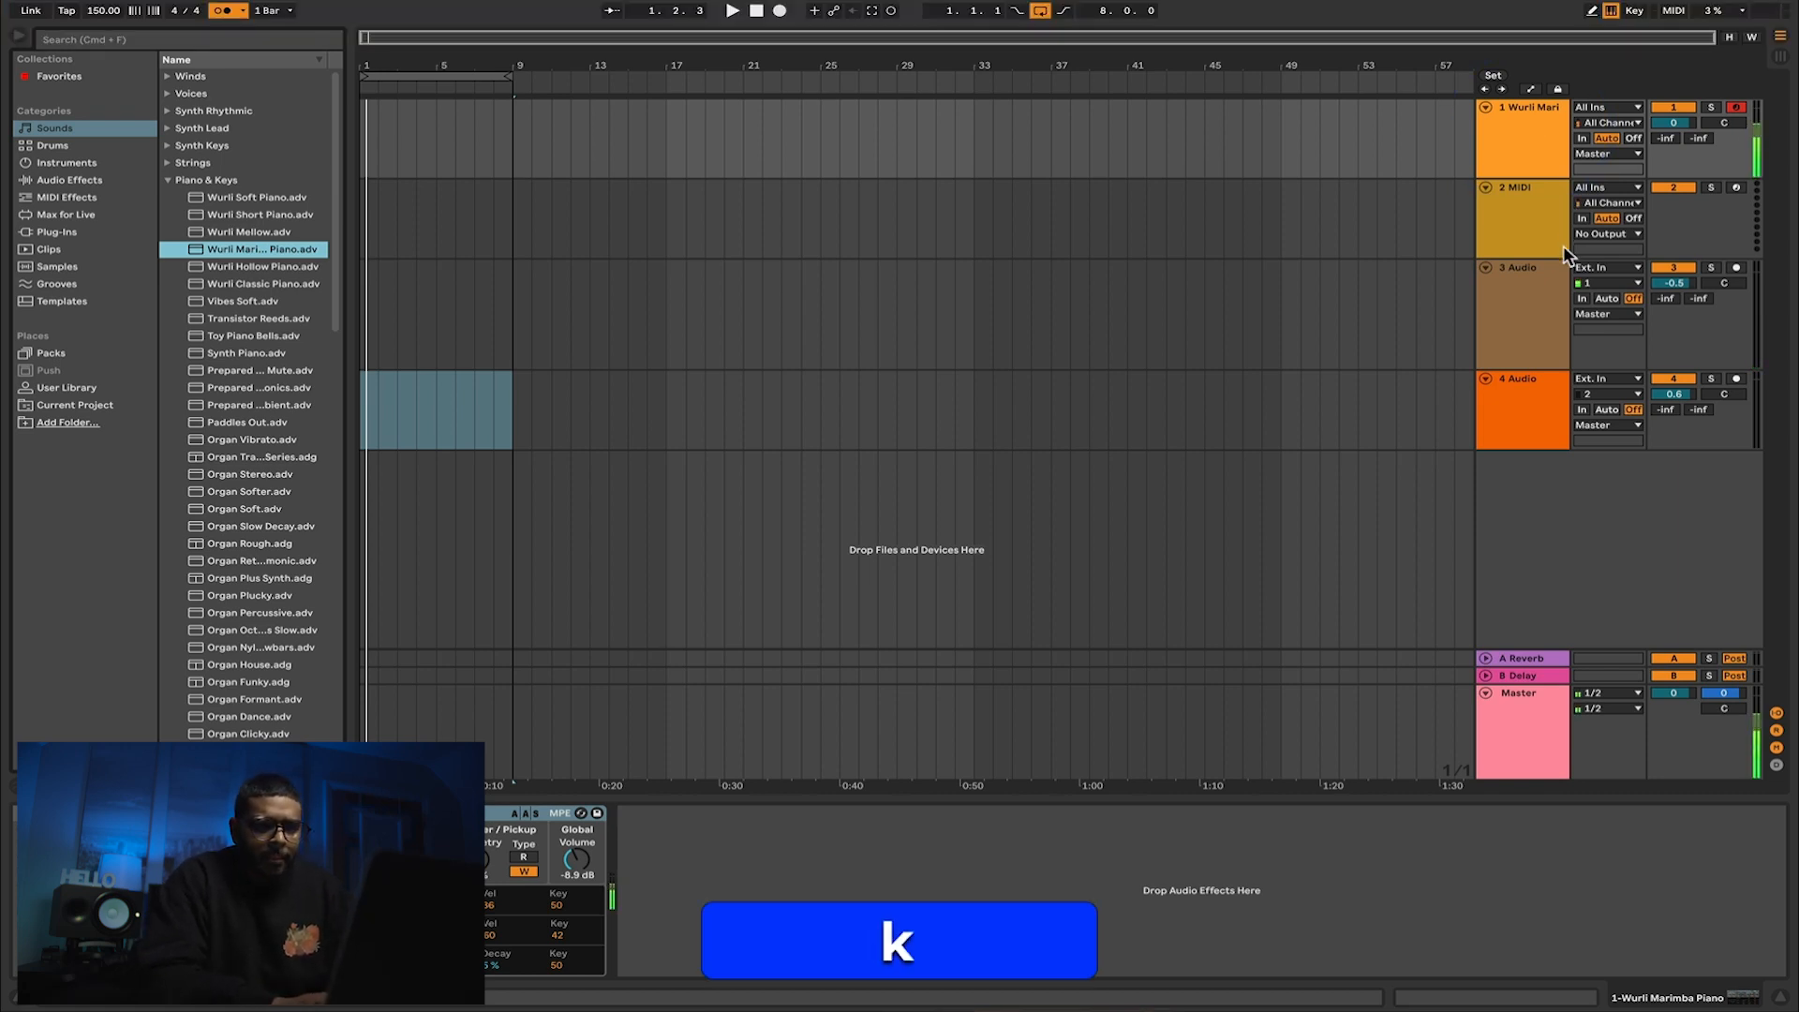
pyautogui.press('d')
pyautogui.press('g')
pyautogui.press('j')
pyautogui.press('f')
pyautogui.press('h')
pyautogui.press('s')
pyautogui.press('h')
pyautogui.press('s')
pyautogui.press('f')
pyautogui.press('a')
pyautogui.press('d')
pyautogui.press('g')
pyautogui.press('d')
pyautogui.press('g')
pyautogui.press('a')
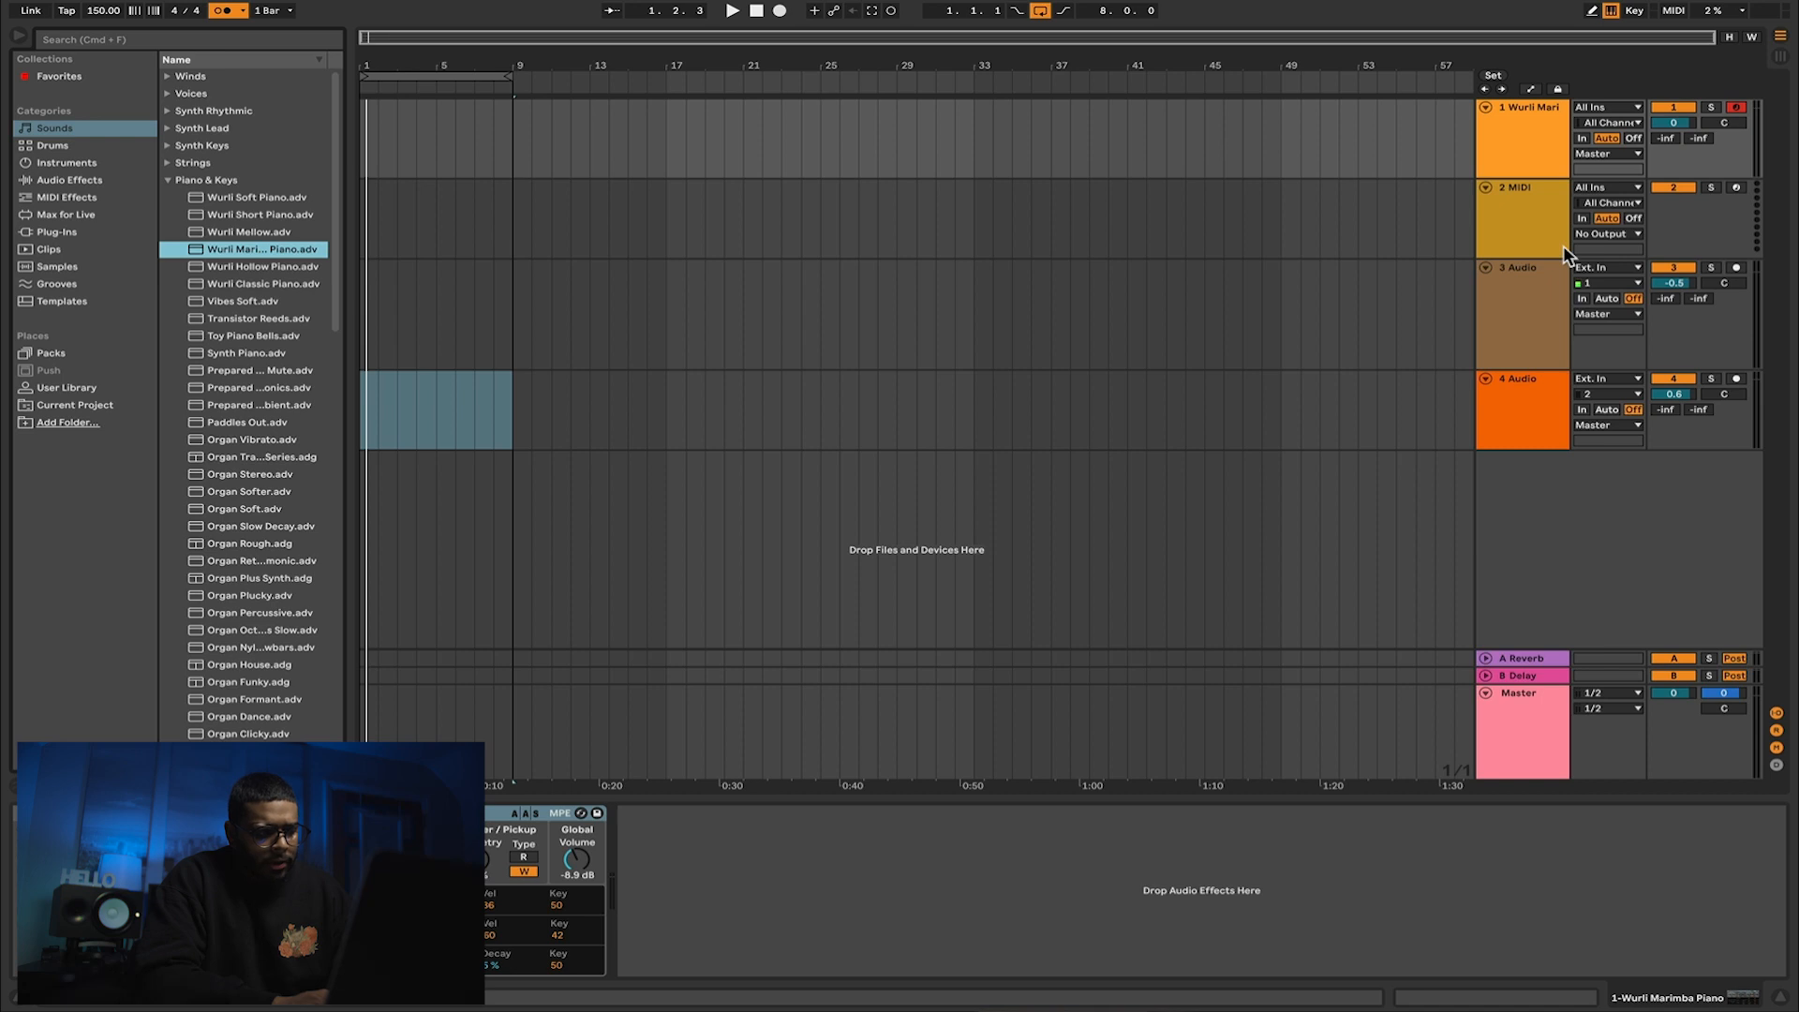
pyautogui.press('x')
pyautogui.press('g')
pyautogui.press('h')
pyautogui.press('d')
pyautogui.press('d')
pyautogui.press('g')
pyautogui.press('j')
pyautogui.press('d')
pyautogui.press('g')
pyautogui.press('d')
pyautogui.press('h')
pyautogui.press('g')
pyautogui.press('g')
pyautogui.press('j')
pyautogui.press('d')
pyautogui.press('d')
pyautogui.press('g')
pyautogui.press('j')
pyautogui.press('d')
pyautogui.press('g')
pyautogui.press('h')
pyautogui.press('d')
pyautogui.press('g')
pyautogui.press('j')
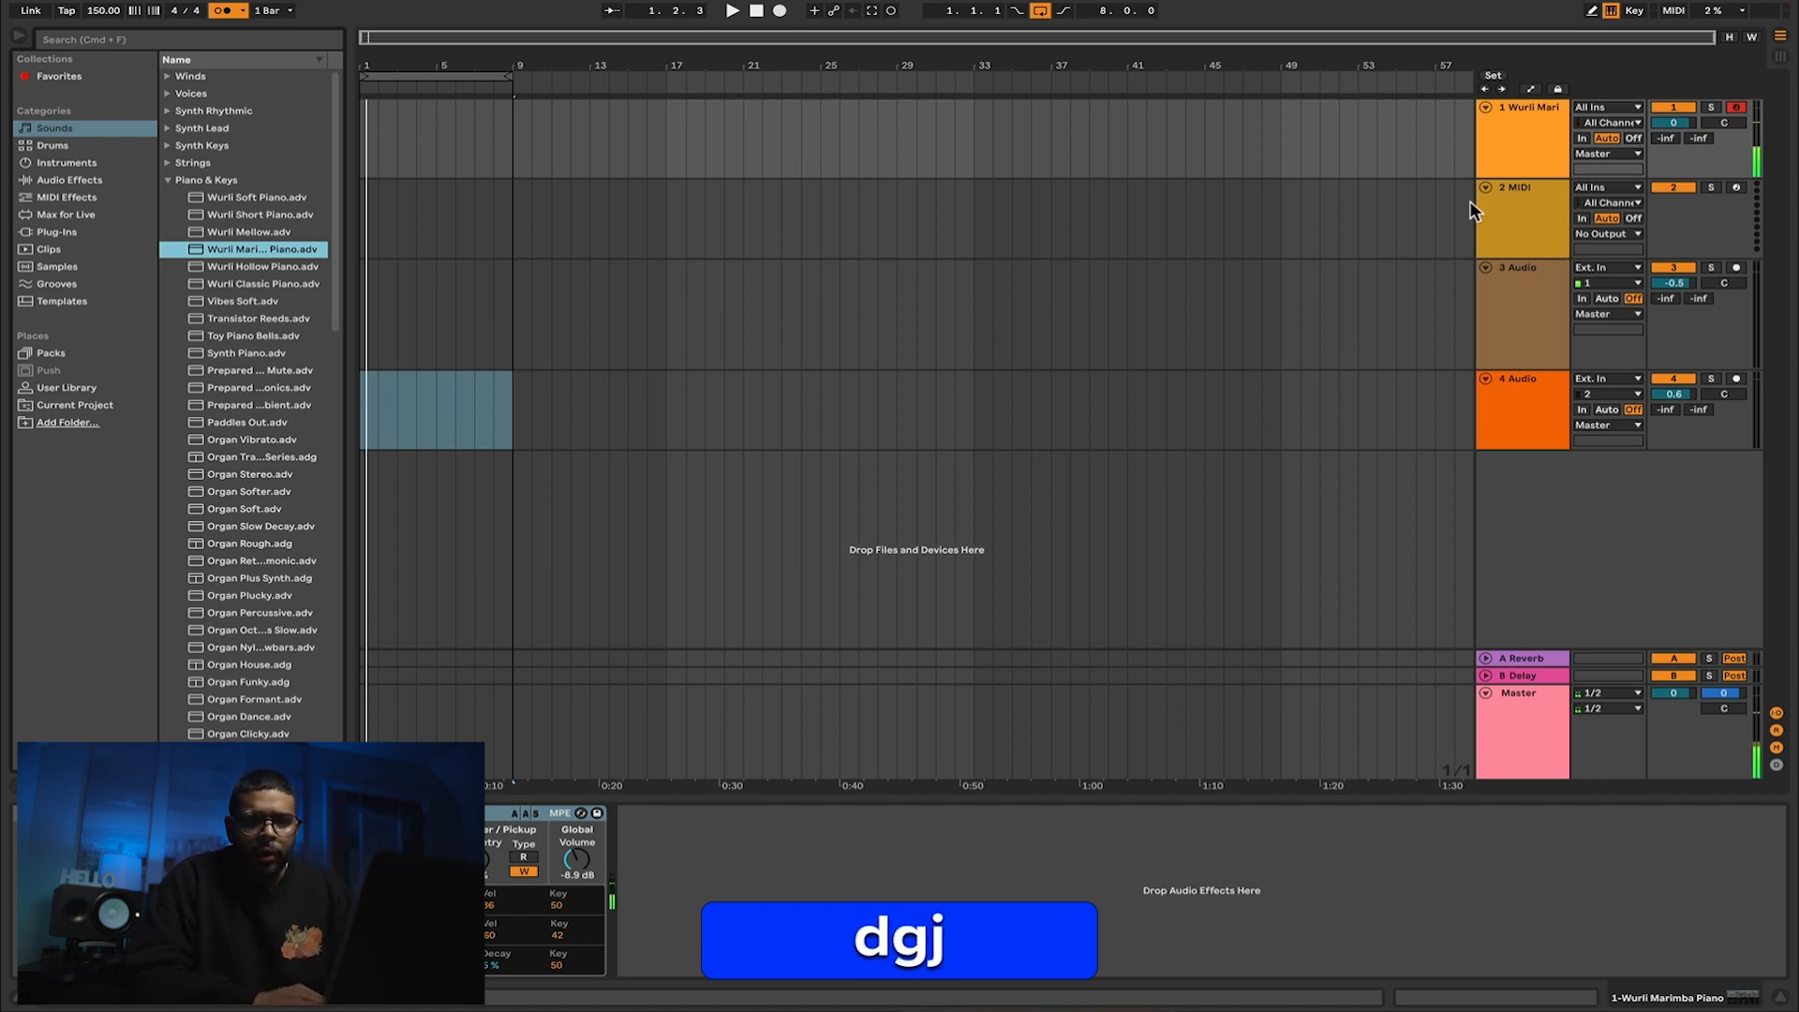
# Step: Set the song tempo to 125 BPM
pyautogui.click(1499, 140)
pyautogui.click(103, 10)
pyautogui.write('125')
pyautogui.press('Return')
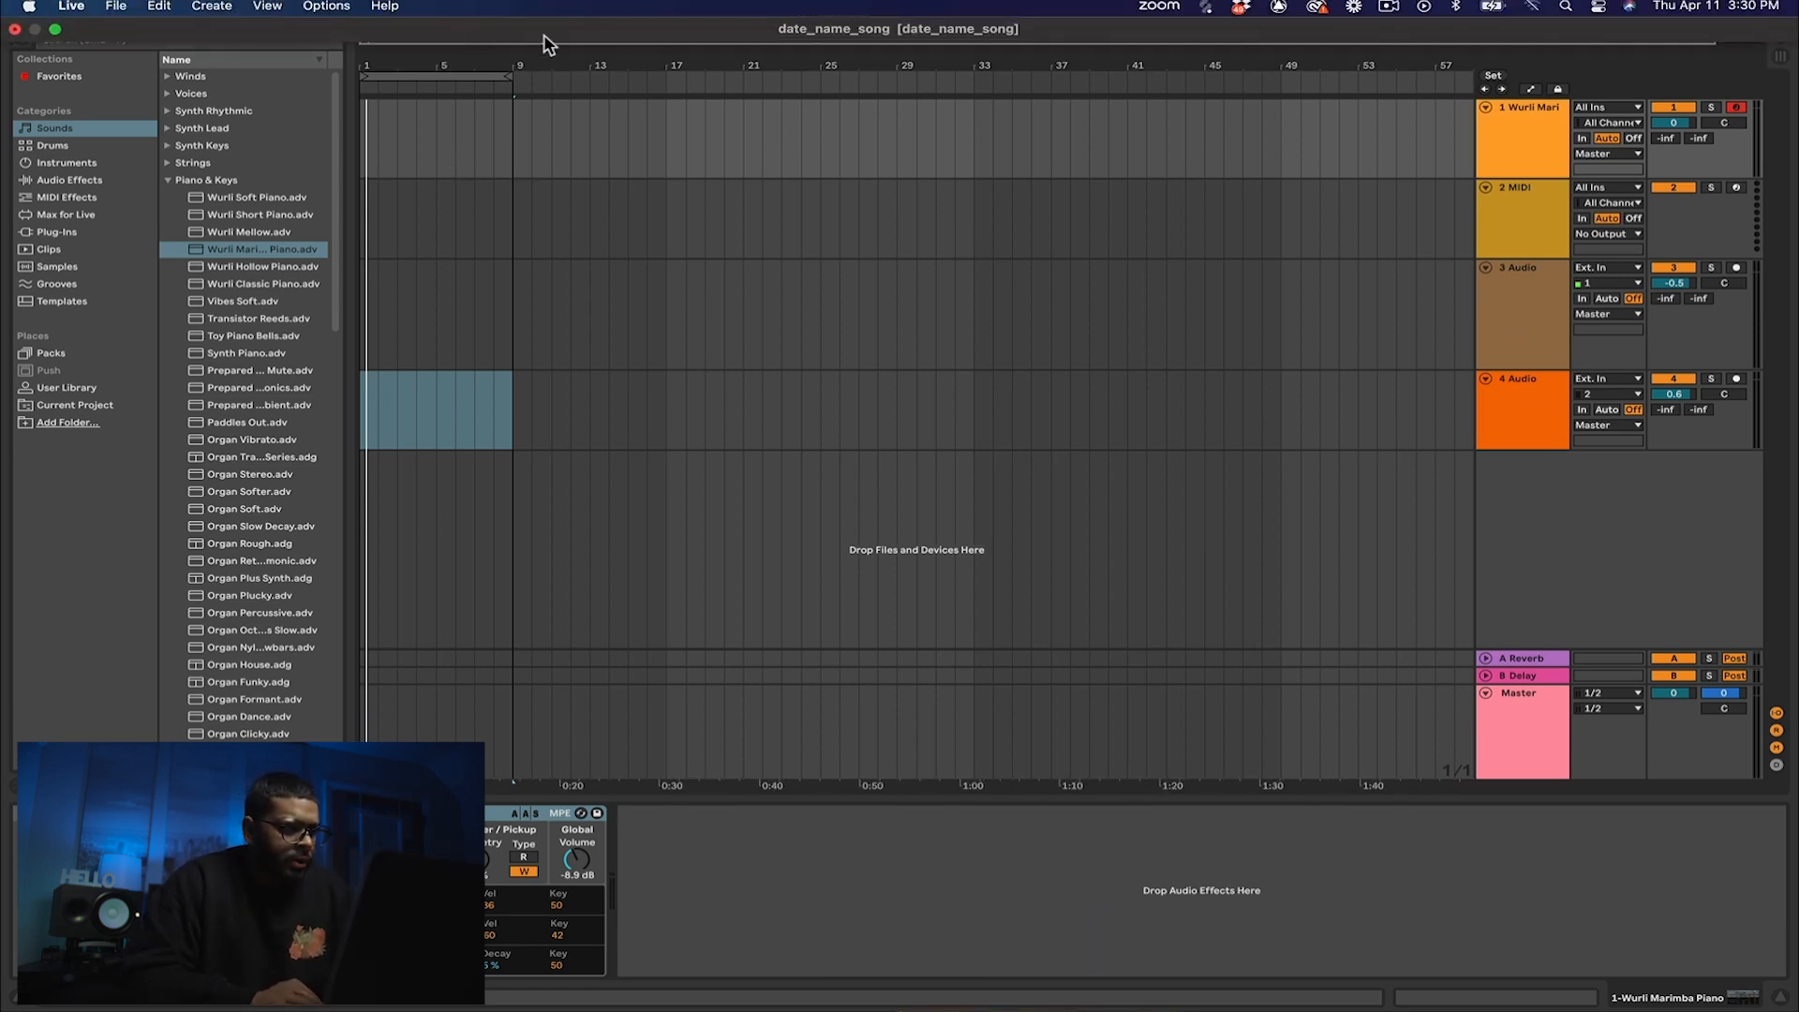
# Step: Record a short part of D3–F3–A3 and D3–F3–B3 chords on the Wurli track from bar 1, stopping at bar 3
pyautogui.click(780, 13)
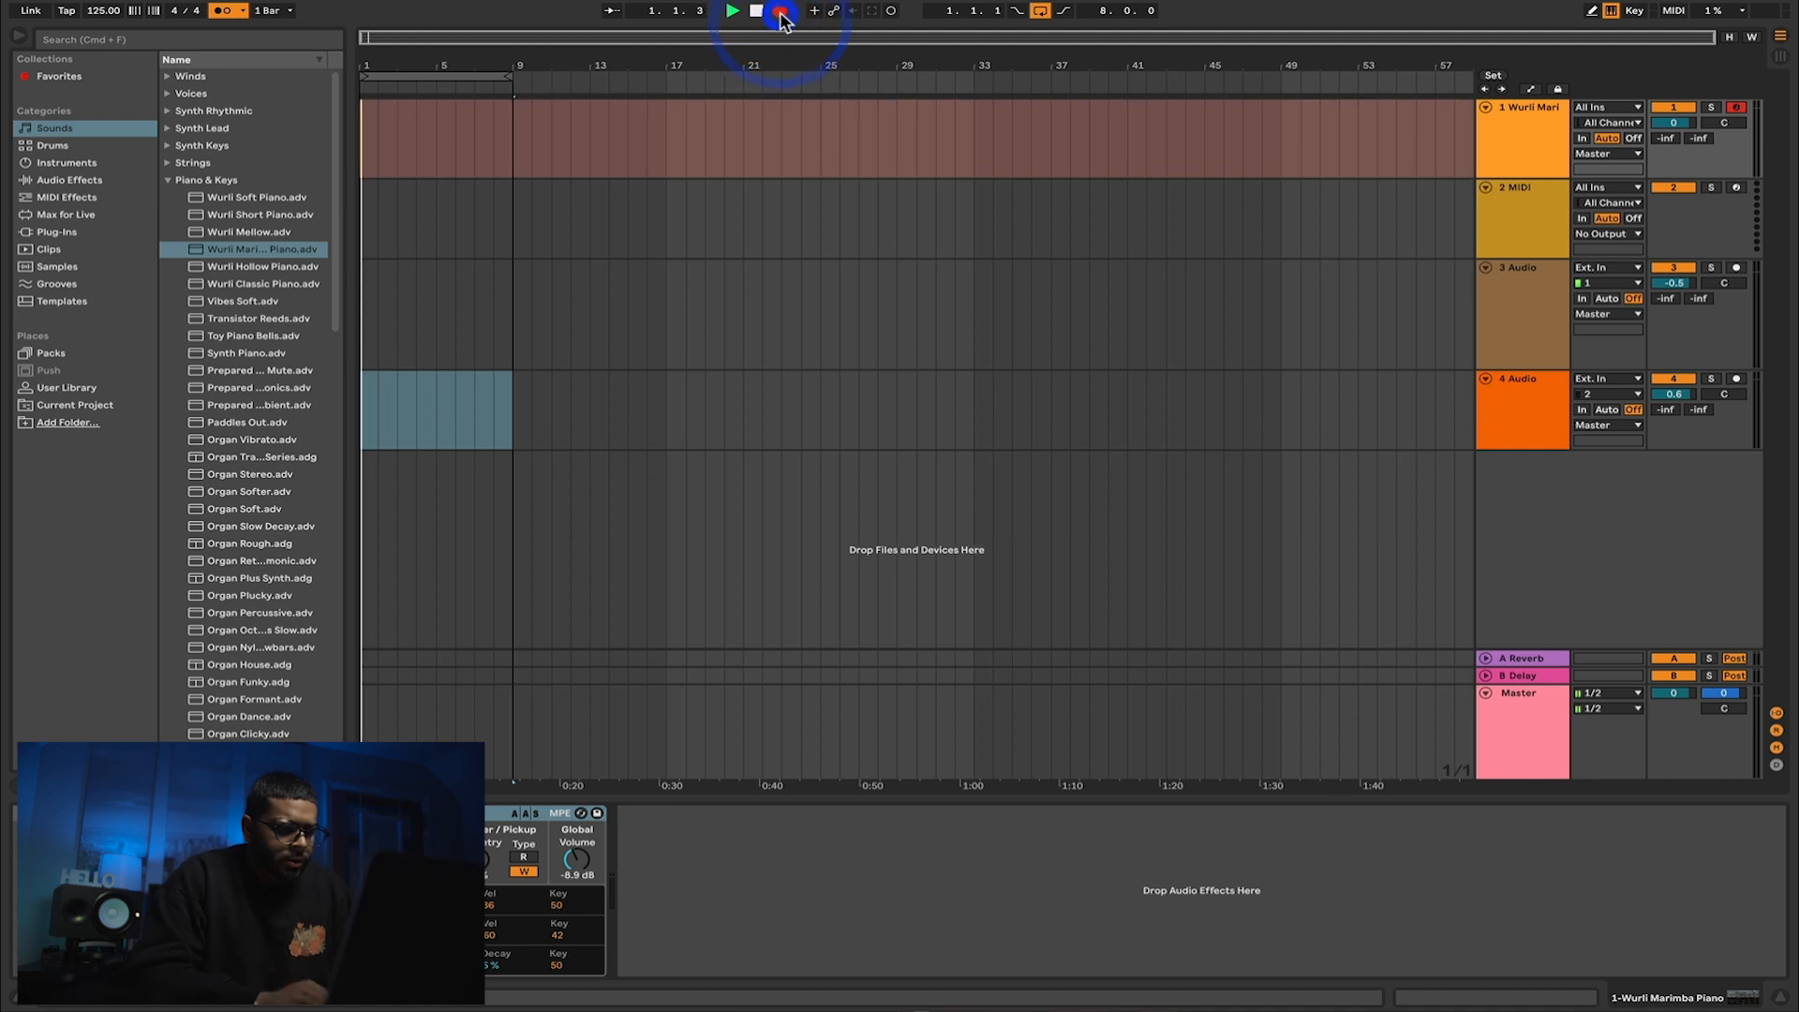
pyautogui.press('s')
pyautogui.press('f')
pyautogui.press('h')
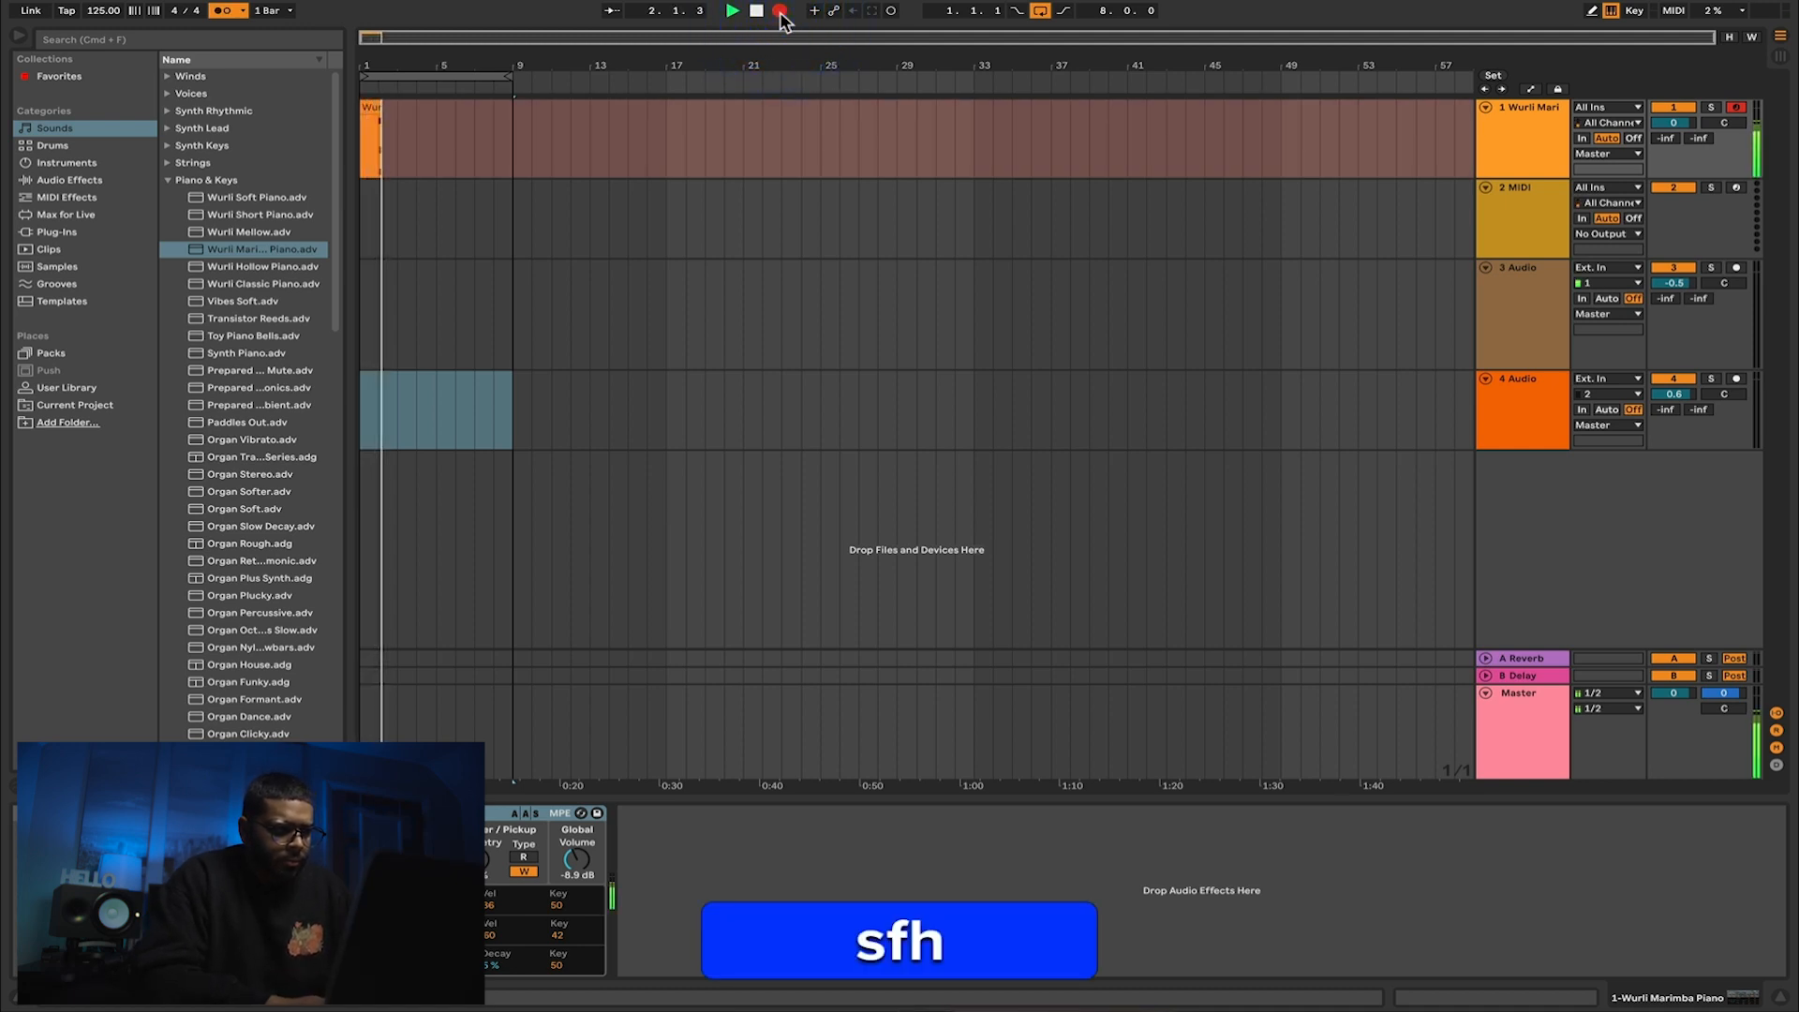
pyautogui.press('j')
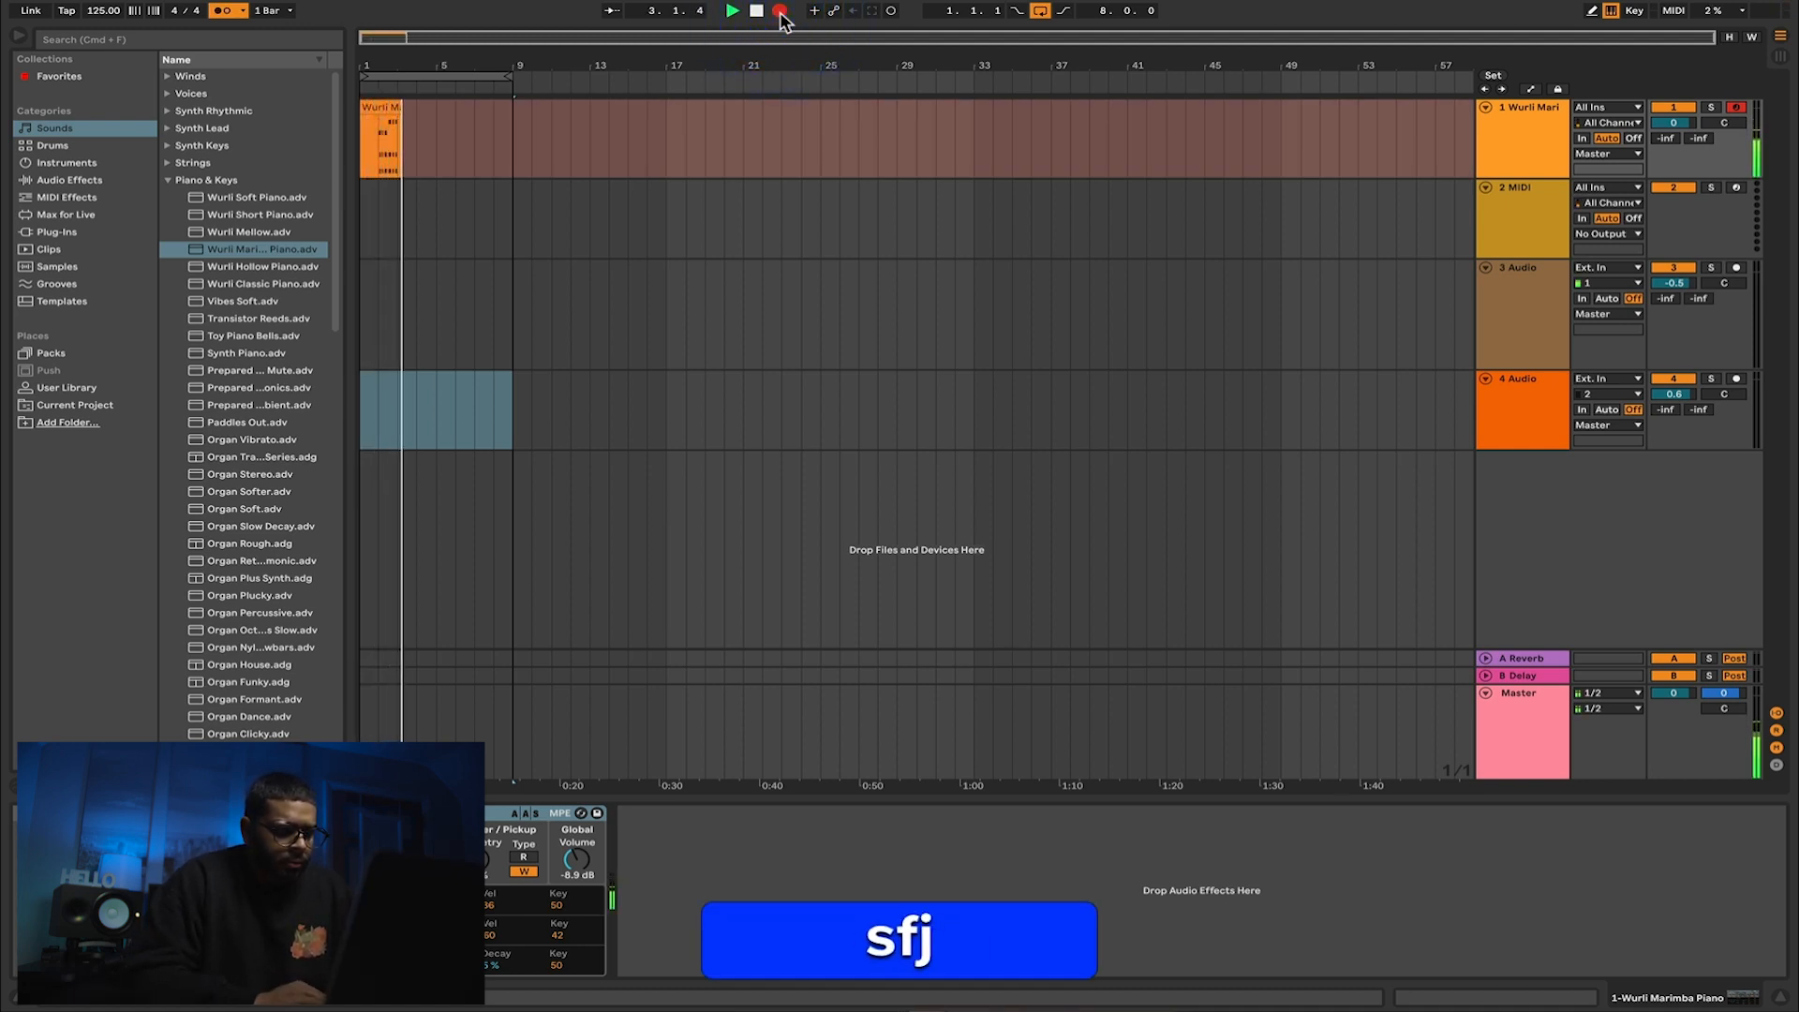
pyautogui.press('space')
# Step: Open the recorded Wurli clip in the note editor, deselect its notes and save the set
pyautogui.doubleClick(382, 112)
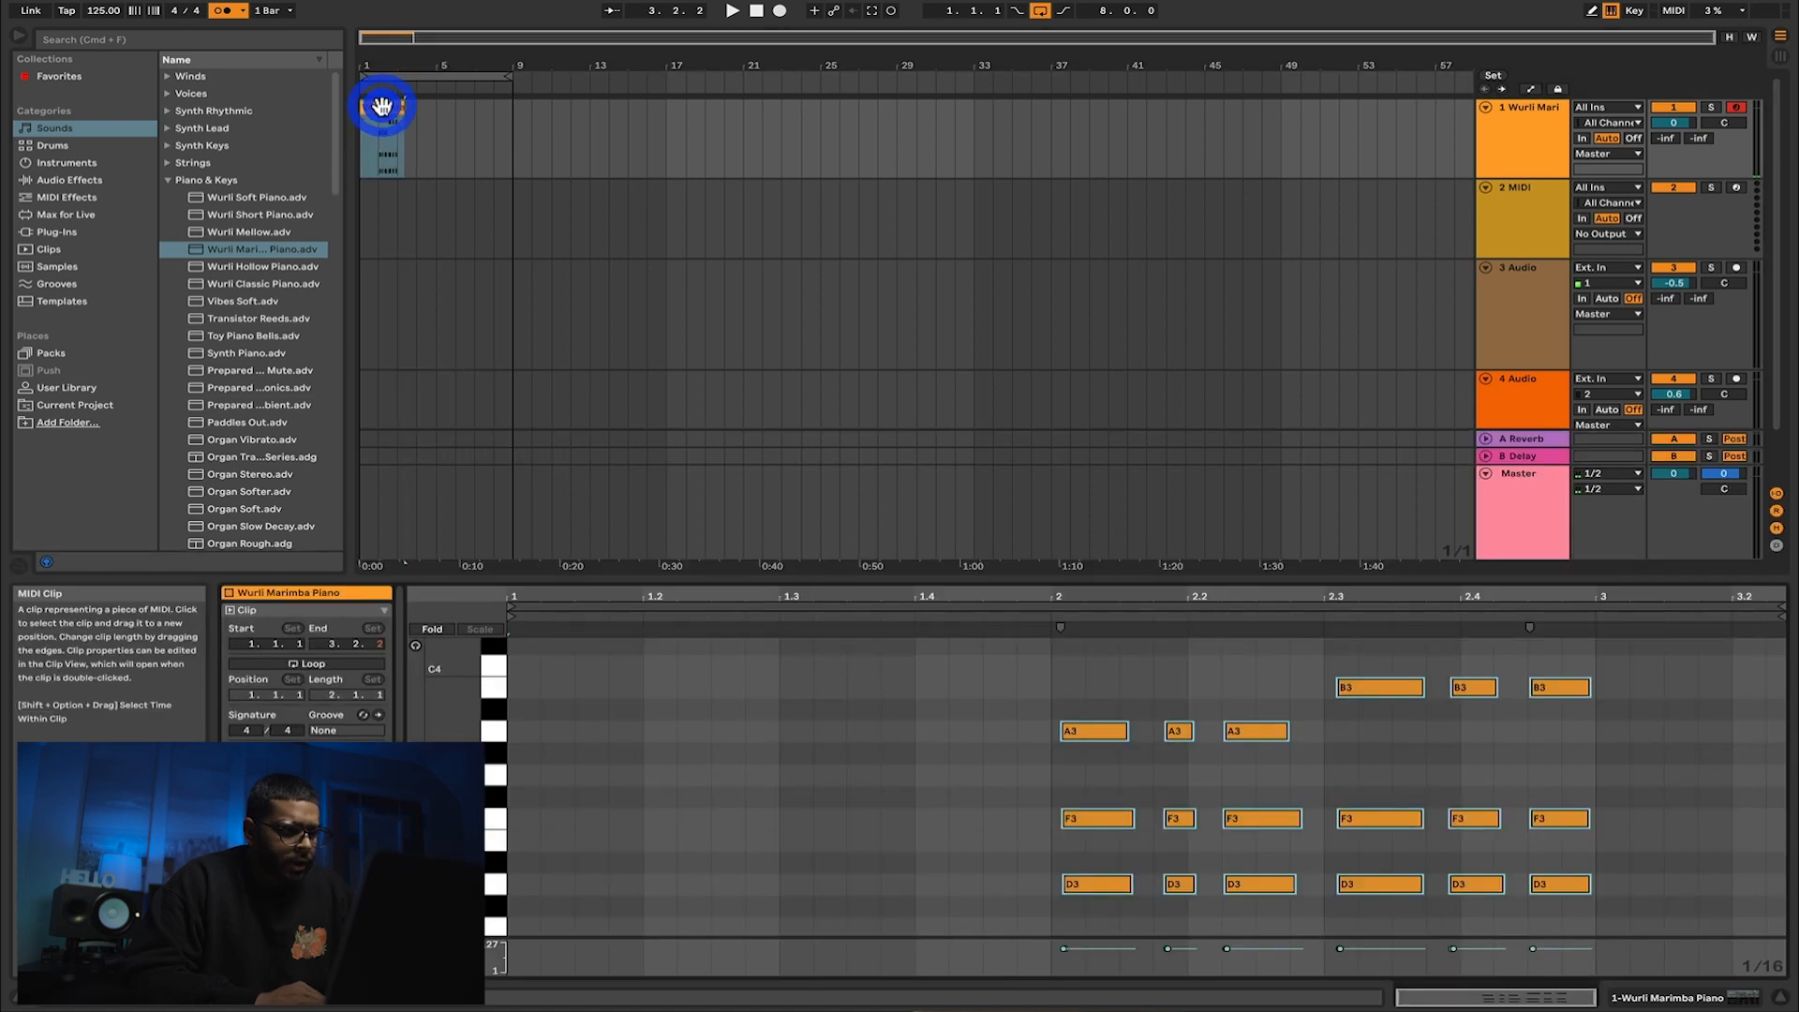
pyautogui.click(1152, 773)
pyautogui.press('super+s')
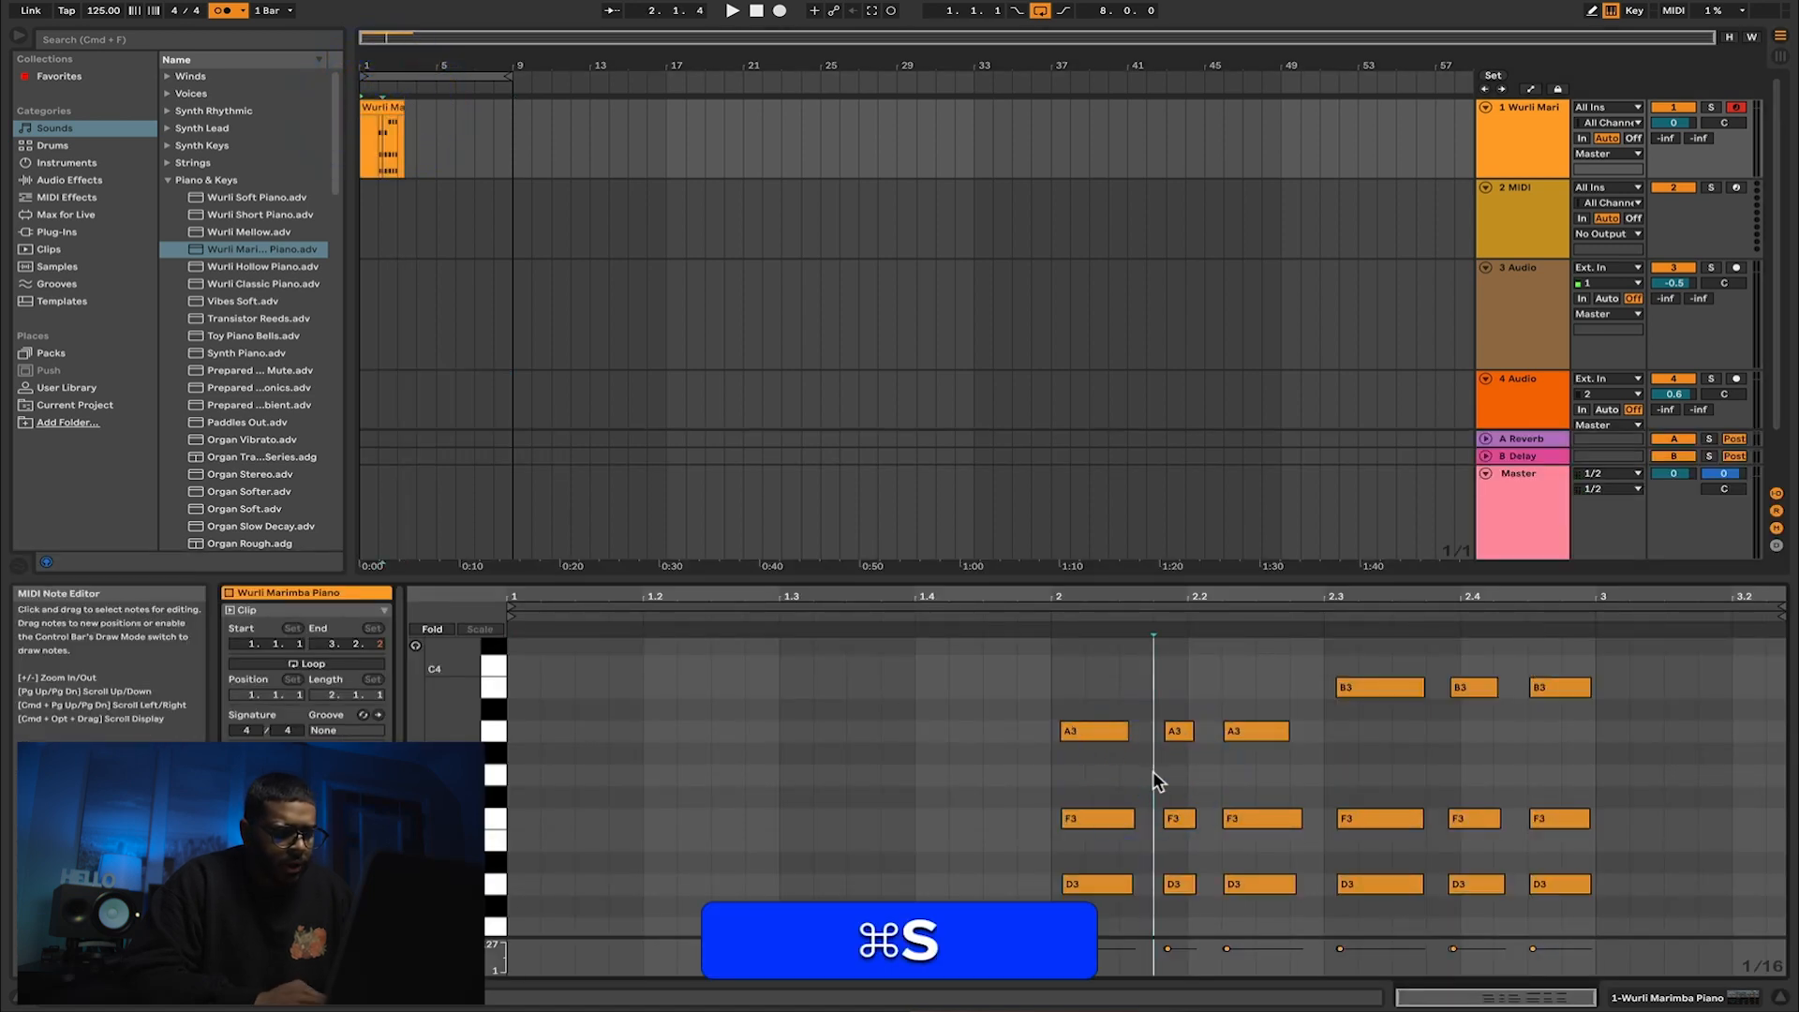
# Step: Trim the empty first bar off the Wurli clip and shift all its notes to begin exactly on bar 2
pyautogui.scroll(5, 391, 111)
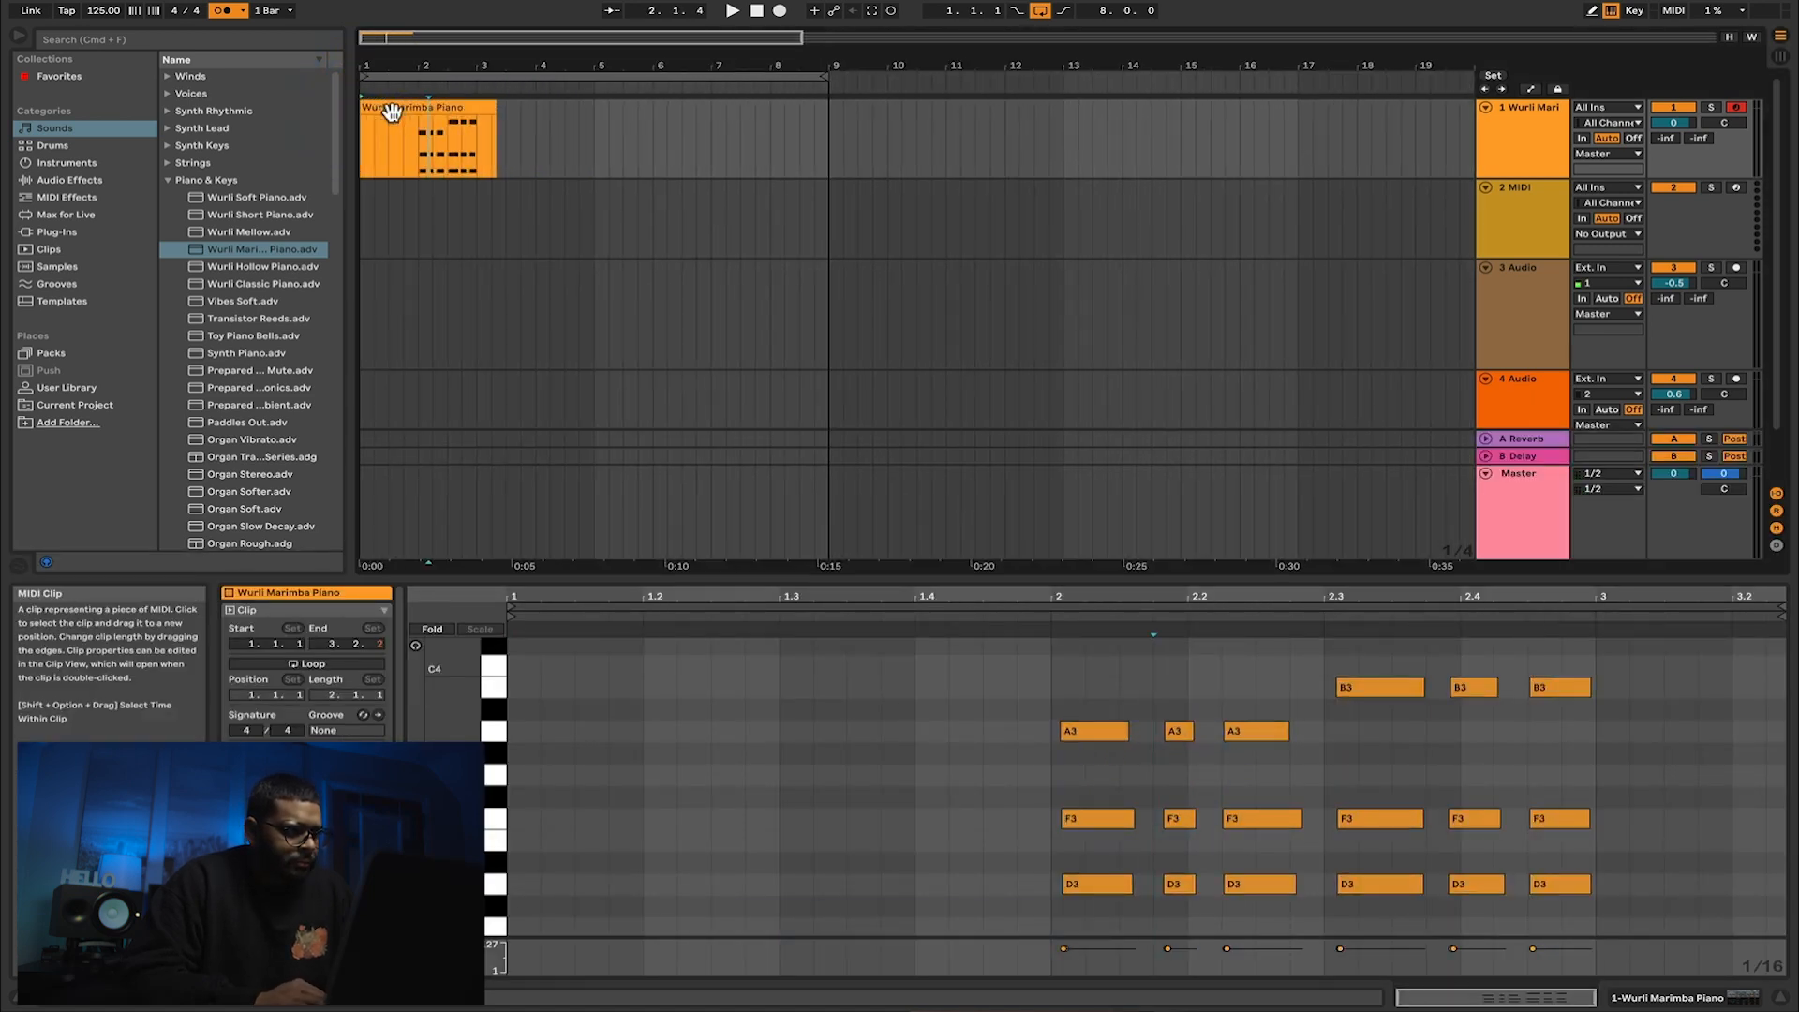
pyautogui.moveTo(369, 112); pyautogui.dragTo(419, 112)
pyautogui.click(609, 753)
pyautogui.press('super+a')
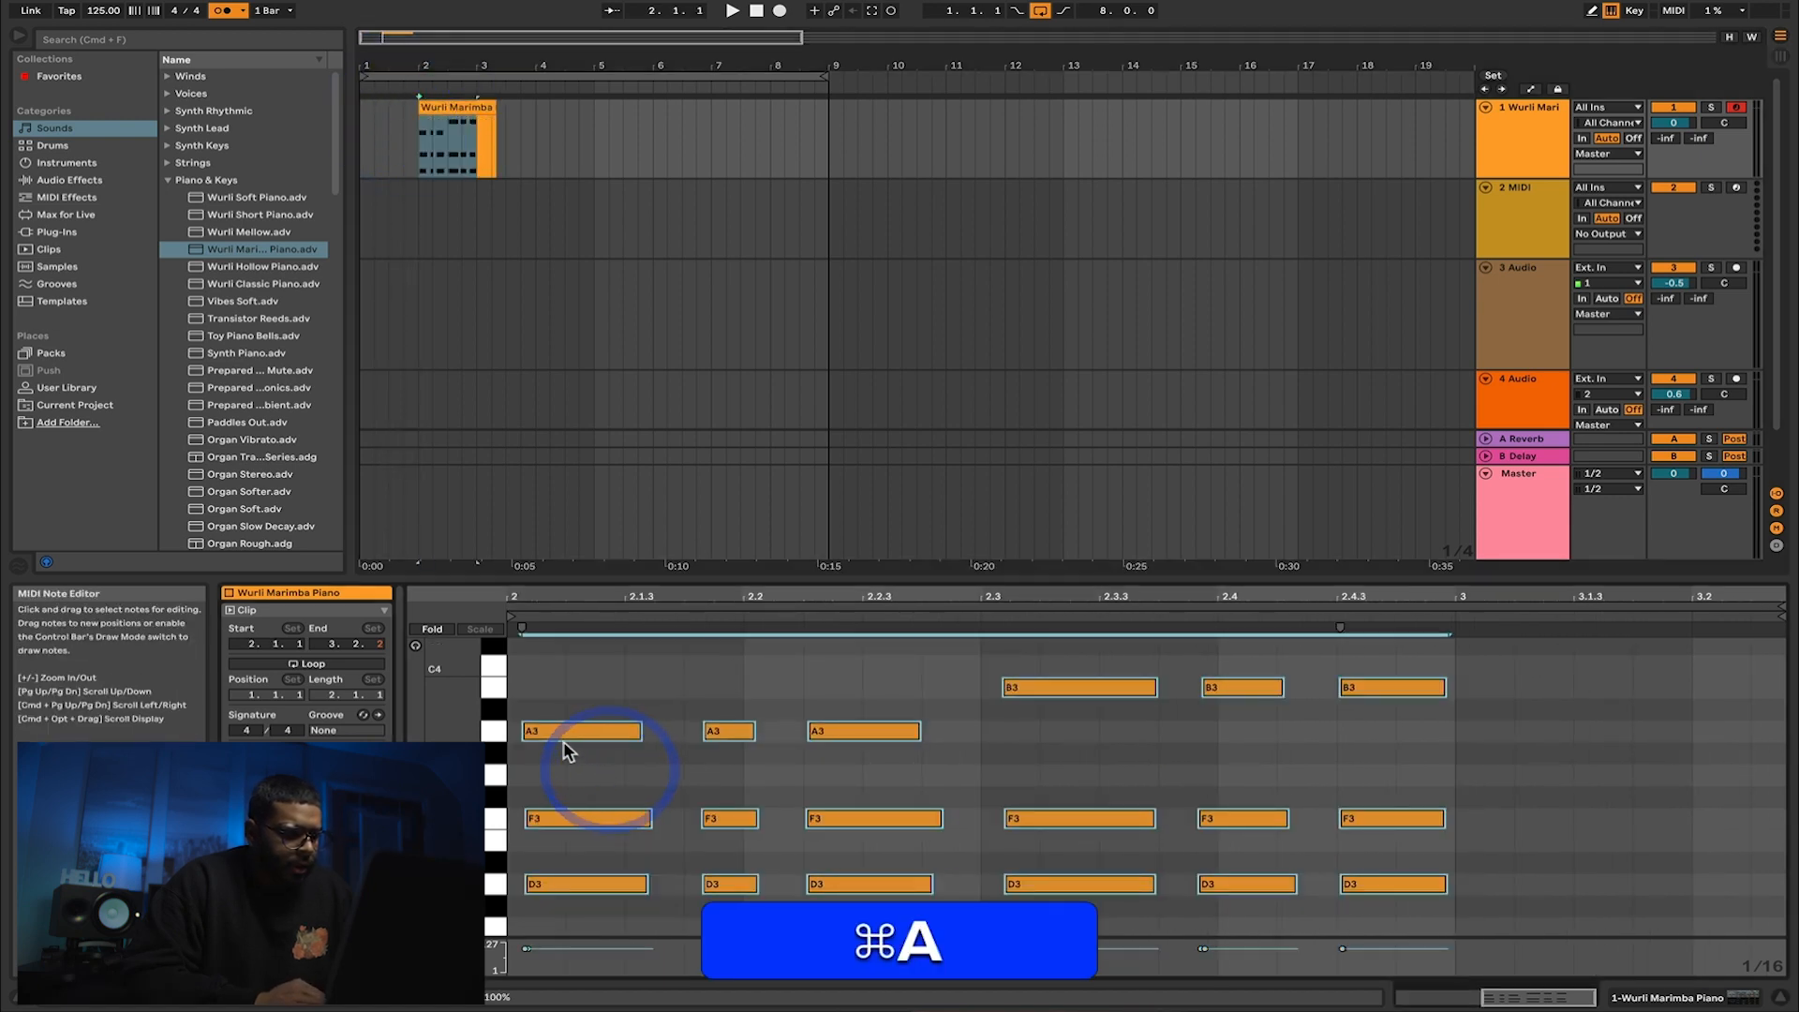
pyautogui.hscroll(-3, 564, 742)
pyautogui.moveTo(754, 743); pyautogui.dragTo(740, 750)
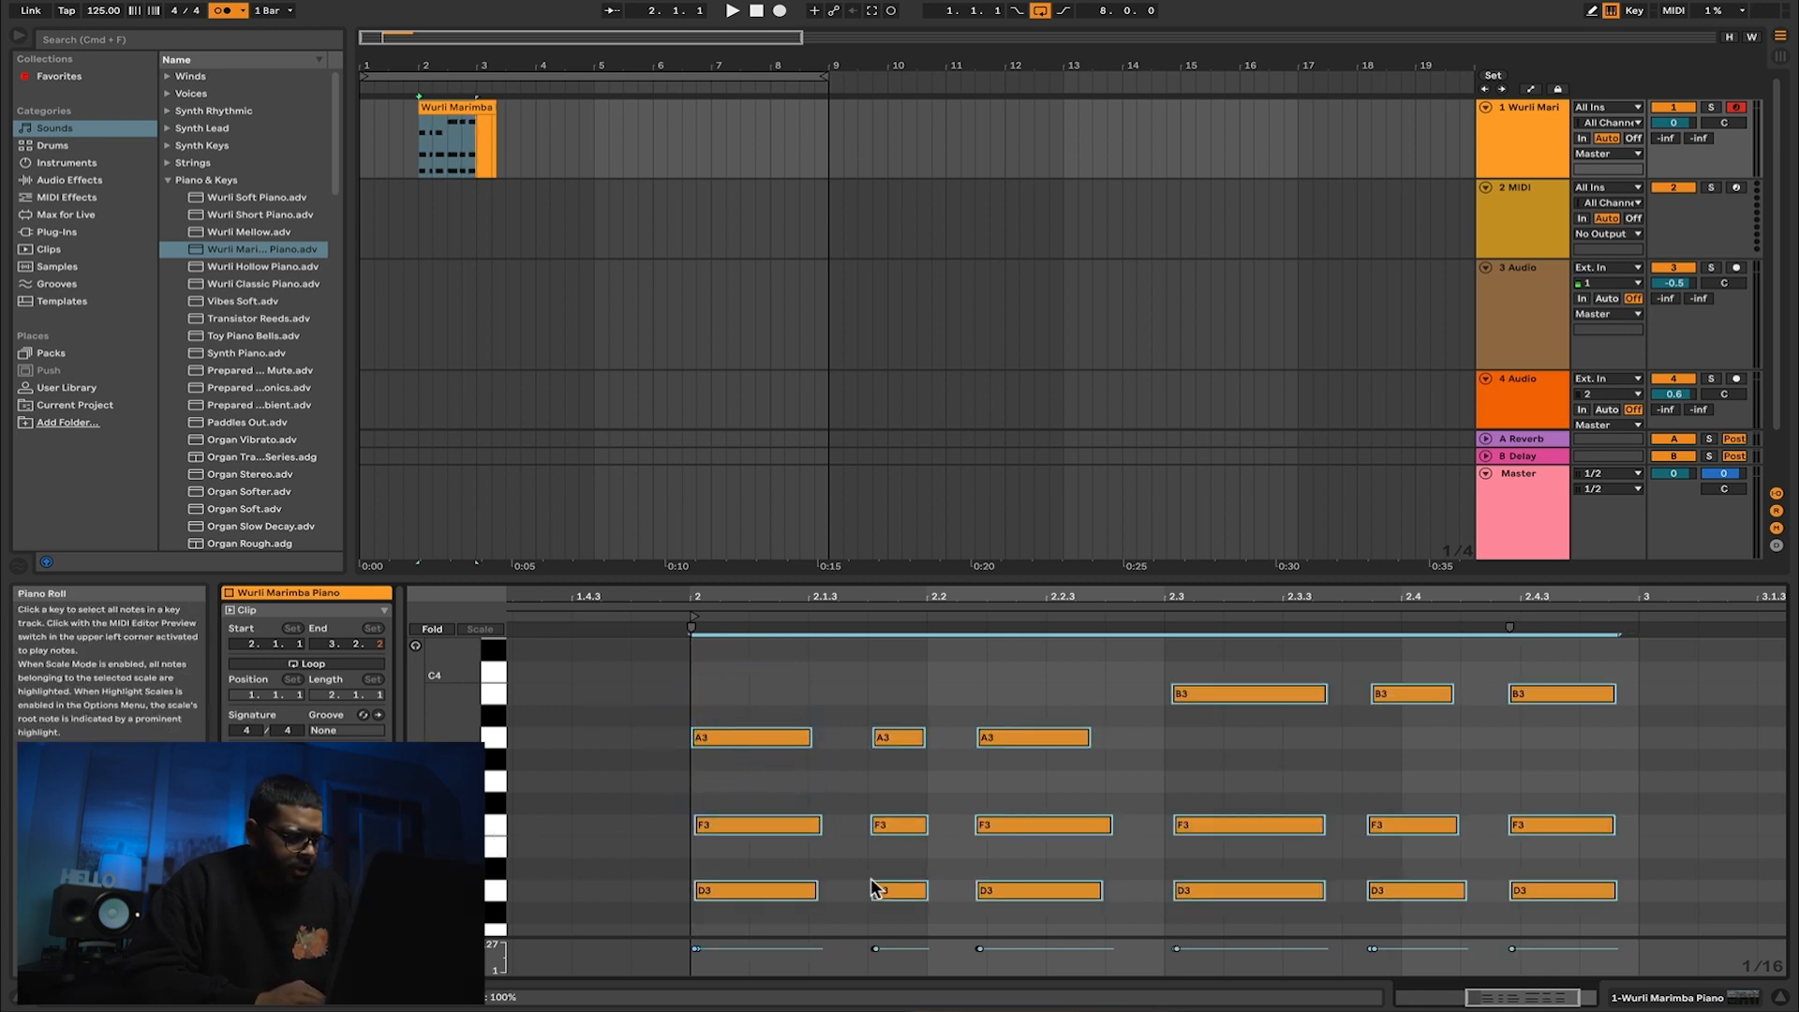
pyautogui.hscroll(-4, 943, 859)
pyautogui.scroll(-3, 943, 859)
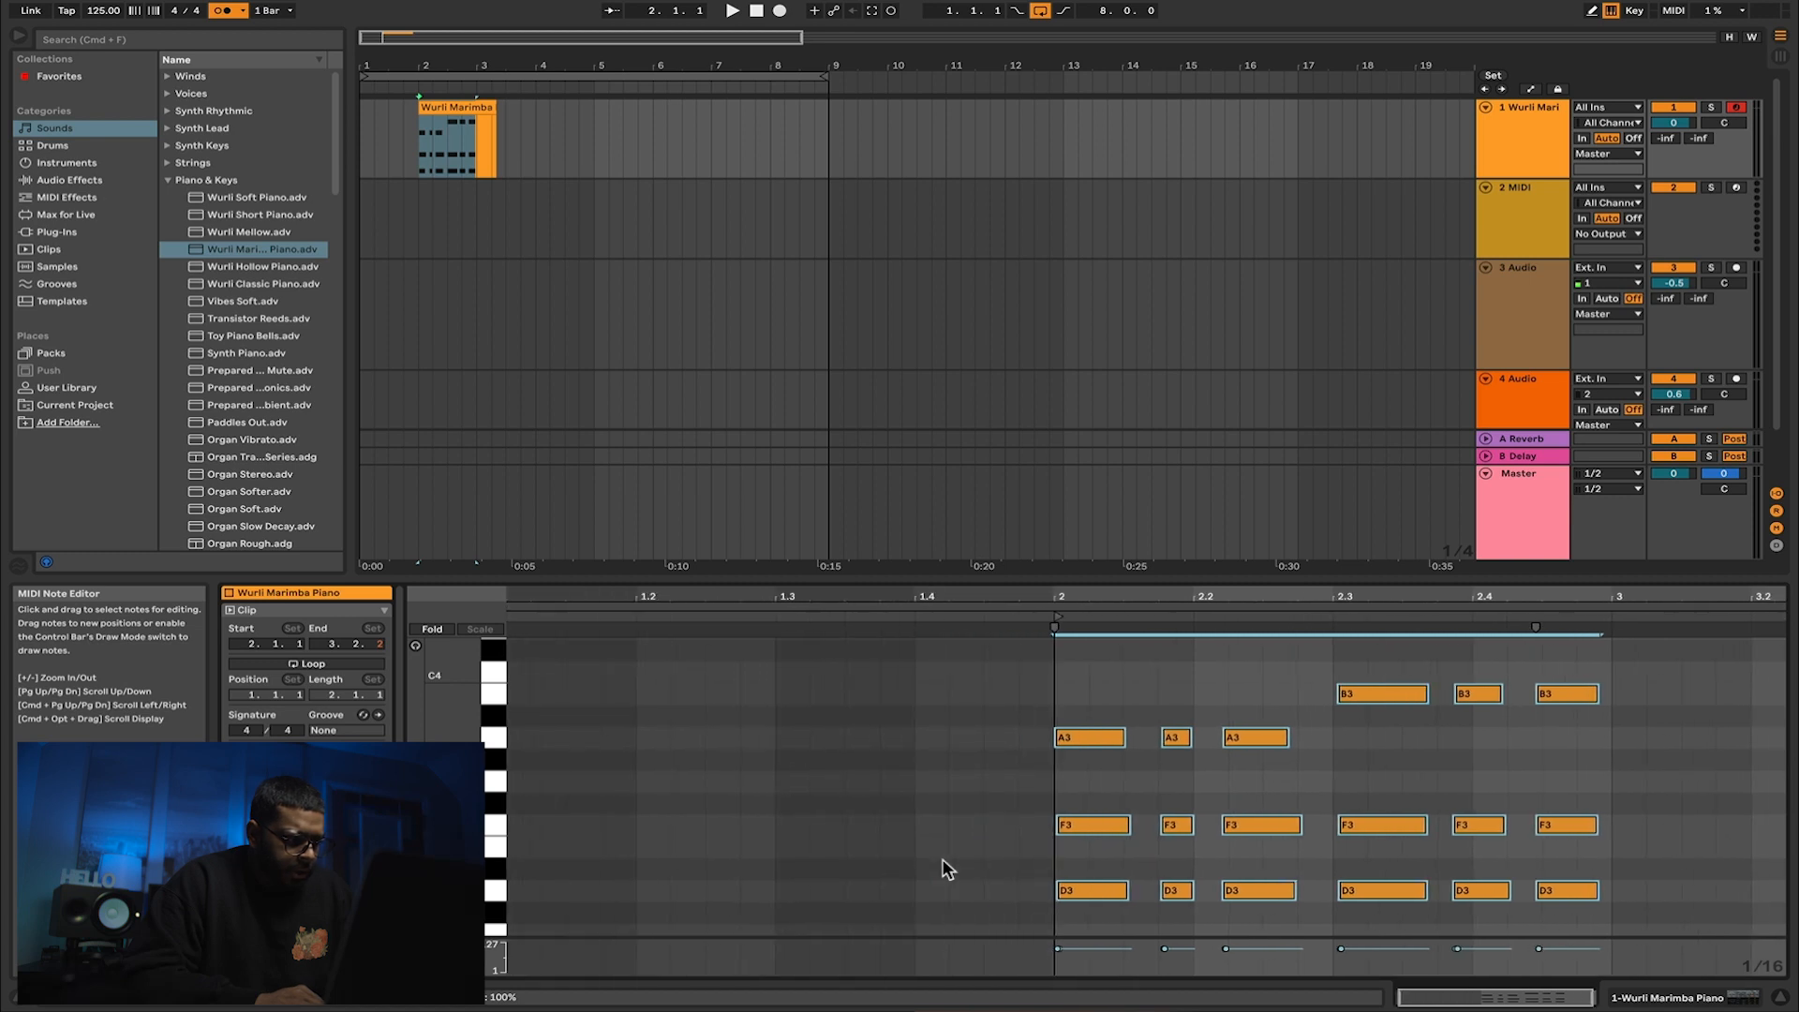
pyautogui.scroll(3, 943, 859)
pyautogui.hscroll(3, 943, 859)
pyautogui.hscroll(2, 942, 858)
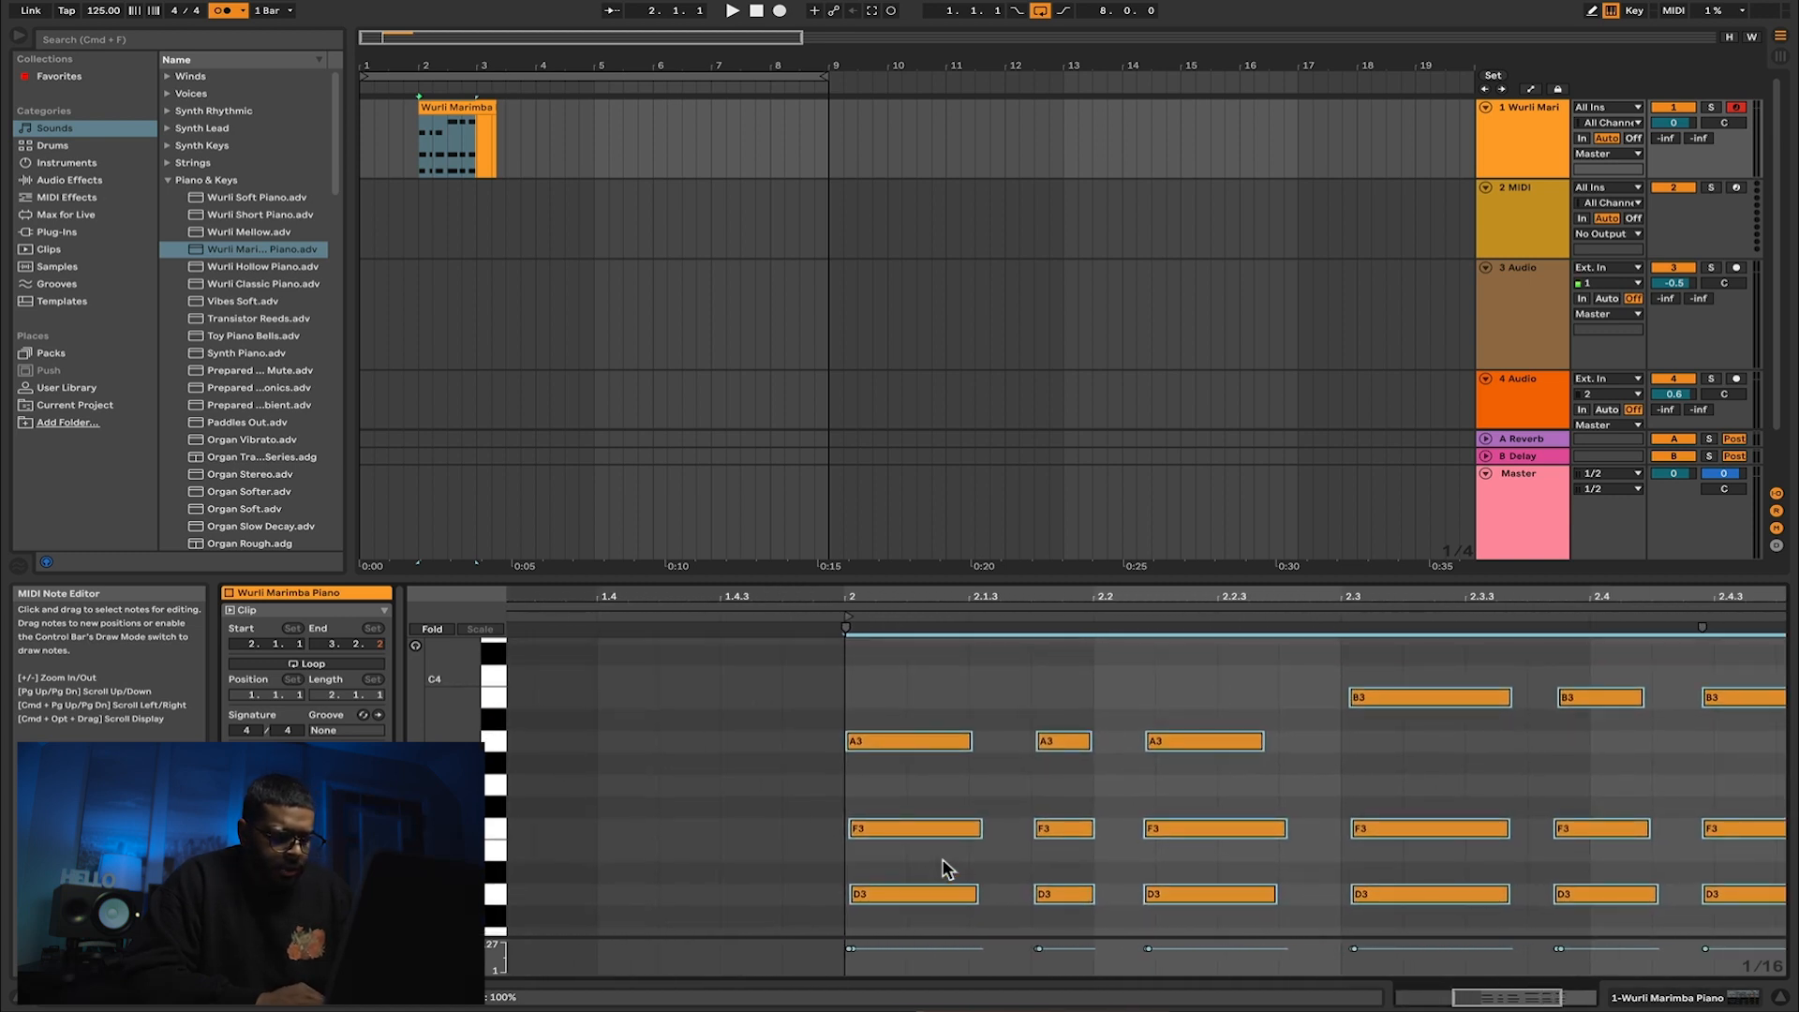
pyautogui.press('q')
pyautogui.press('q')
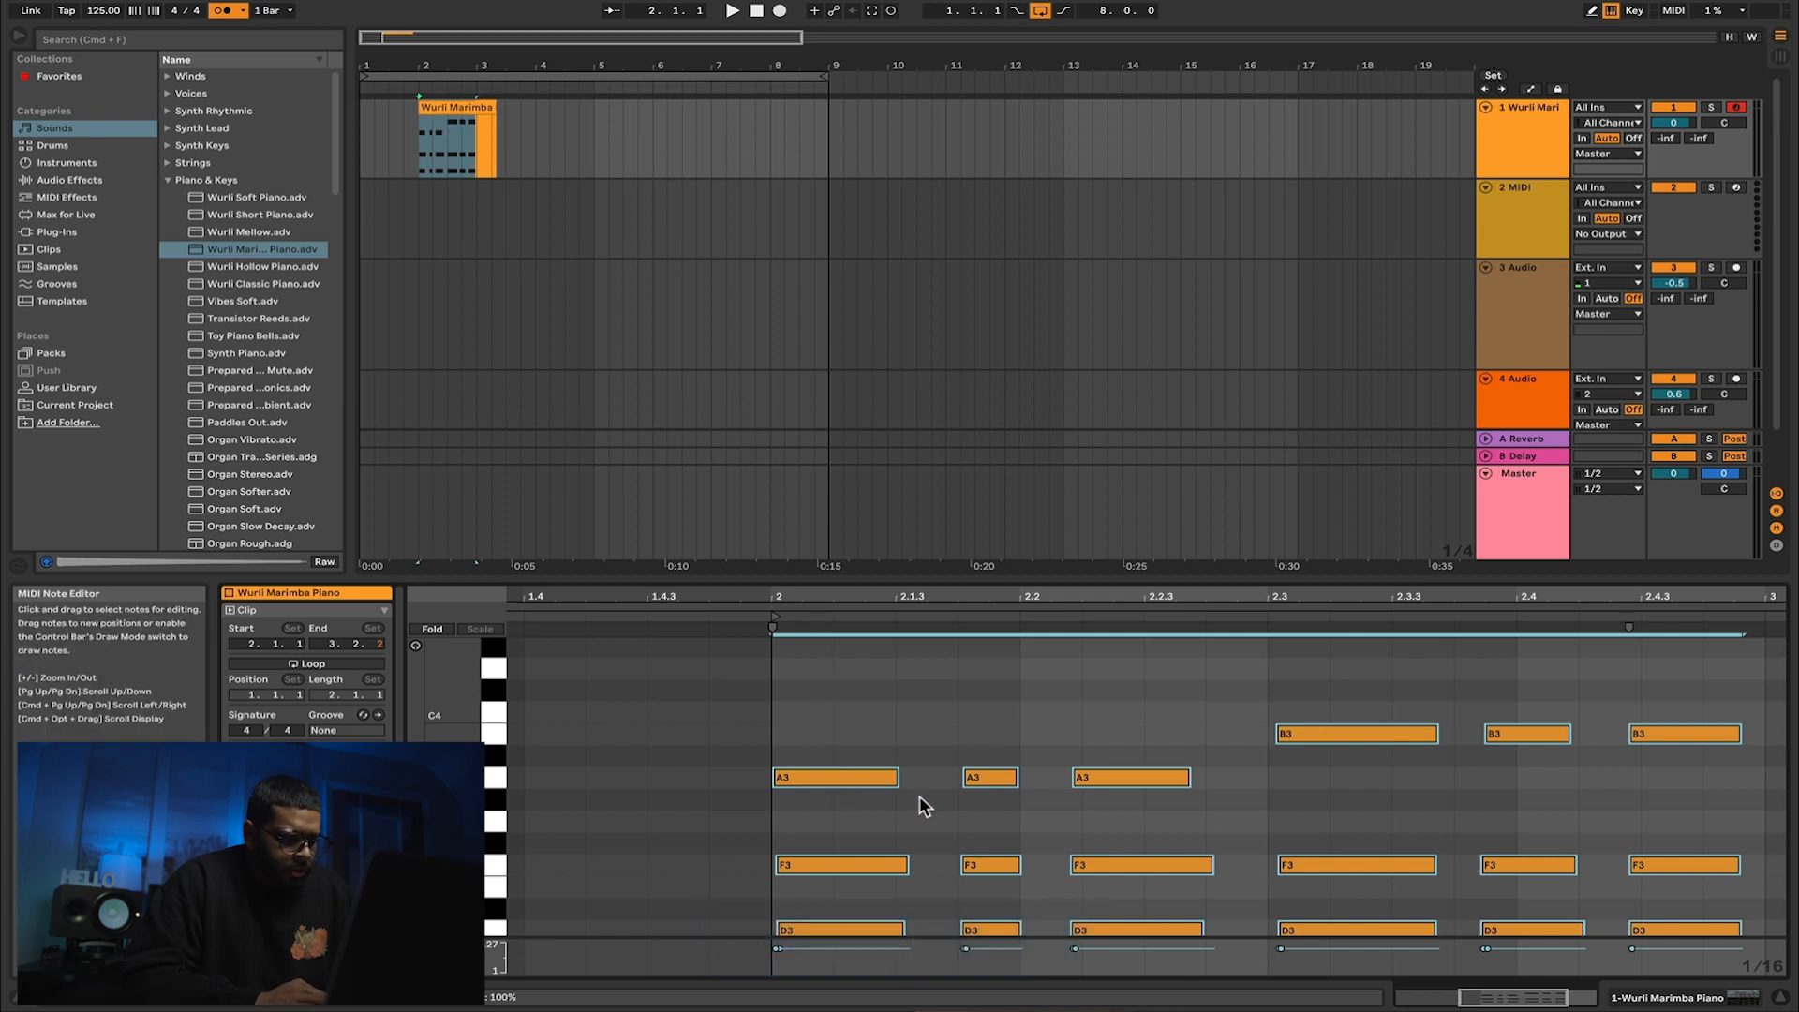
# Step: Shift the last two D3–F3–B3 chords of the clip slightly earlier to tighten their timing
pyautogui.hscroll(5, 914, 804)
pyautogui.scroll(-3, 913, 804)
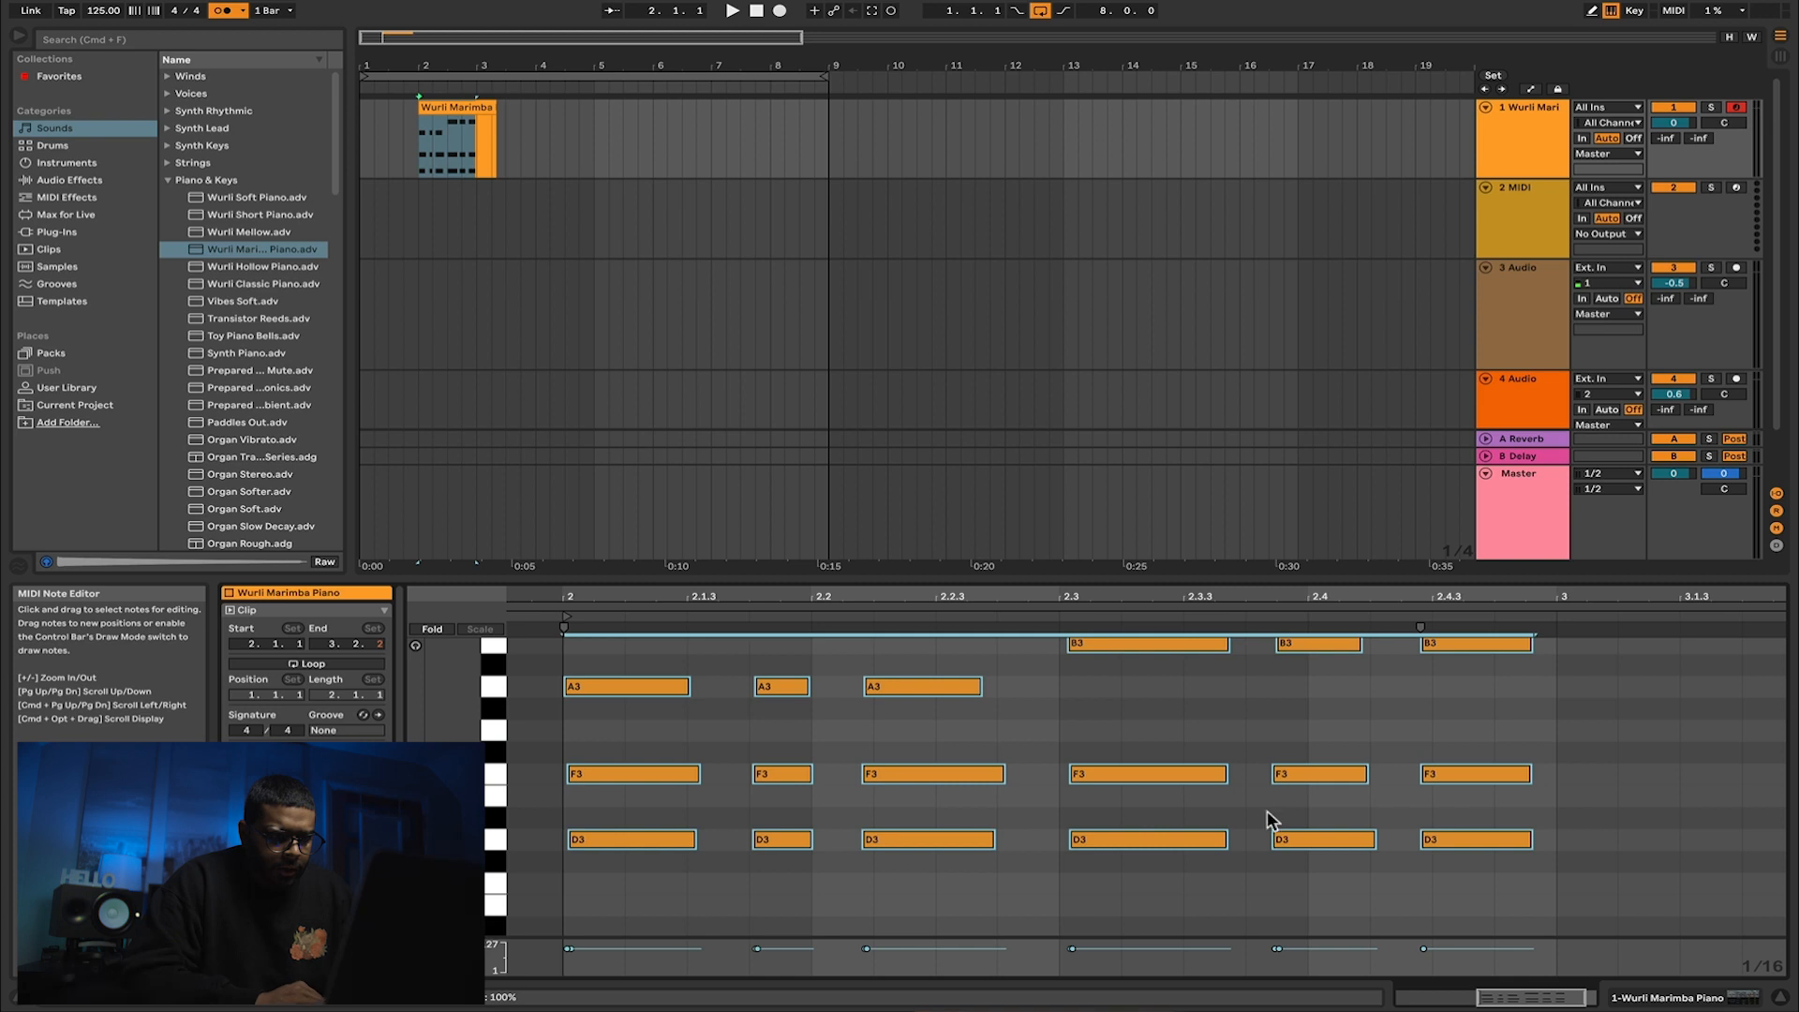
pyautogui.click(1317, 864)
pyautogui.moveTo(1317, 862); pyautogui.dragTo(1278, 651)
pyautogui.moveTo(1459, 862); pyautogui.dragTo(1432, 646)
pyautogui.moveTo(1432, 646); pyautogui.dragTo(1391, 653)
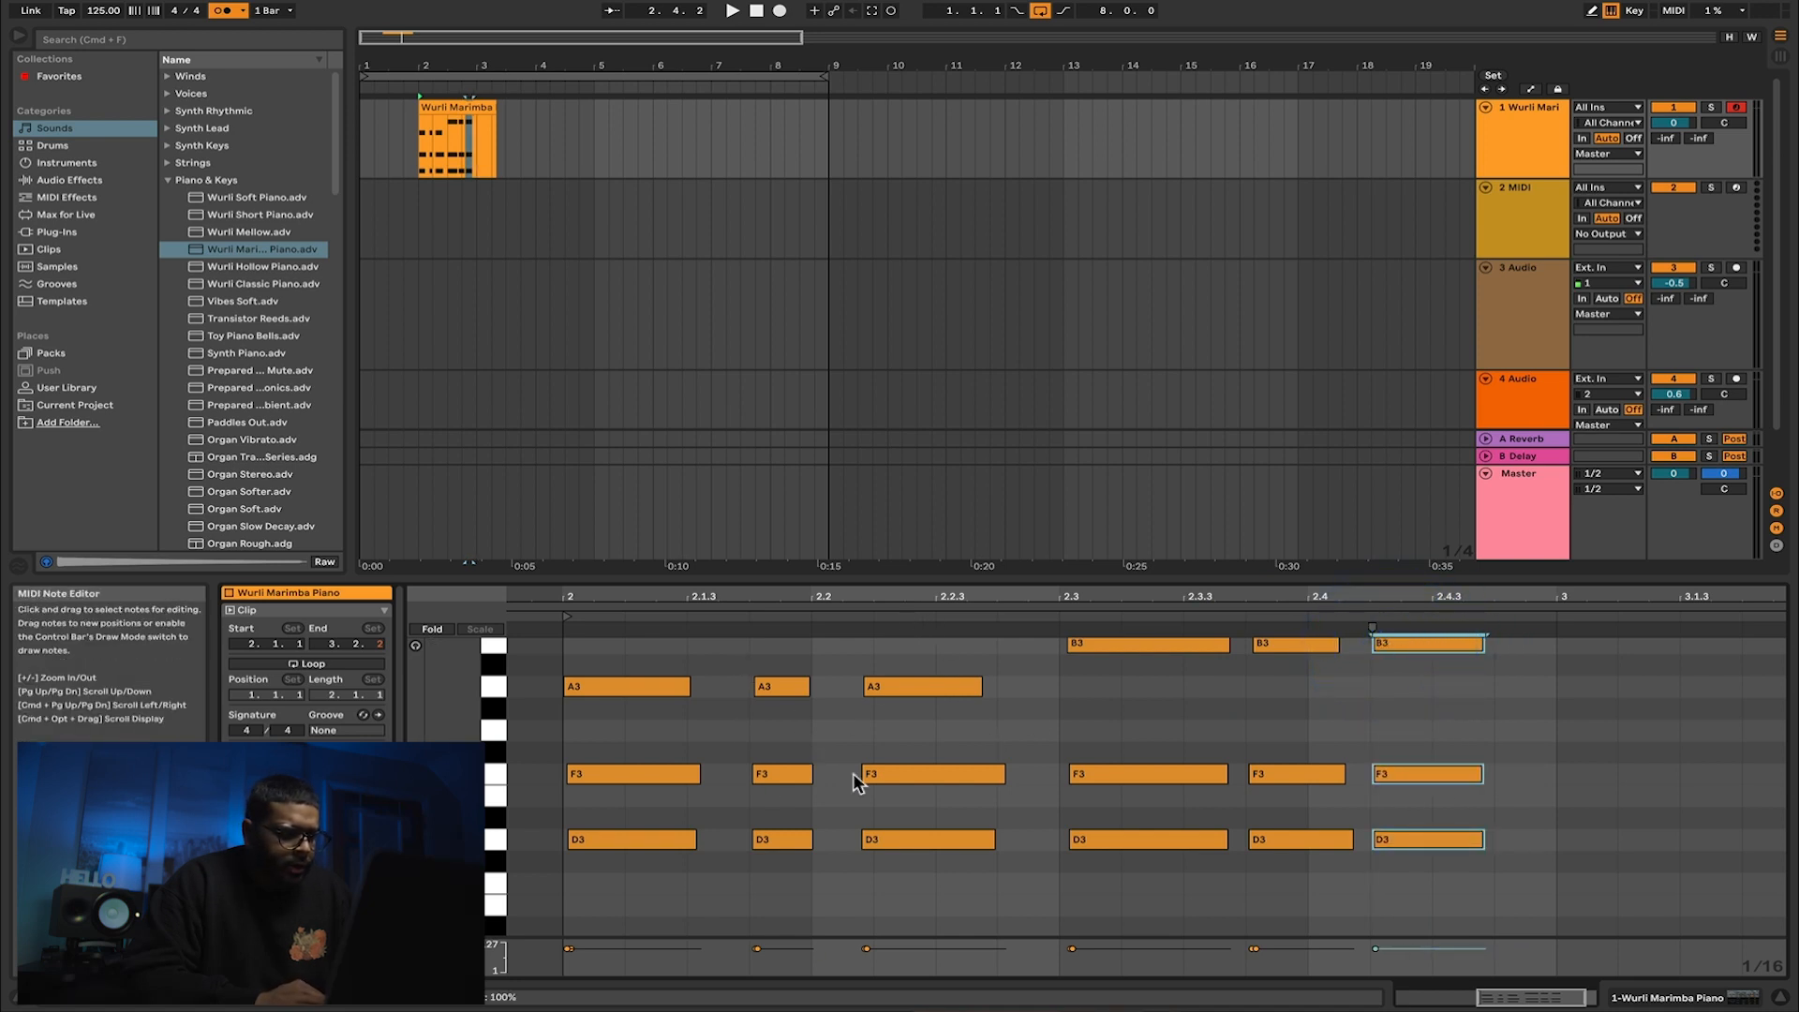
# Step: Cut the Wurli clip to one bar placed at bar 1 and transpose all its notes up two semitones, checking by ear
pyautogui.moveTo(466, 103); pyautogui.dragTo(416, 107)
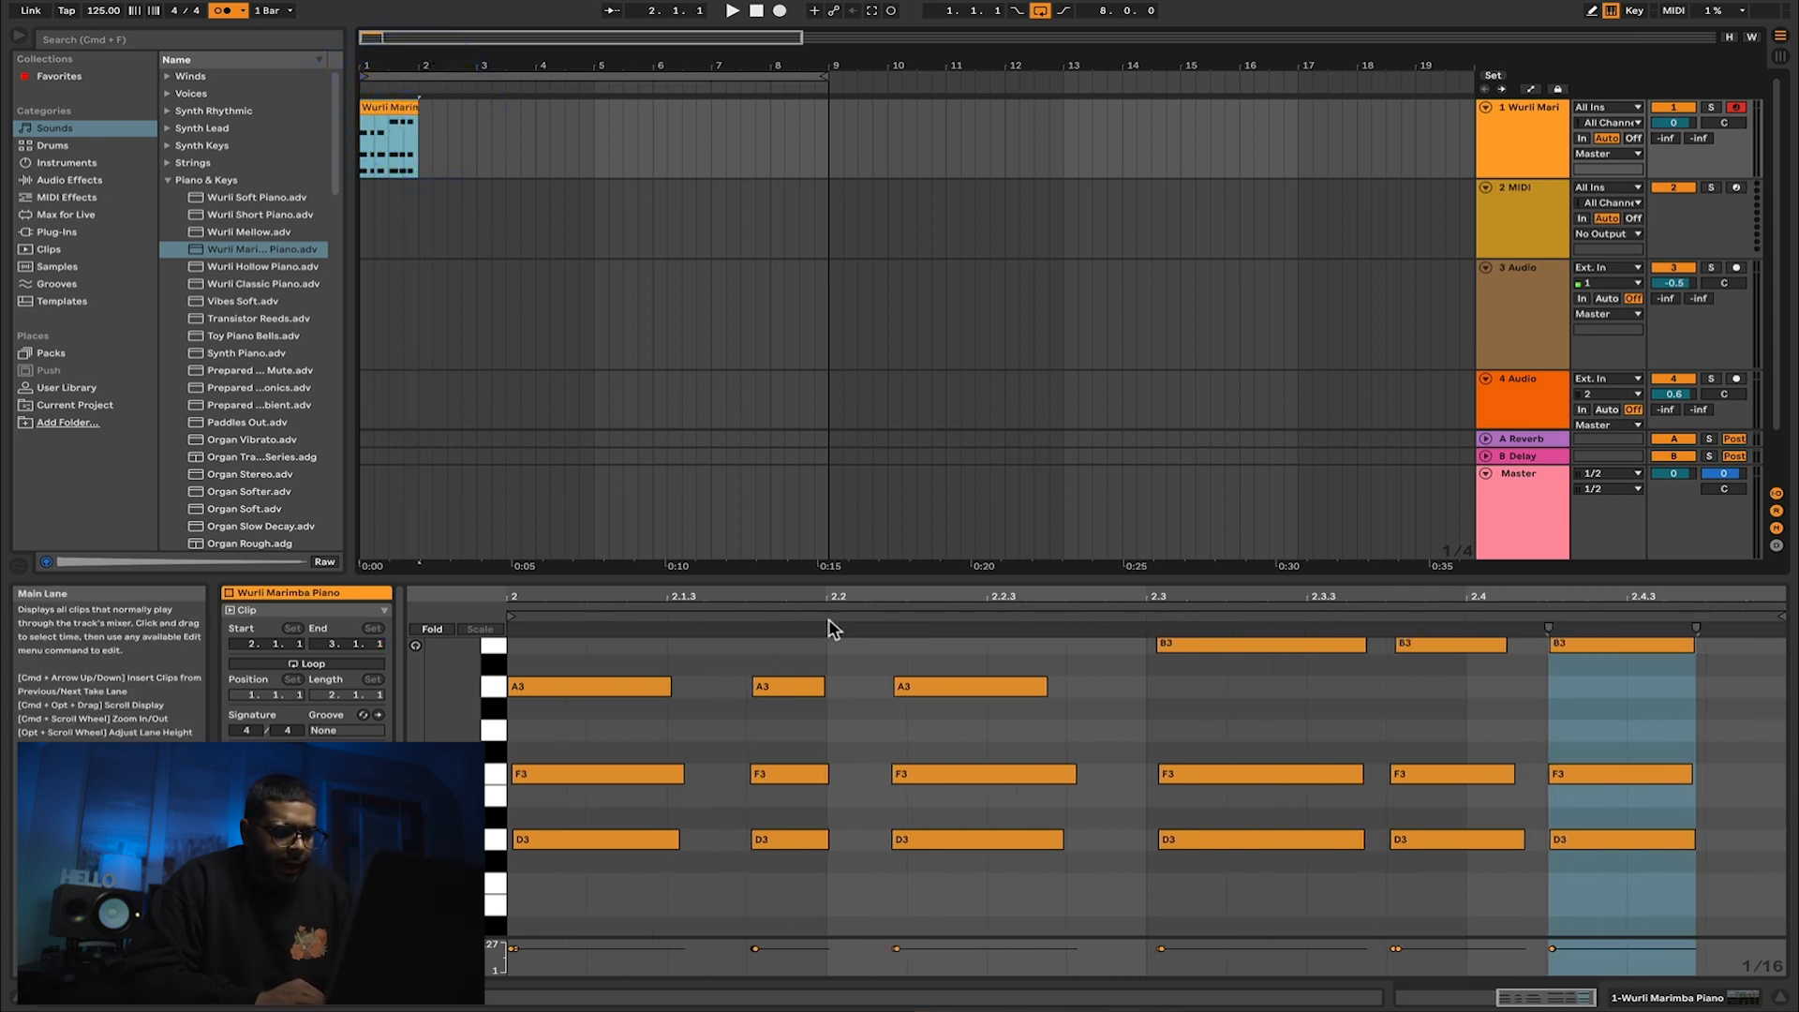
pyautogui.click(810, 771)
pyautogui.press('super+a')
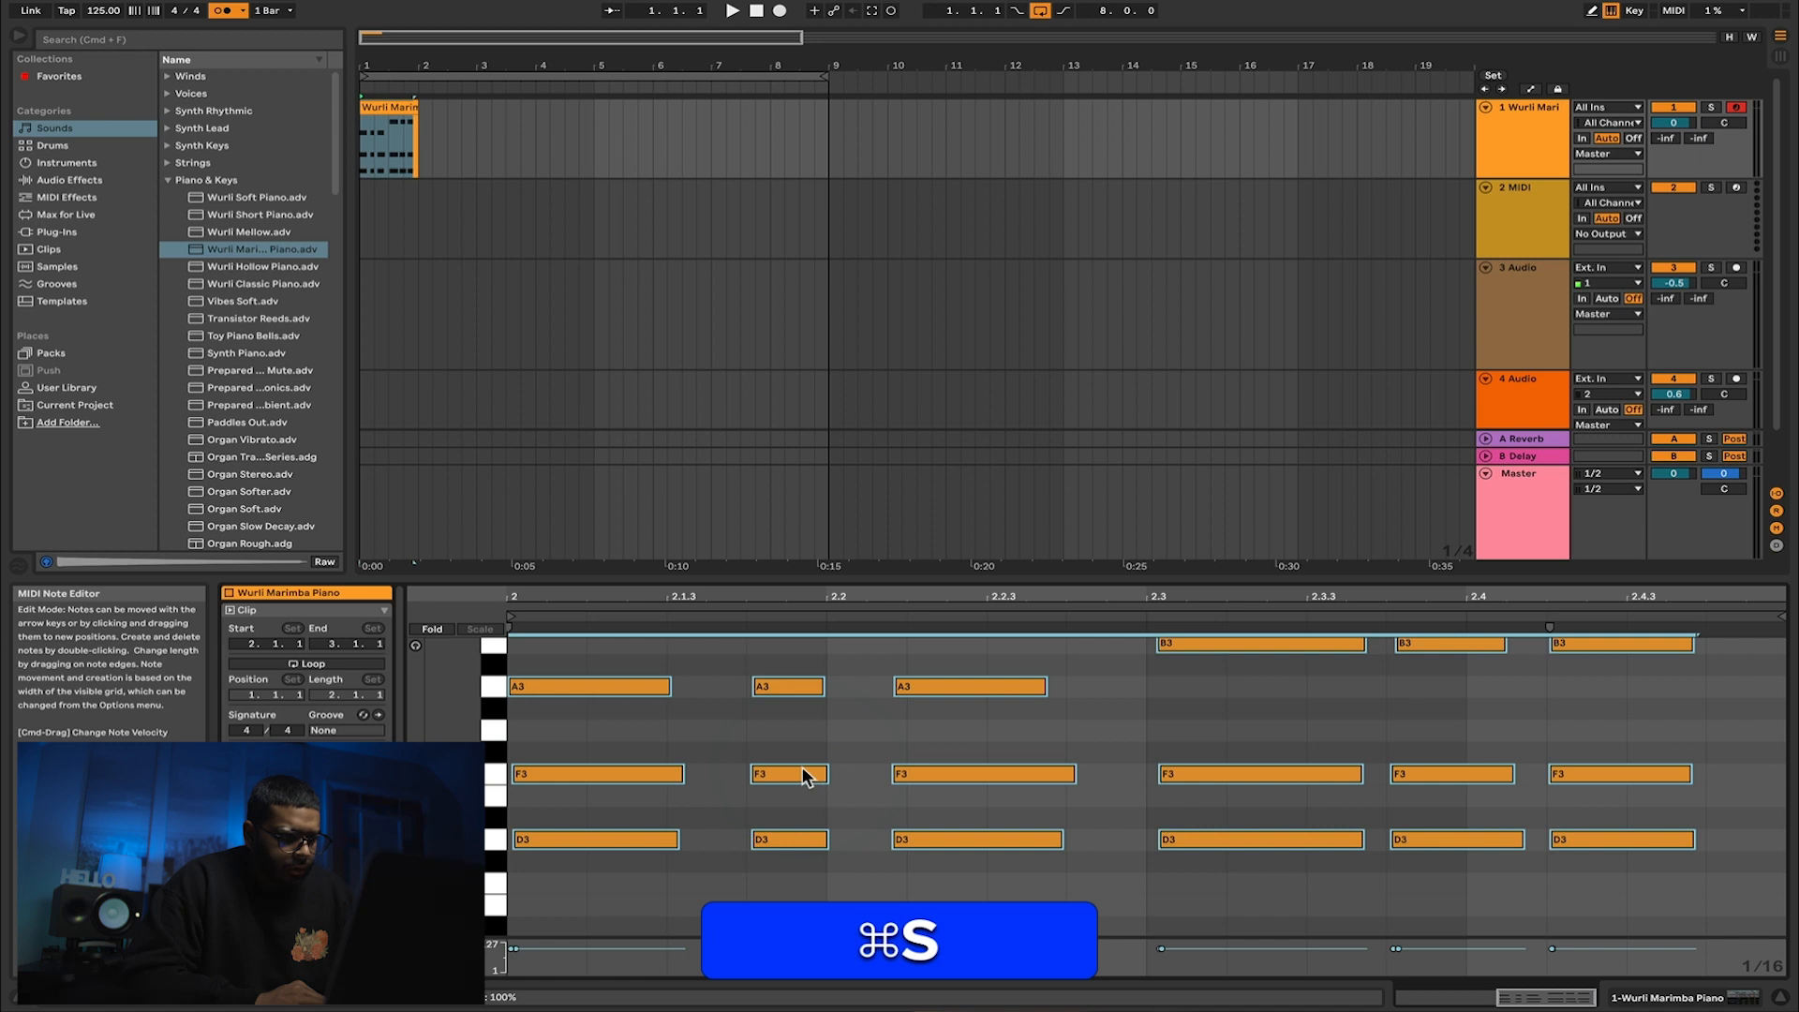
pyautogui.press('Up')
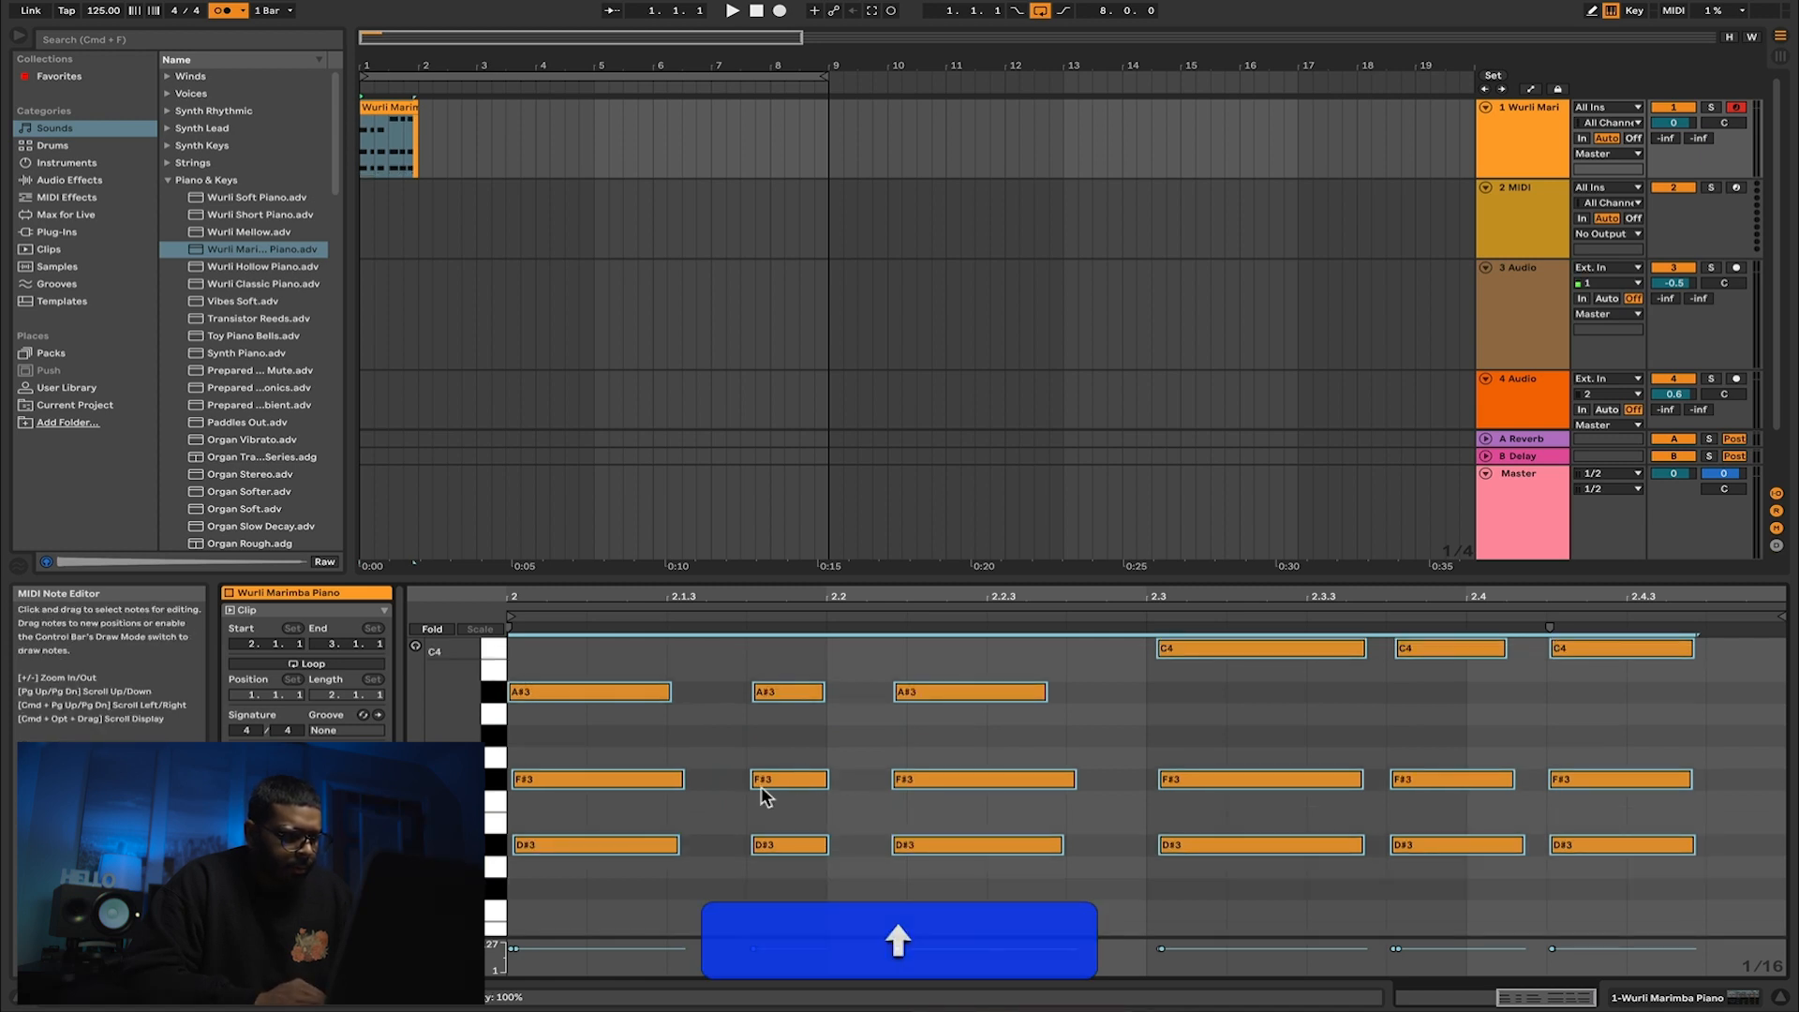
pyautogui.press('space')
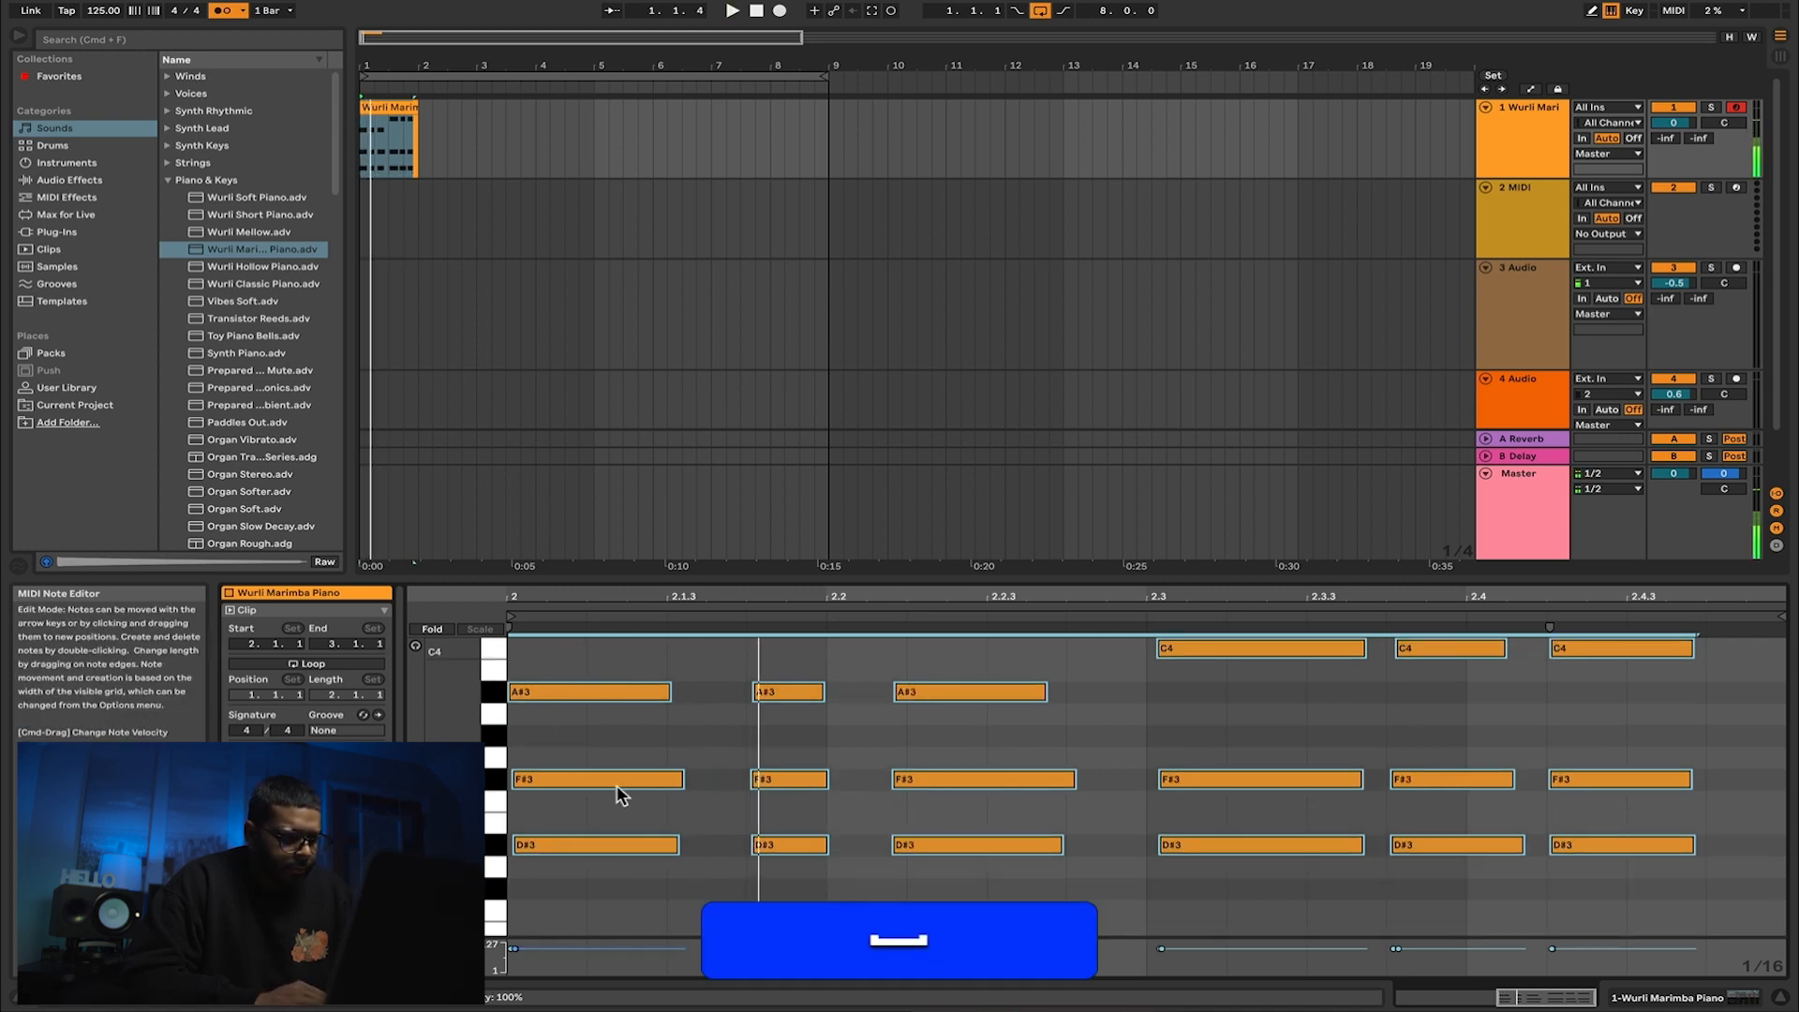
pyautogui.press('Up')
pyautogui.press('space')
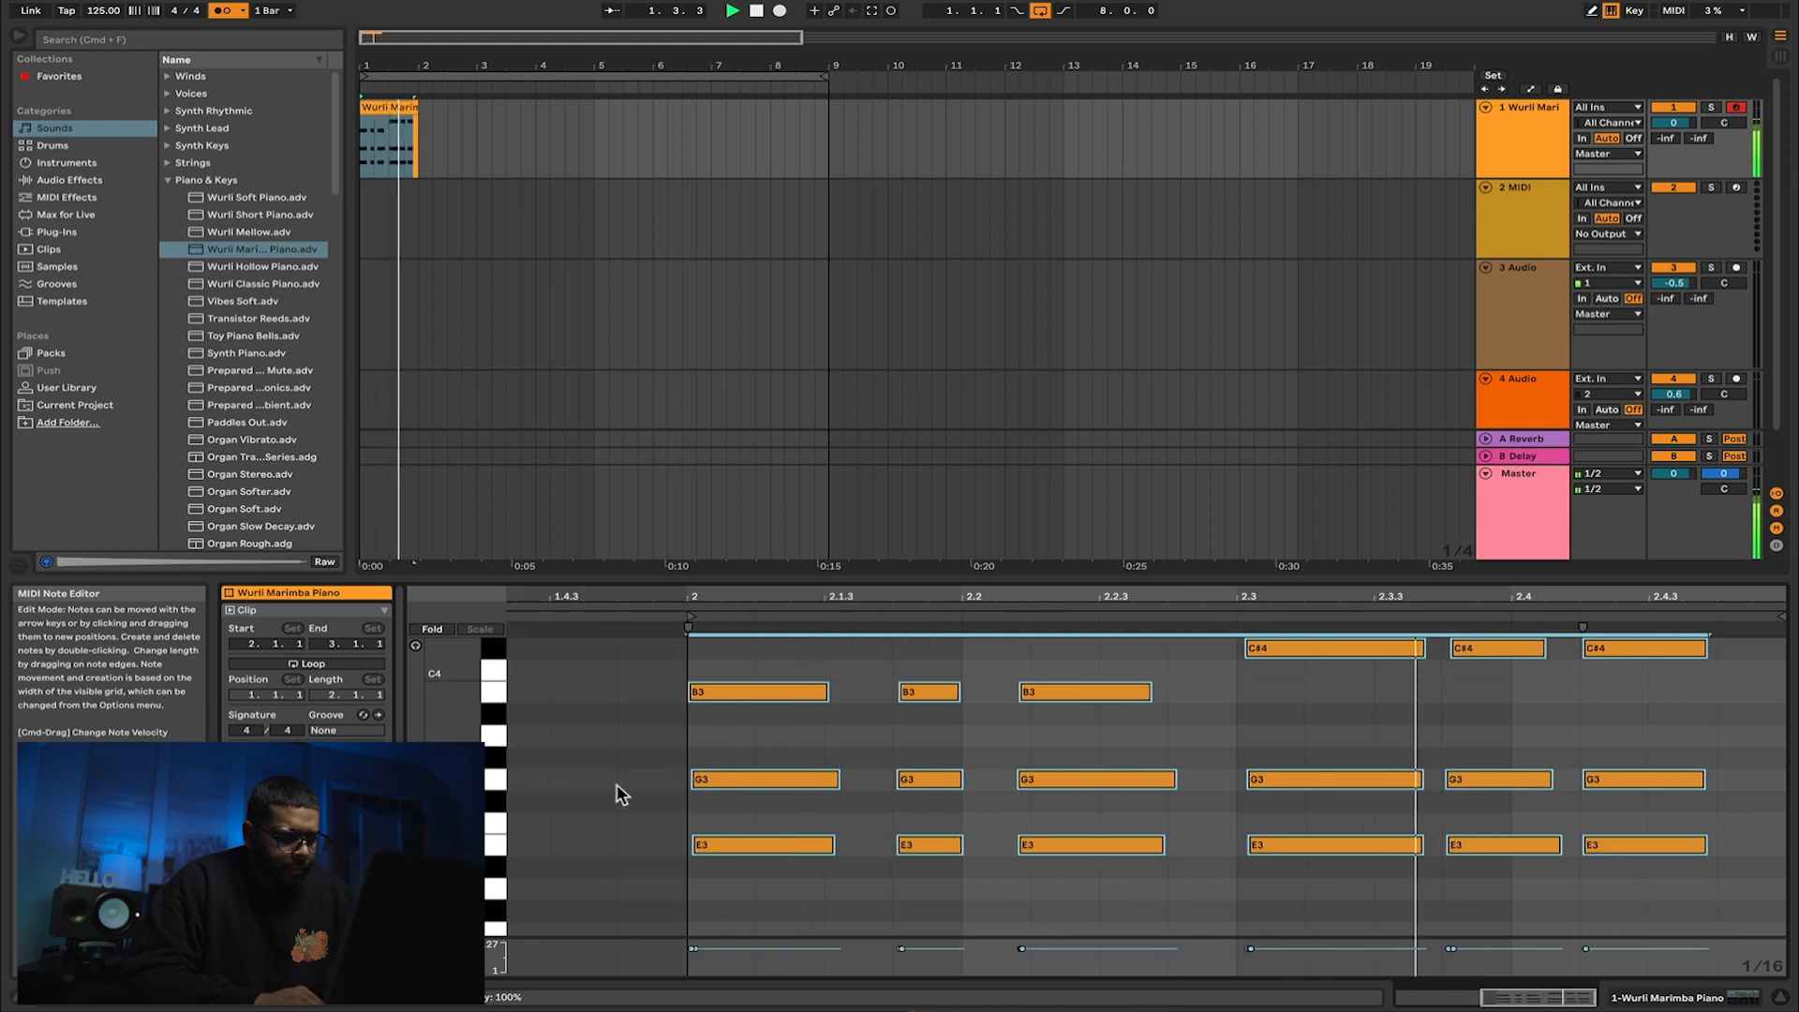
pyautogui.scroll(-3, 617, 784)
pyautogui.press('space')
# Step: Lower the top notes of the last three chords to C4 and play the clip back
pyautogui.scroll(1, 1406, 838)
pyautogui.moveTo(1707, 679); pyautogui.dragTo(1127, 682)
pyautogui.press('space')
pyautogui.press('space')
# Step: Try raising the top notes of the first three chords to C4, then undo the change and replay the clip
pyautogui.click(1374, 722)
pyautogui.press('space')
pyautogui.press('space')
pyautogui.scroll(1, 1528, 725)
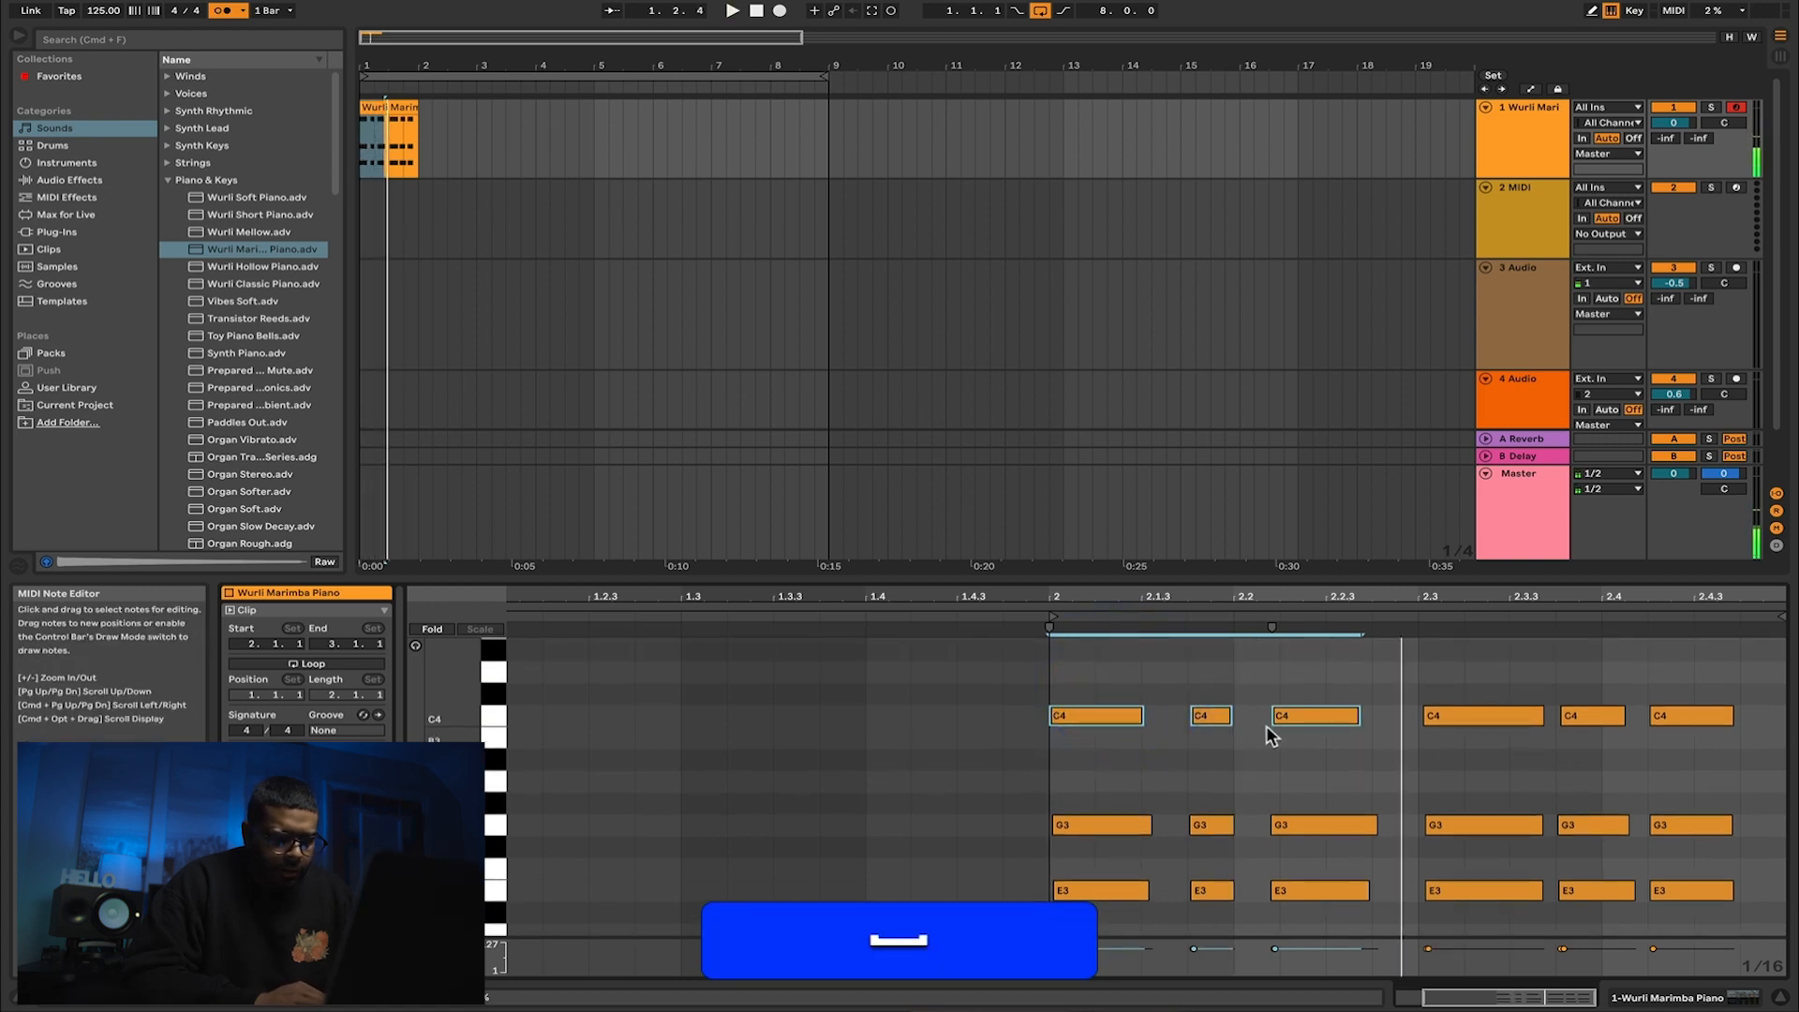
pyautogui.press('super+z')
pyautogui.press('super+z')
pyautogui.press('space')
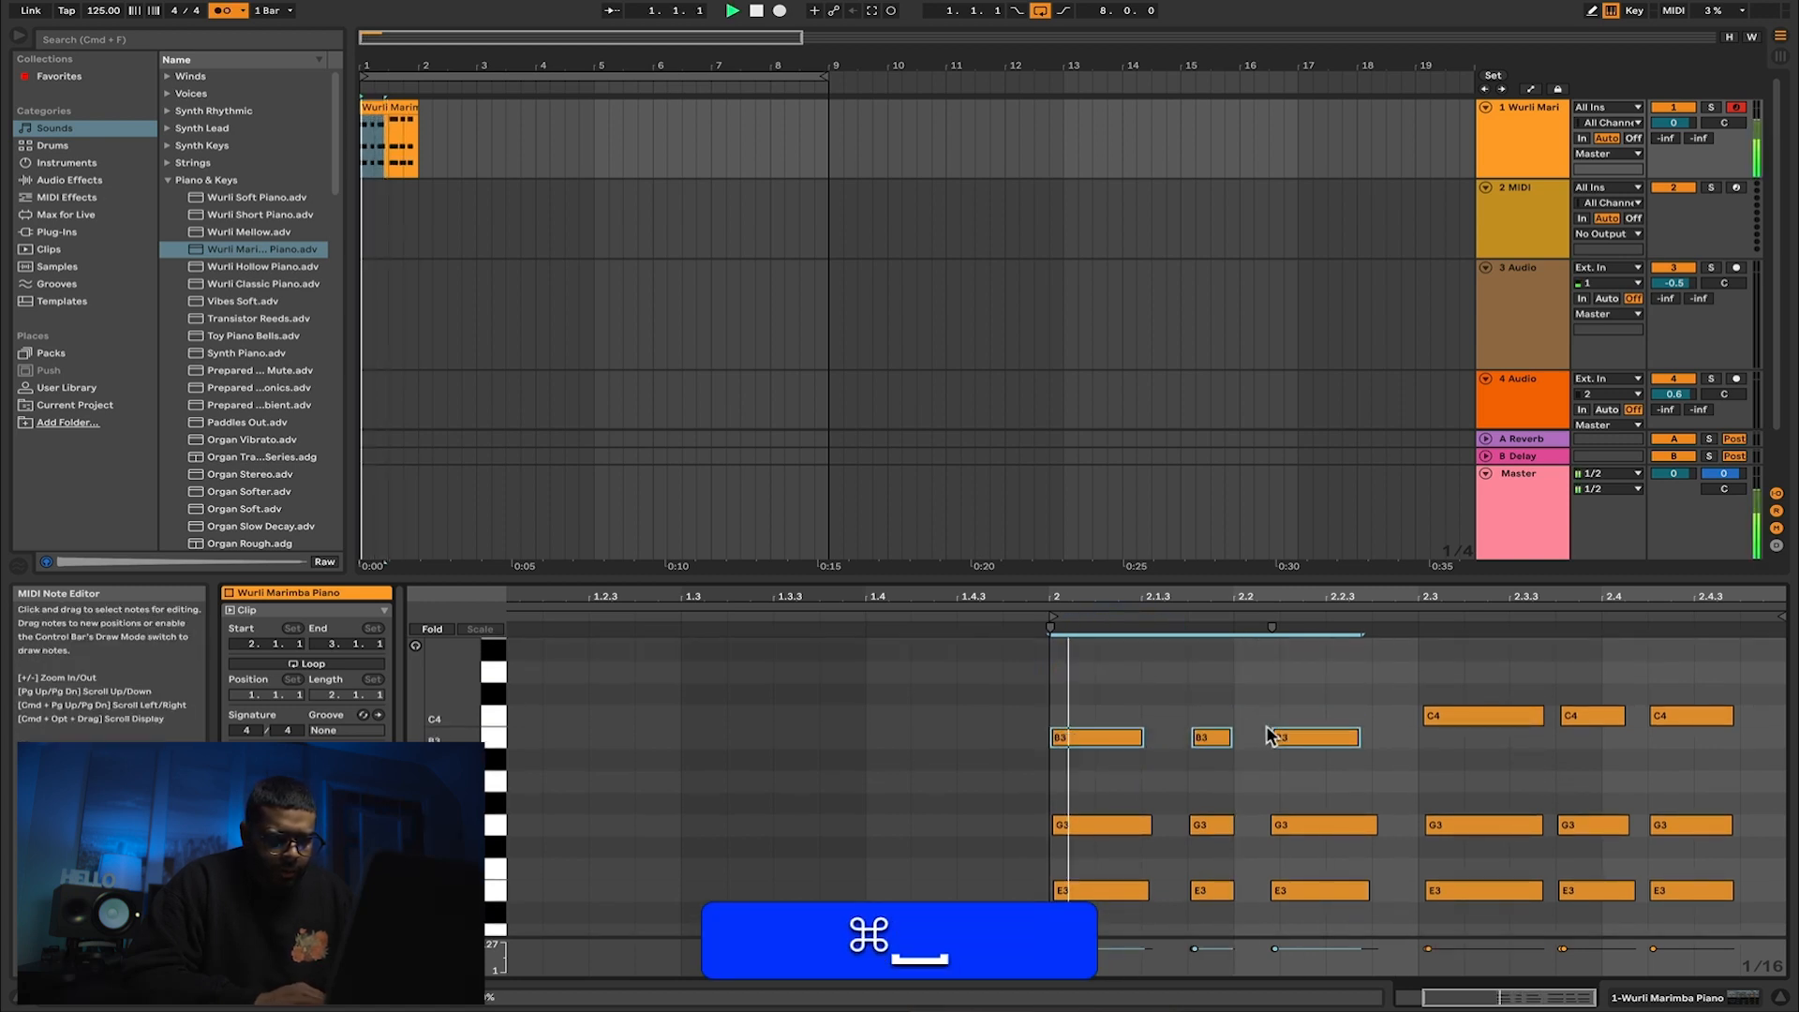
pyautogui.hscroll(-2, 1259, 741)
pyautogui.press('space')
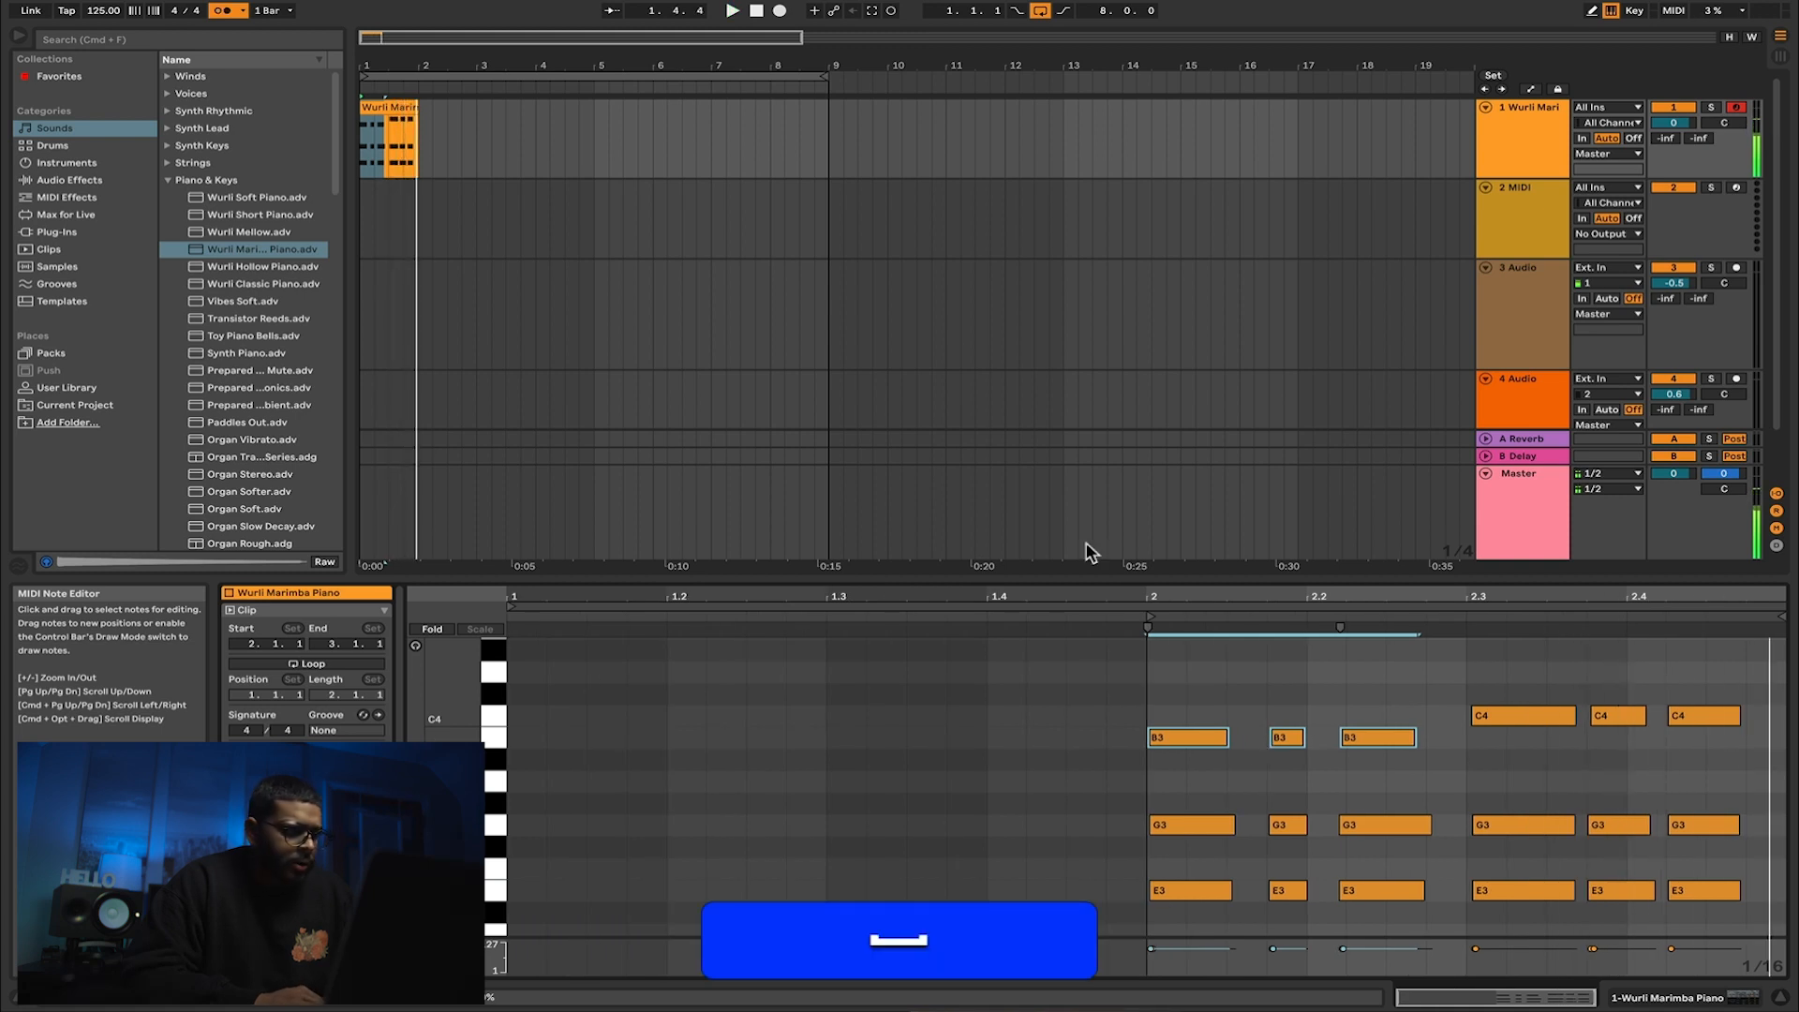
# Step: Duplicate the one-bar Wurli clip seven times to fill the loop up to bar 9 and play it
pyautogui.click(389, 128)
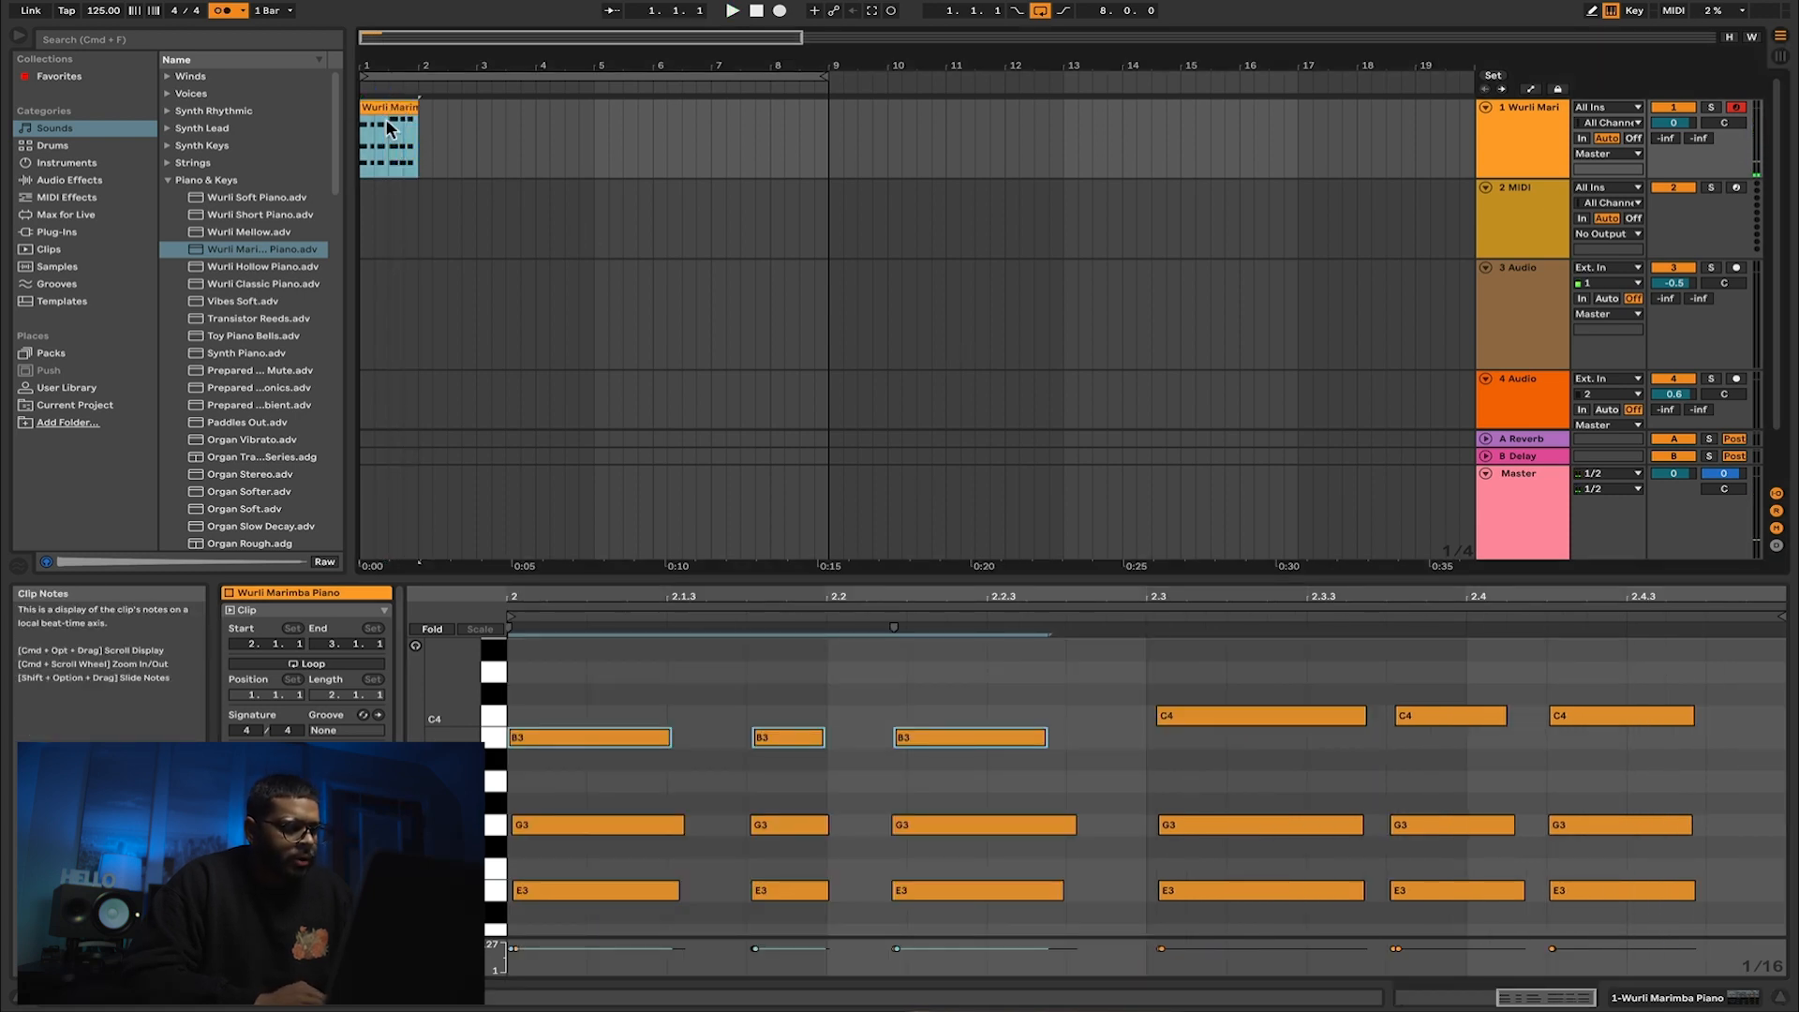
pyautogui.press('super')
pyautogui.press('super+d')
pyautogui.press('super+d')
pyautogui.press('super+d')
pyautogui.press('super+d')
pyautogui.press('super+d')
pyautogui.press('super+d')
pyautogui.press('super+d')
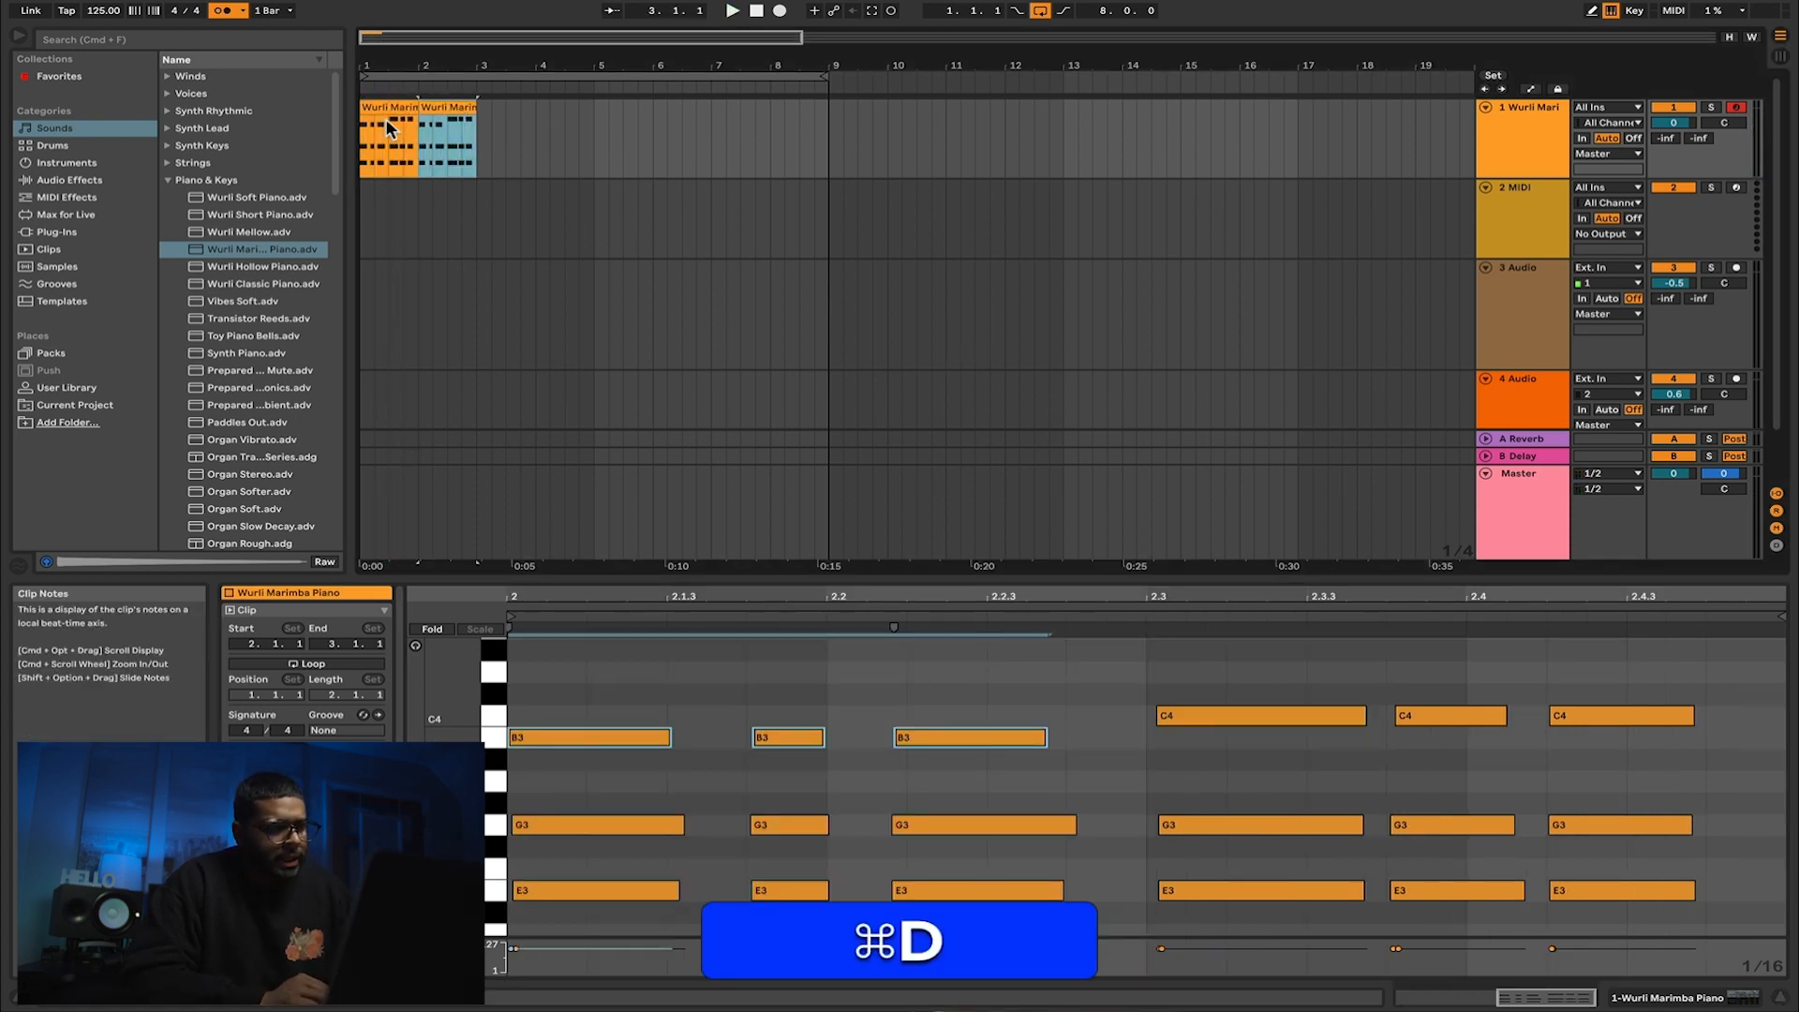
pyautogui.press('super+space')
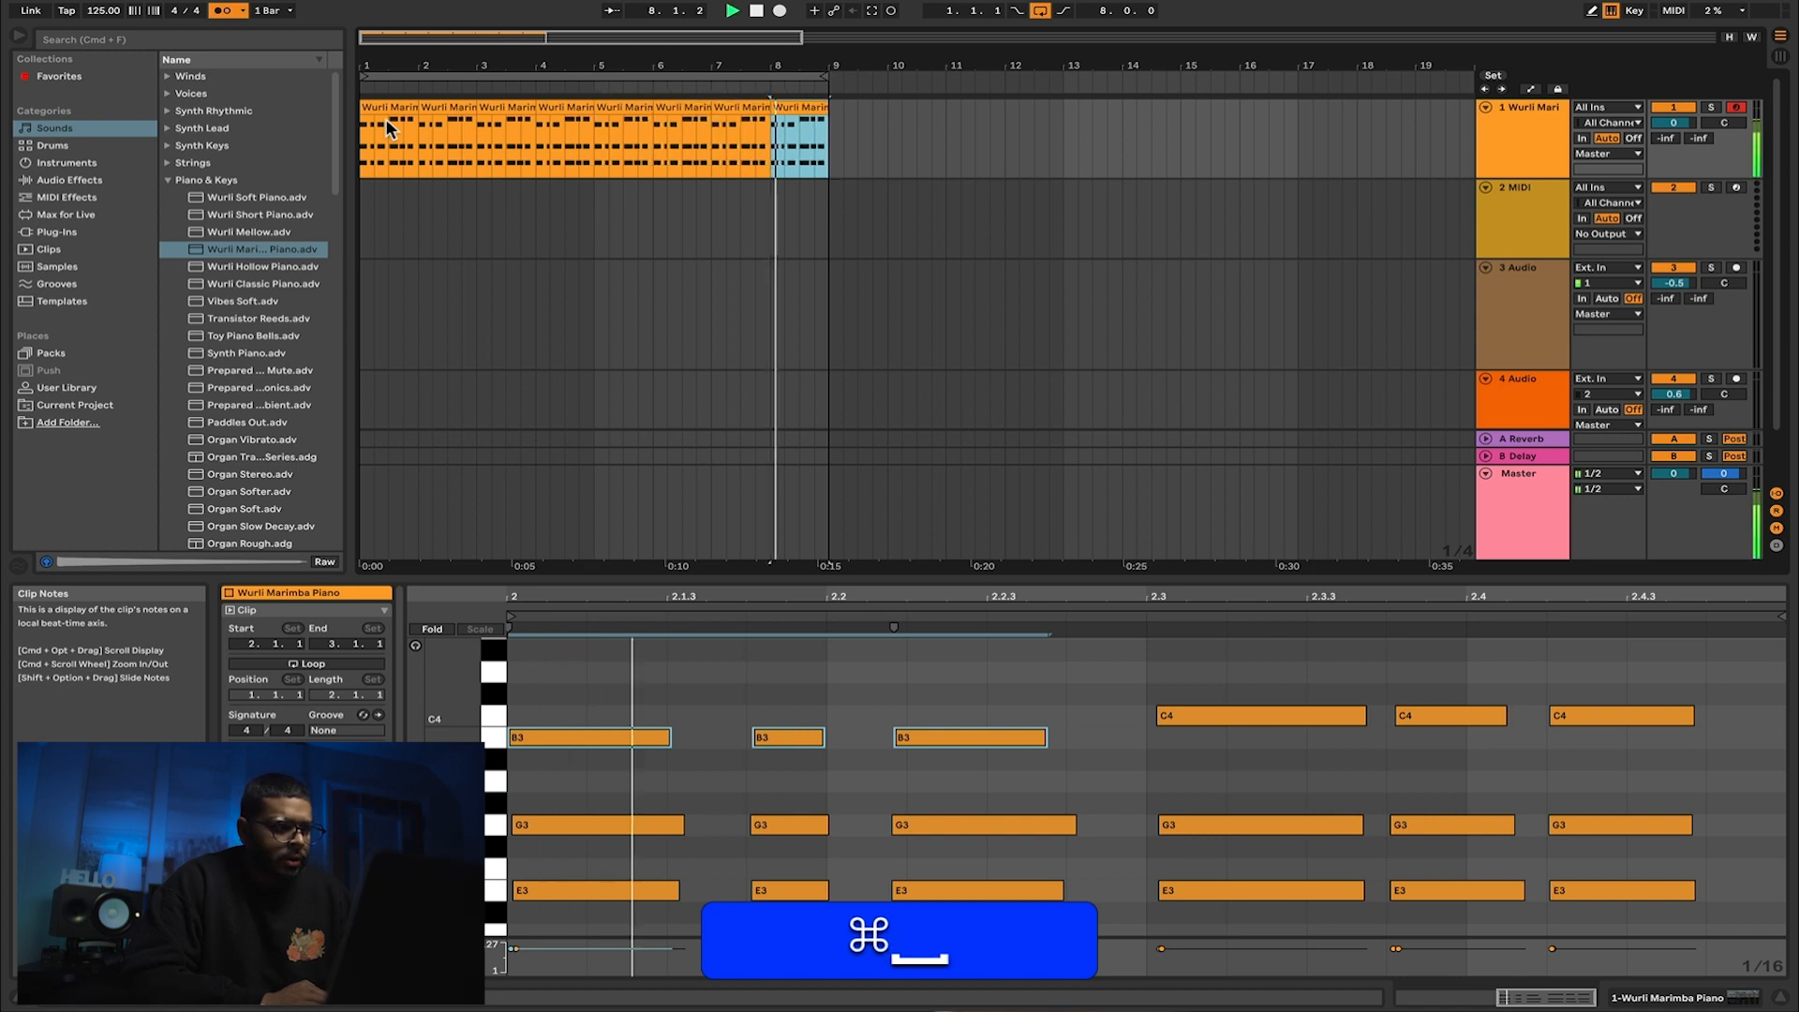
# Step: Select the loop range, stop playback and lower the Wurli track's volume to -6.9 dB
pyautogui.click(432, 74)
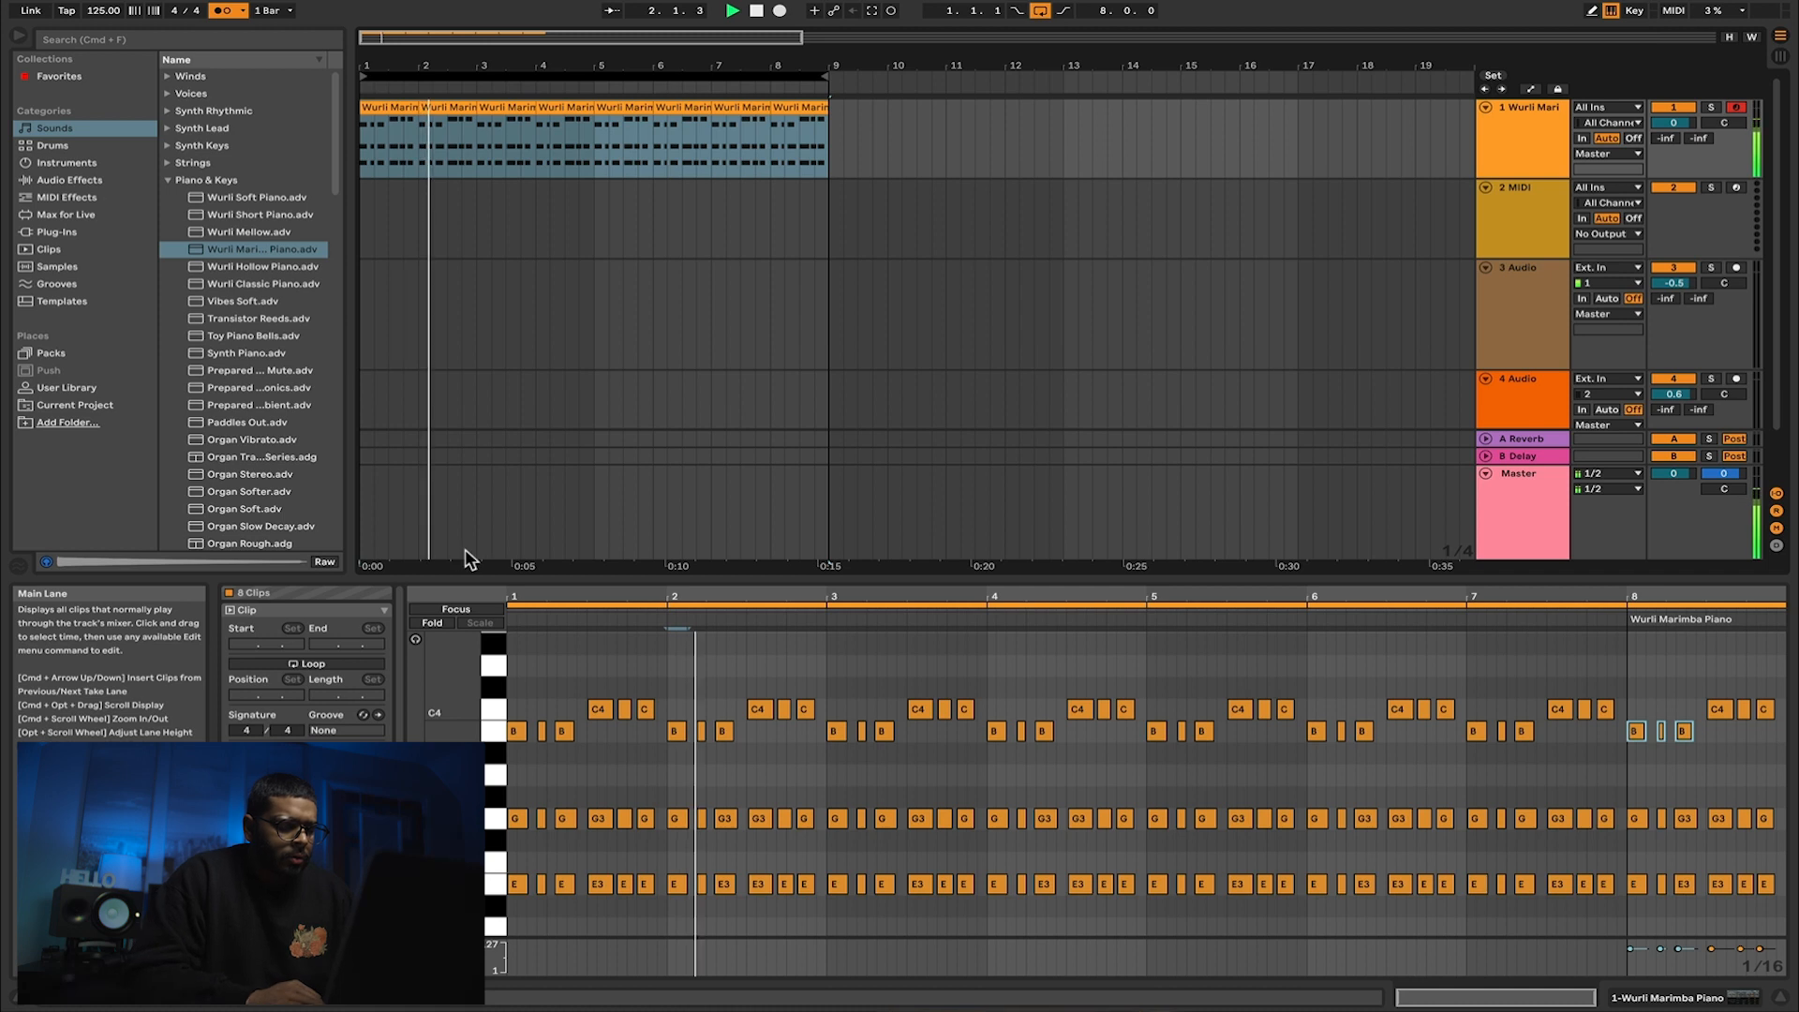
pyautogui.press('space')
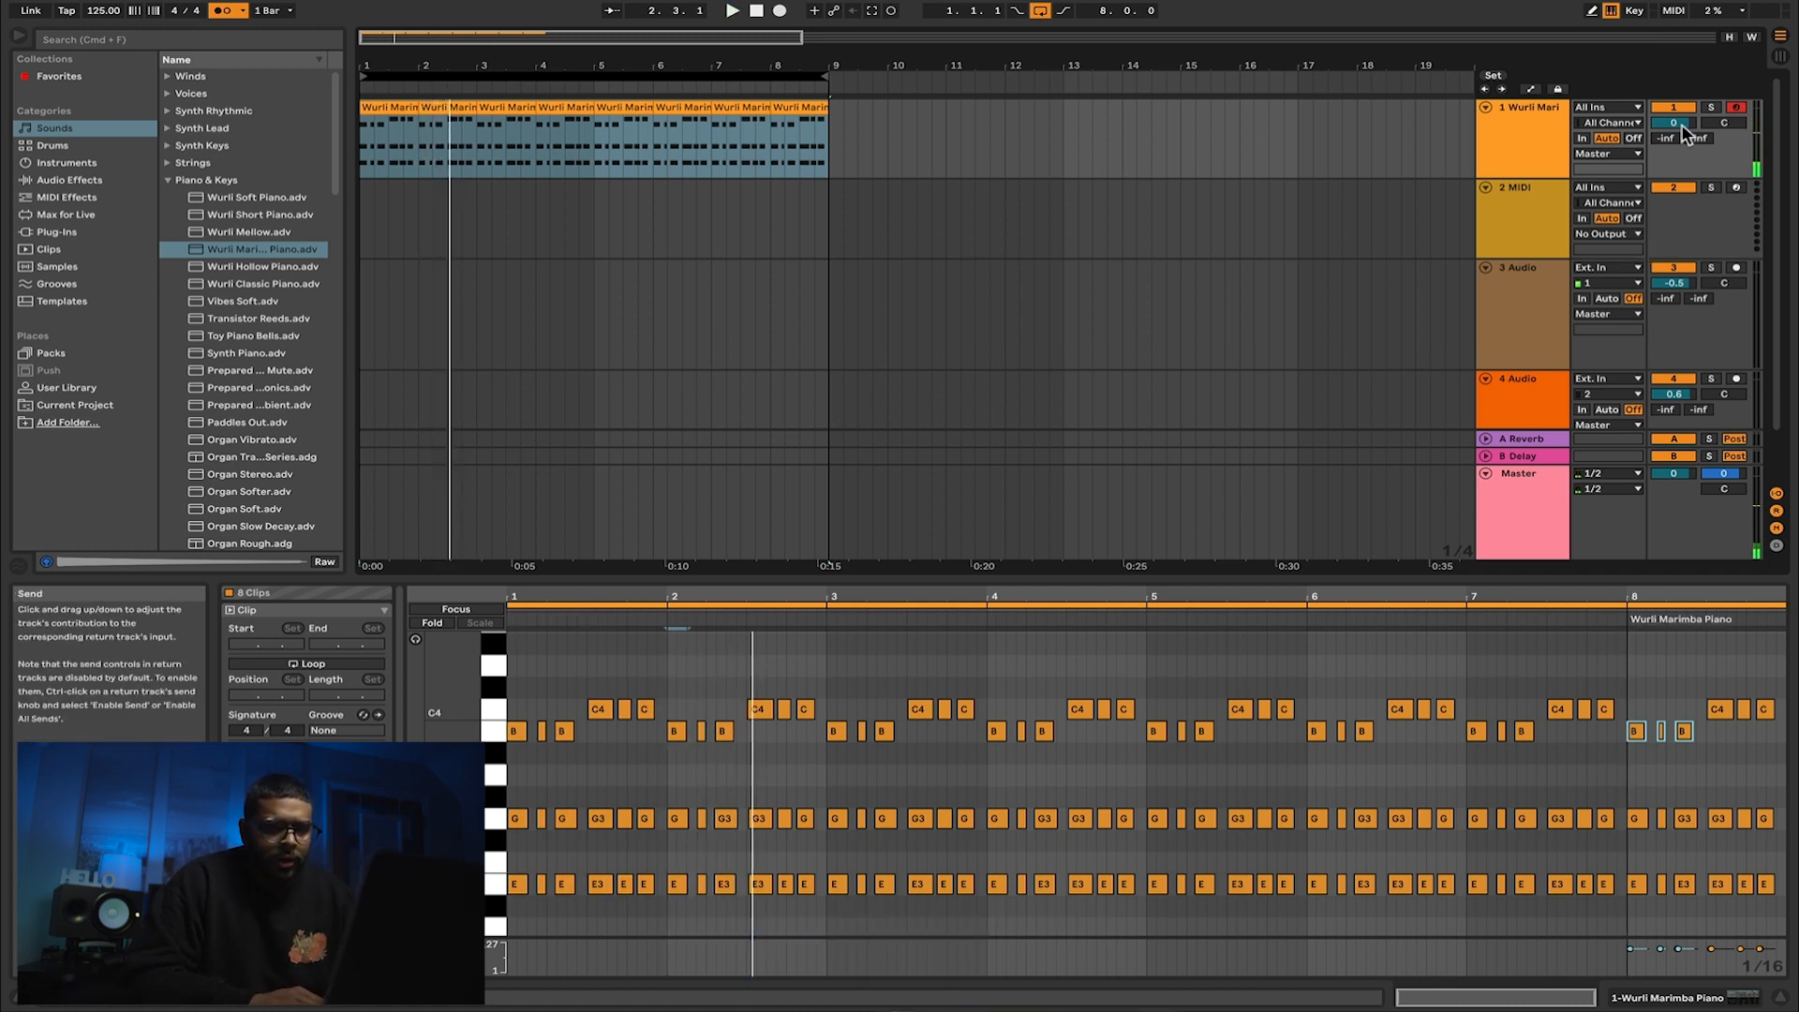
pyautogui.moveTo(1681, 124); pyautogui.dragTo(1681, 145)
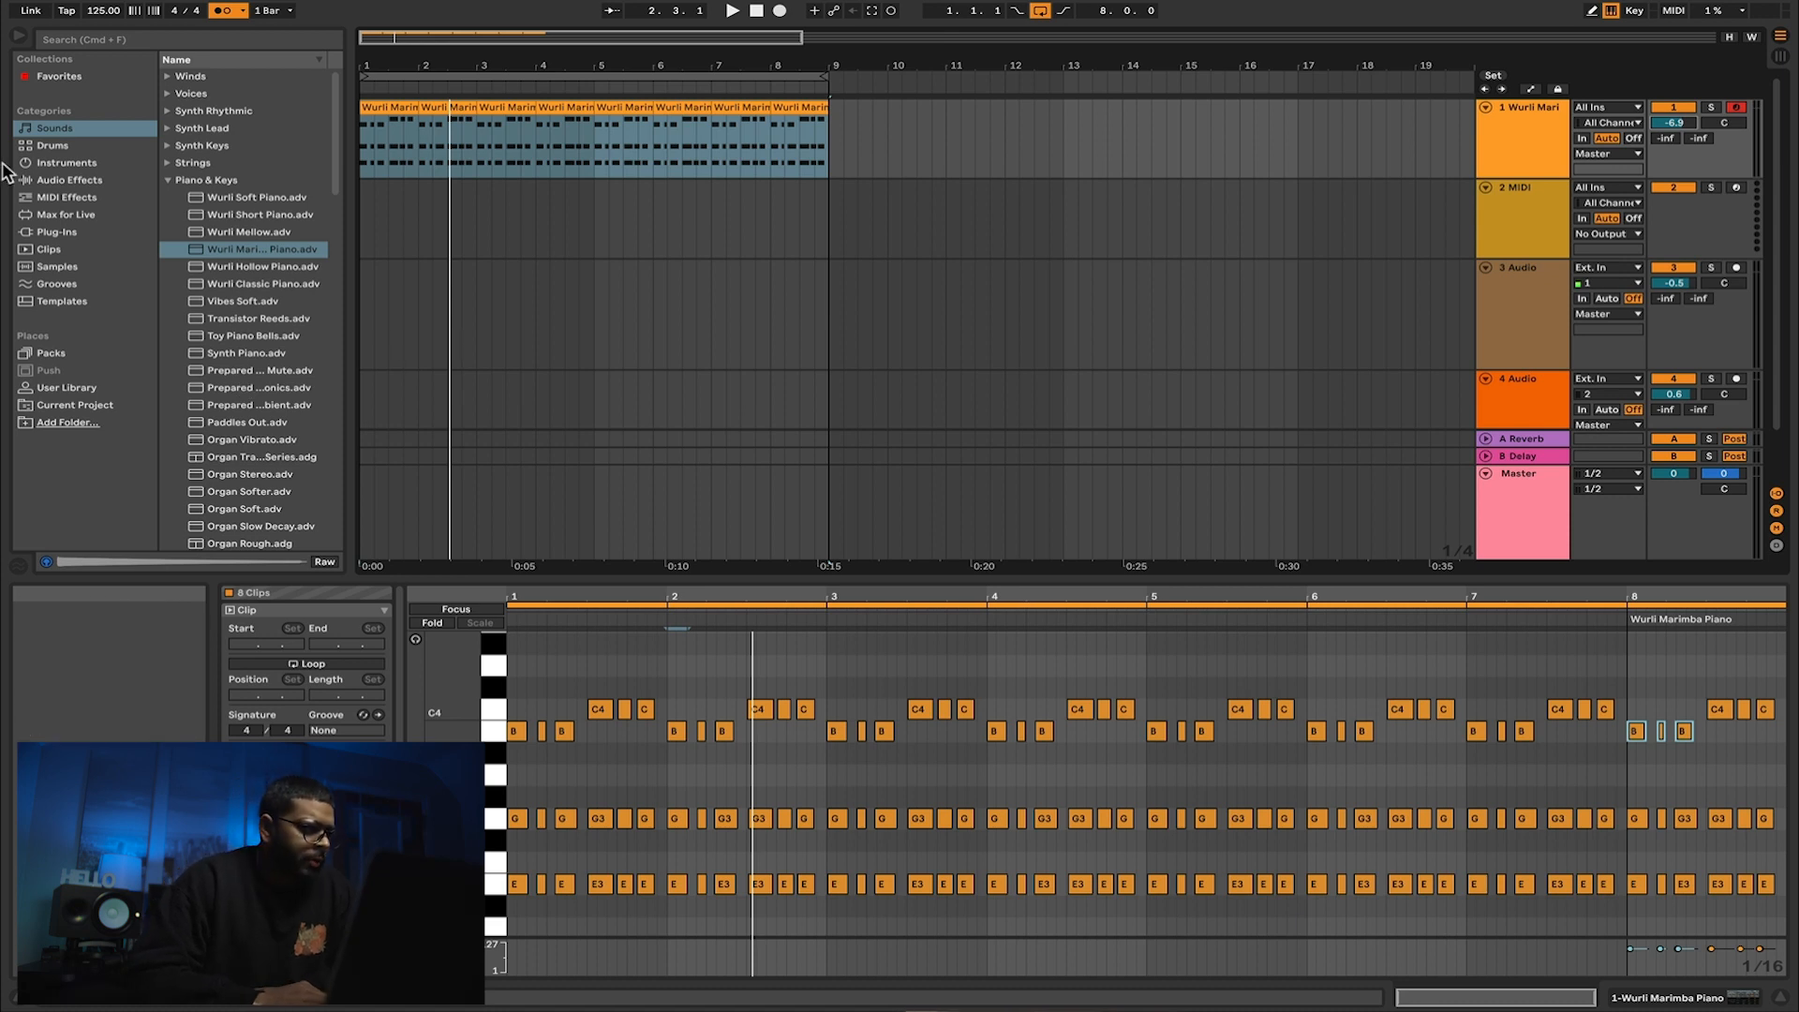
# Step: Load the 909 Core Kit from the Drums category onto the 2 MIDI track
pyautogui.click(42, 146)
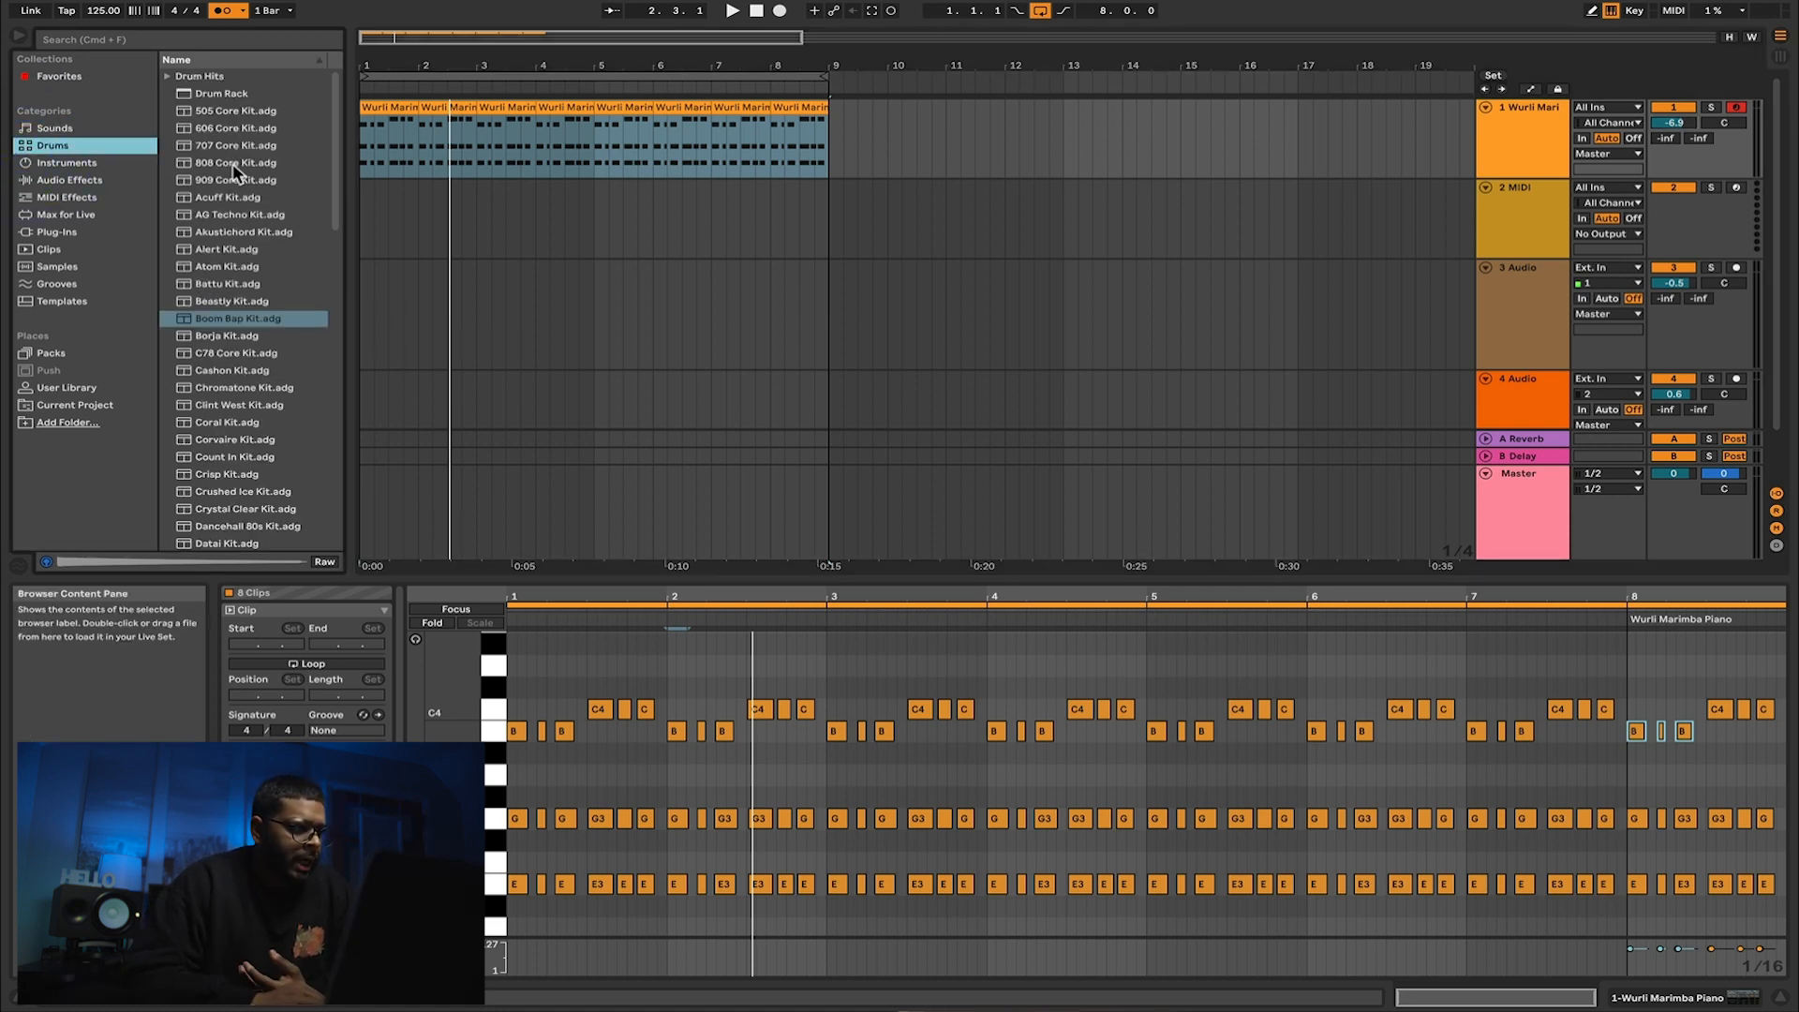
pyautogui.click(253, 179)
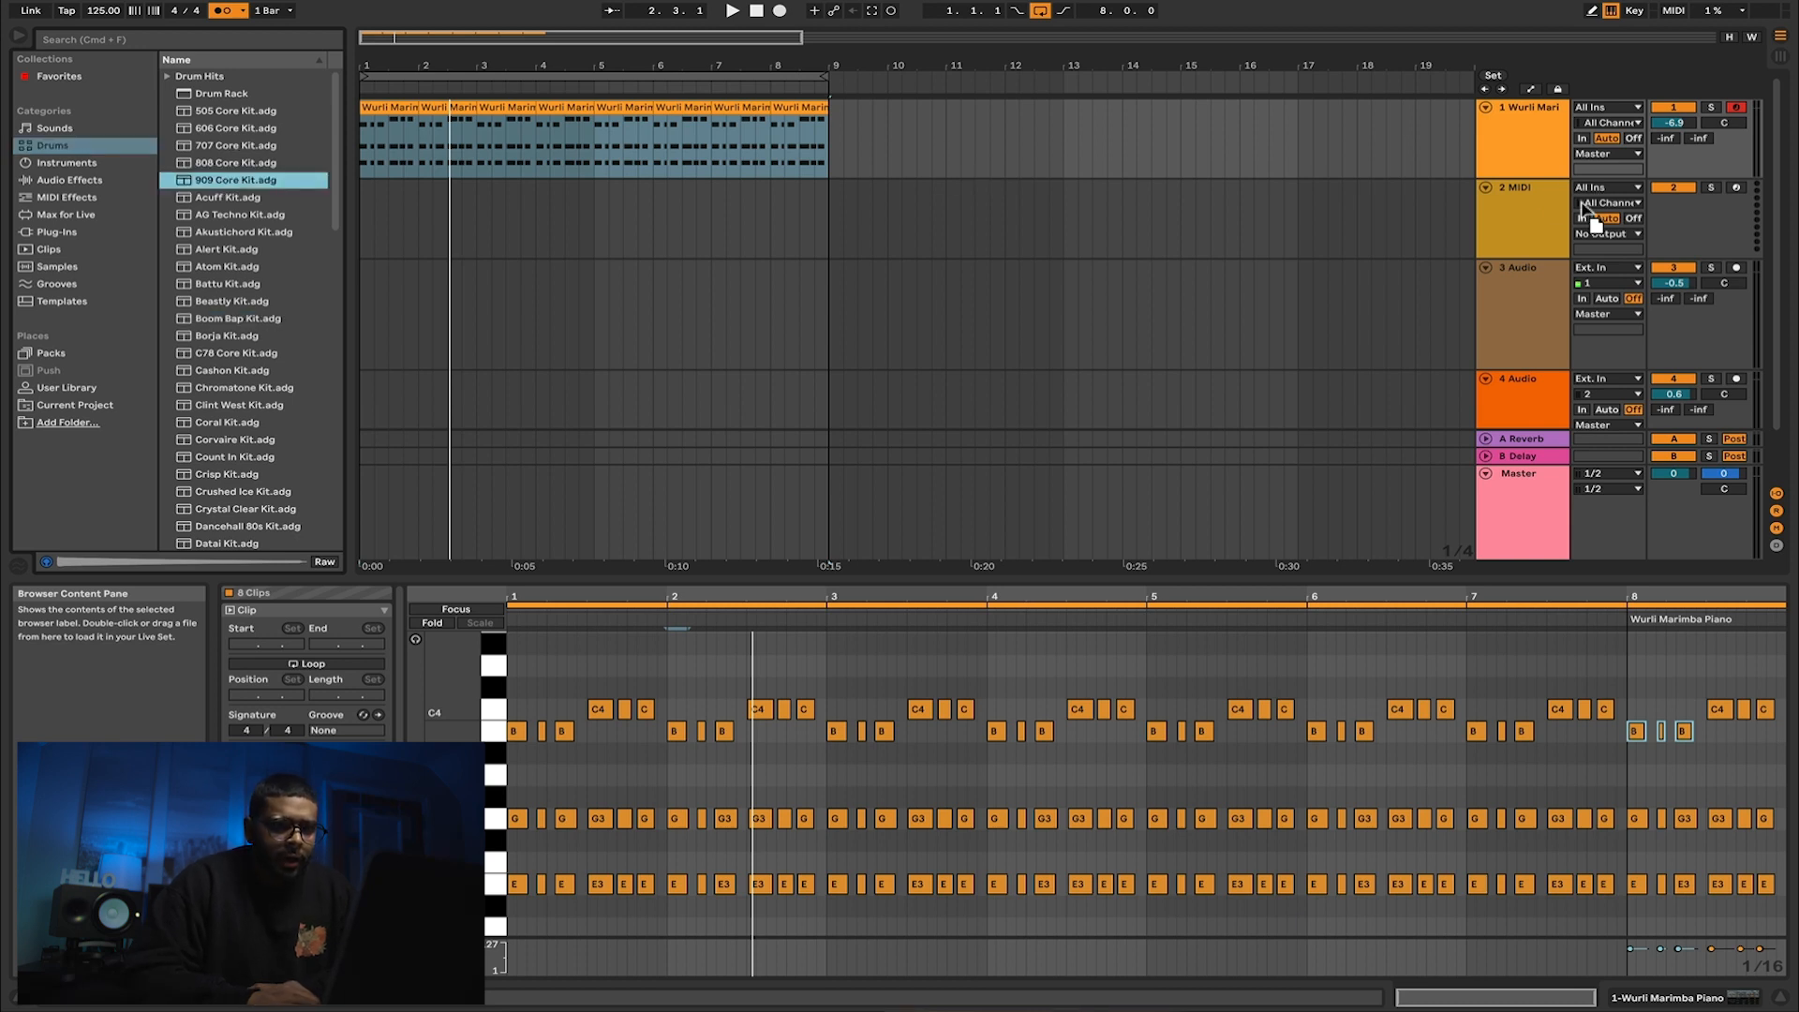
pyautogui.moveTo(1528, 187); pyautogui.dragTo(1528, 185)
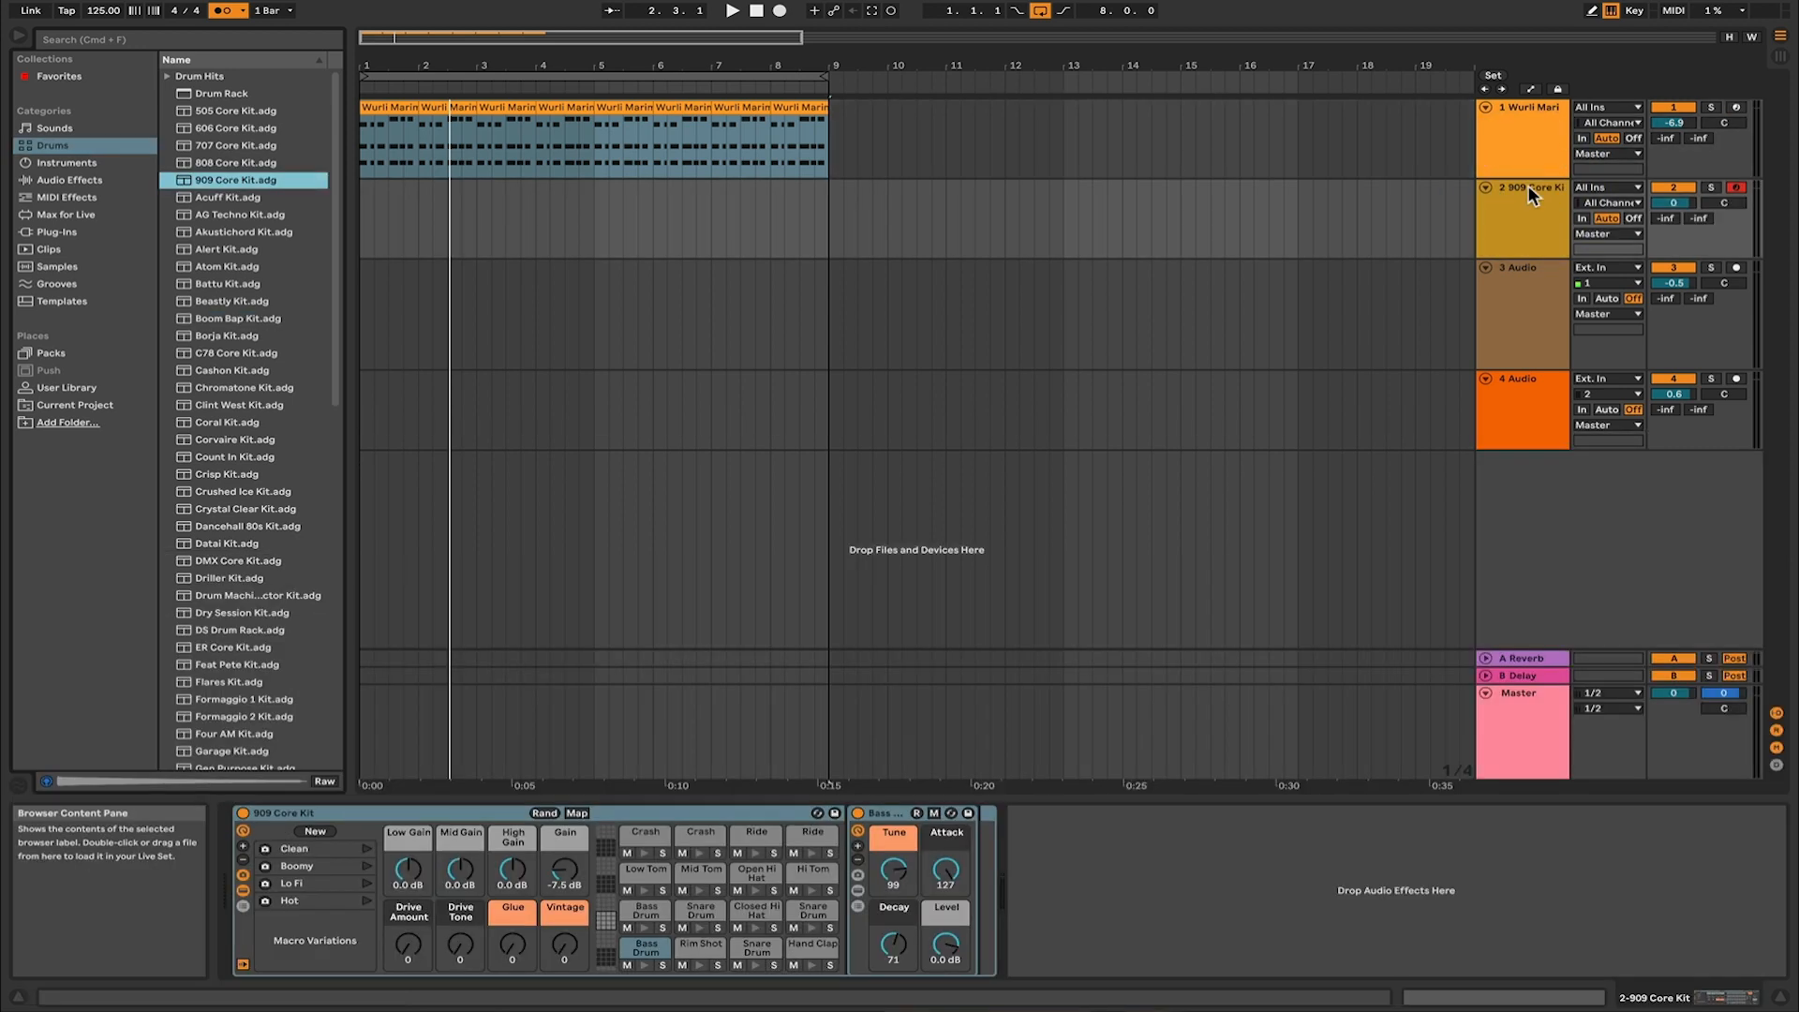
# Step: Audition the Bass Drum and Rim Shot pads of the 909 Core Kit
pyautogui.rightClick(362, 200)
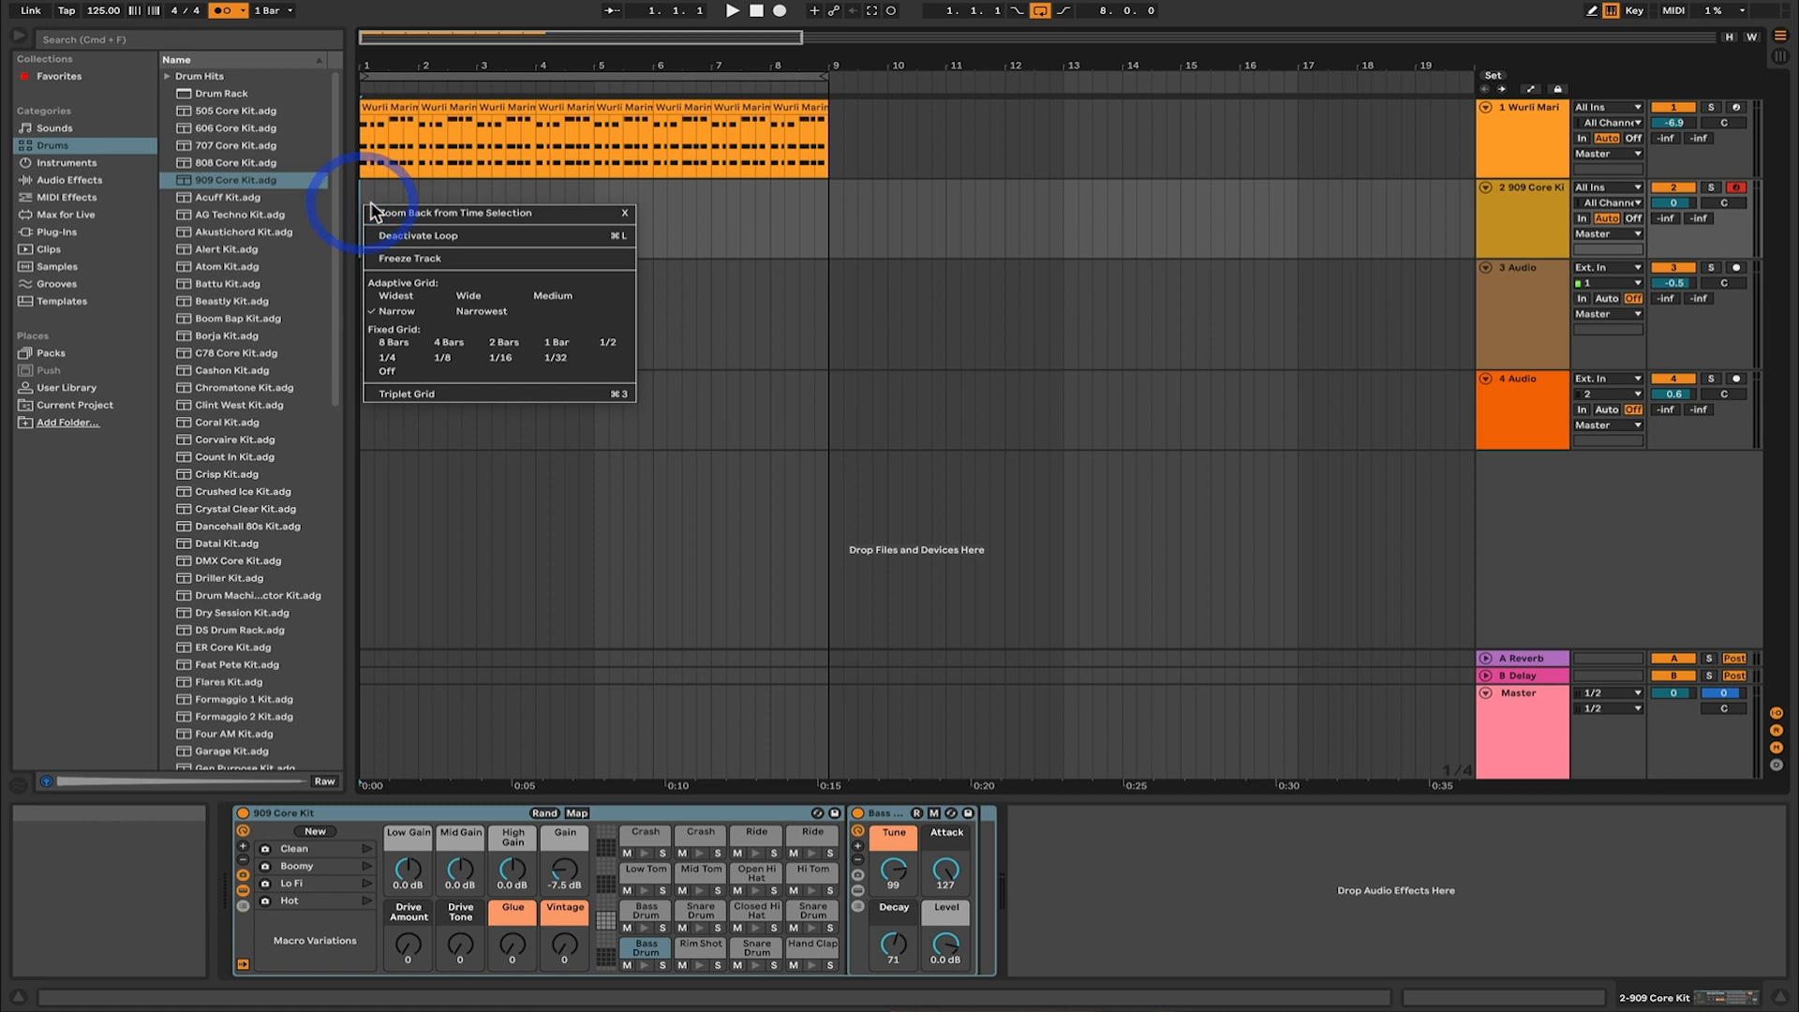
pyautogui.click(653, 965)
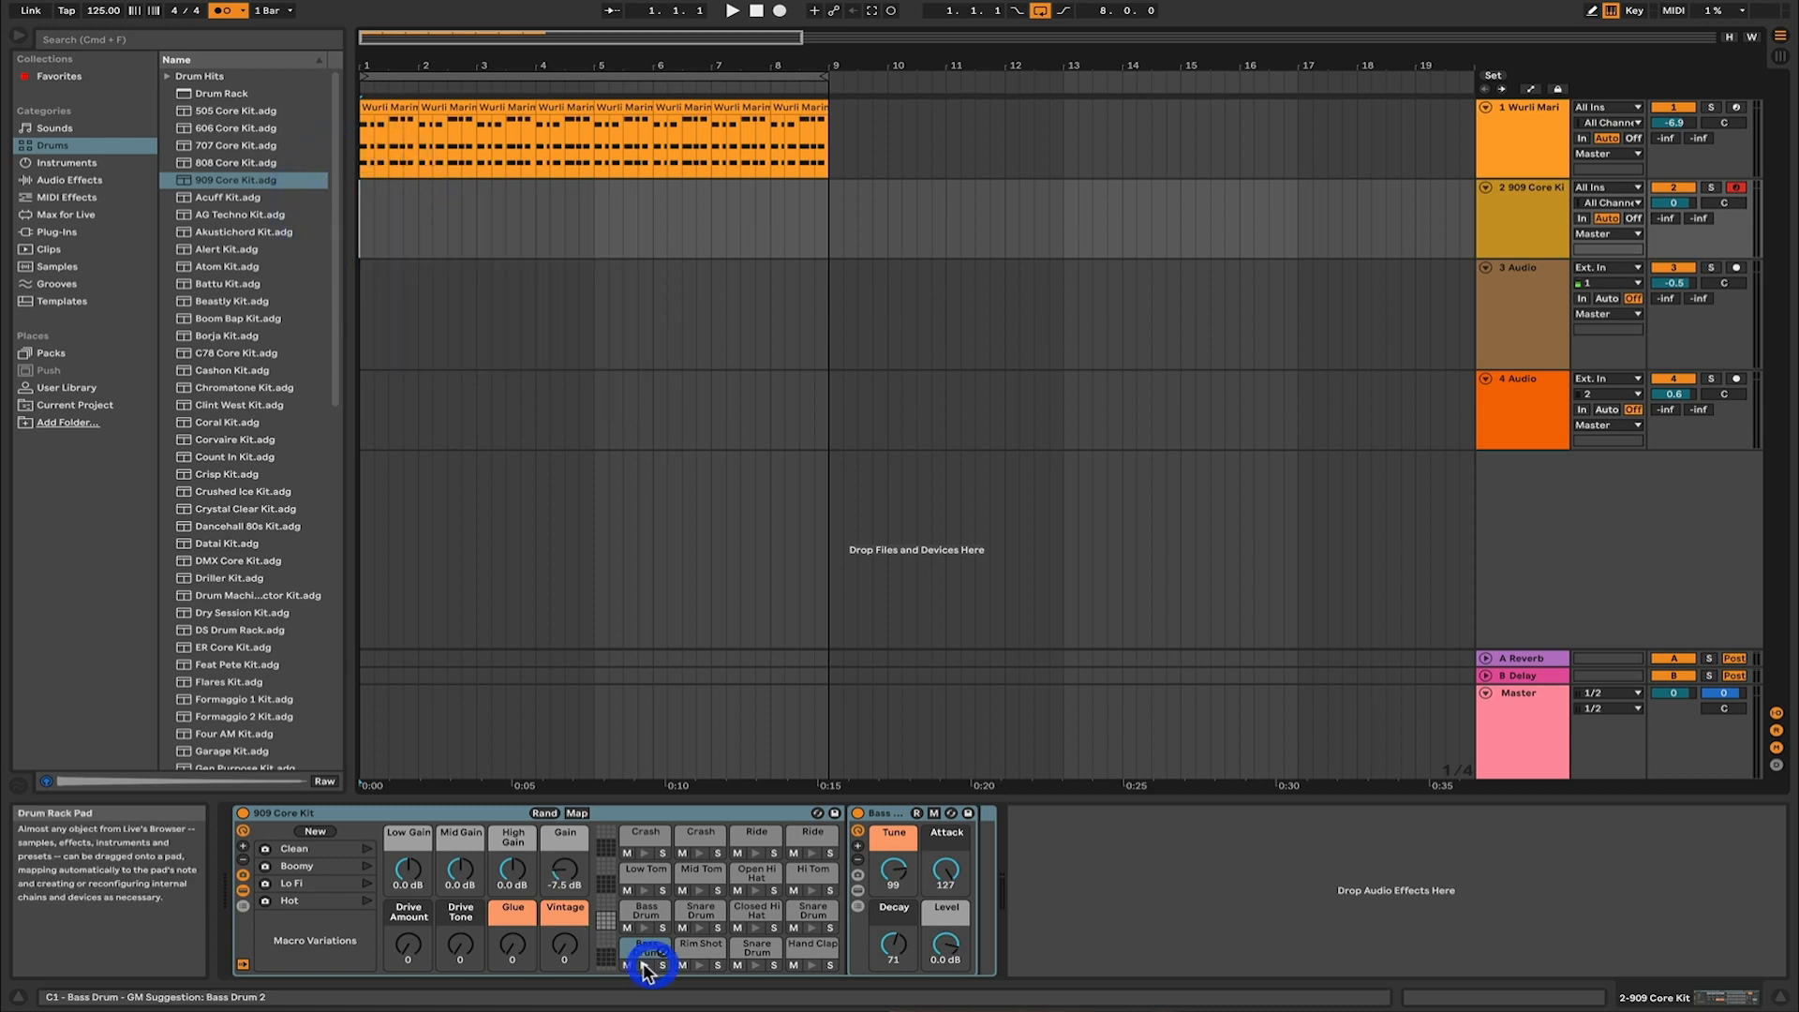
pyautogui.click(646, 966)
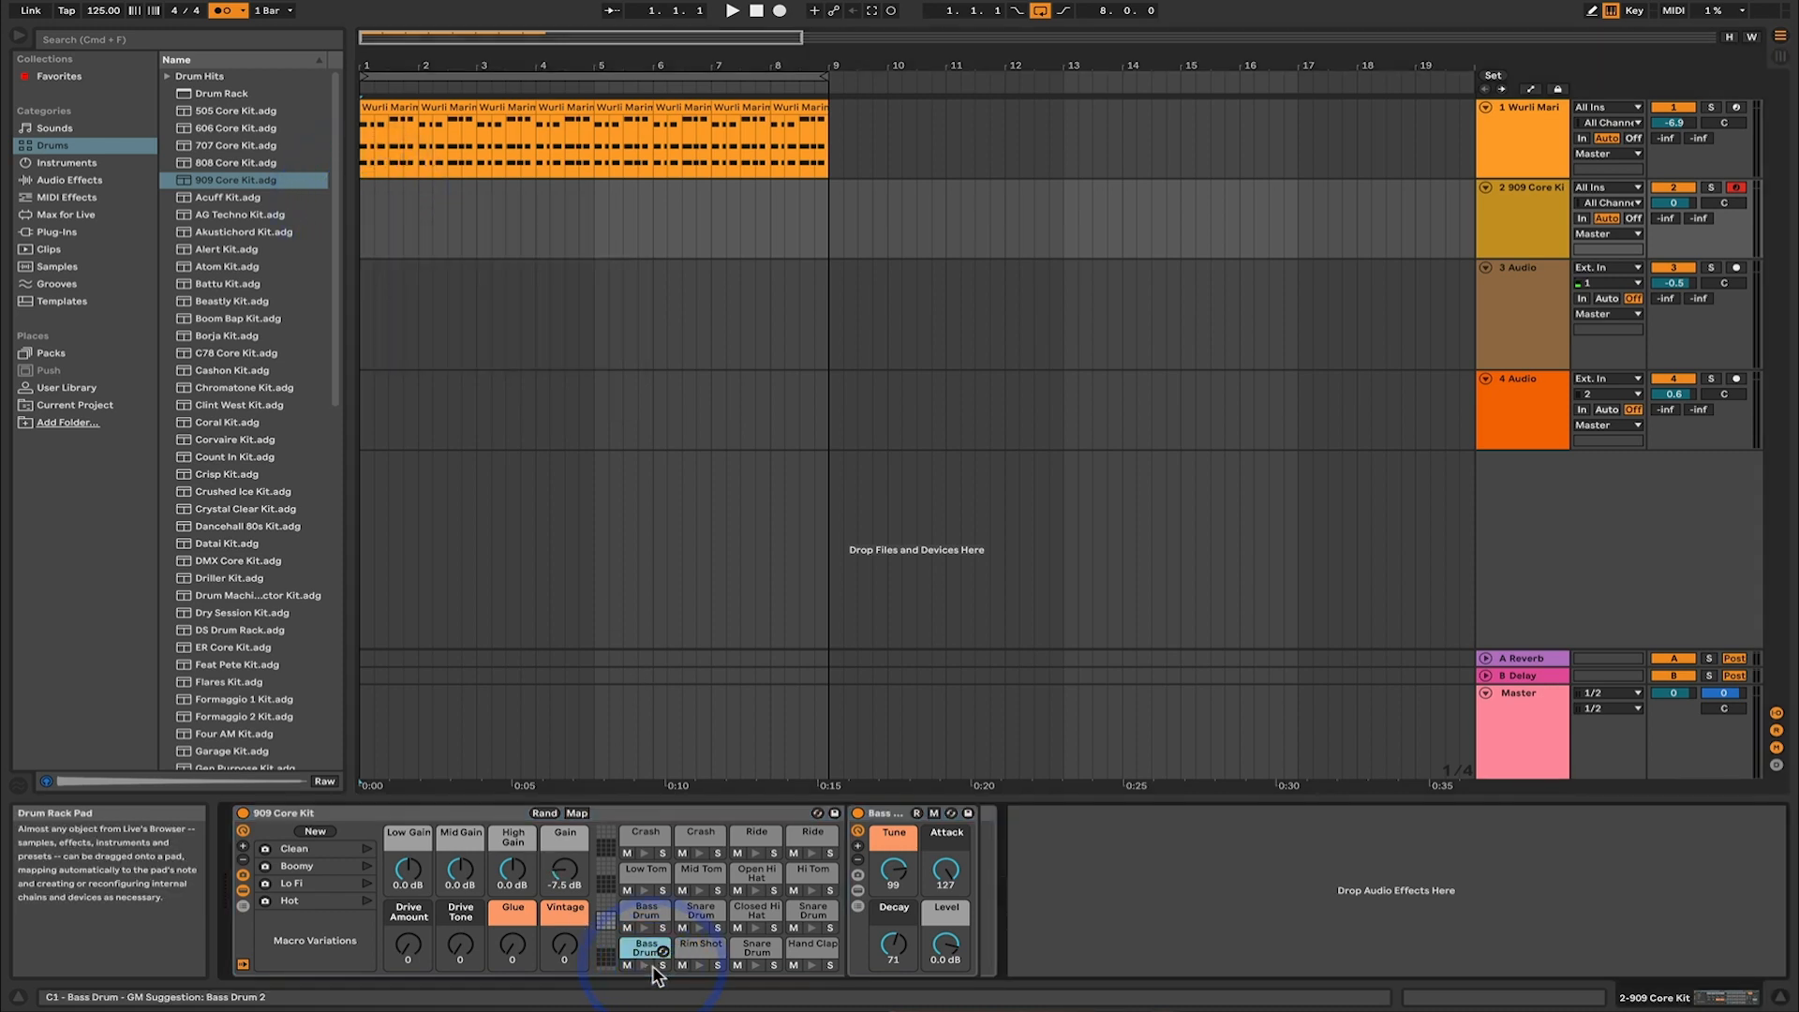
pyautogui.click(703, 967)
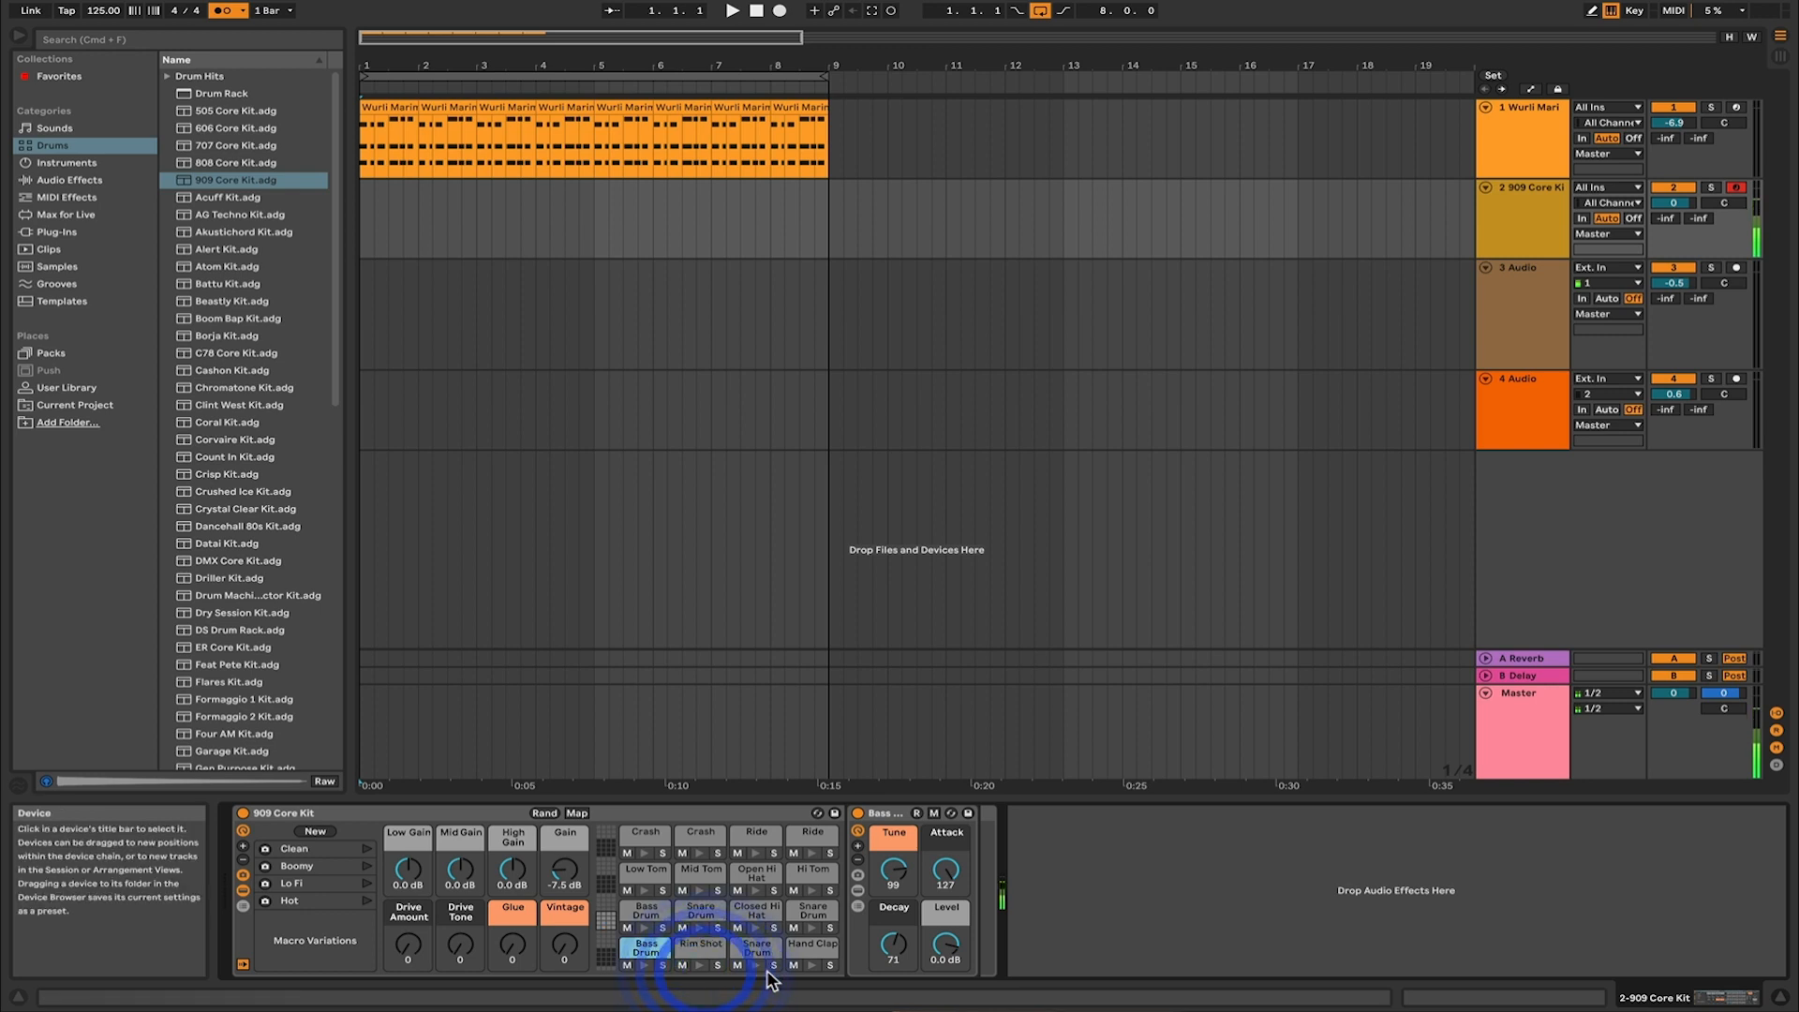
# Step: Insert an empty one-bar MIDI clip at bar 1 on the 909 Core Kit track
pyautogui.rightClick(368, 194)
pyautogui.click(367, 200)
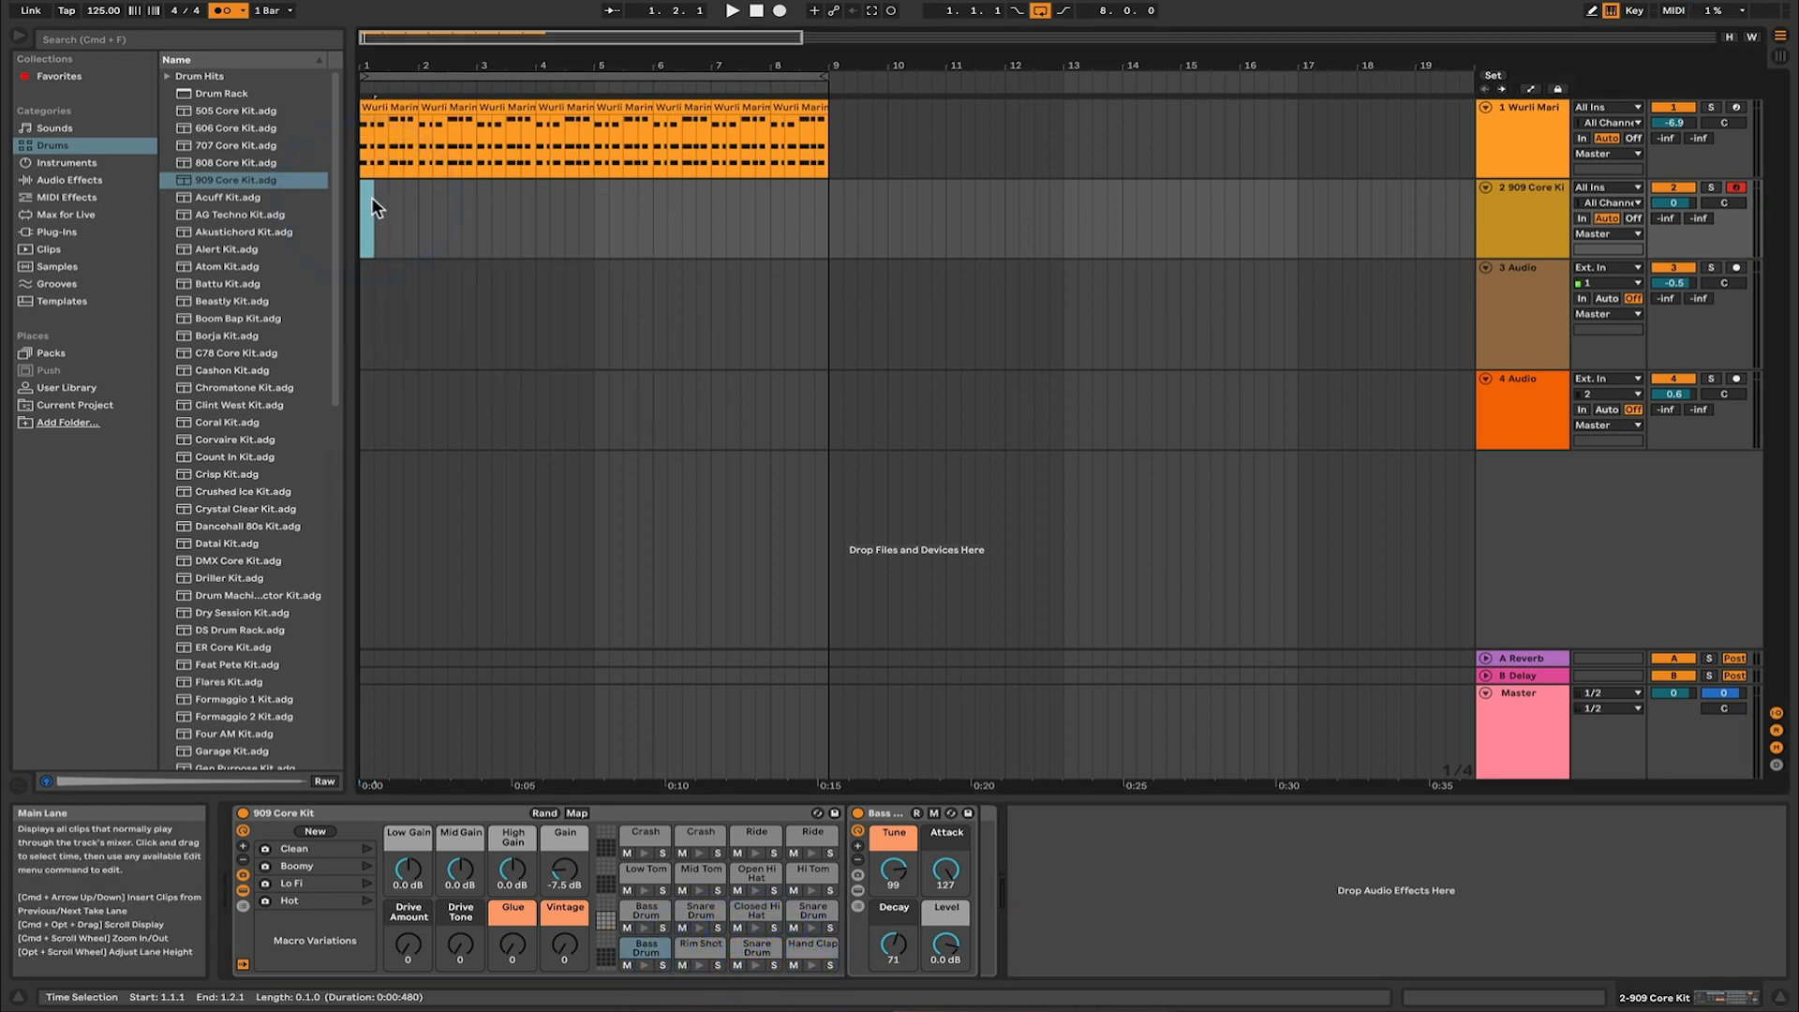
pyautogui.rightClick(419, 214)
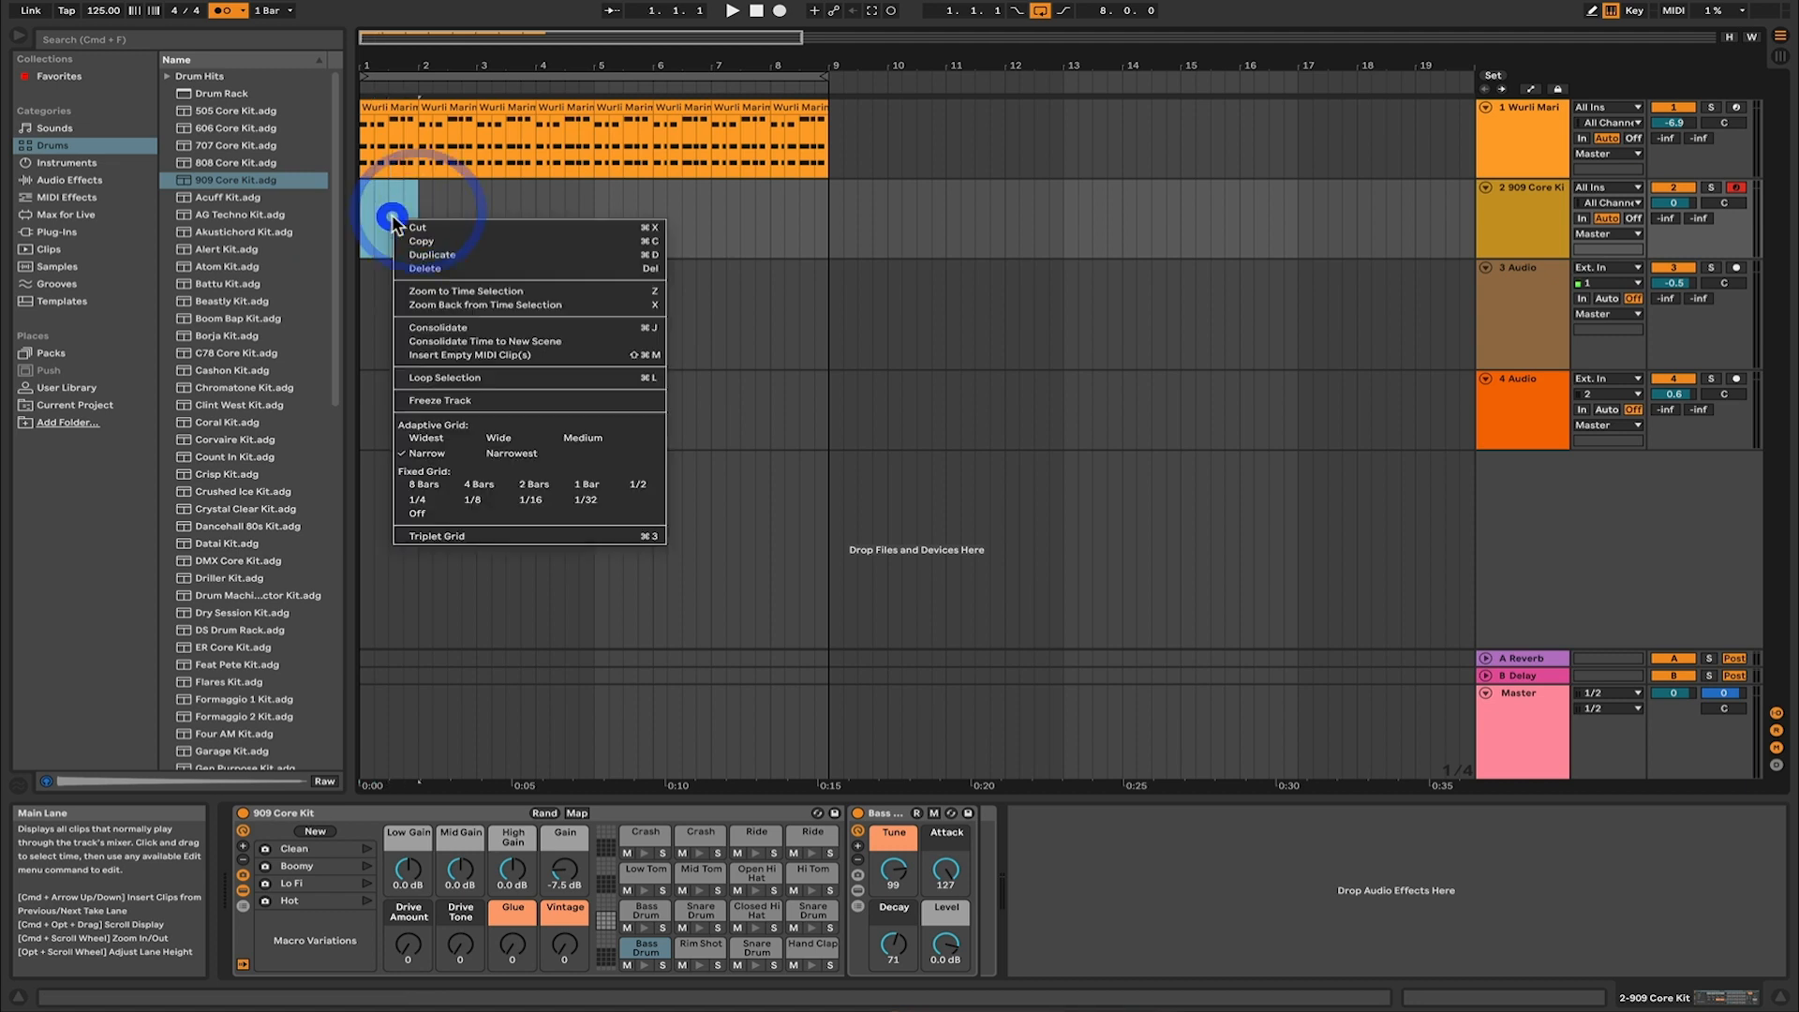
pyautogui.click(454, 356)
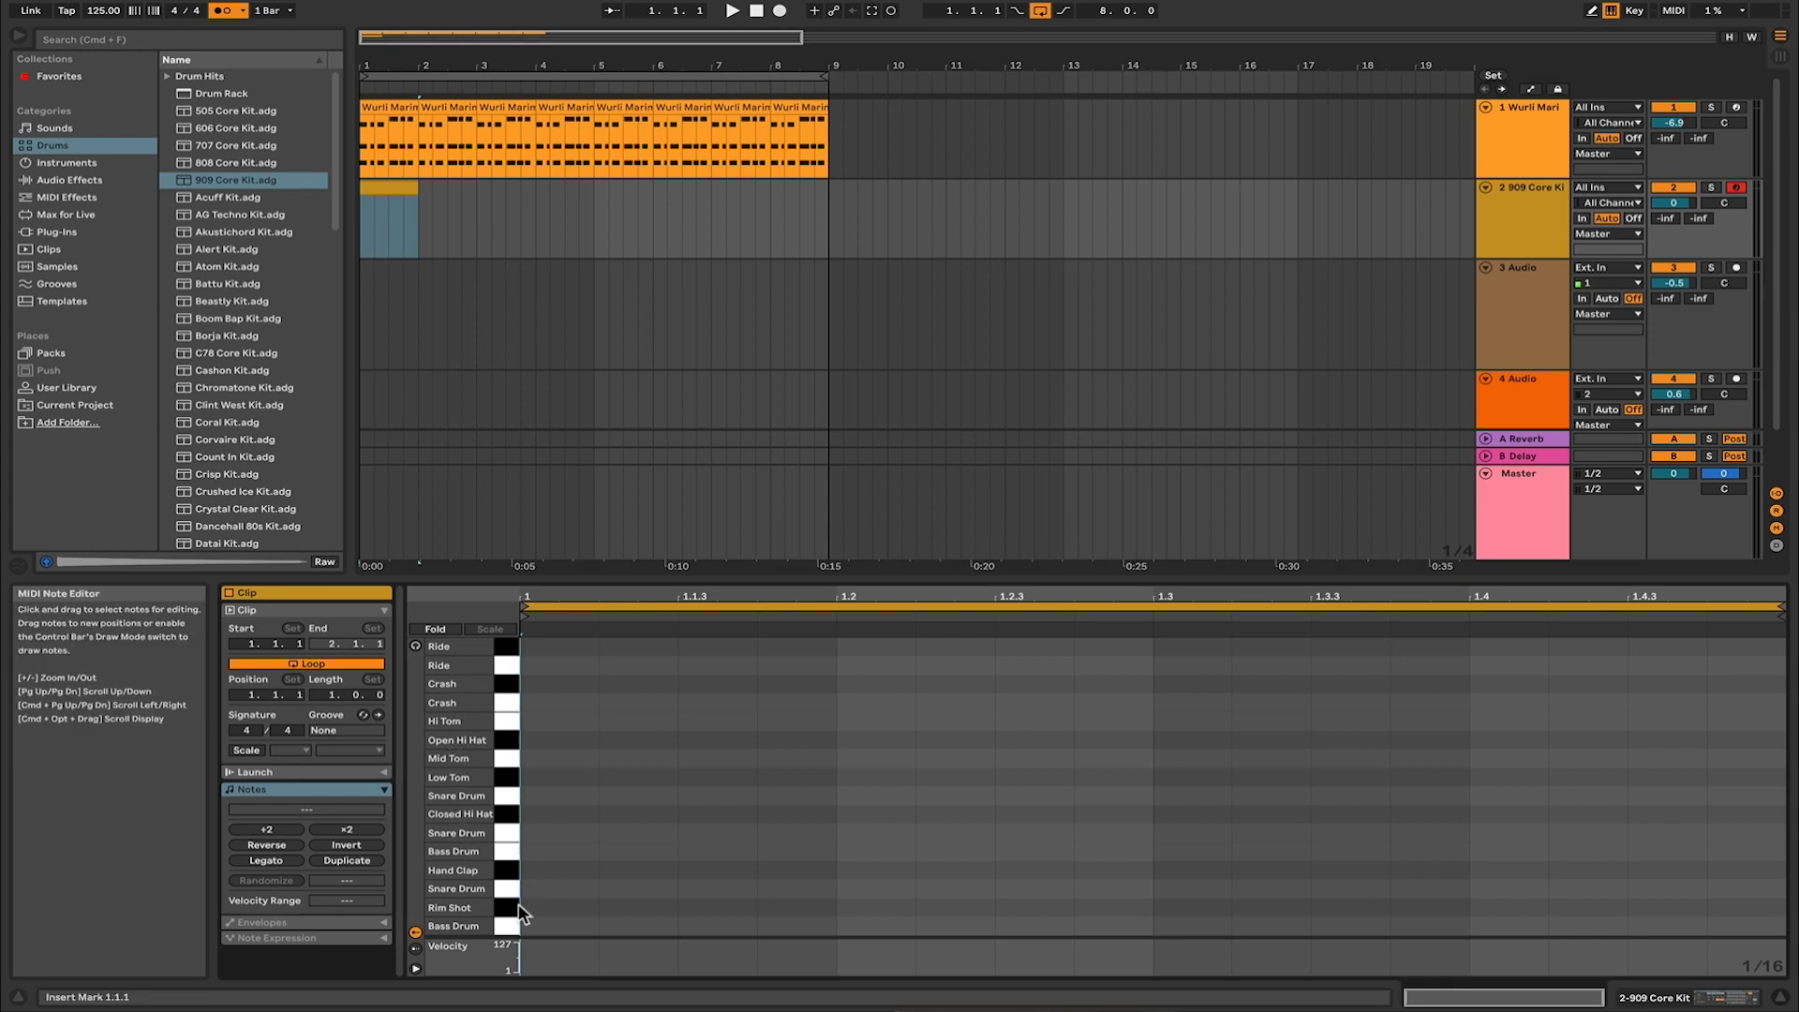
# Step: Add Bass Drum notes on all four beats of the clip, at 1, 1.2, 1.3 and 1.4
pyautogui.keyDown('super'); pyautogui.click(531, 930); pyautogui.keyUp('super')
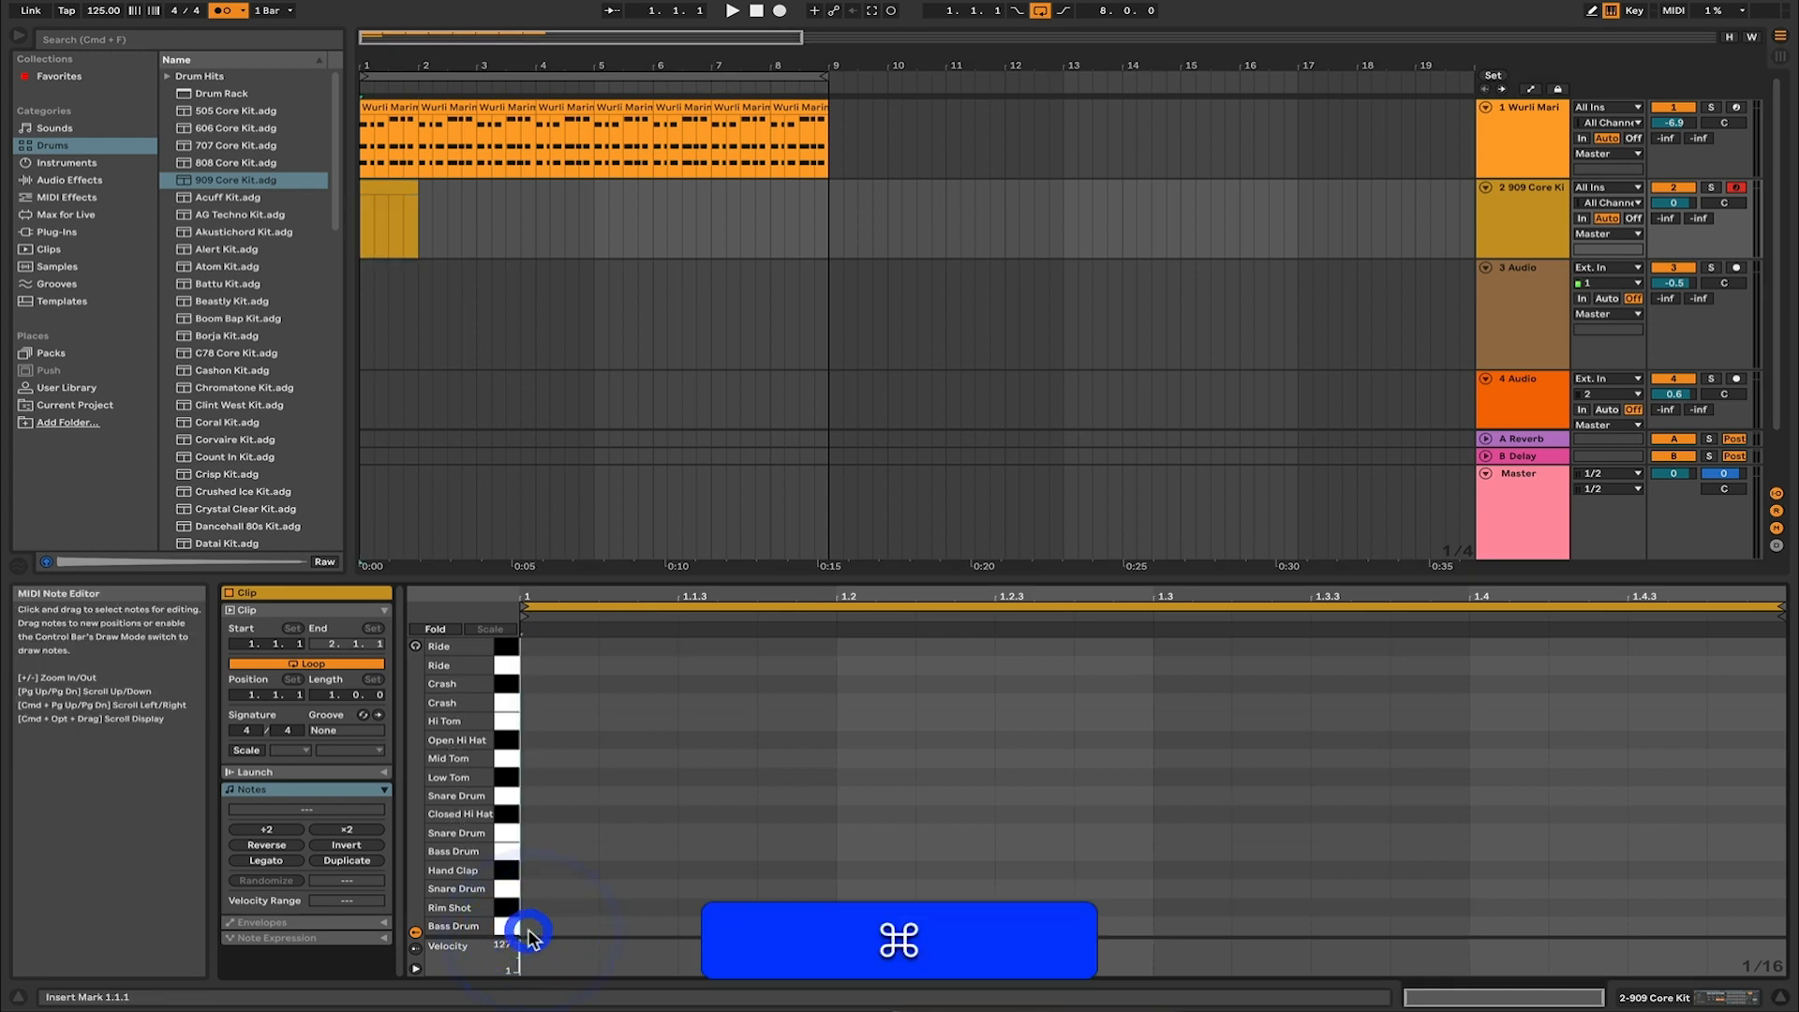
pyautogui.doubleClick(527, 927)
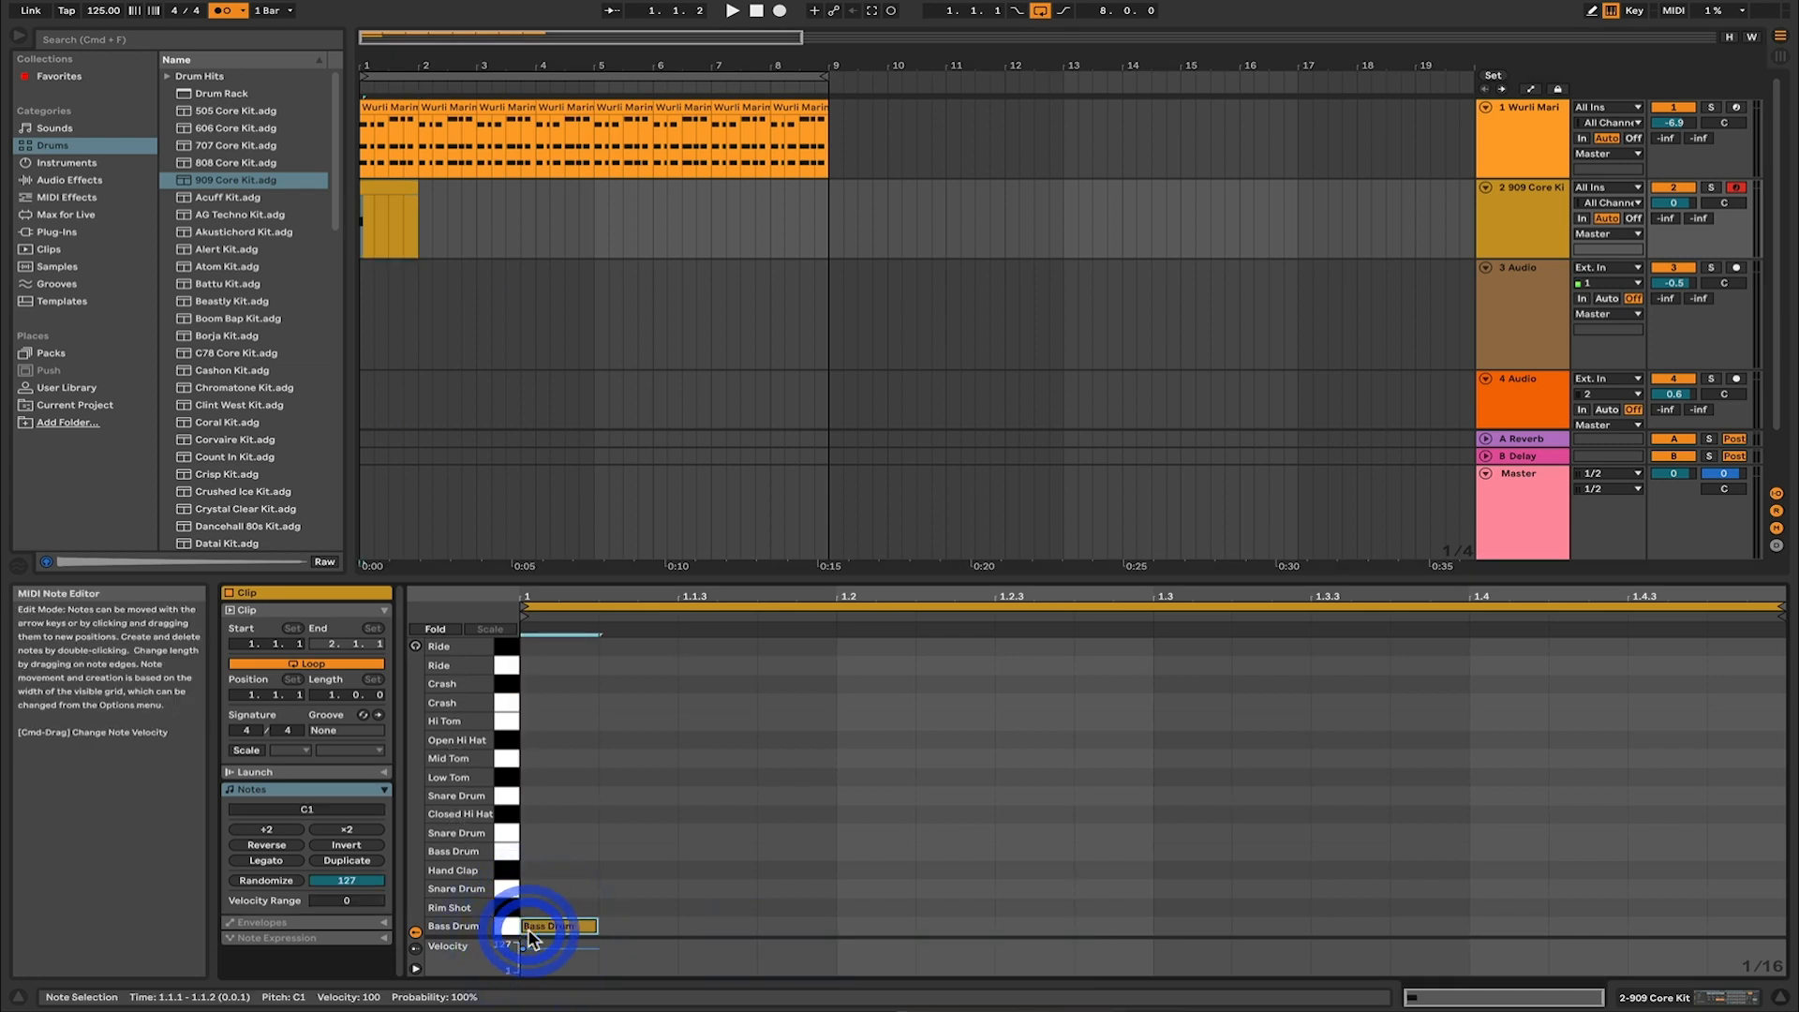
pyautogui.doubleClick(700, 927)
pyautogui.moveTo(730, 928); pyautogui.dragTo(876, 940)
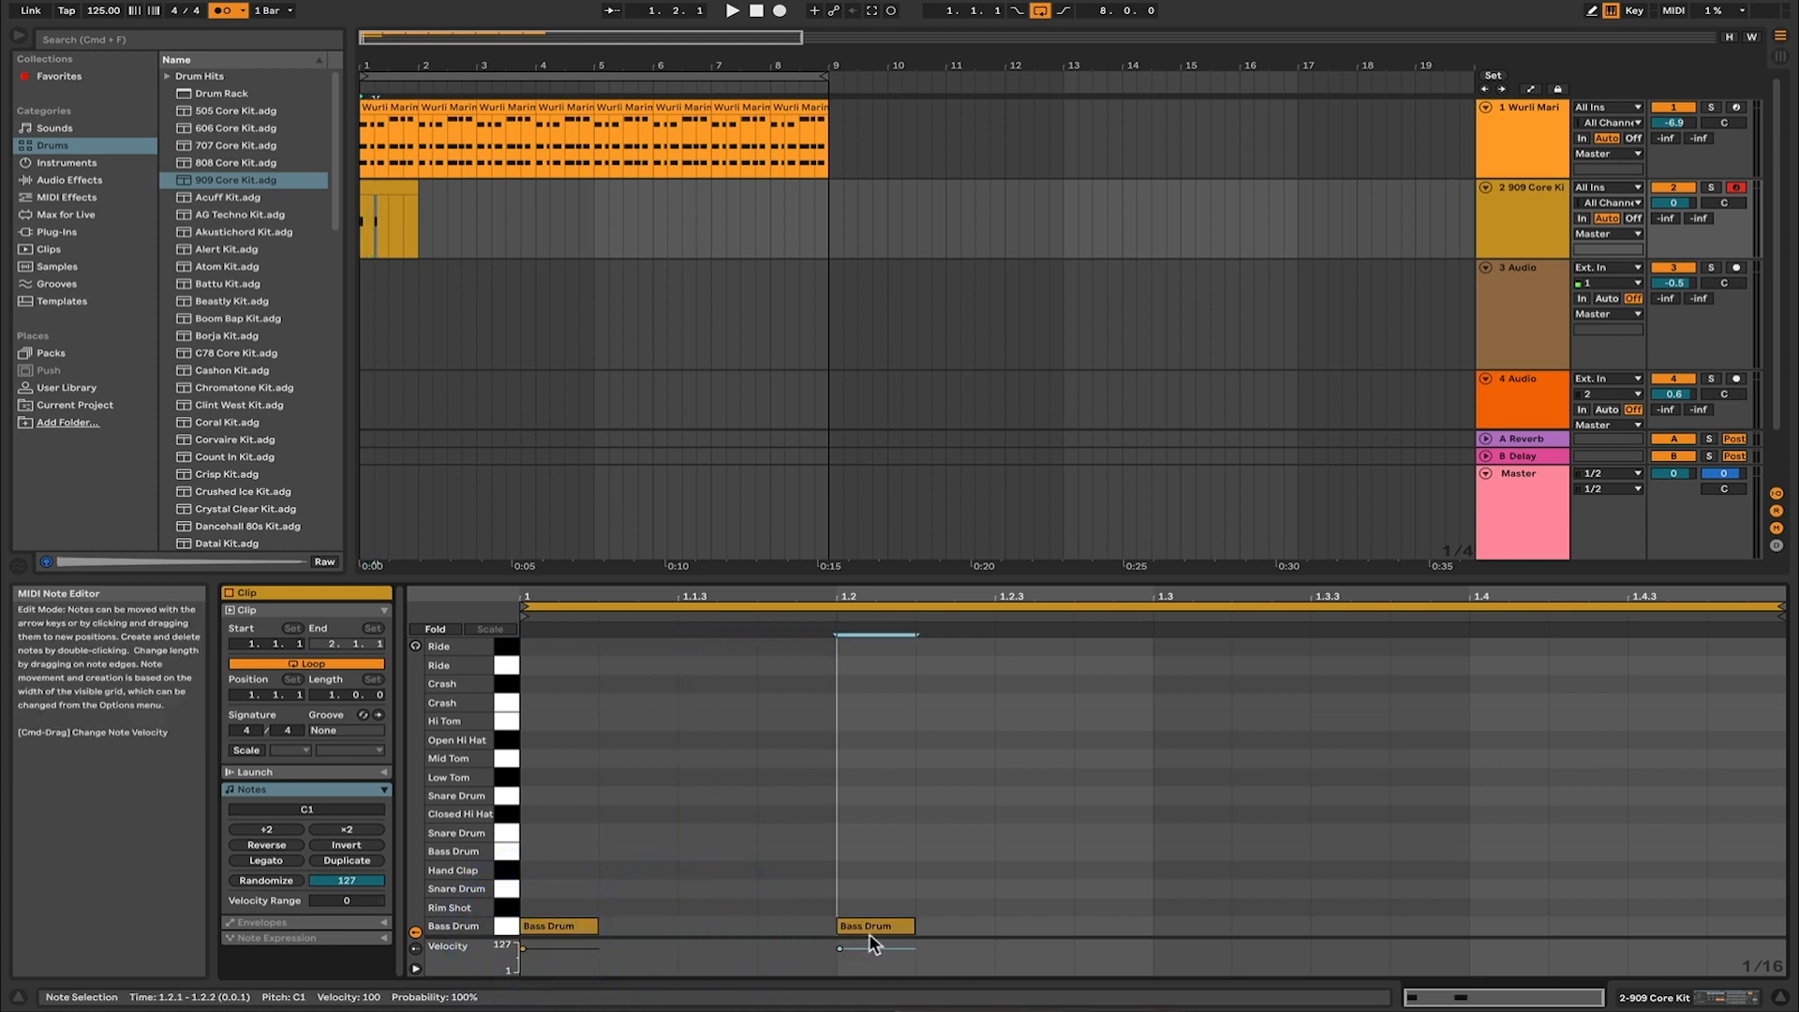
pyautogui.doubleClick(1169, 930)
pyautogui.doubleClick(1496, 929)
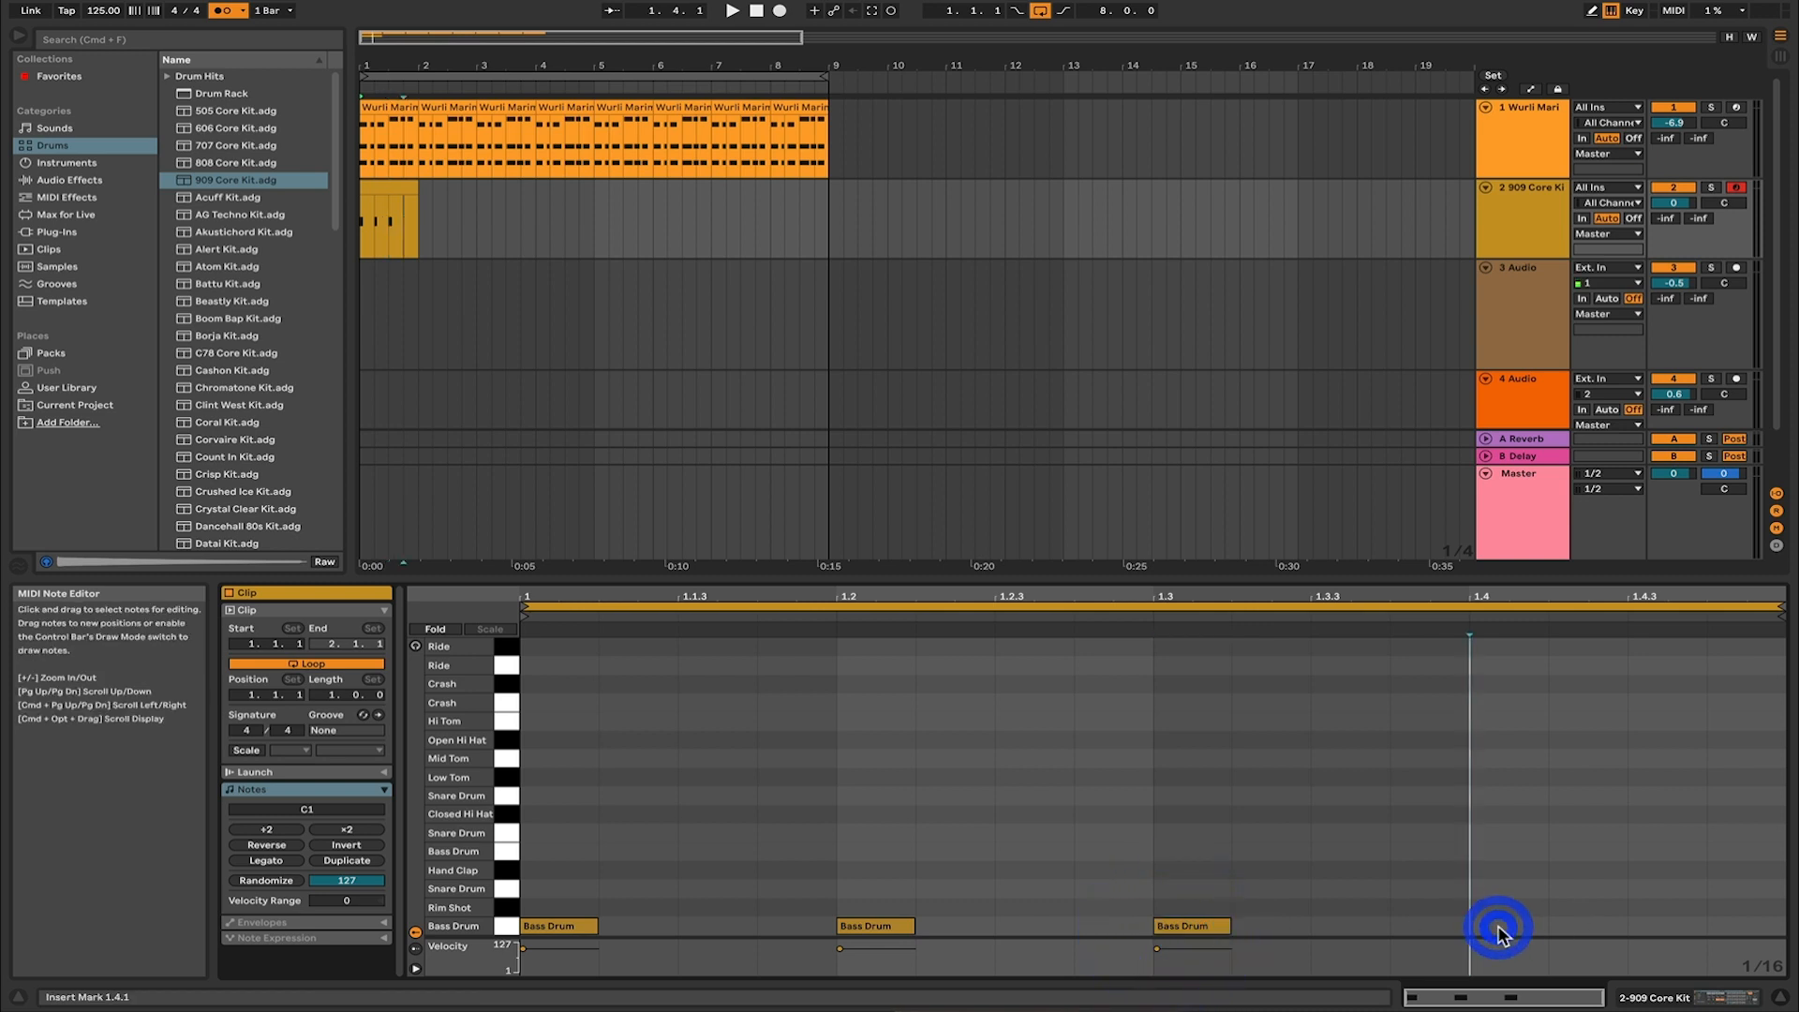
# Step: Duplicate the one-bar kick clip seven times to fill the track up to bar 9
pyautogui.click(395, 187)
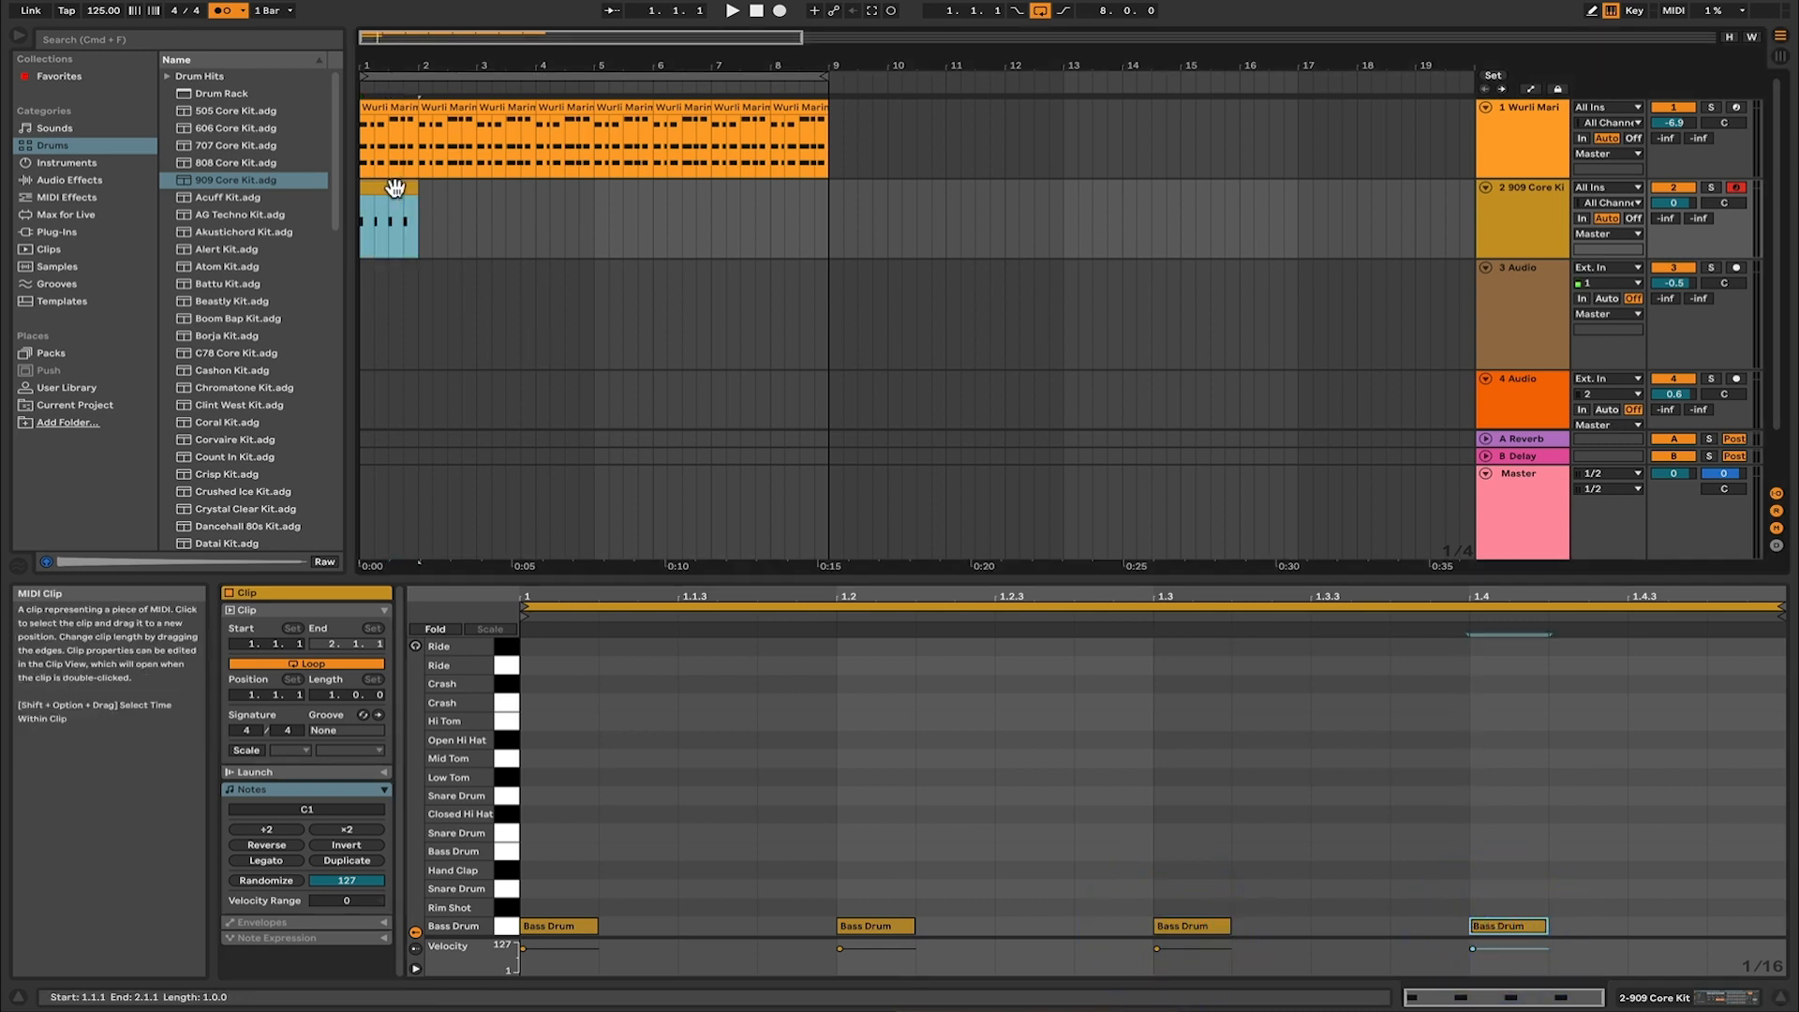
pyautogui.press('super+d')
pyautogui.press('super+d')
pyautogui.press('super+d')
pyautogui.press('super+d')
pyautogui.press('super+d')
pyautogui.press('super+d')
pyautogui.press('super+d')
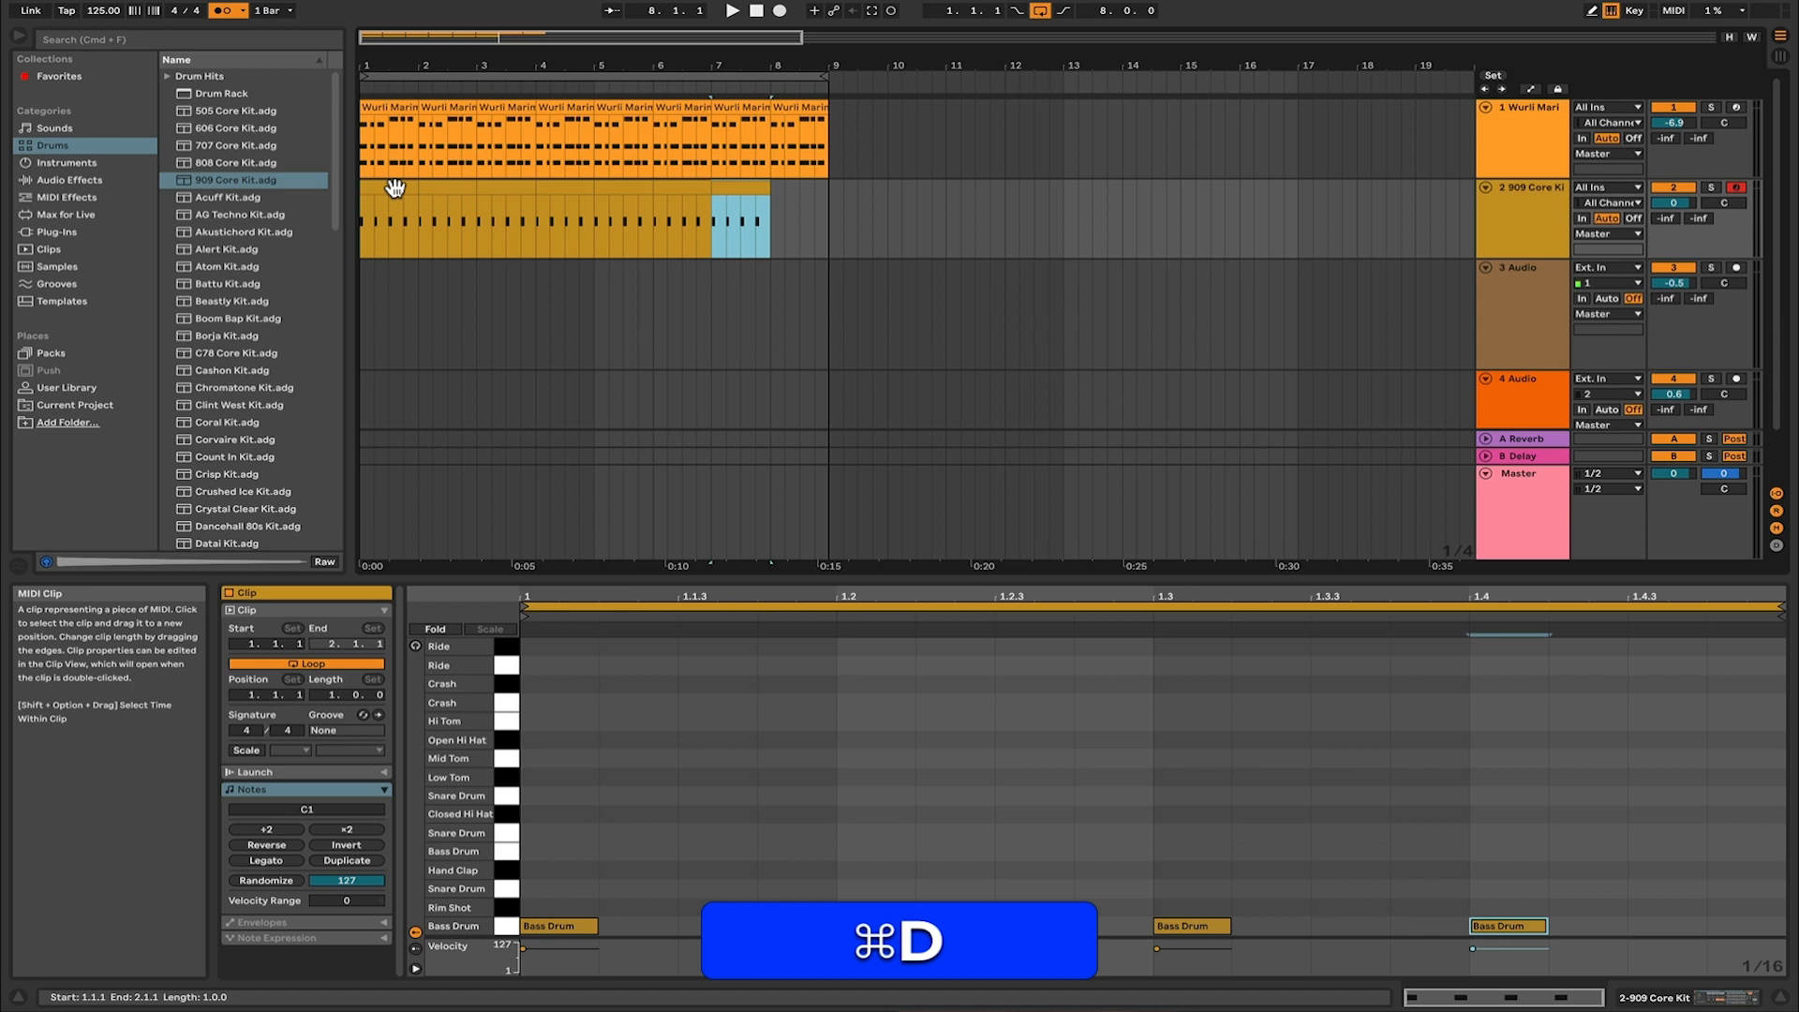
# Step: Play the loop with the kick pattern, turn off the metronome and stop playback
pyautogui.press('space')
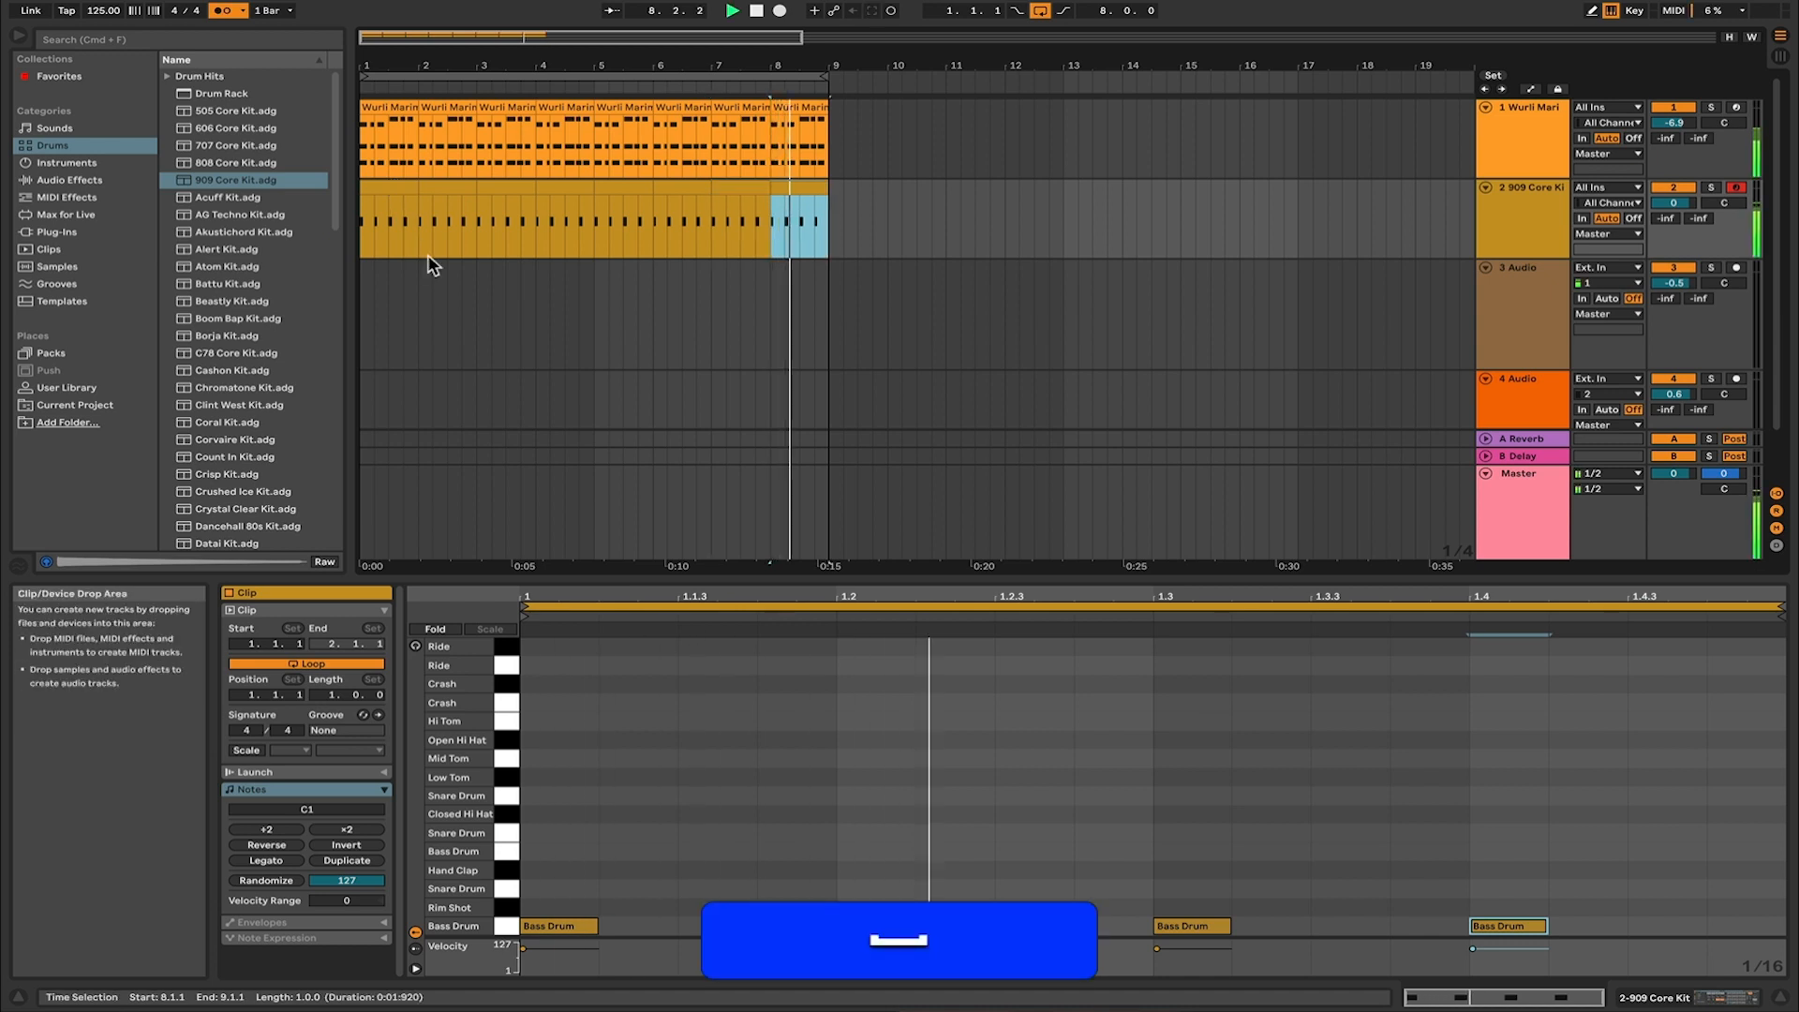
pyautogui.click(222, 10)
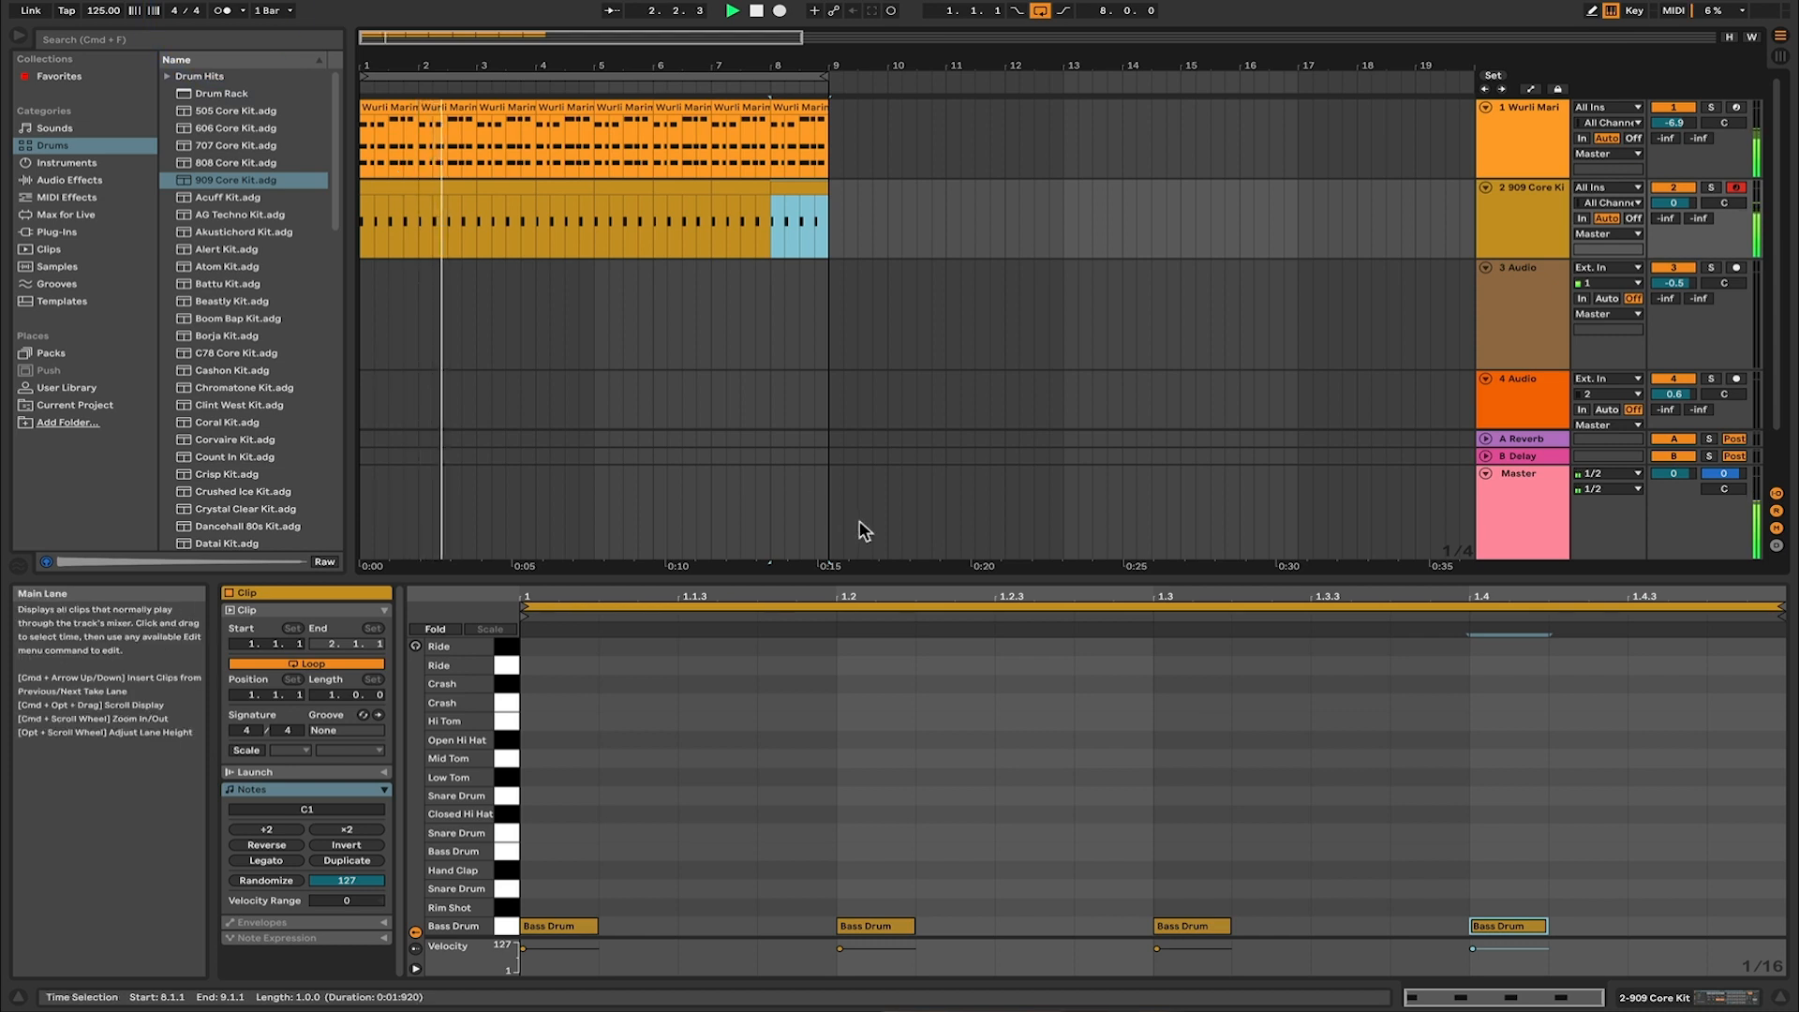
pyautogui.press('space')
# Step: Duplicate the 909 Core Kit track and delete all the clips on the copy
pyautogui.click(1499, 216)
pyautogui.press('super')
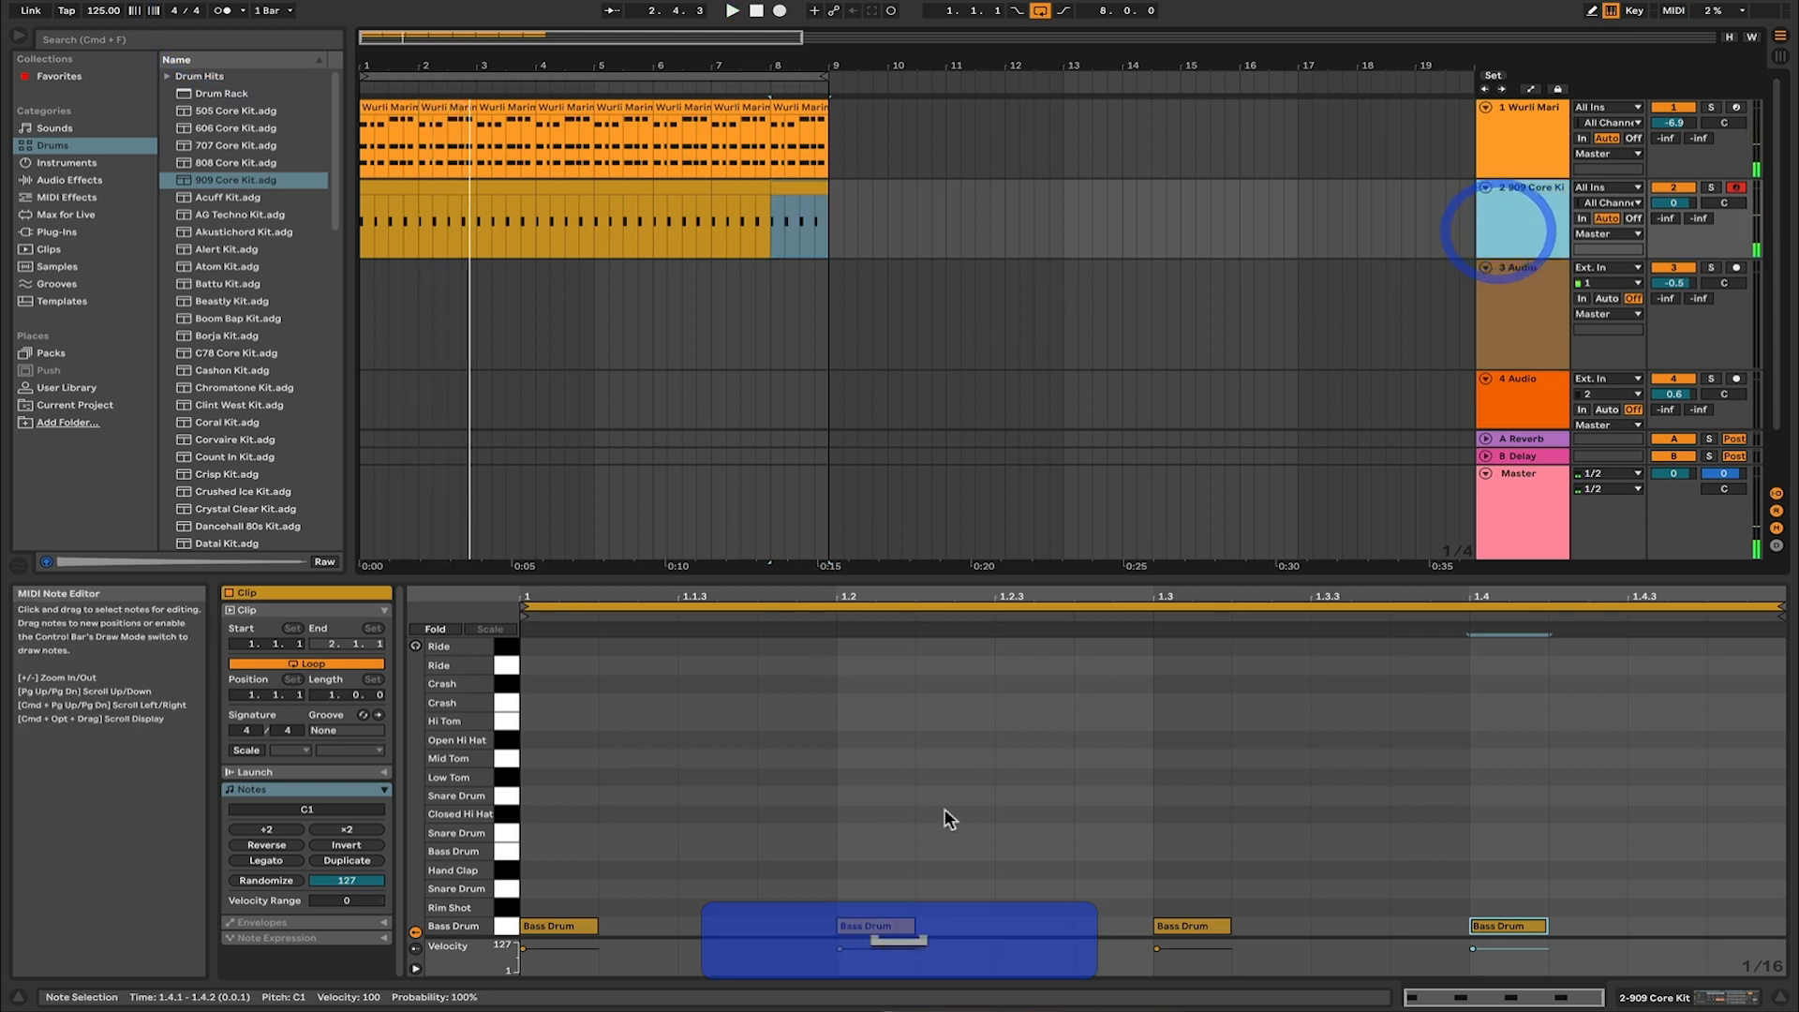
pyautogui.press('super+d')
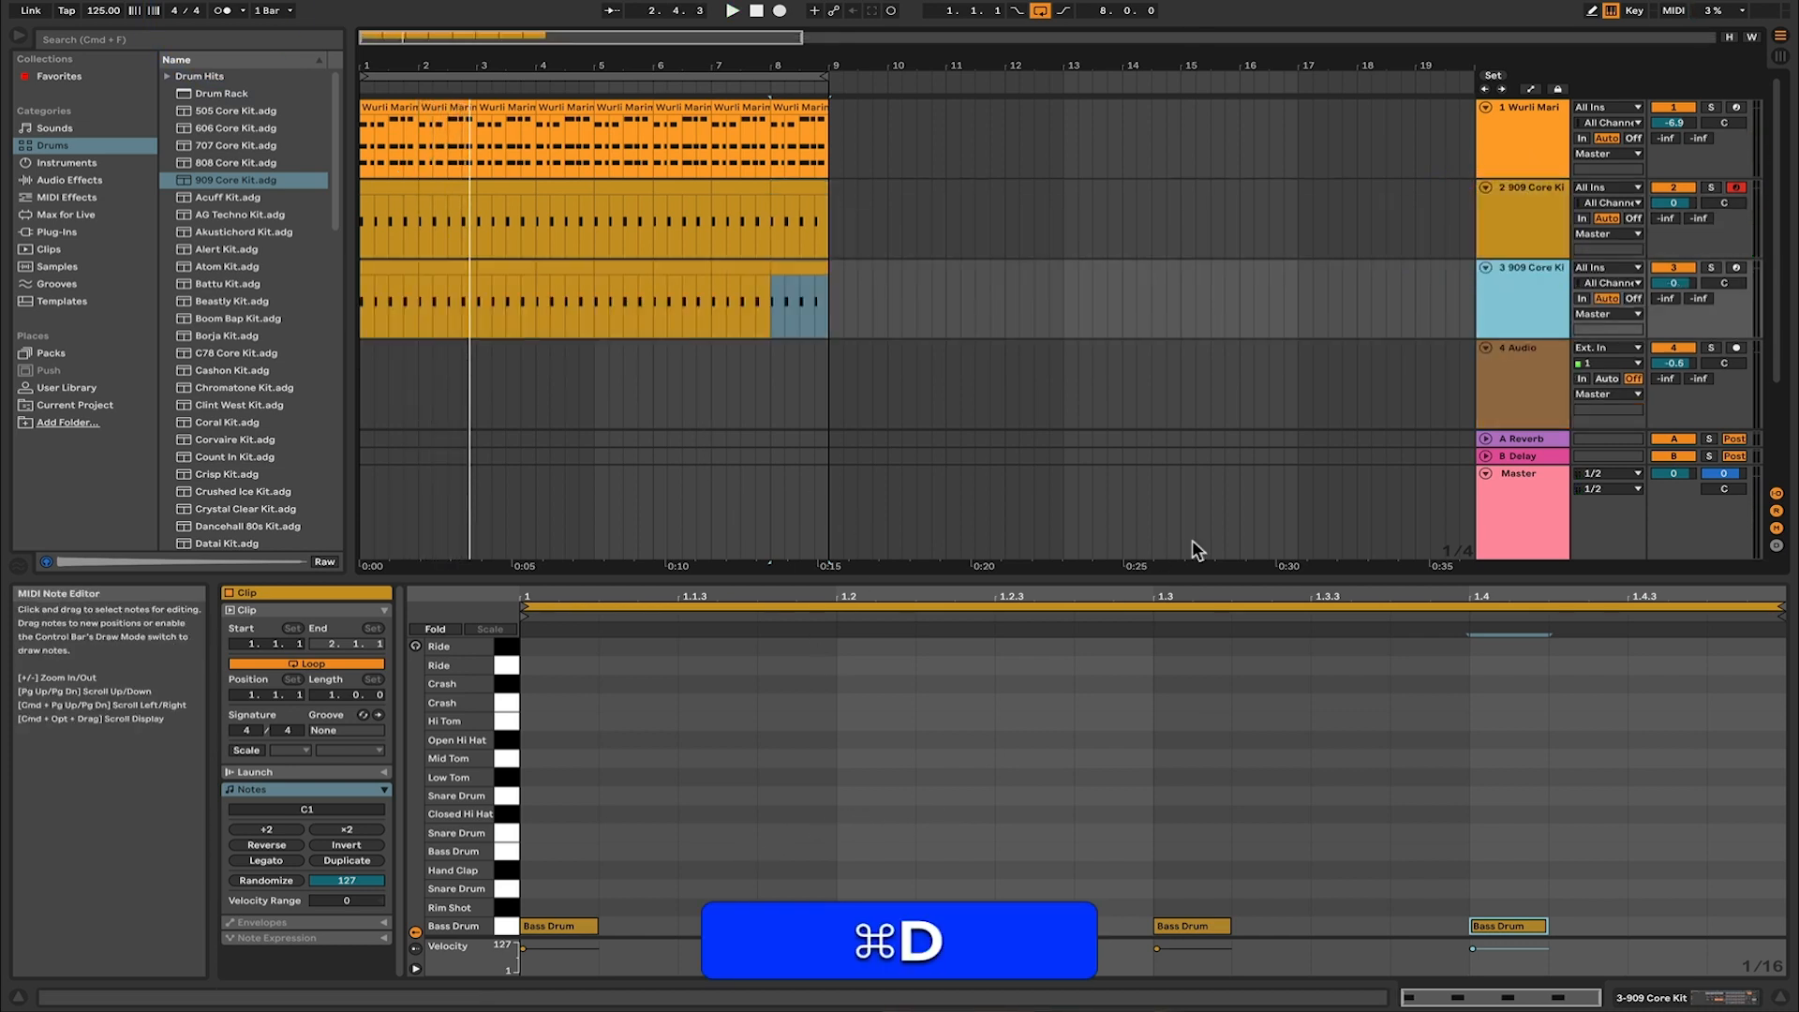
pyautogui.click(667, 268)
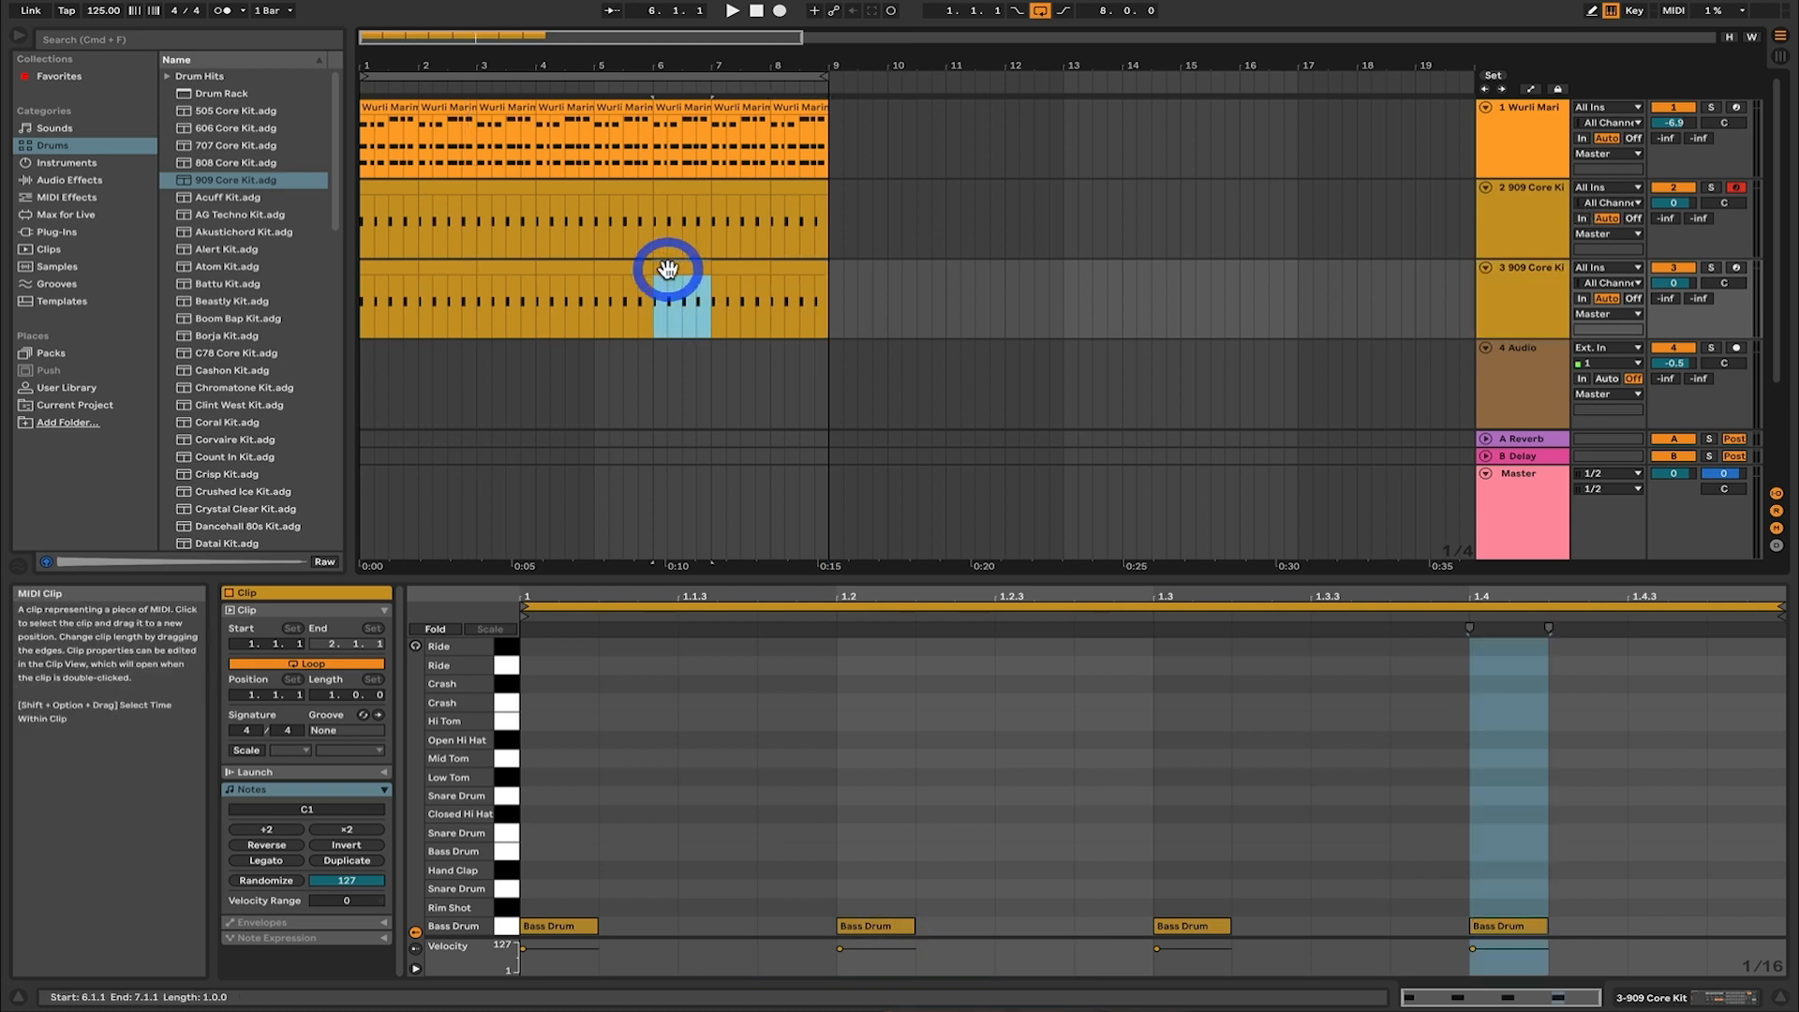
pyautogui.click(799, 270)
pyautogui.keyDown('shift'); pyautogui.click(382, 273); pyautogui.keyUp('shift')
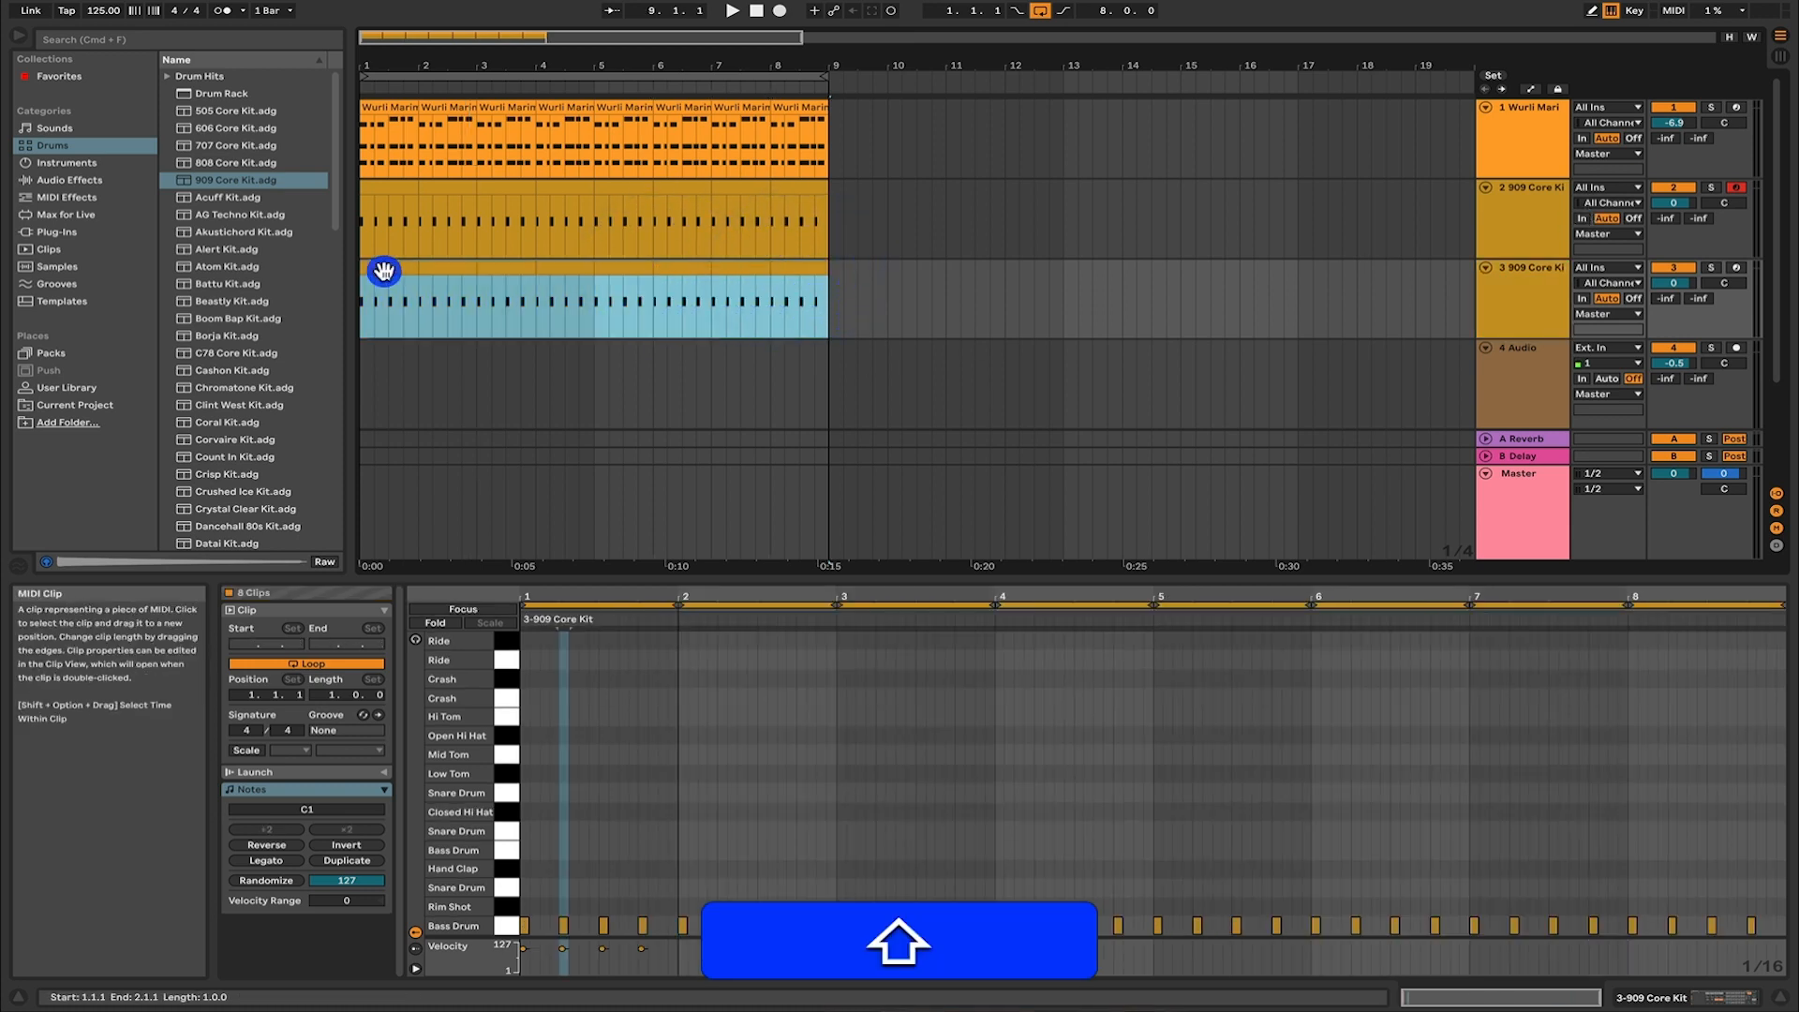
pyautogui.hotkey('shift', 'BackSpace')
# Step: Create a one-beat MIDI clip at bar 1 on the second 909 Core Kit track with a Hand Clap note at 1.1.2
pyautogui.click(381, 282)
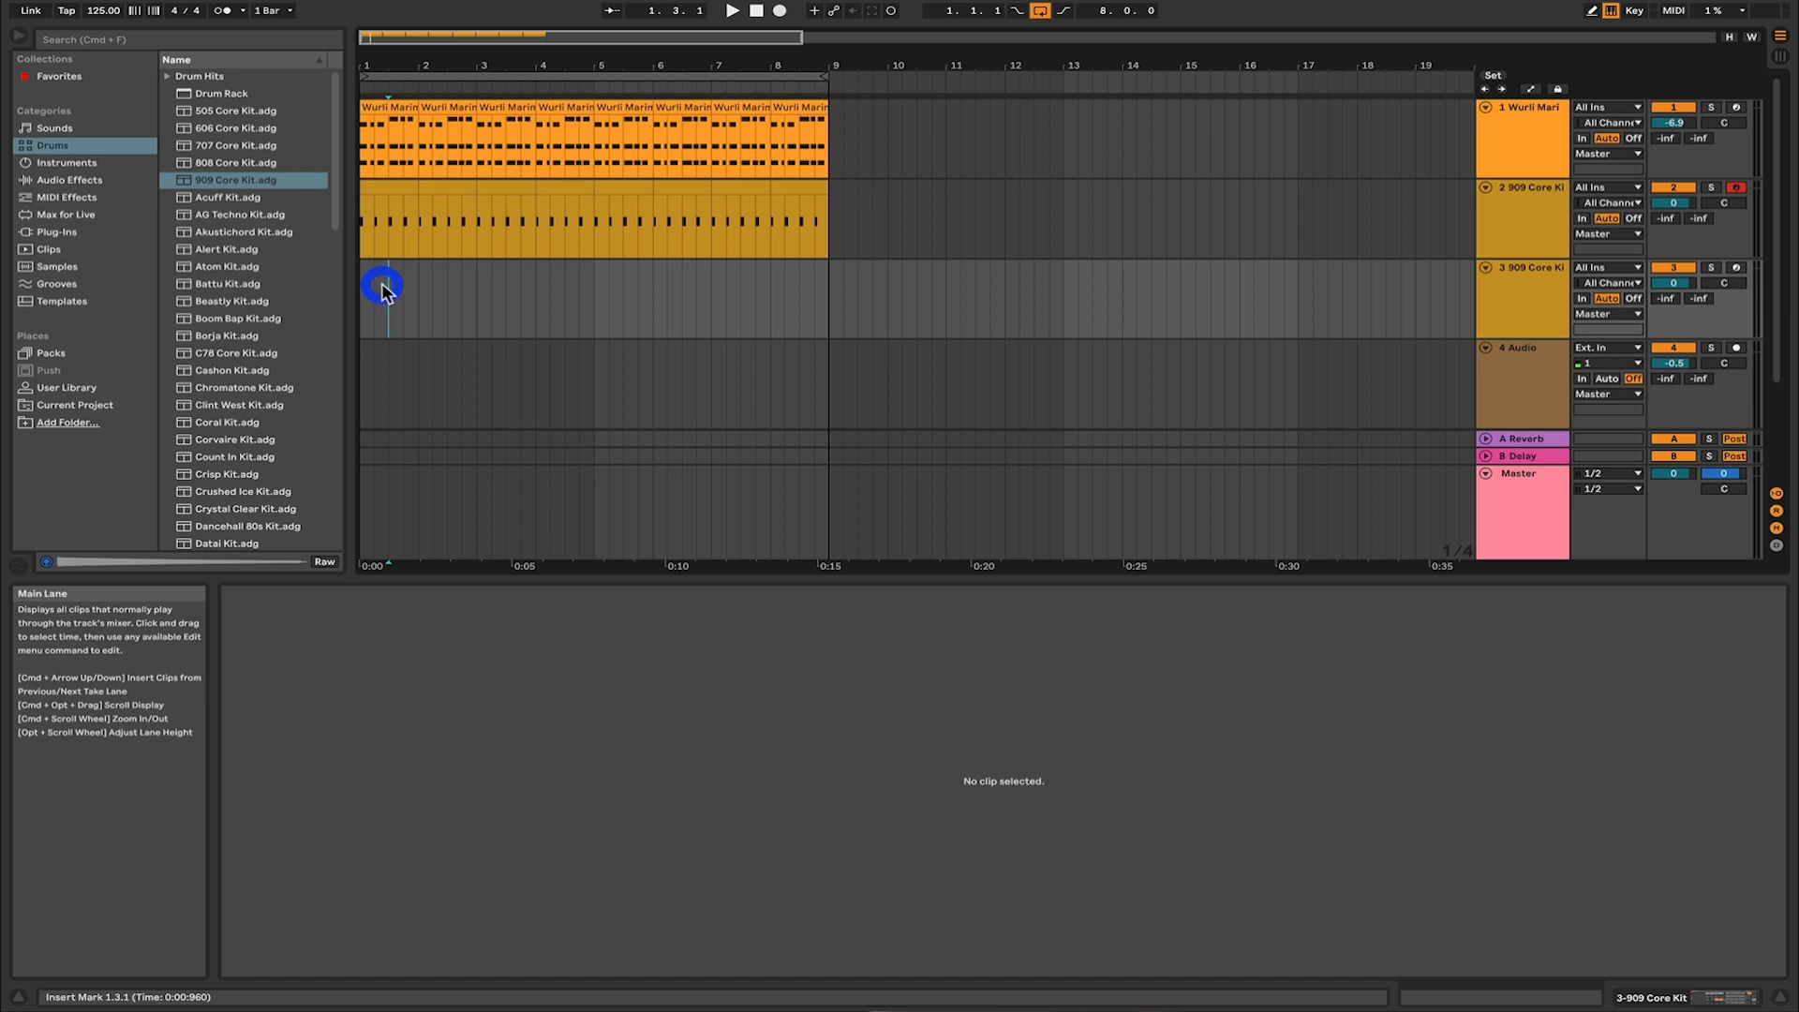
pyautogui.press('super+a')
pyautogui.click(505, 293)
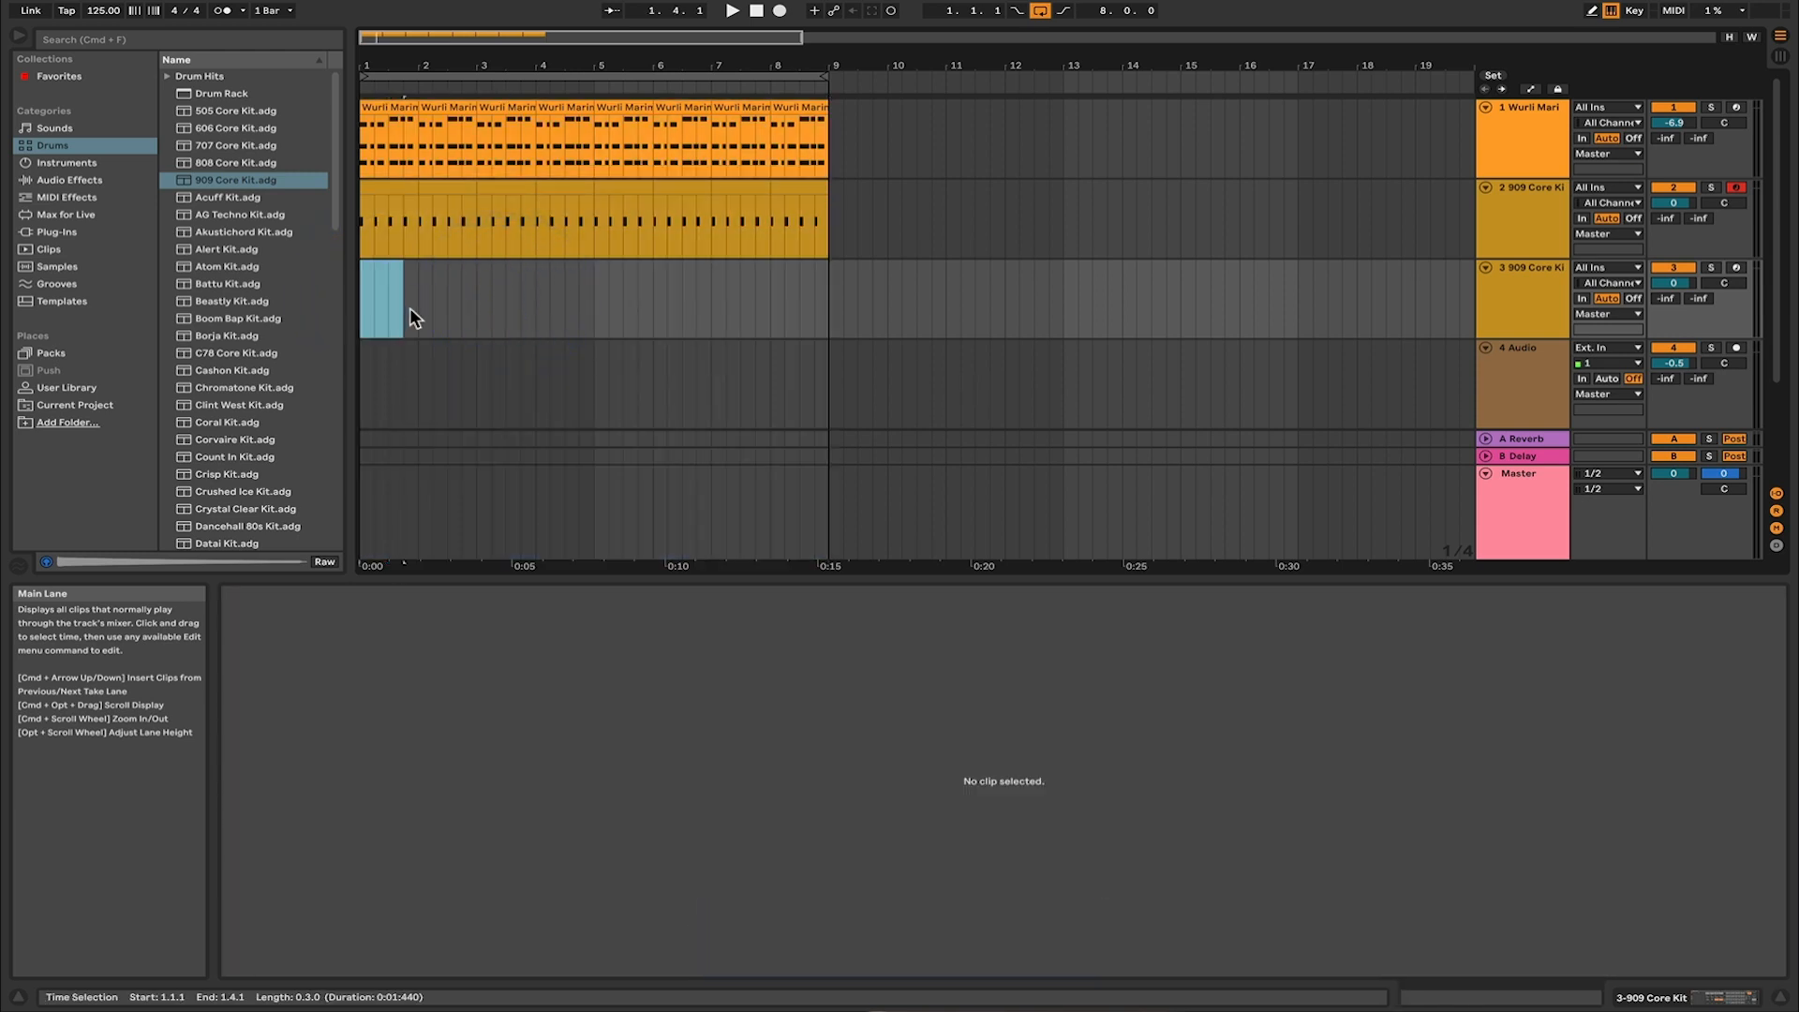
pyautogui.rightClick(401, 305)
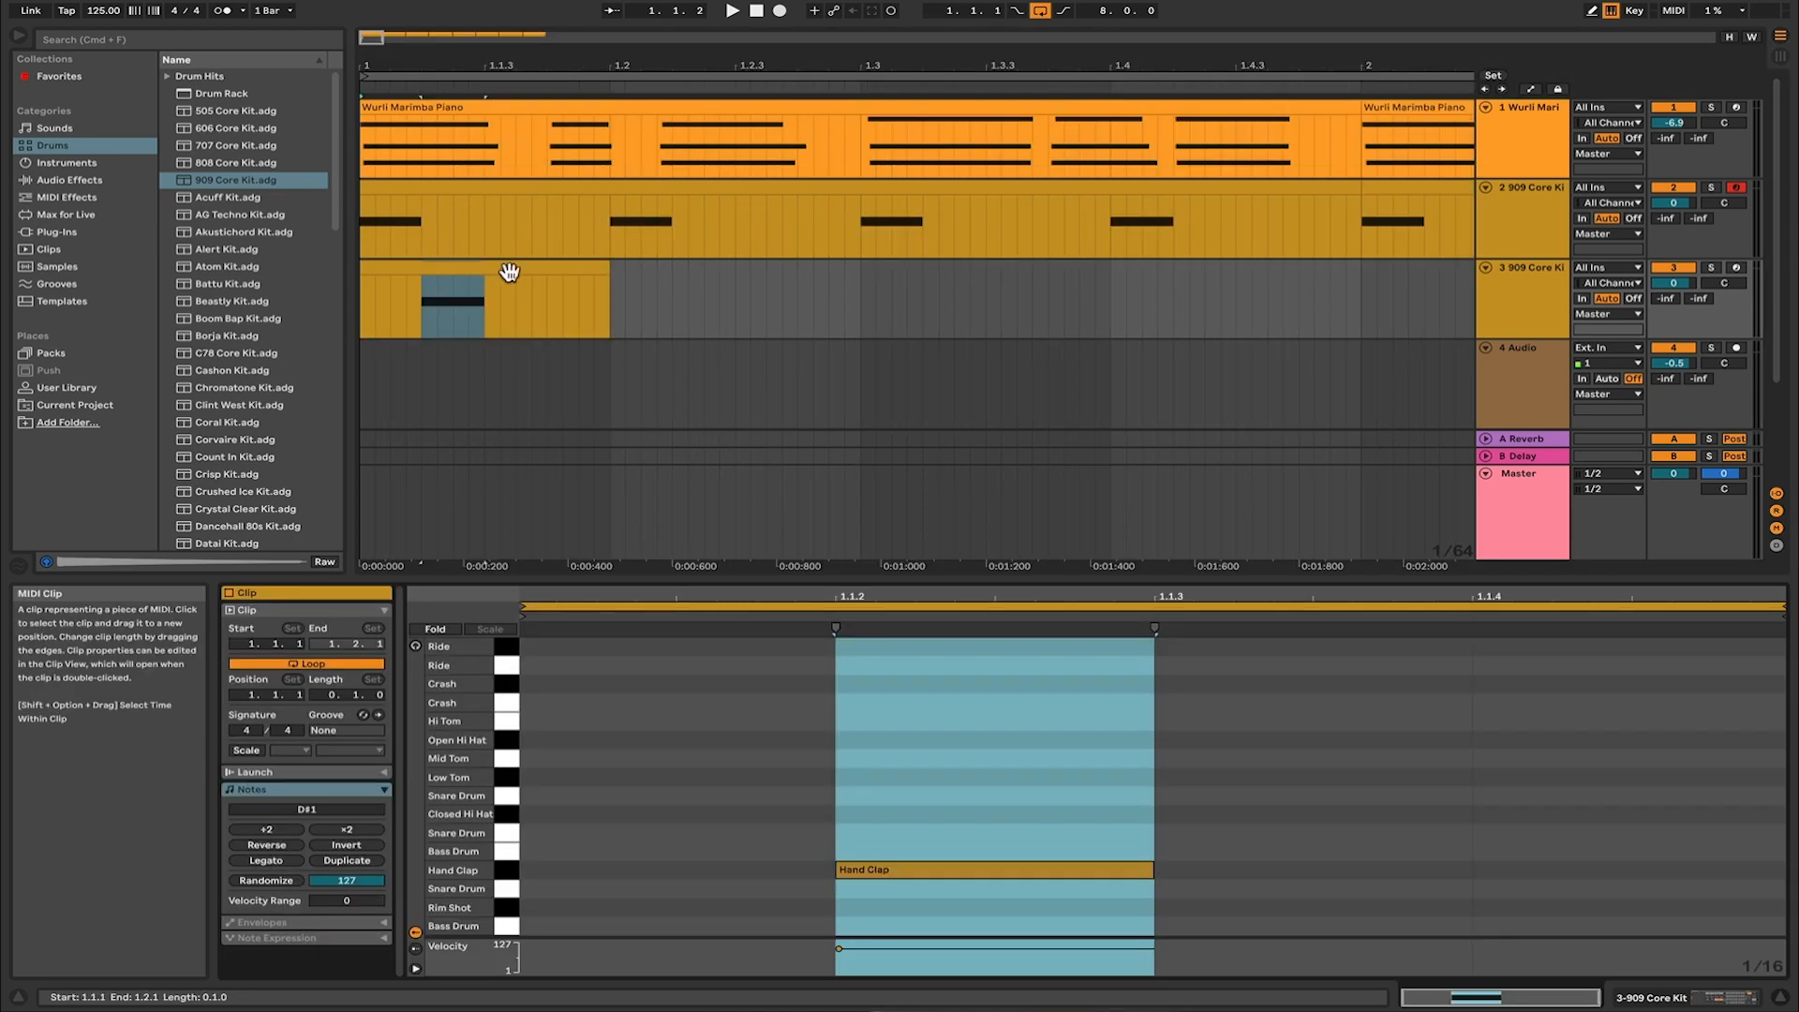
# Step: Move the clap clip so its Hand Clap note falls on beat 1.2 and trim the clip to the note
pyautogui.moveTo(548, 270); pyautogui.dragTo(612, 274)
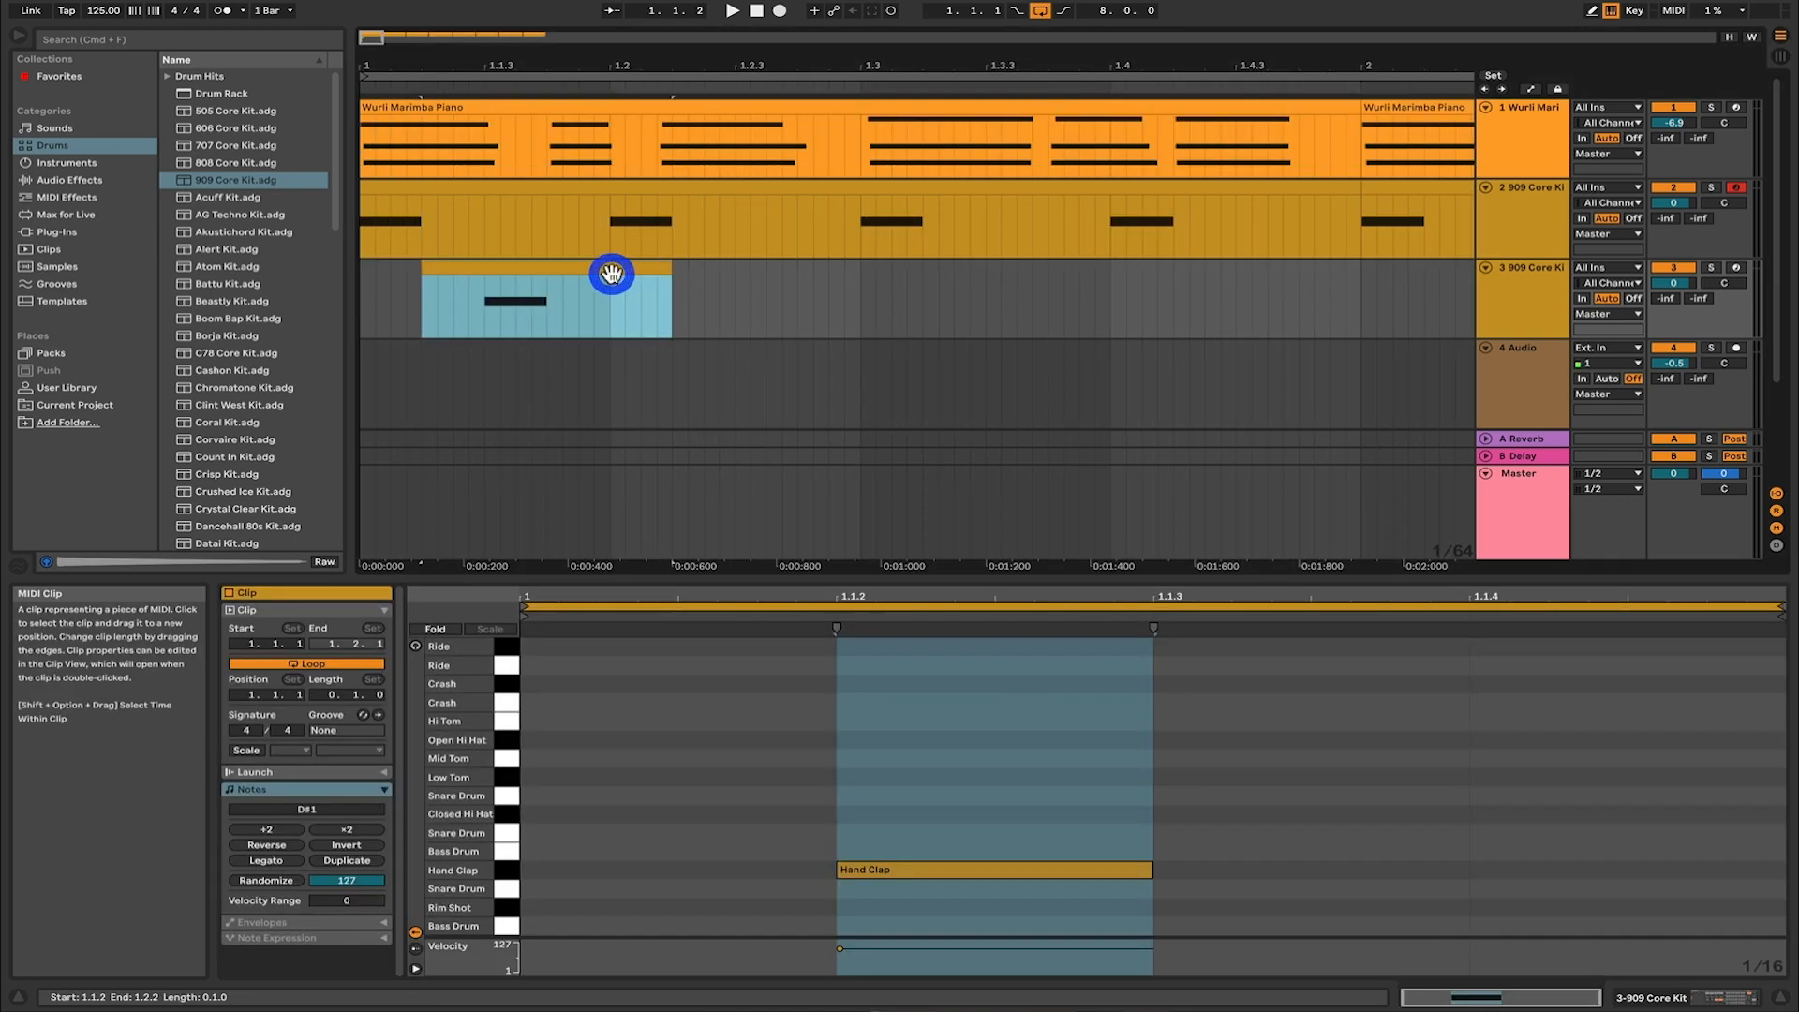
pyautogui.scroll(-5, 613, 275)
pyautogui.moveTo(431, 270); pyautogui.dragTo(462, 269)
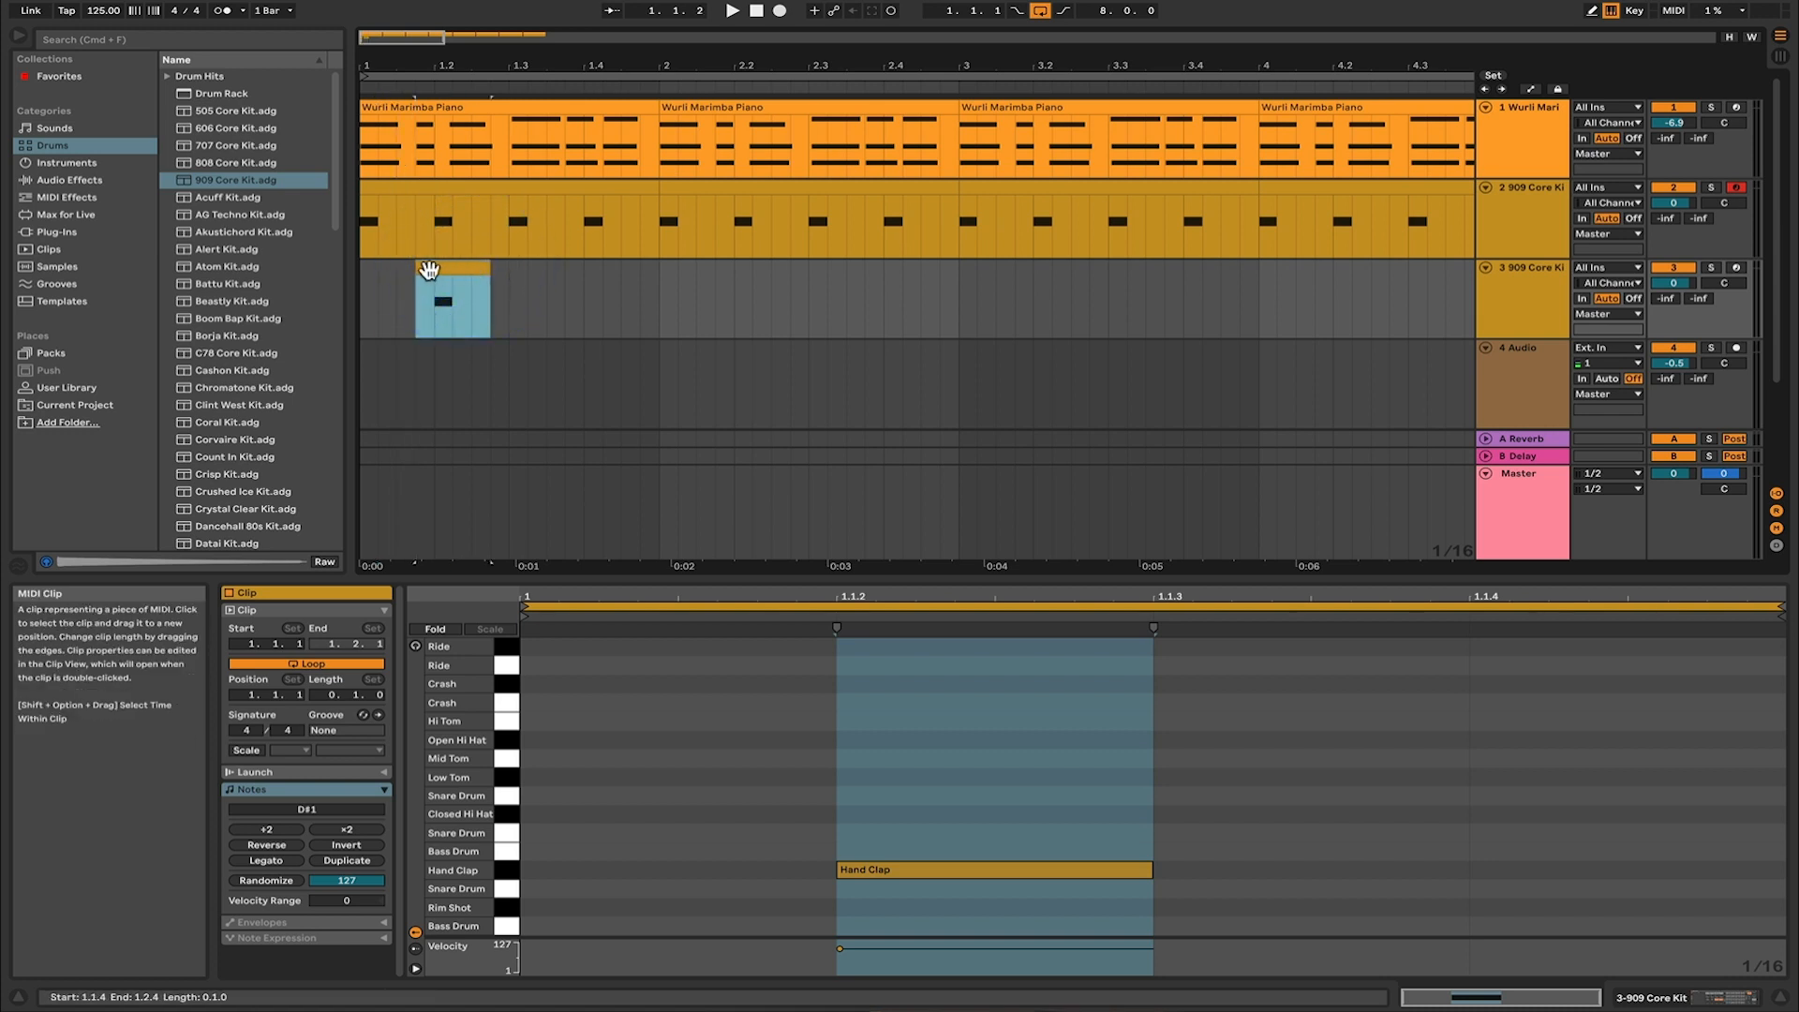
# Step: Duplicate the first half-bar of the clap track, including its empty space, repeatedly until the claps reach bar 9
pyautogui.moveTo(422, 270); pyautogui.dragTo(187, 281)
pyautogui.click(458, 270)
pyautogui.press('super+d')
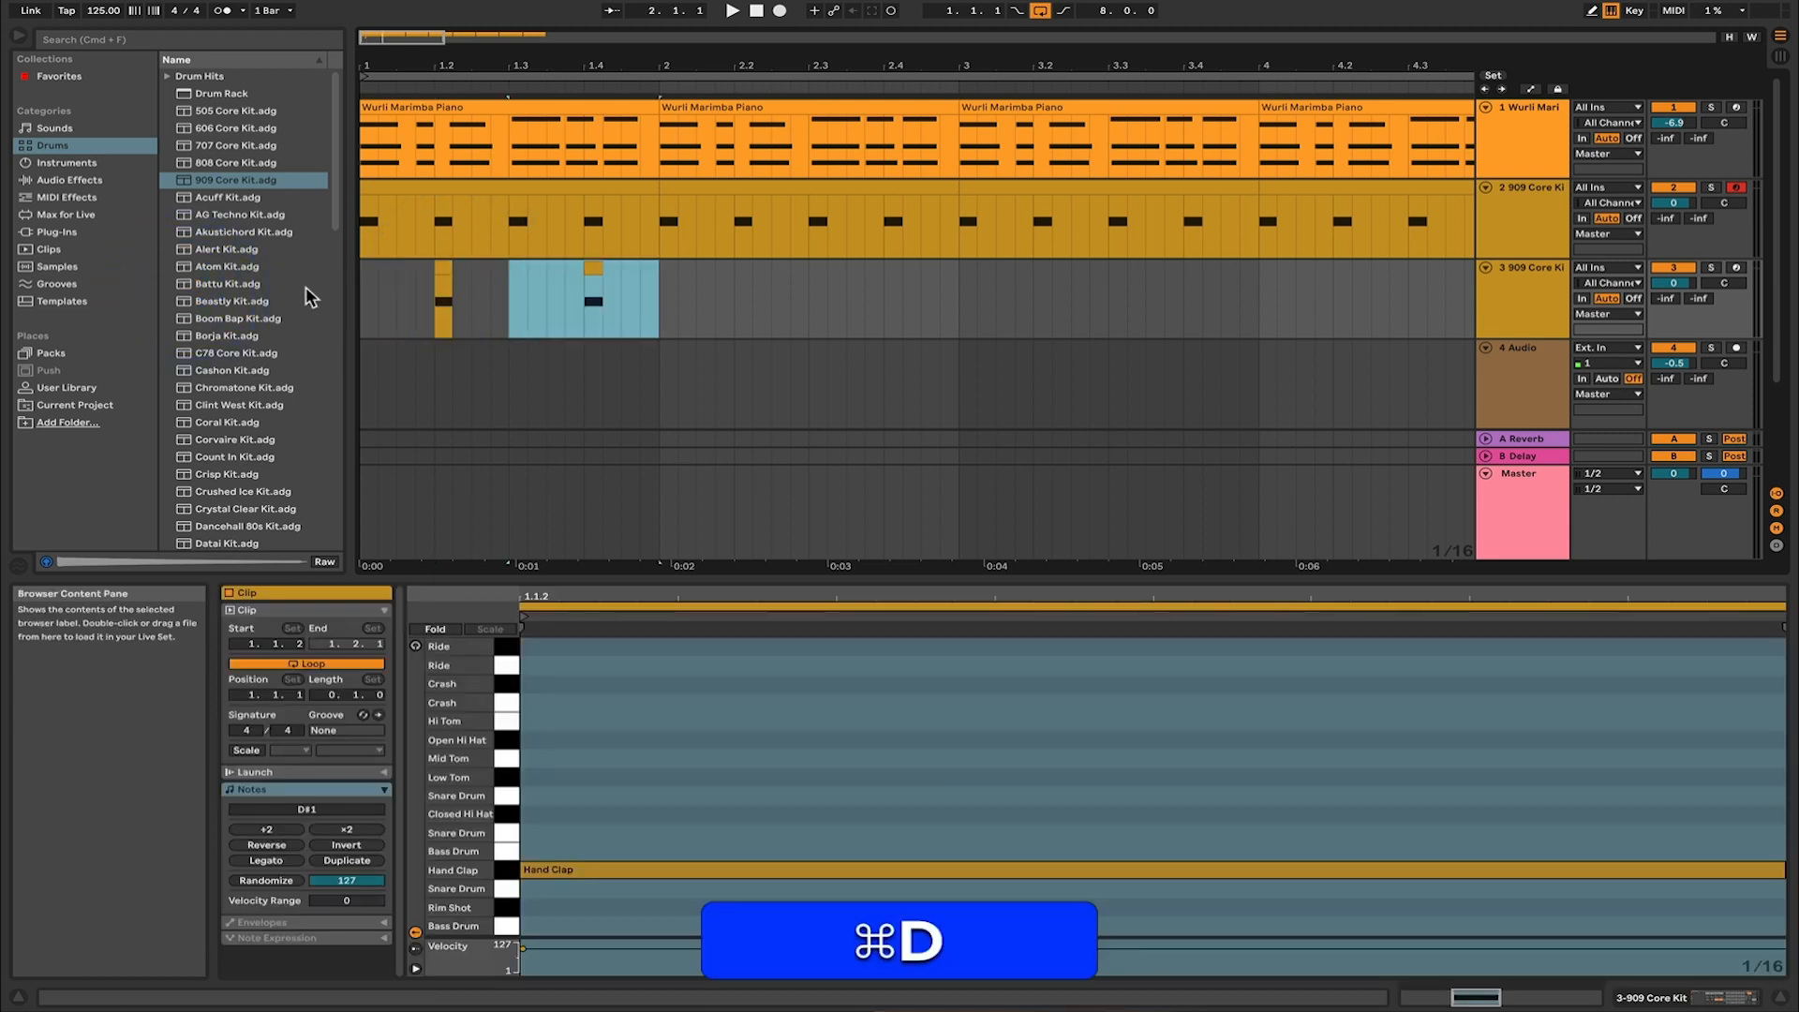
pyautogui.press('super+d')
pyautogui.press('super+d')
pyautogui.press('super+d')
pyautogui.press('super+d')
pyautogui.press('super+d')
pyautogui.scroll(-5, 677, 385)
pyautogui.press('super+d')
pyautogui.press('super+d')
pyautogui.press('super+d')
pyautogui.press('super+d')
pyautogui.press('super+d')
pyautogui.press('super+d')
pyautogui.press('super+d')
pyautogui.press('super+d')
pyautogui.press('super+d')
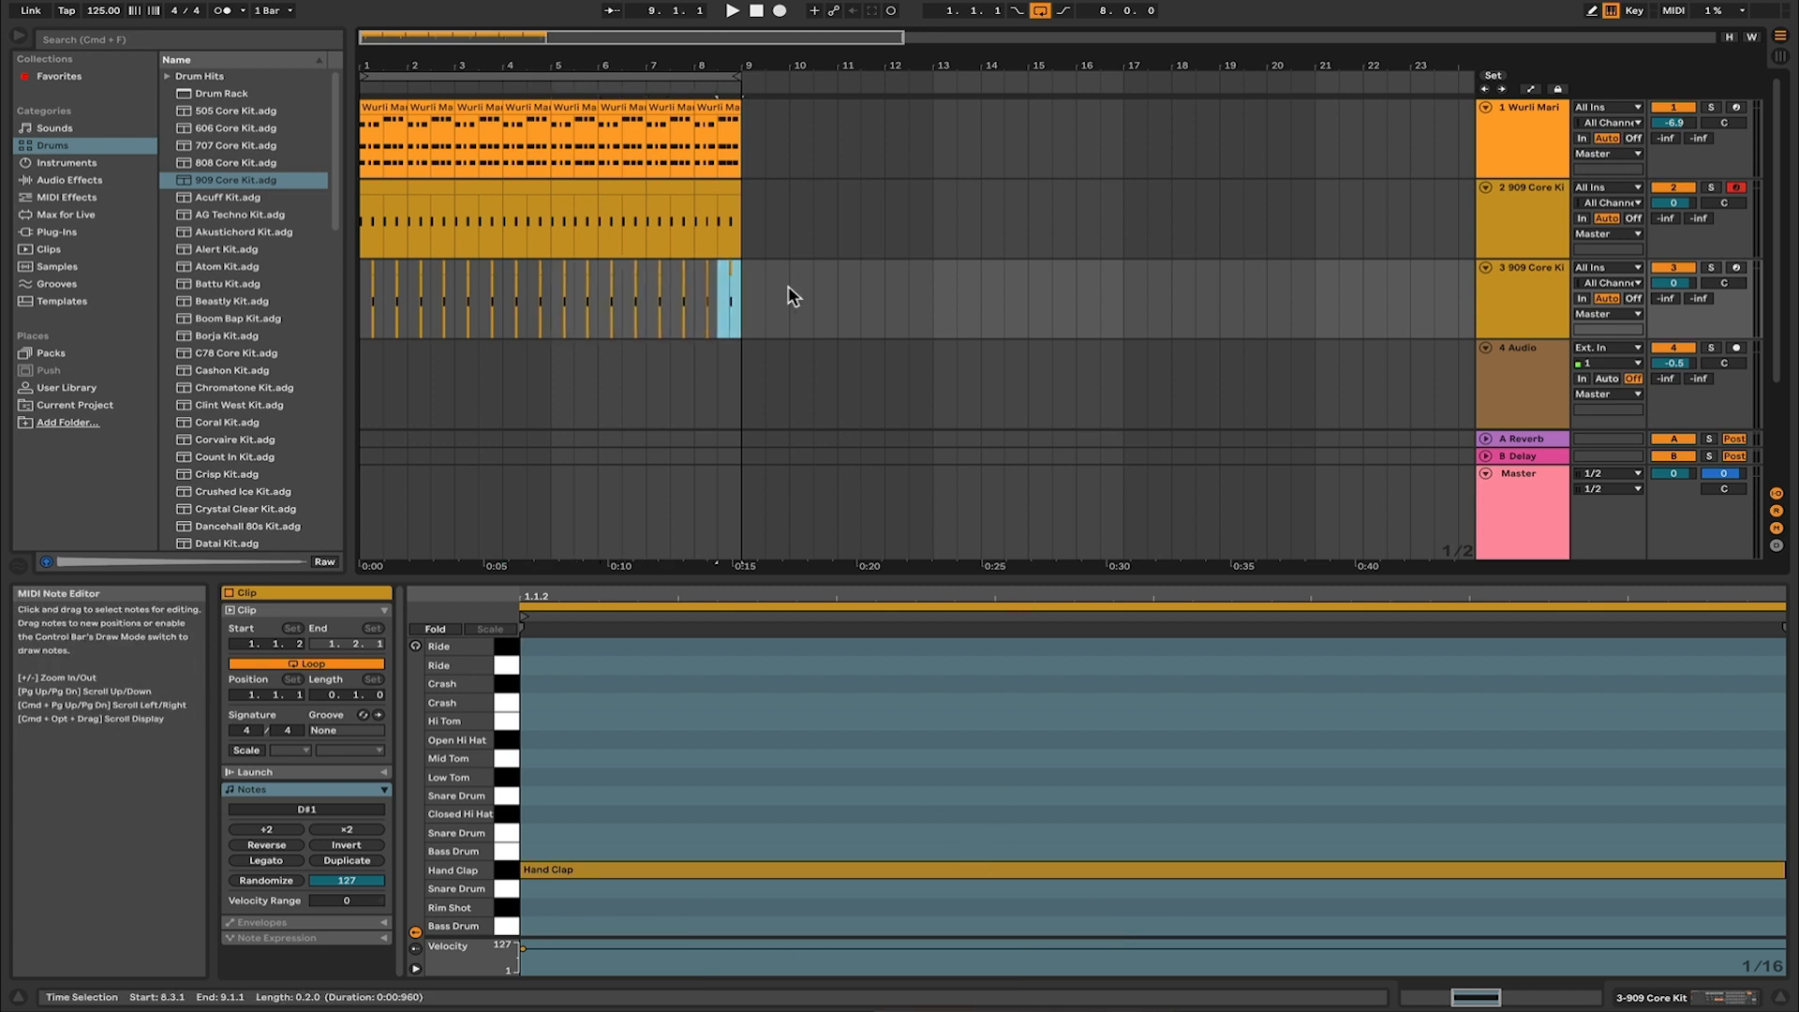
# Step: Consolidate the clap clips and the kick clips into one eight-bar clip per track
pyautogui.moveTo(743, 291); pyautogui.dragTo(245, 324)
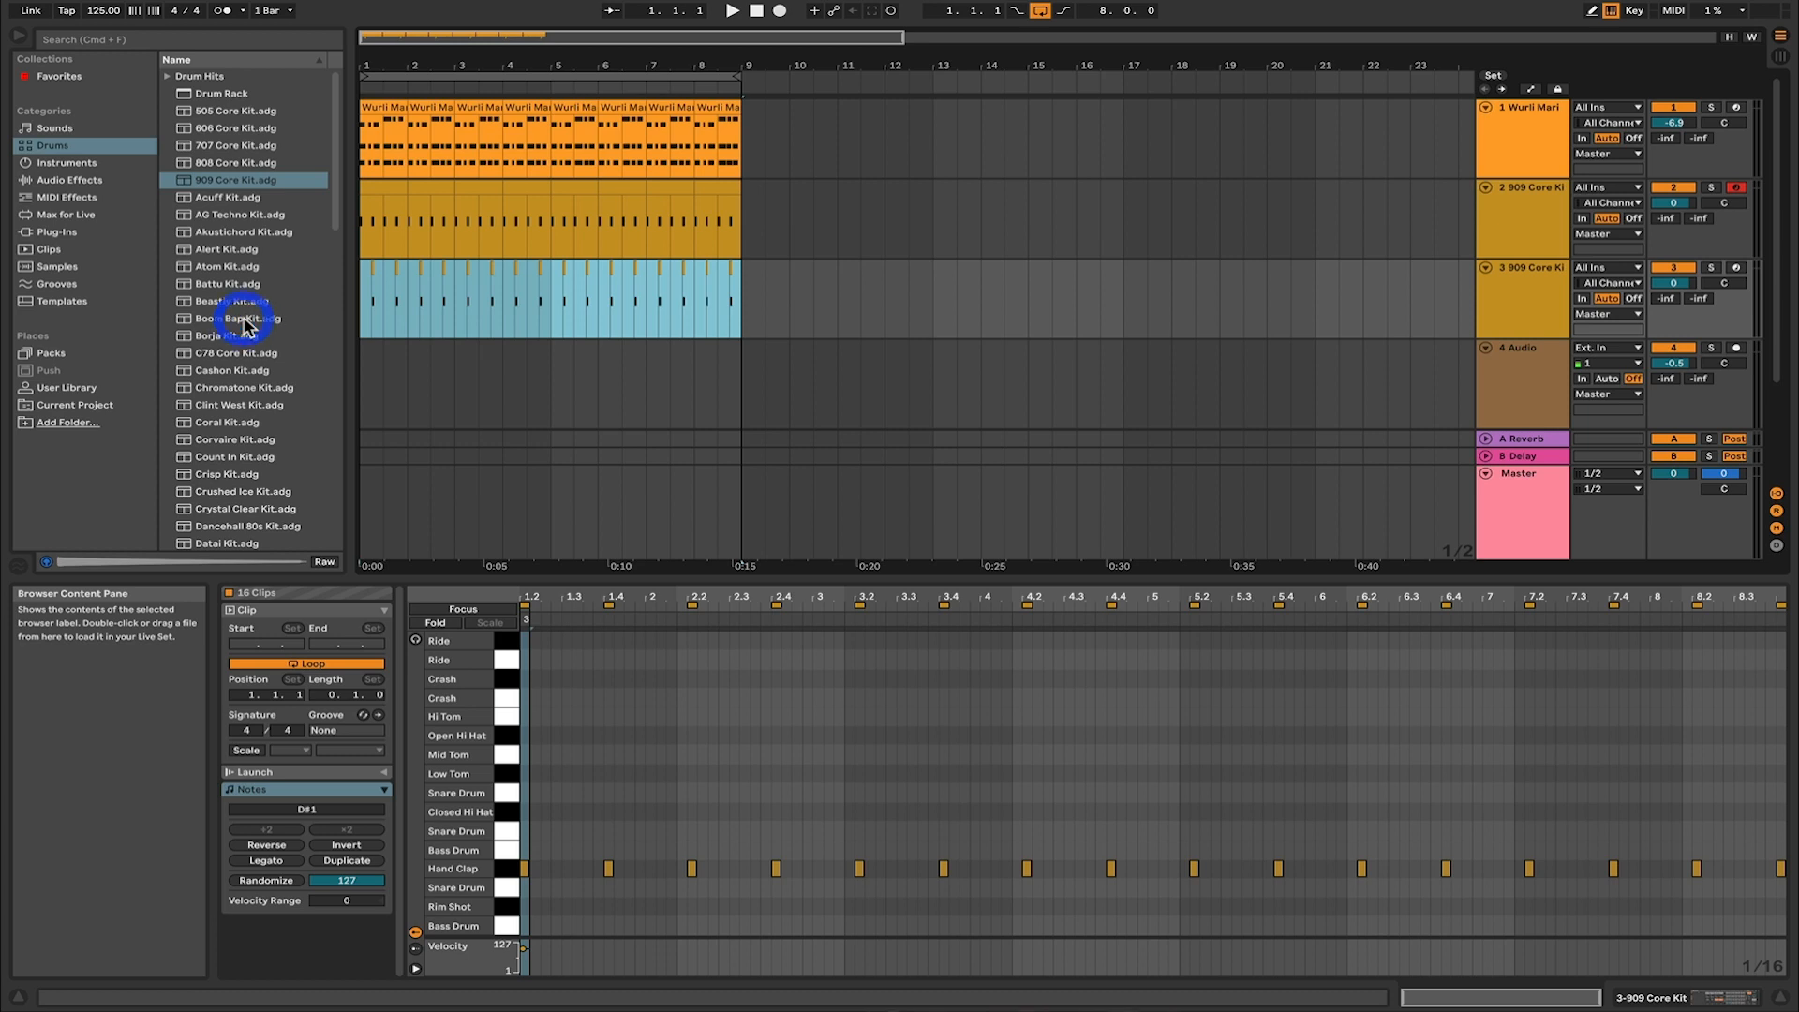
pyautogui.press('super')
pyautogui.press('super+j')
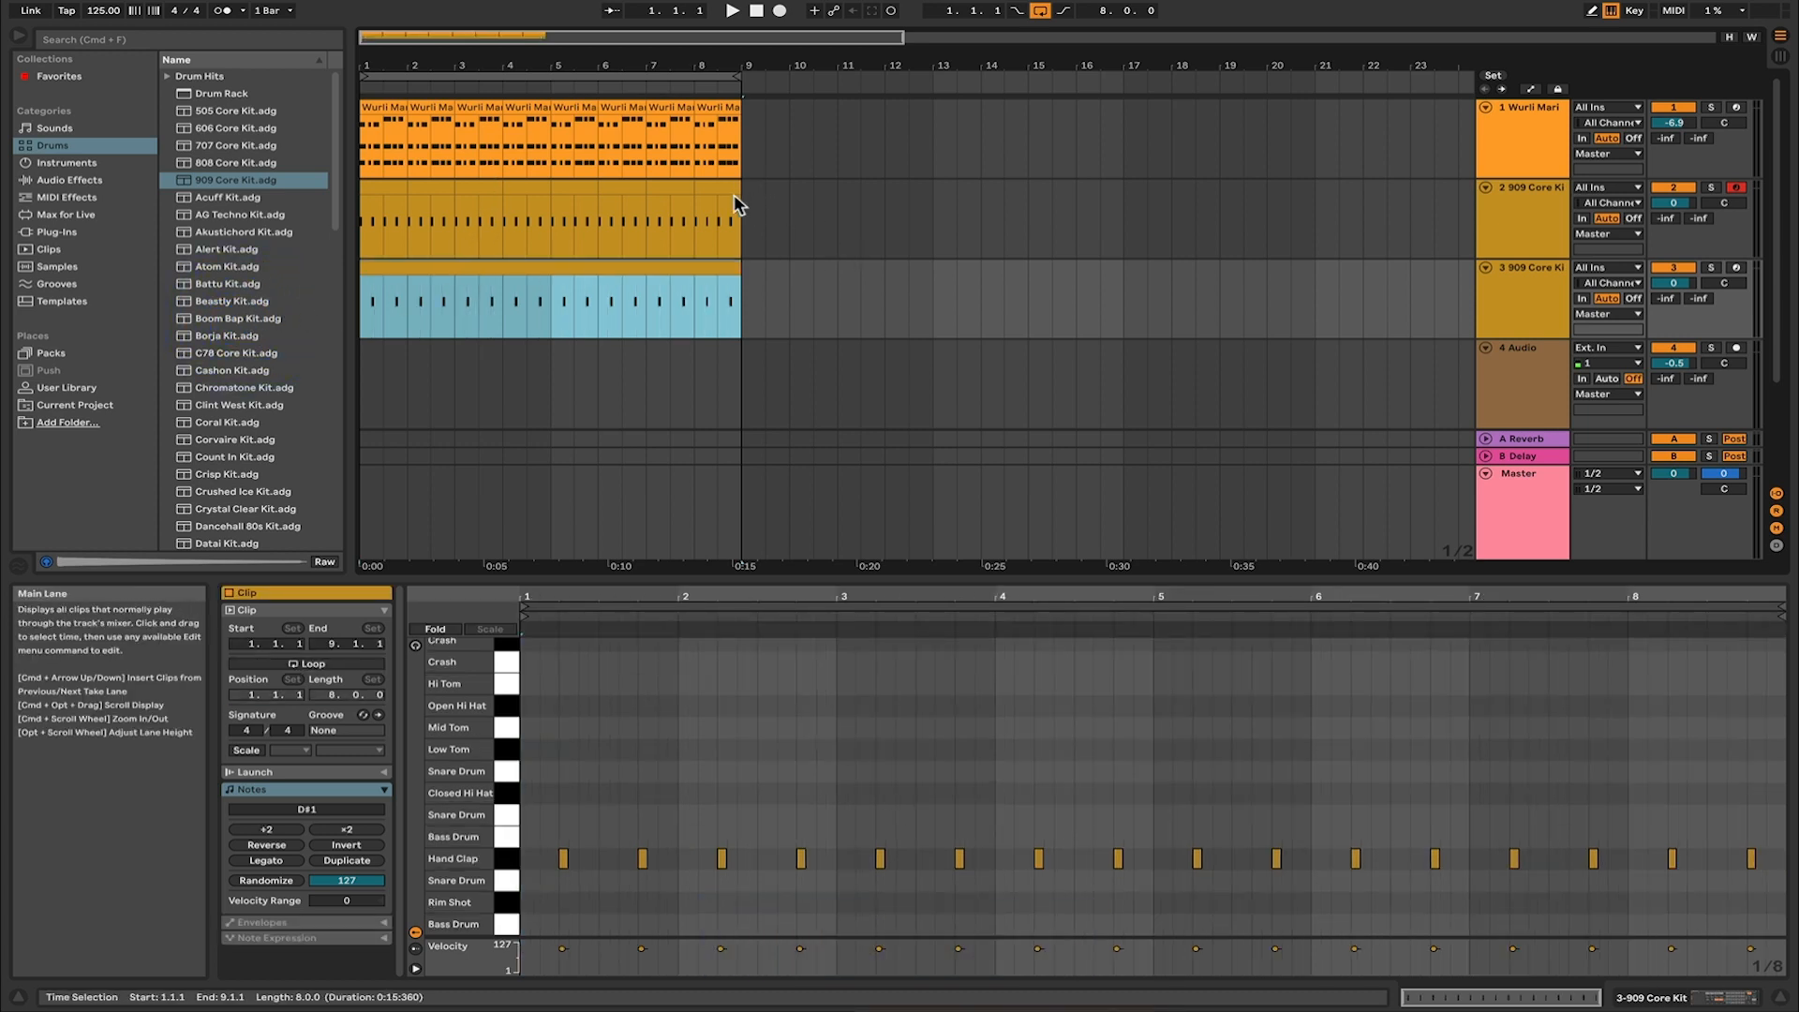
pyautogui.moveTo(737, 198); pyautogui.dragTo(268, 217)
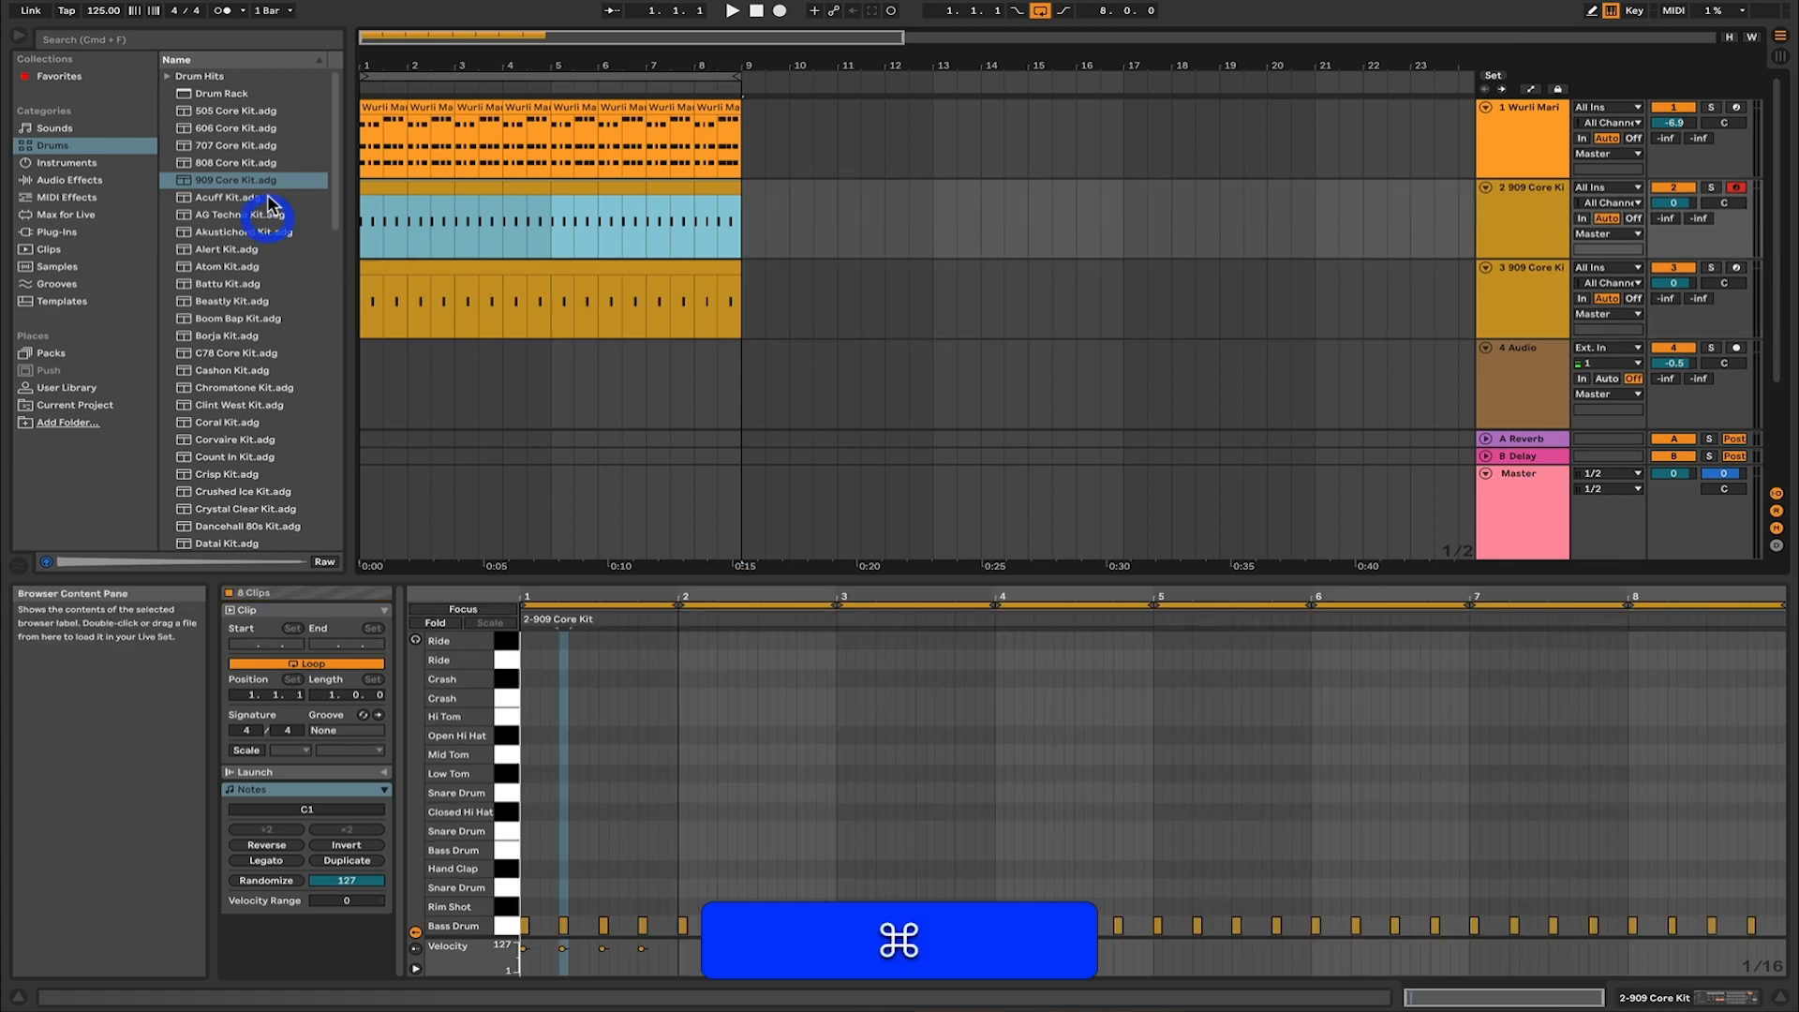
pyautogui.press('super+j')
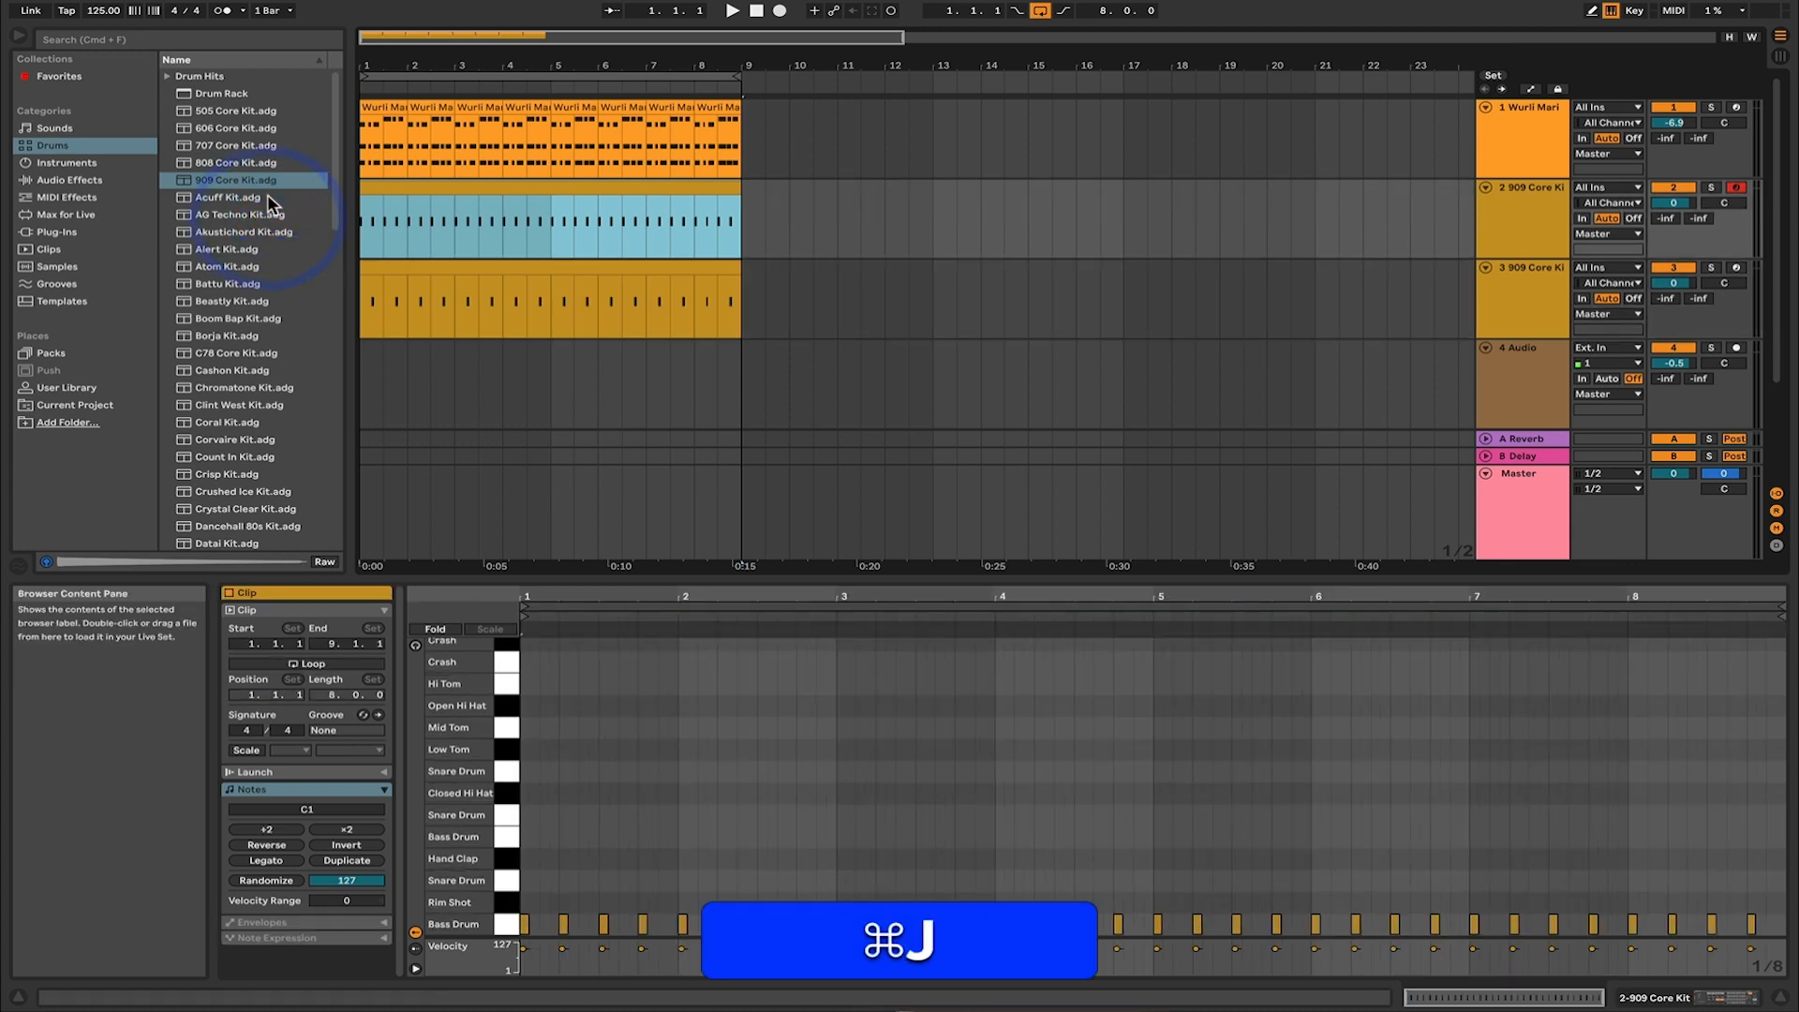
# Step: Rename the bass drum track as KICK and the hand clap track as SNARE
pyautogui.click(549, 269)
pyautogui.click(669, 202)
pyautogui.click(1518, 200)
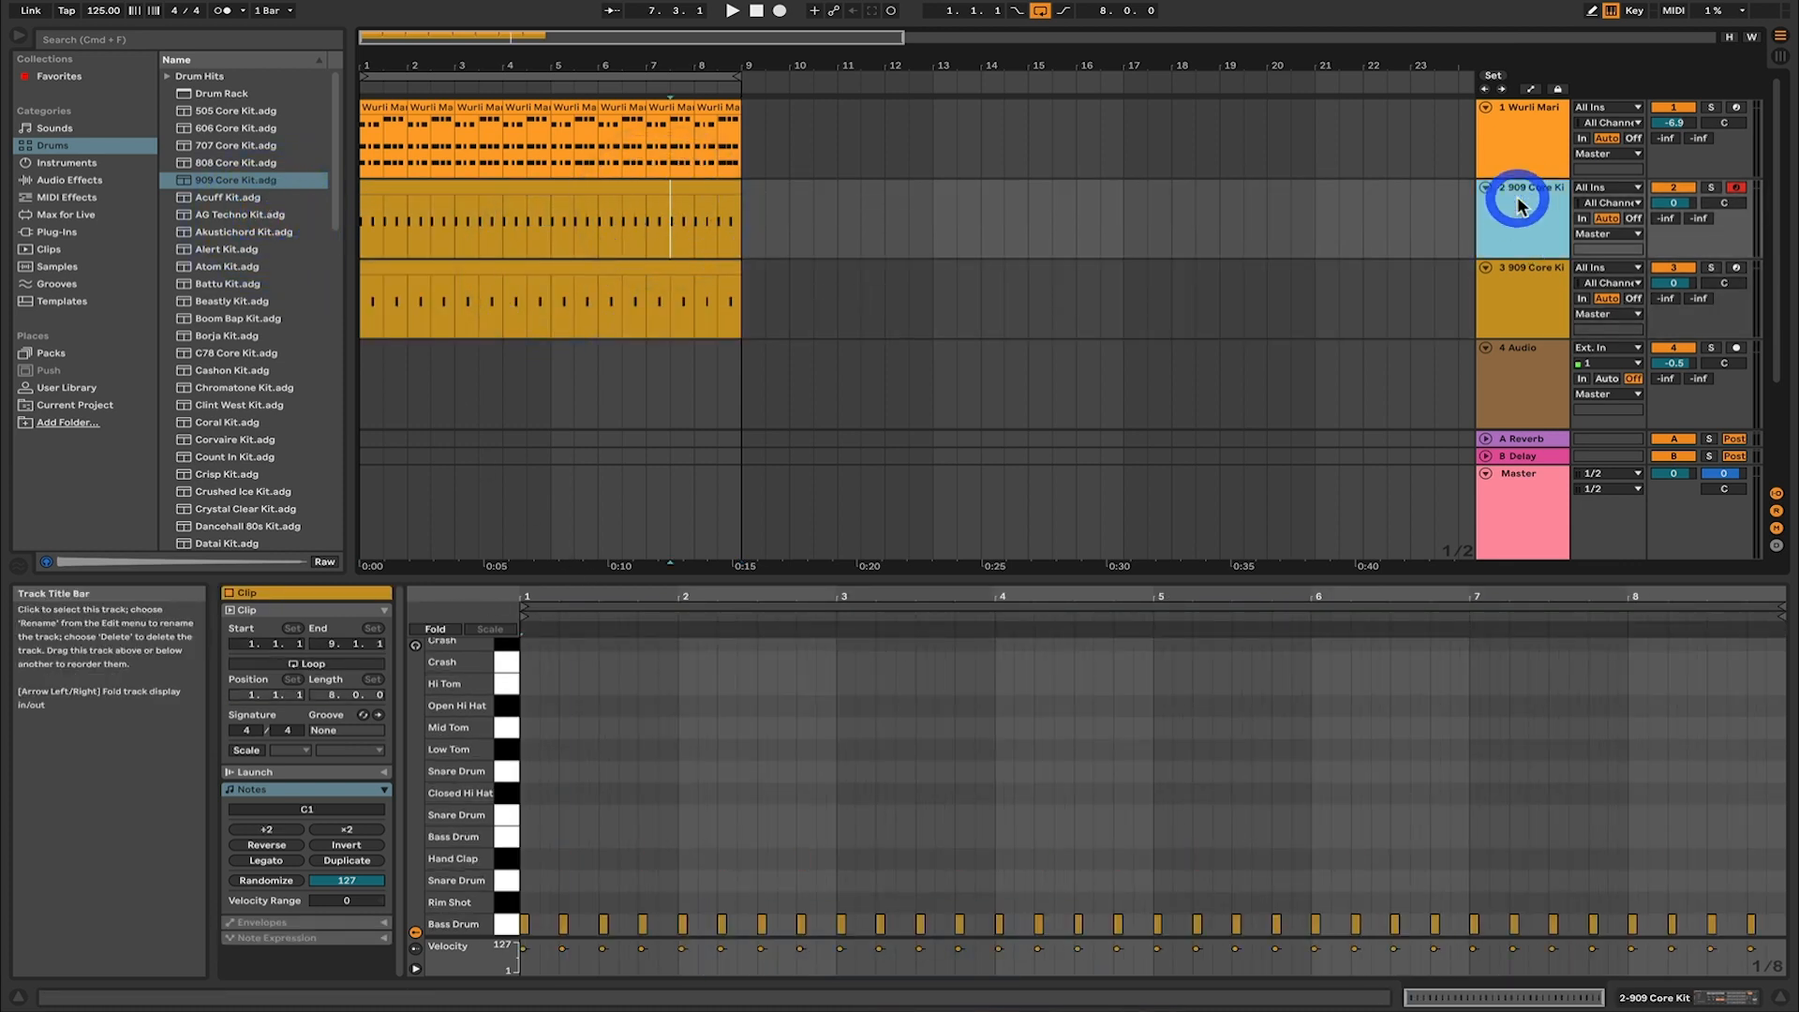
pyautogui.press('super+r')
pyautogui.write('KICK')
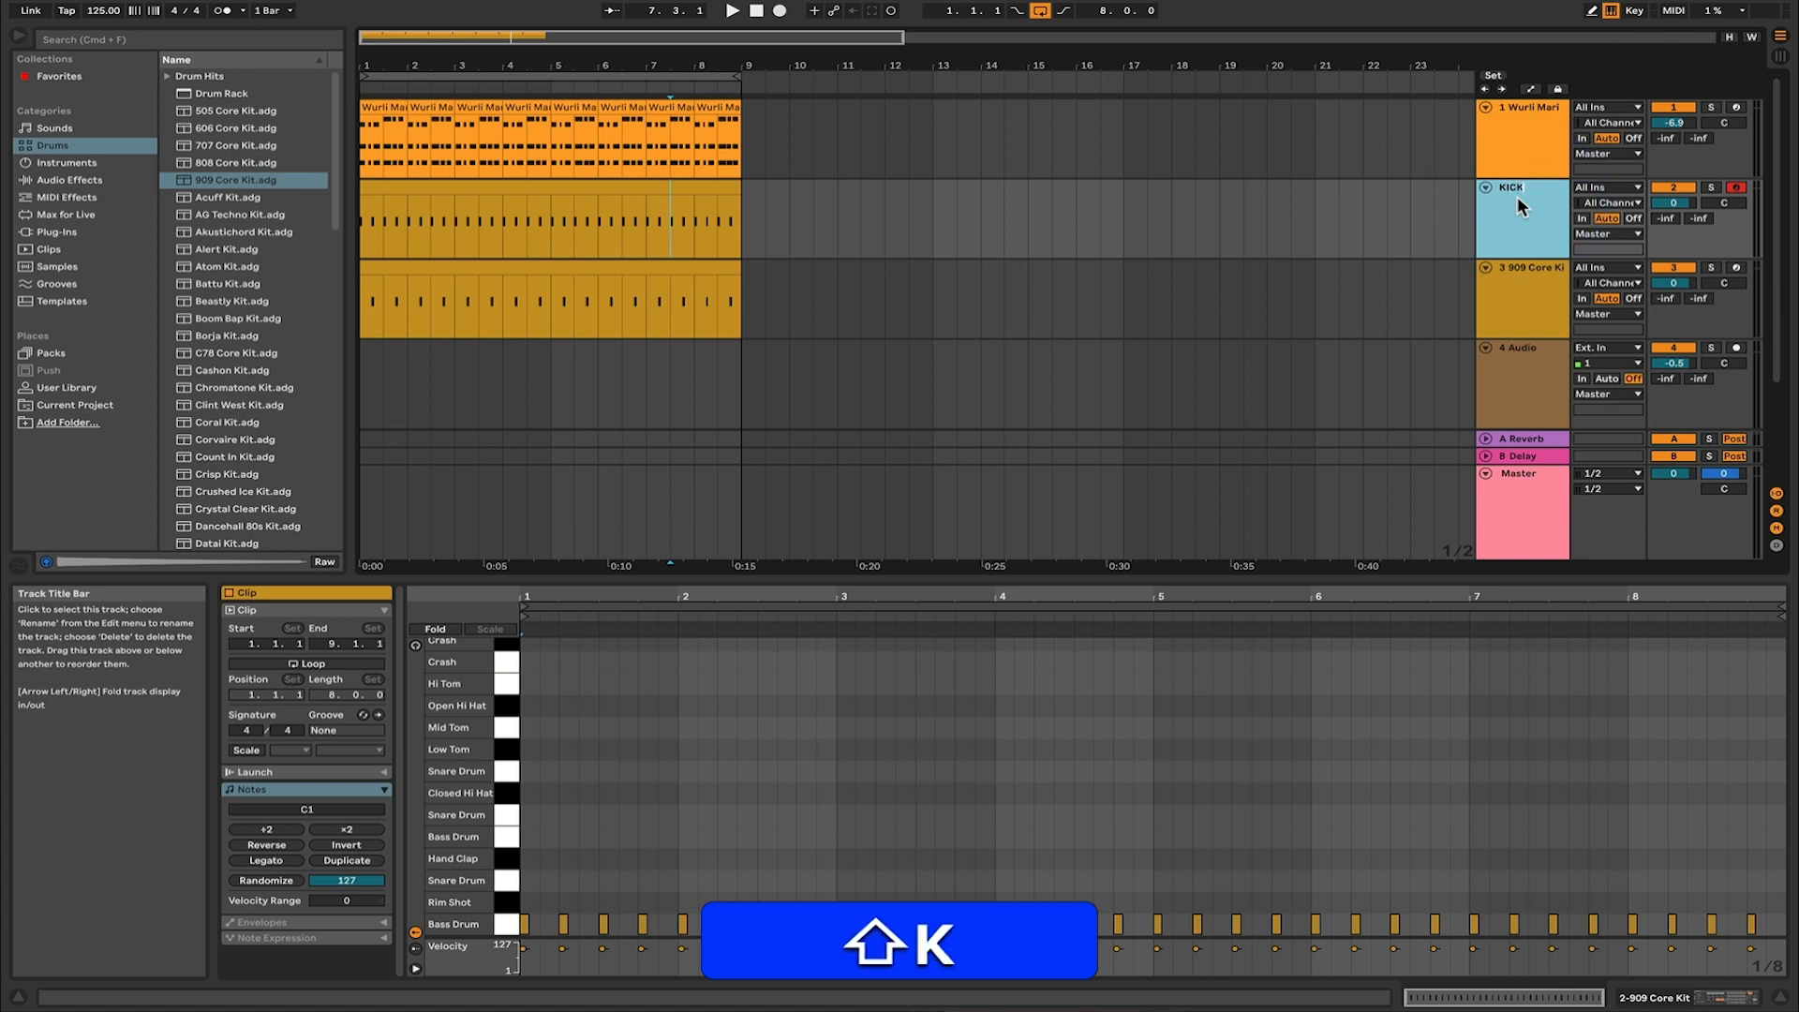
pyautogui.click(1525, 281)
pyautogui.press('super+r')
pyautogui.write('SNA')
# Step: Rename the Wurli Marimba Piano track as KEYS and play the arrangement briefly
pyautogui.click(1525, 134)
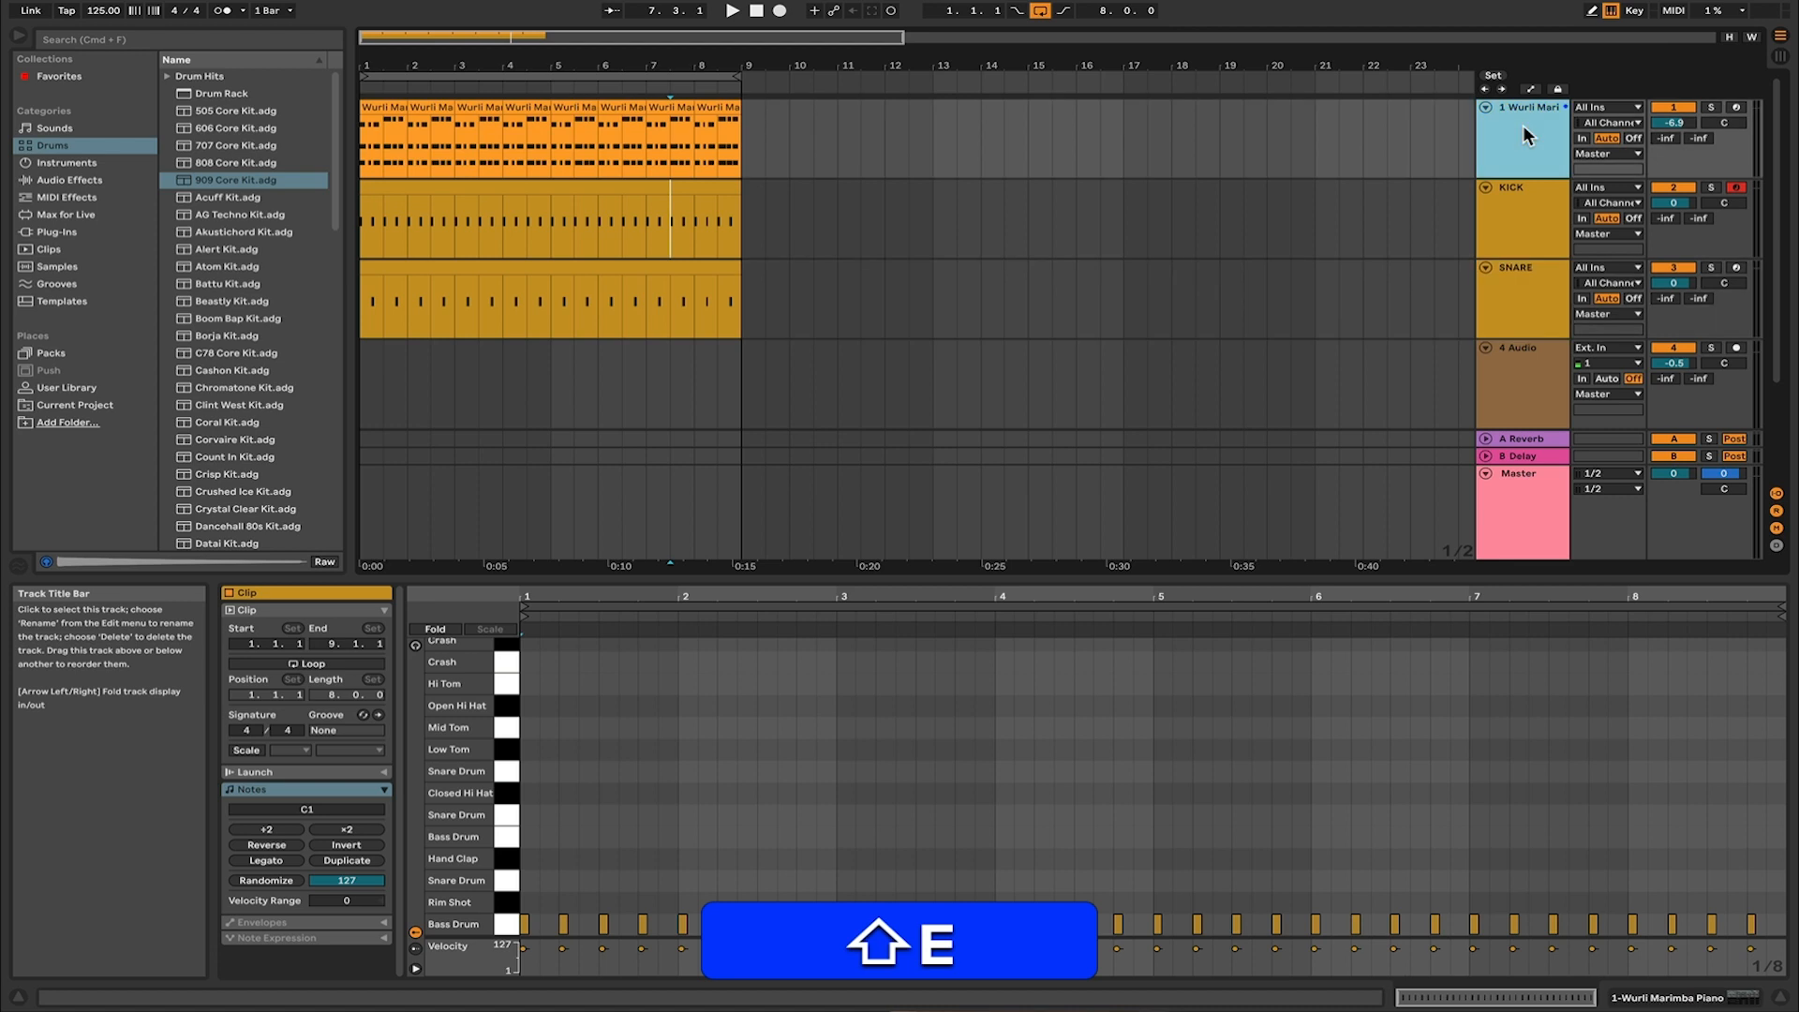
pyautogui.press('shift+super+r')
pyautogui.write('KEYS')
pyautogui.hotkey('shift', 'Return')
pyautogui.press('space')
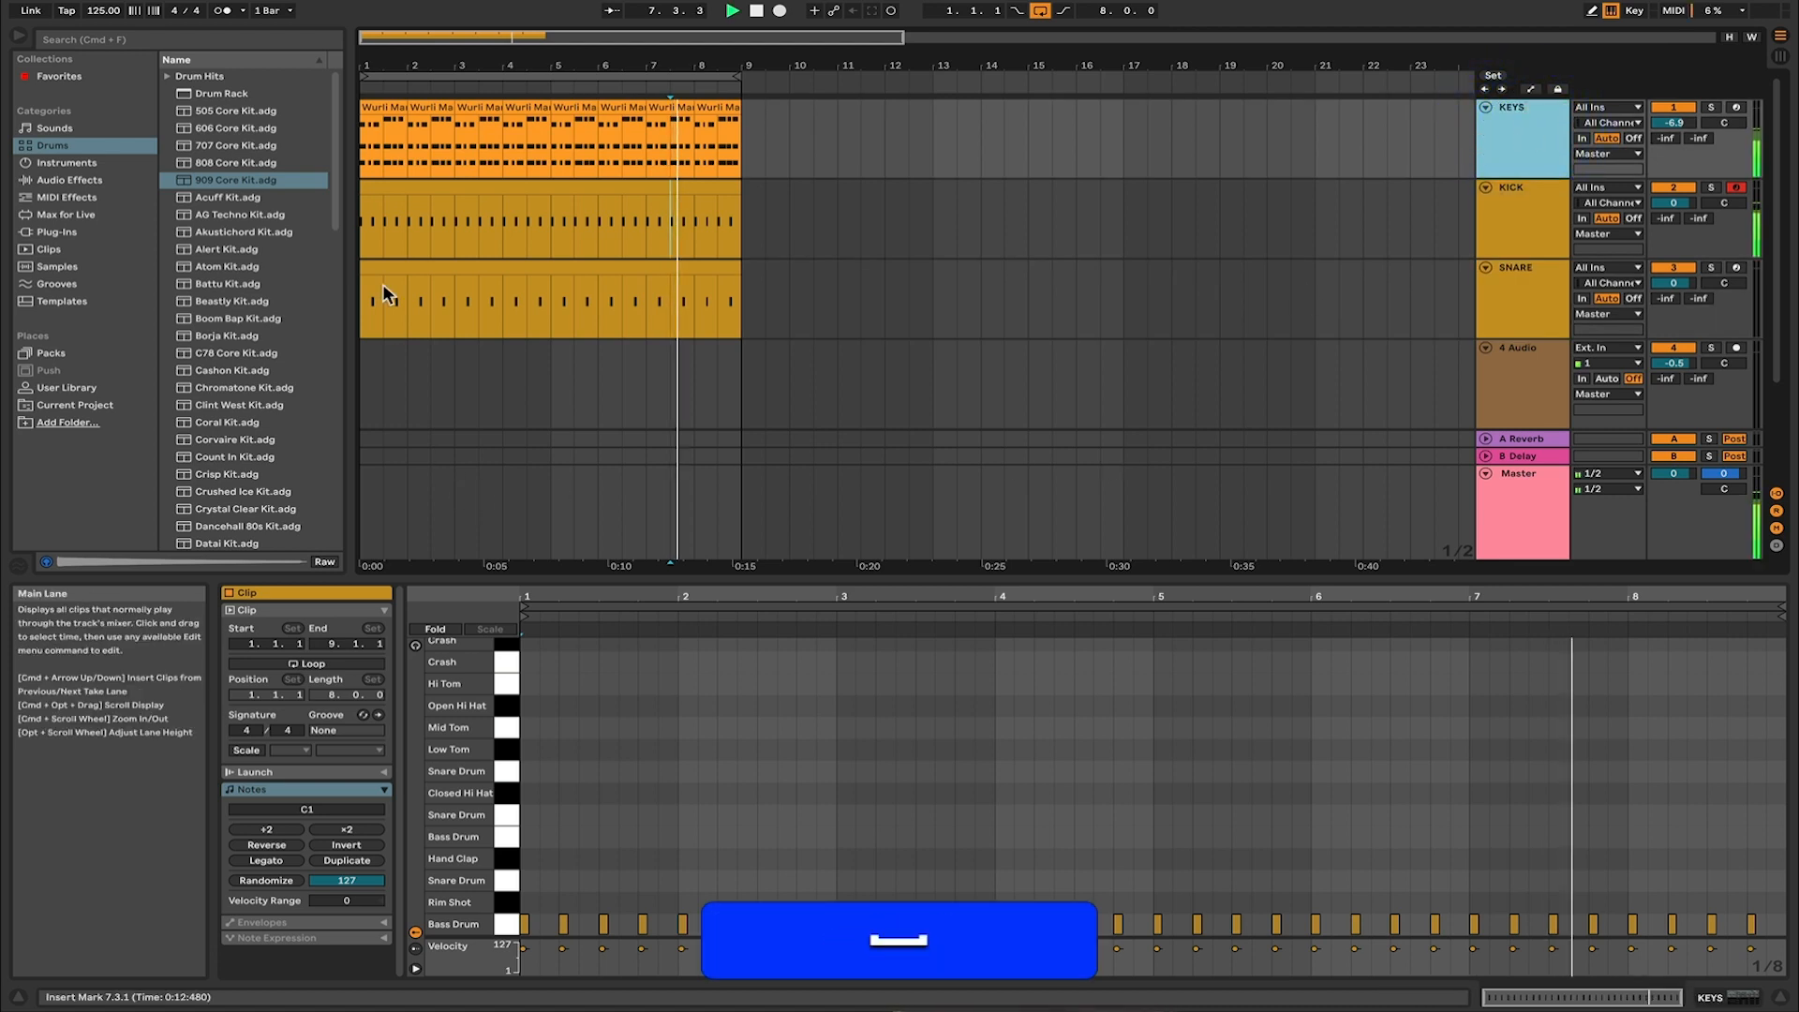
pyautogui.press('space')
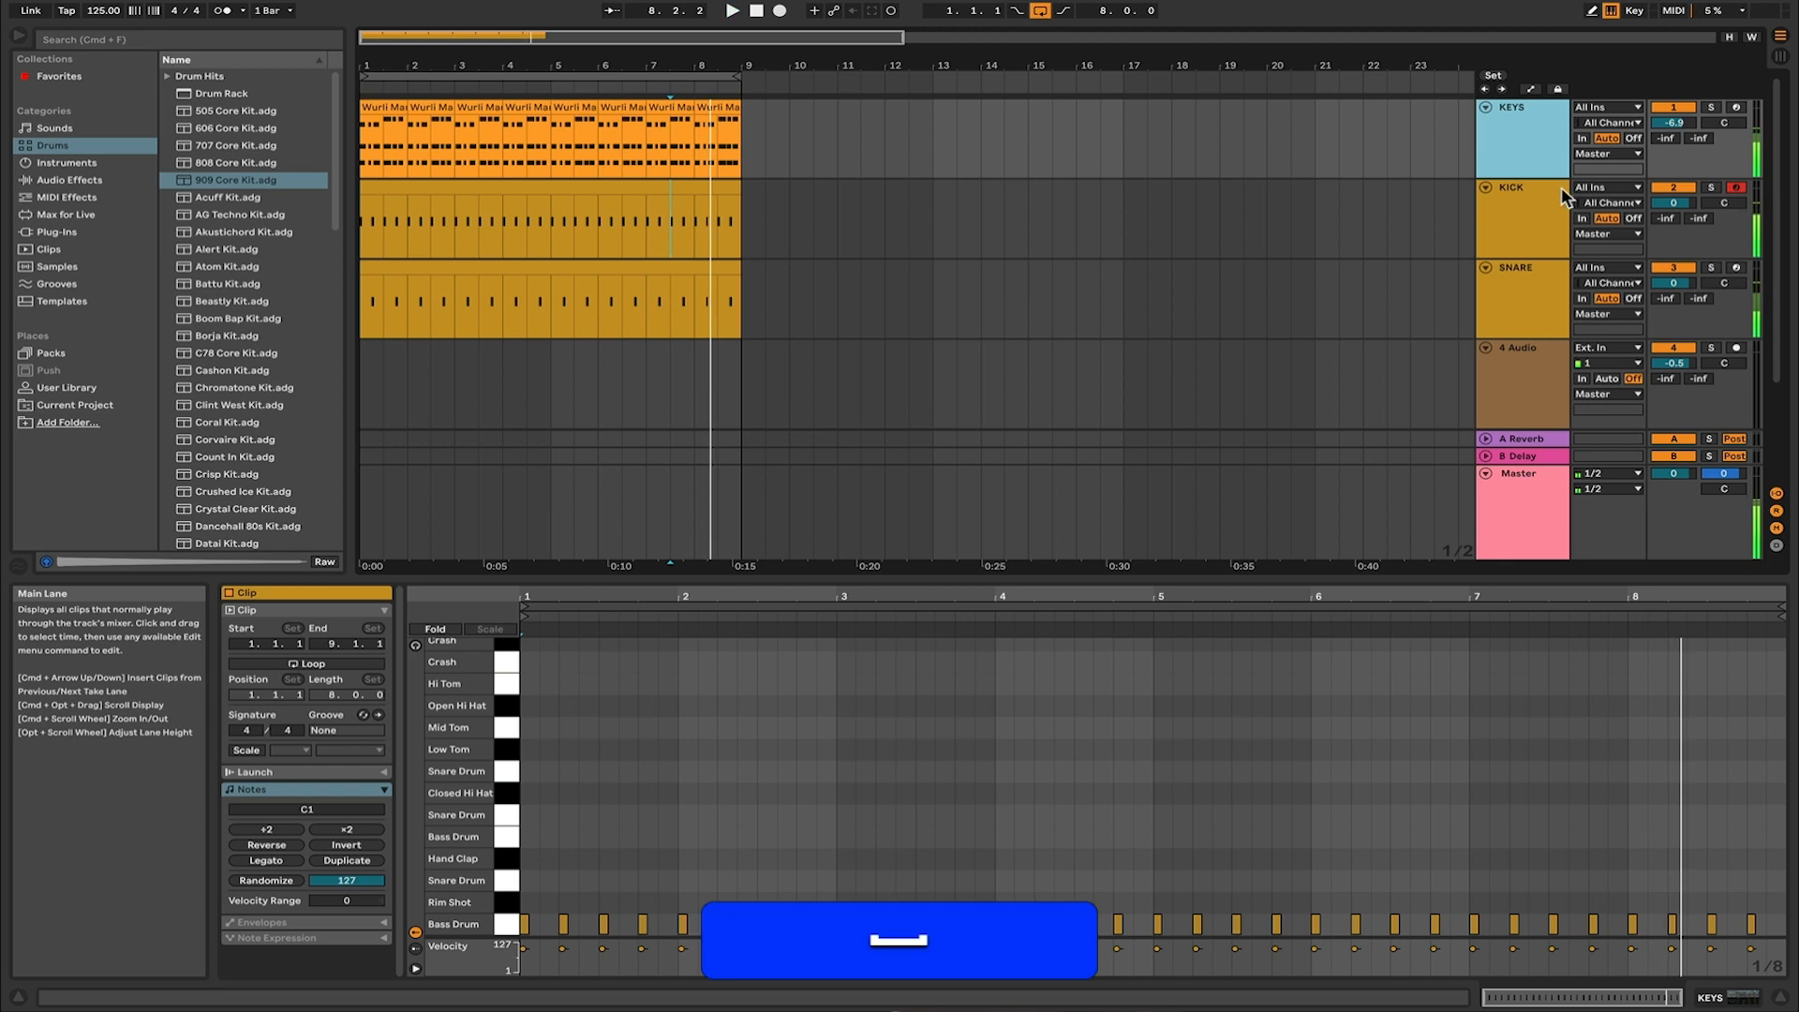
pyautogui.click(1524, 128)
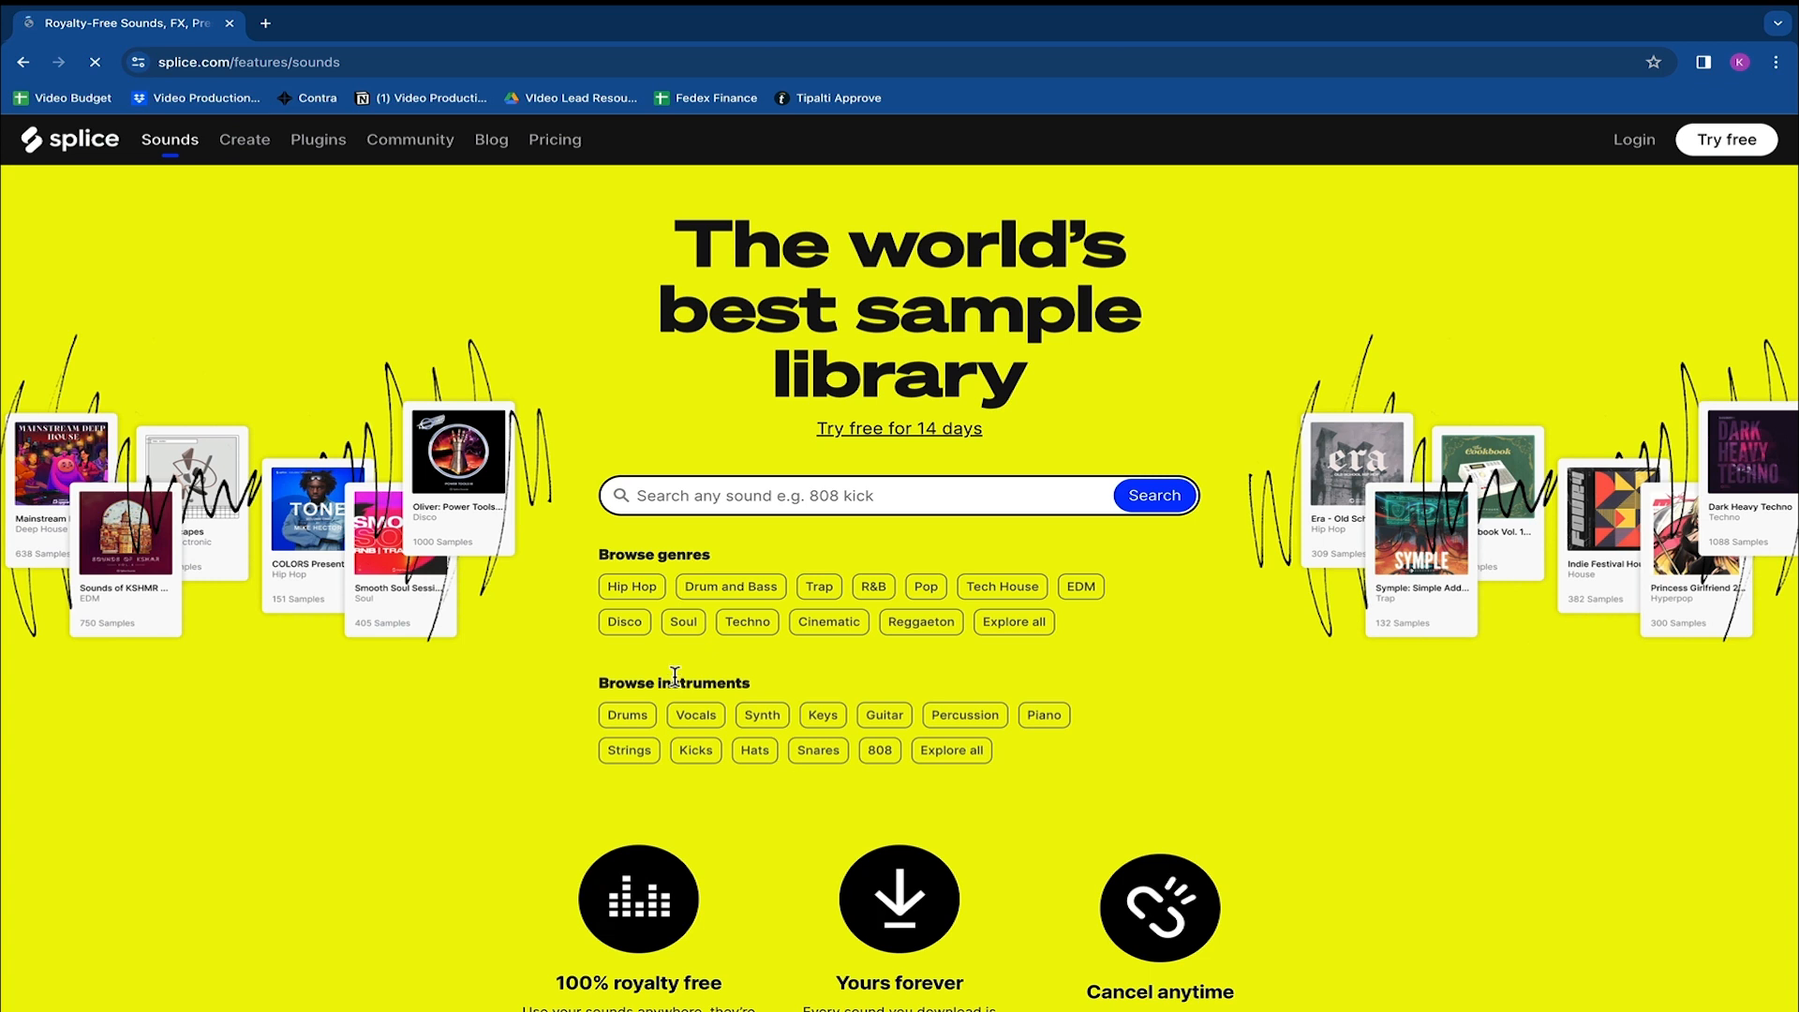
# Step: Switch to the Splice website in the browser and log in with the account's e-mail address and password
pyautogui.click(1630, 140)
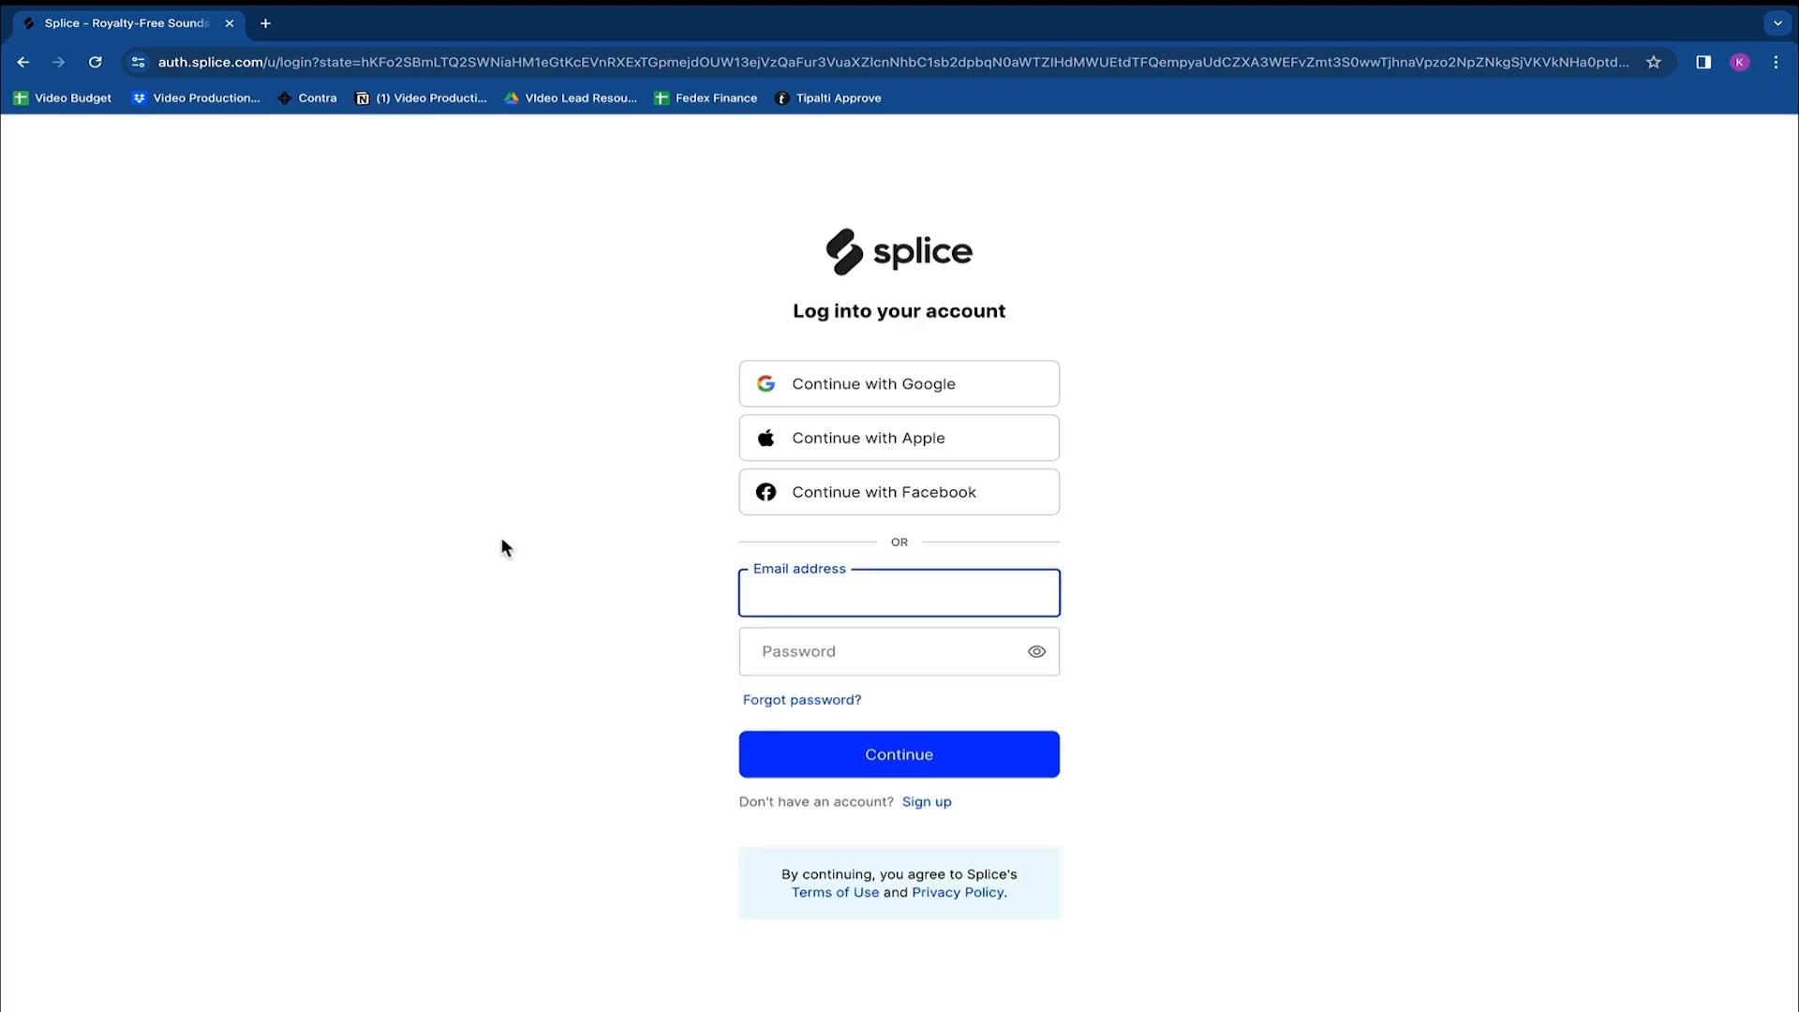
pyautogui.click(813, 662)
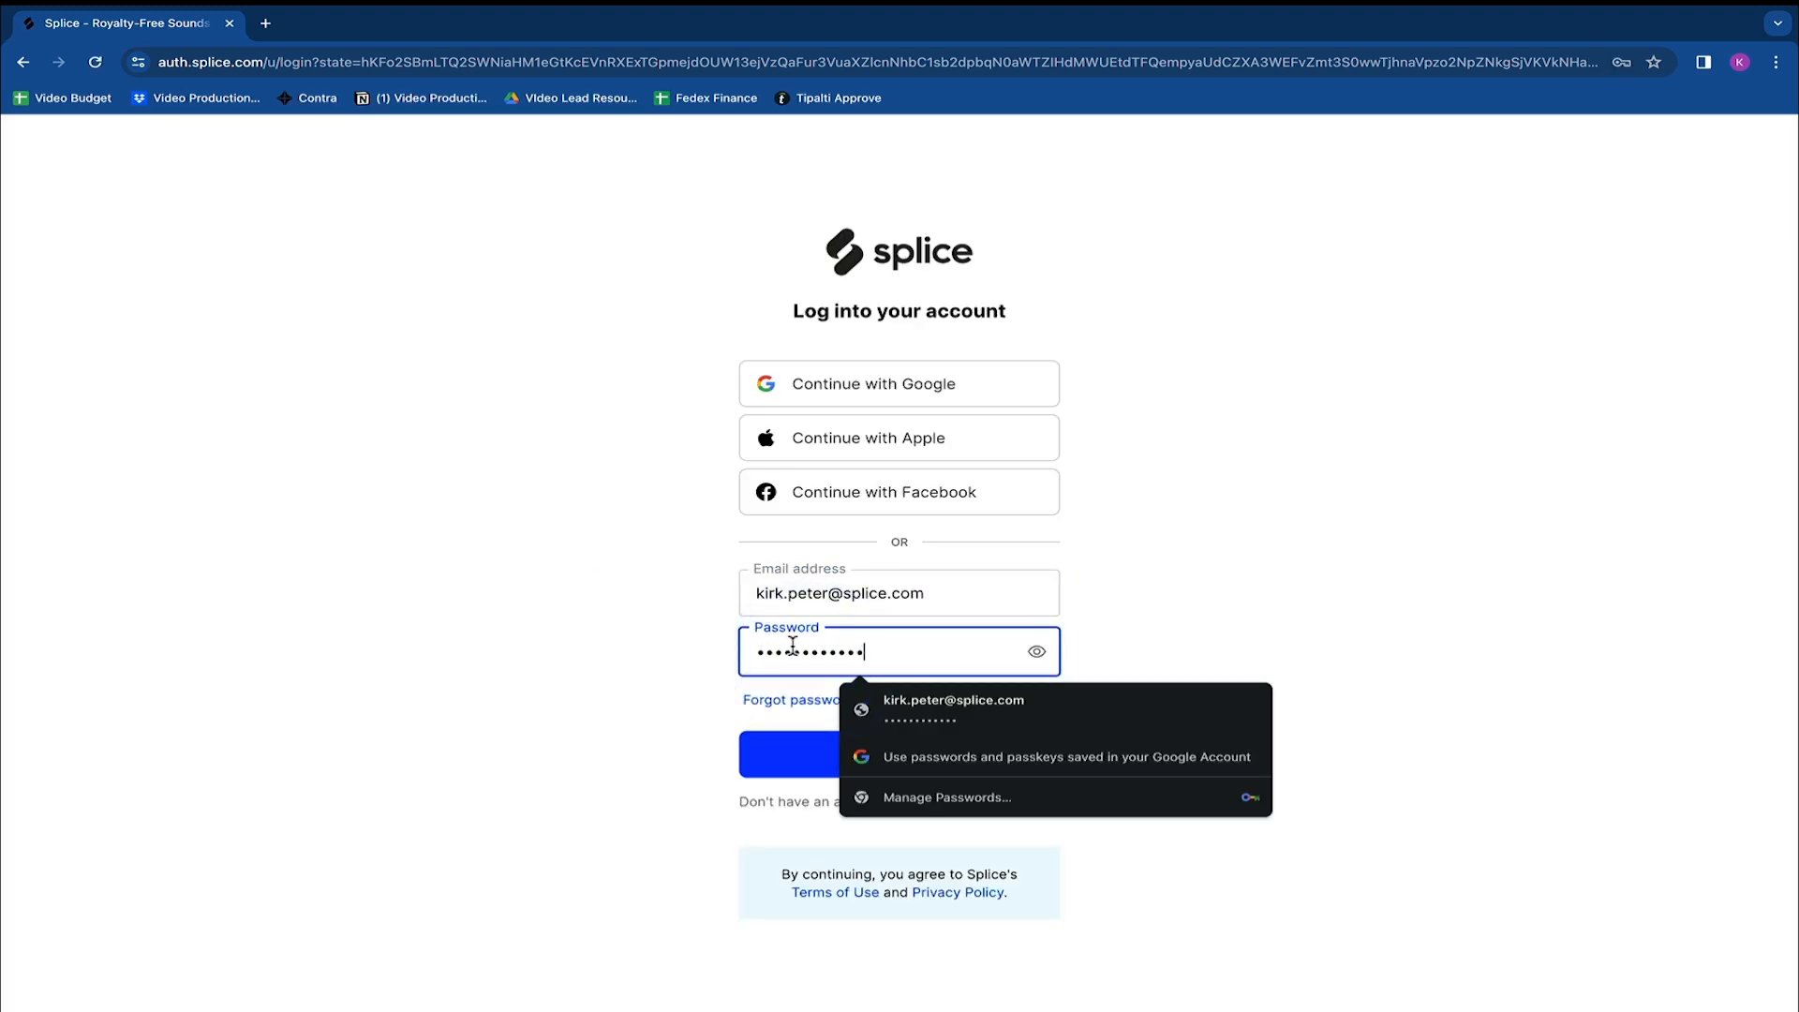
pyautogui.write('p')
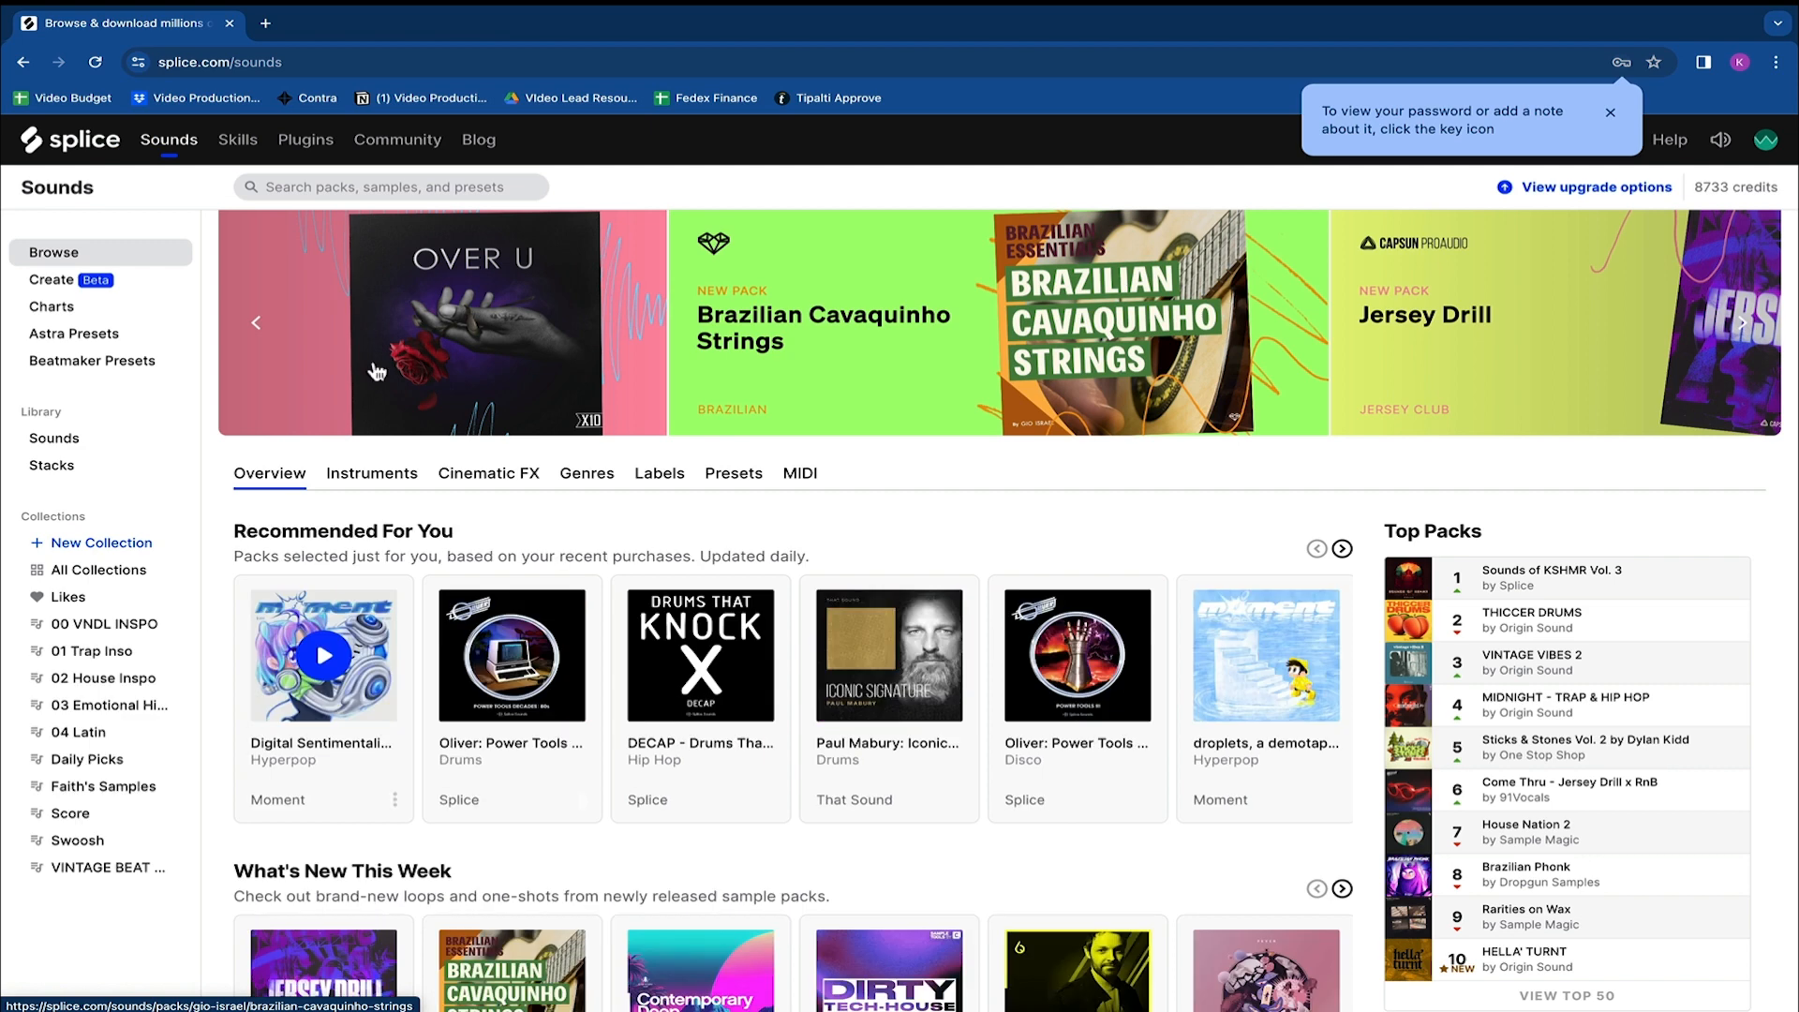
# Step: Open the recommended Digital Sentimentality pack and audition its first samples one after another
pyautogui.click(302, 748)
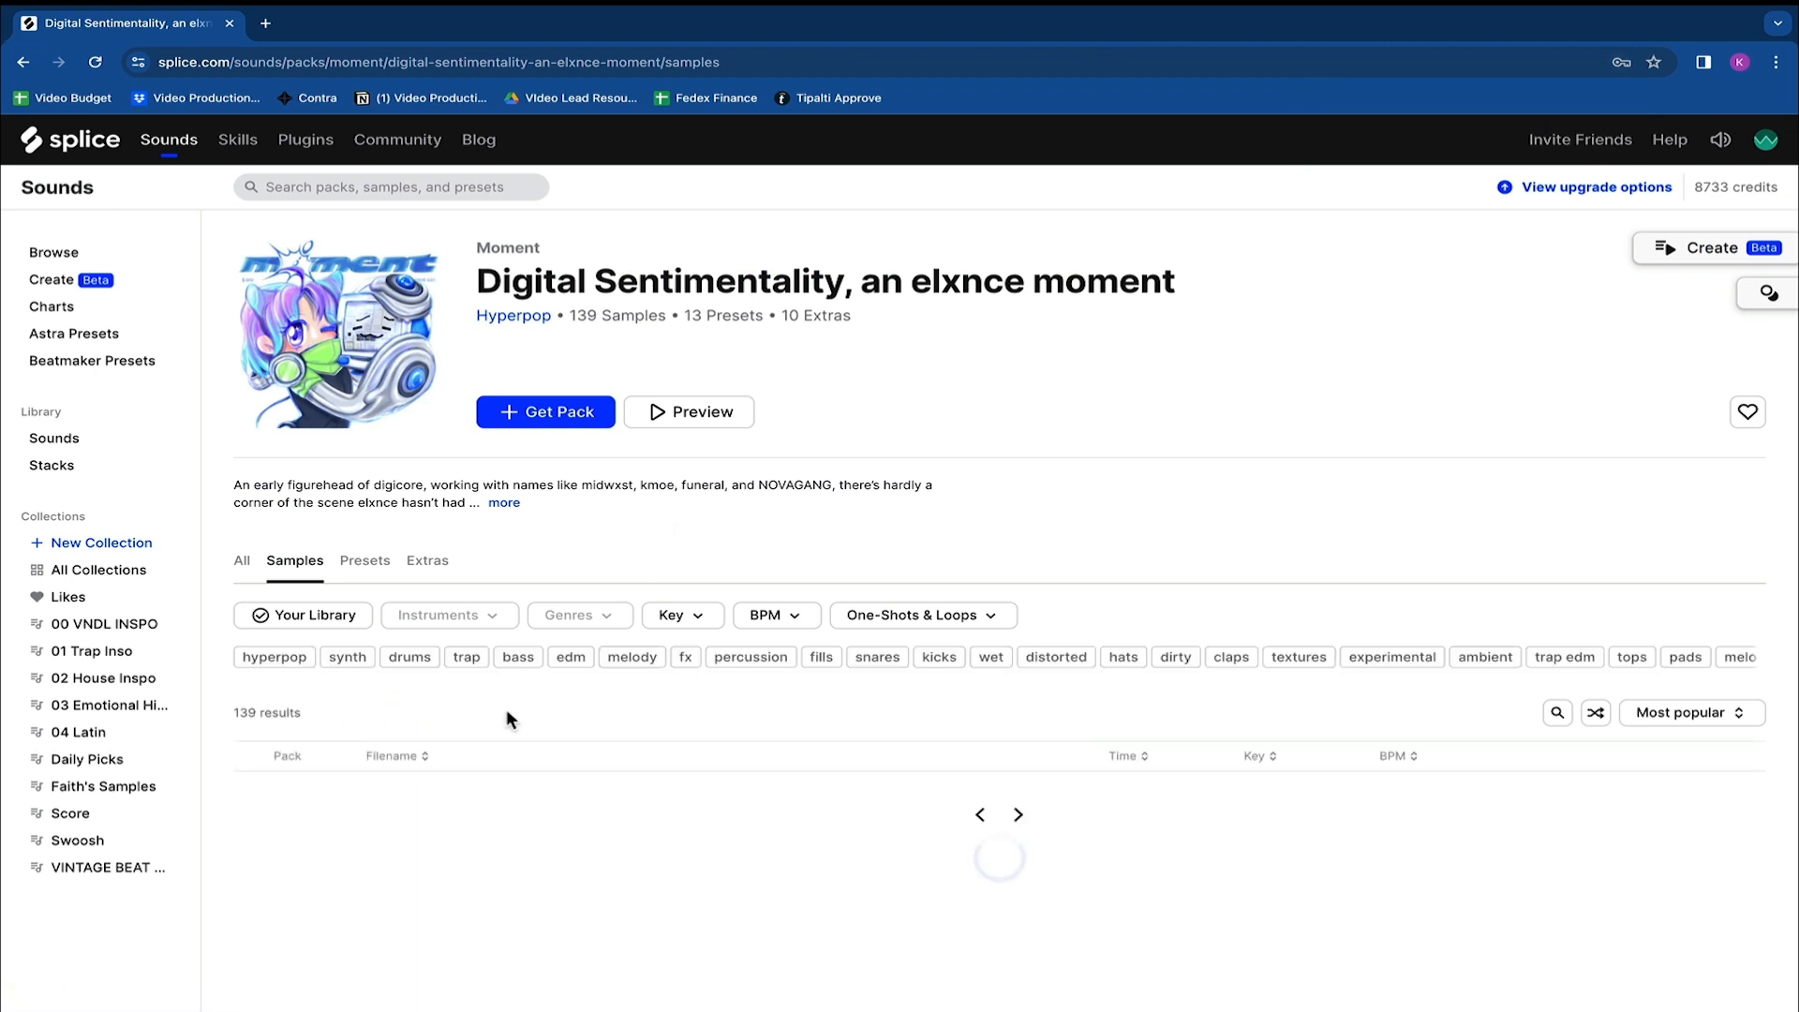
pyautogui.click(339, 799)
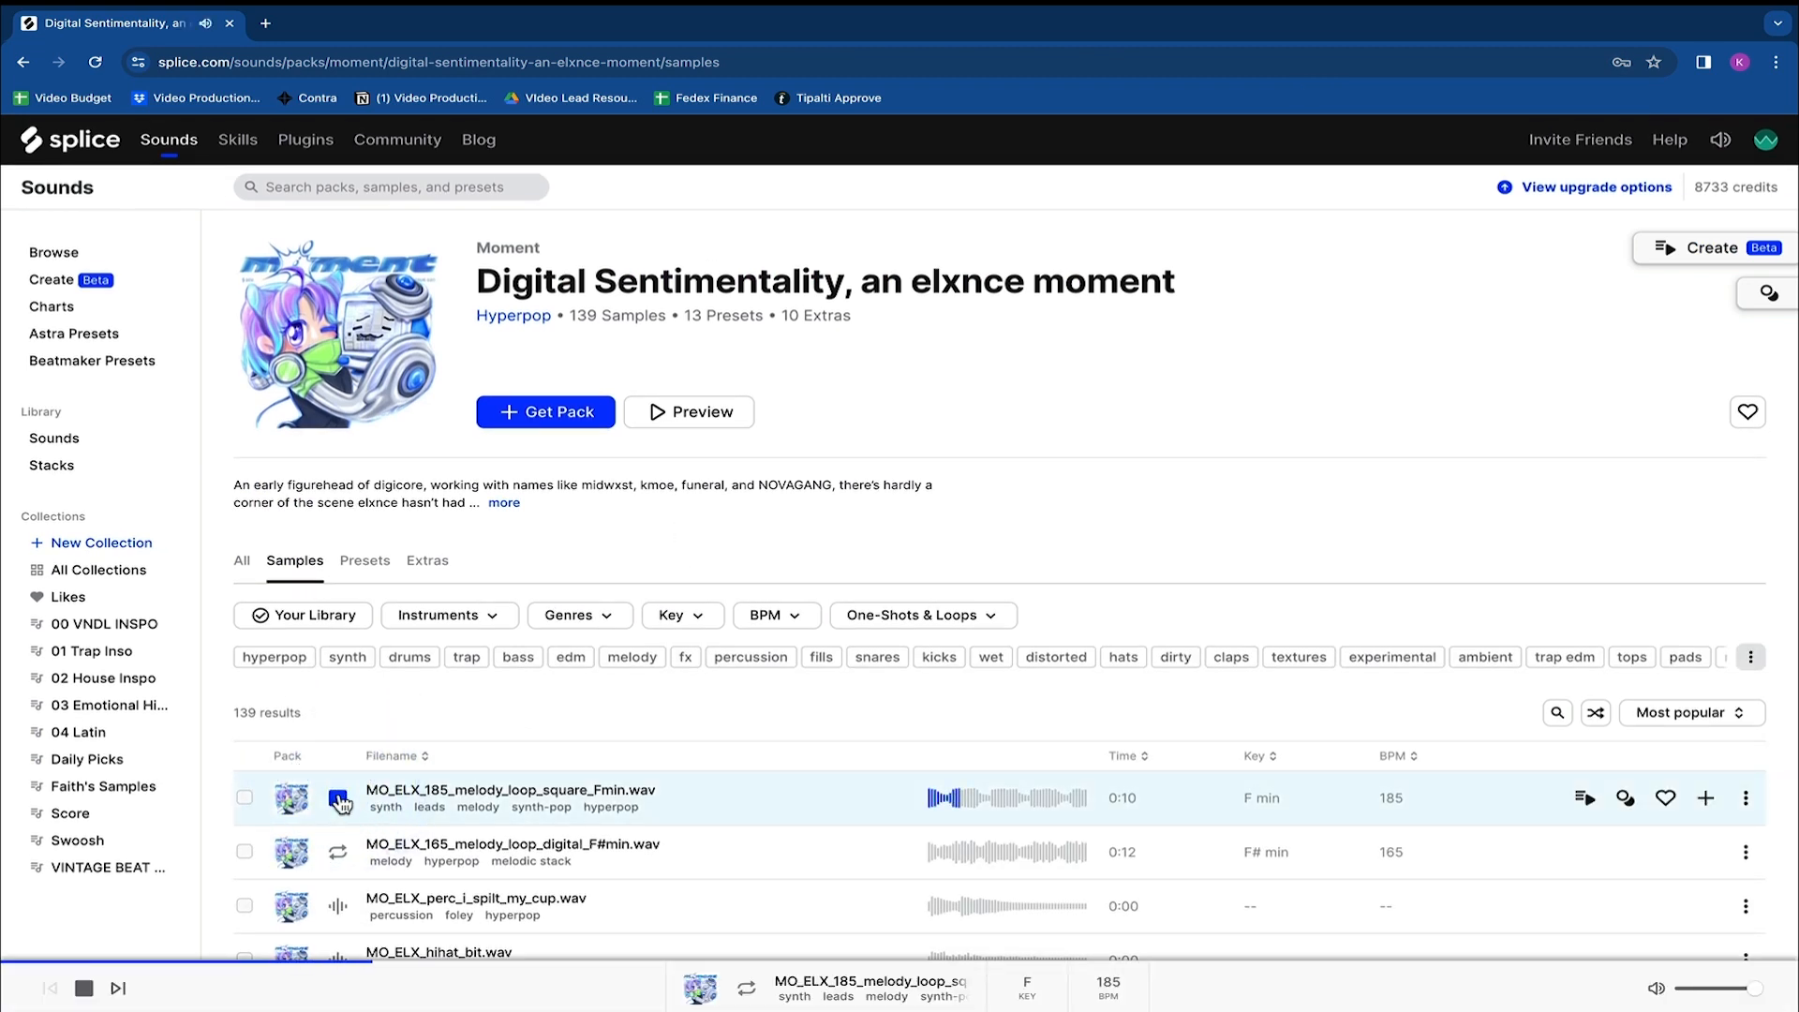
pyautogui.press('Down')
pyautogui.press('Down')
pyautogui.press('Down')
pyautogui.press('Down')
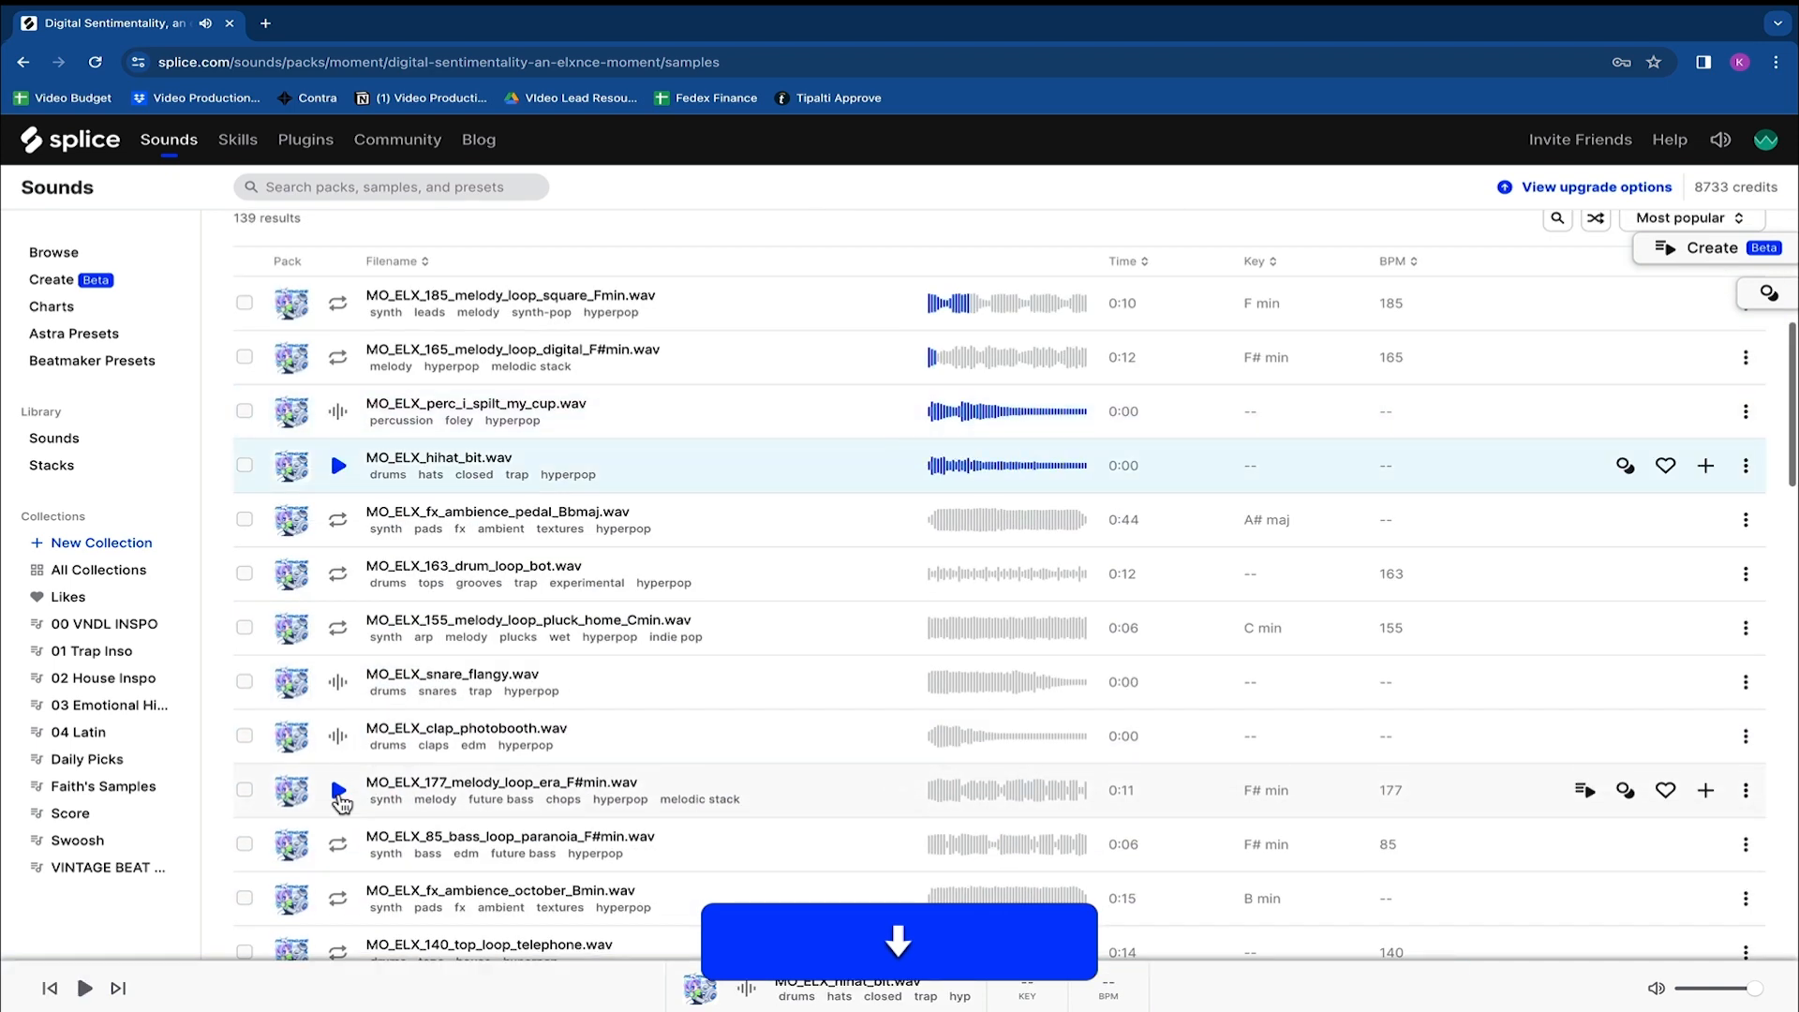
pyautogui.press('Down')
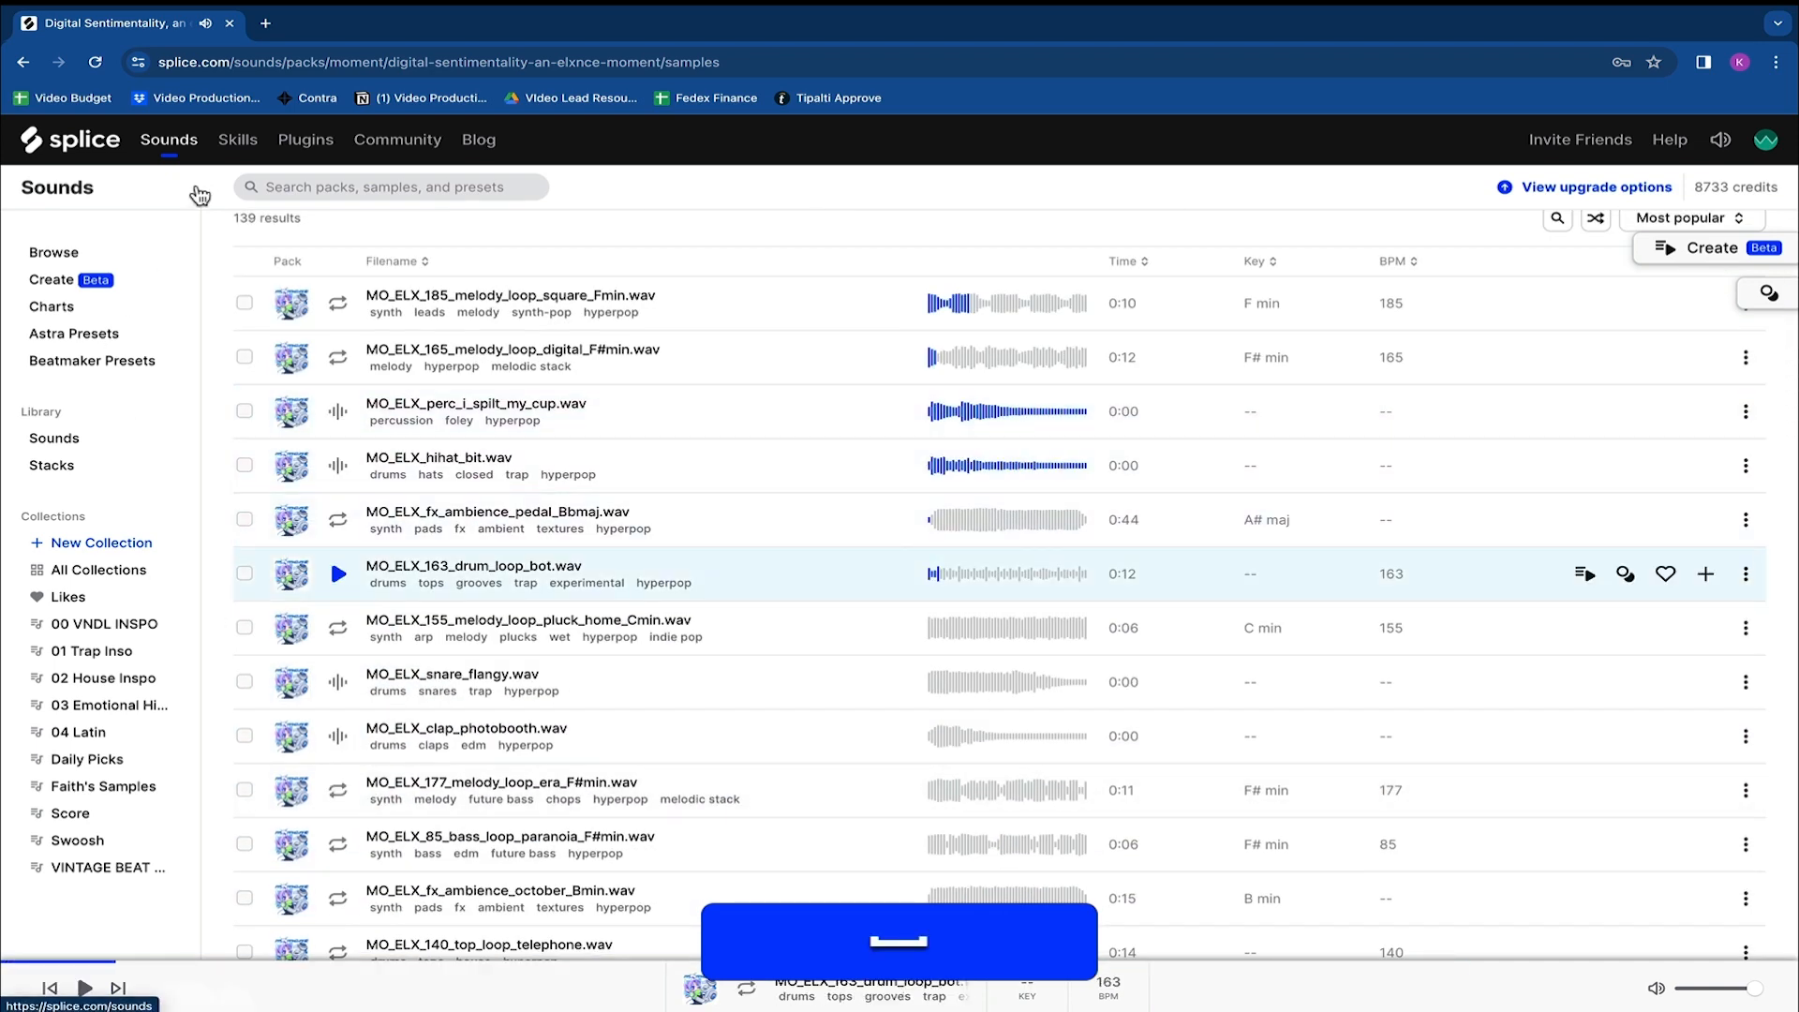
# Step: Return to the Sounds page and search for "house" samples
pyautogui.click(173, 138)
pyautogui.click(379, 197)
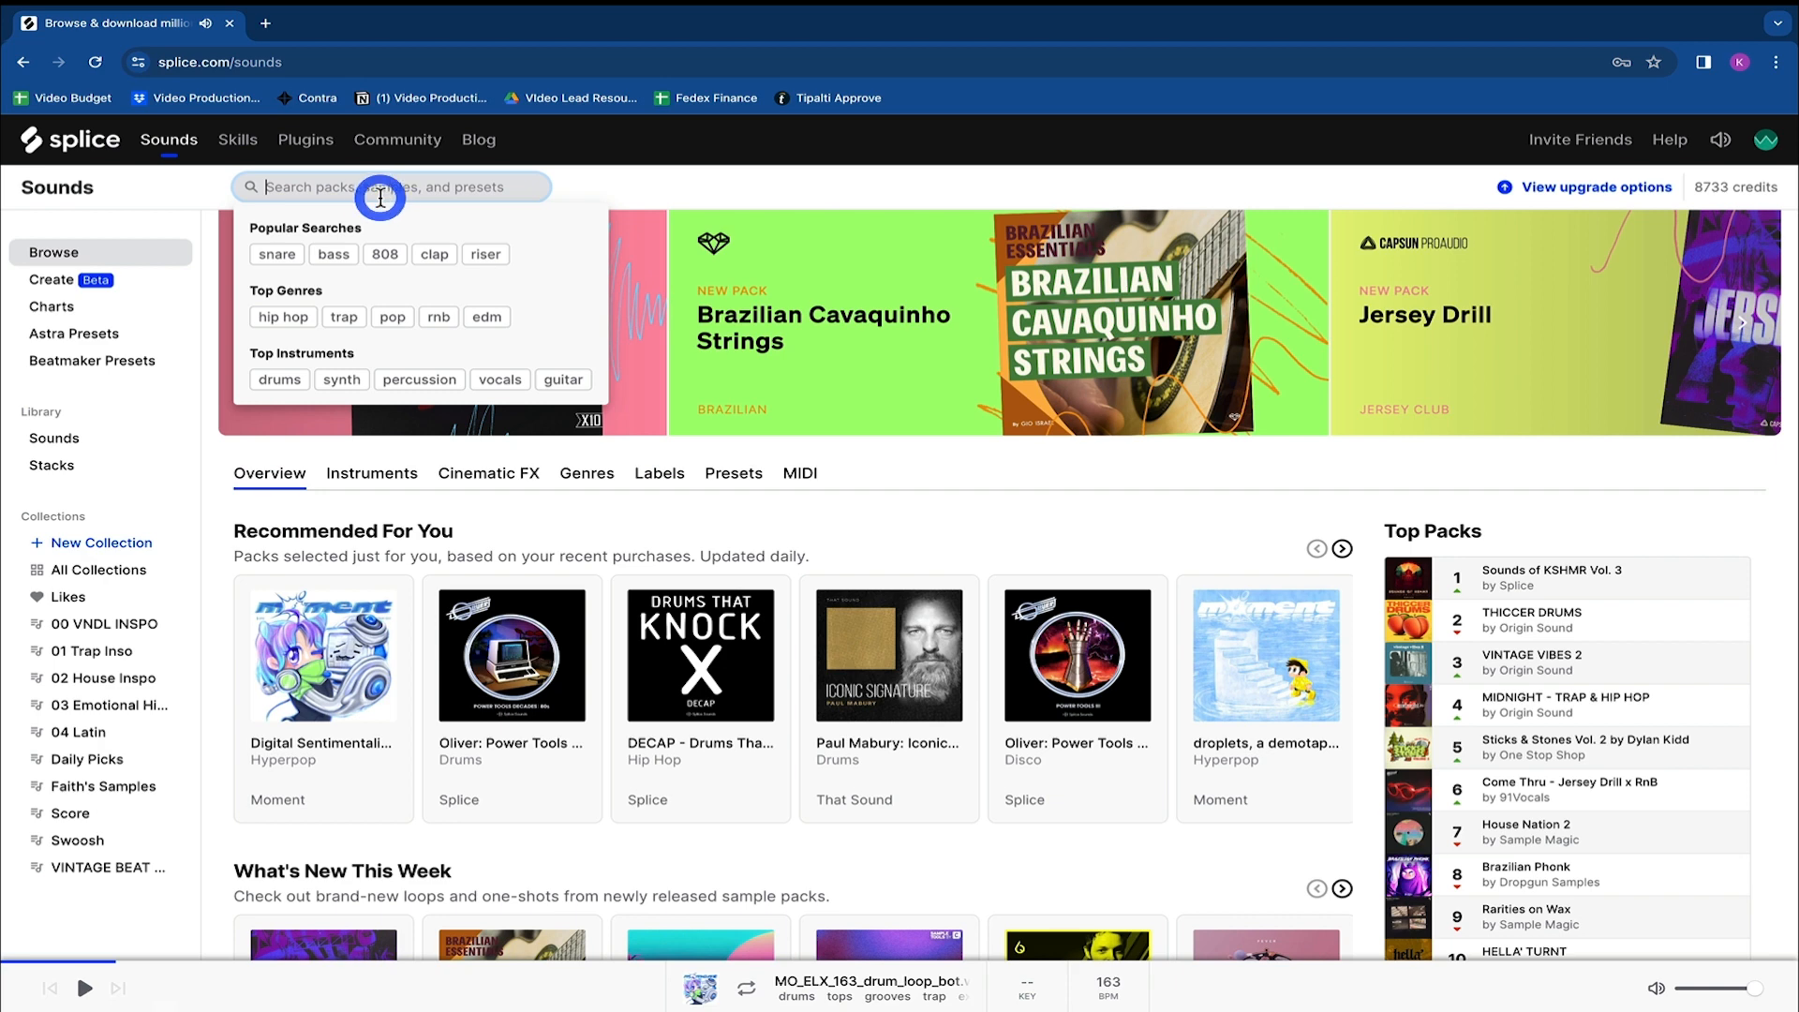
pyautogui.write('house')
pyautogui.press('Return')
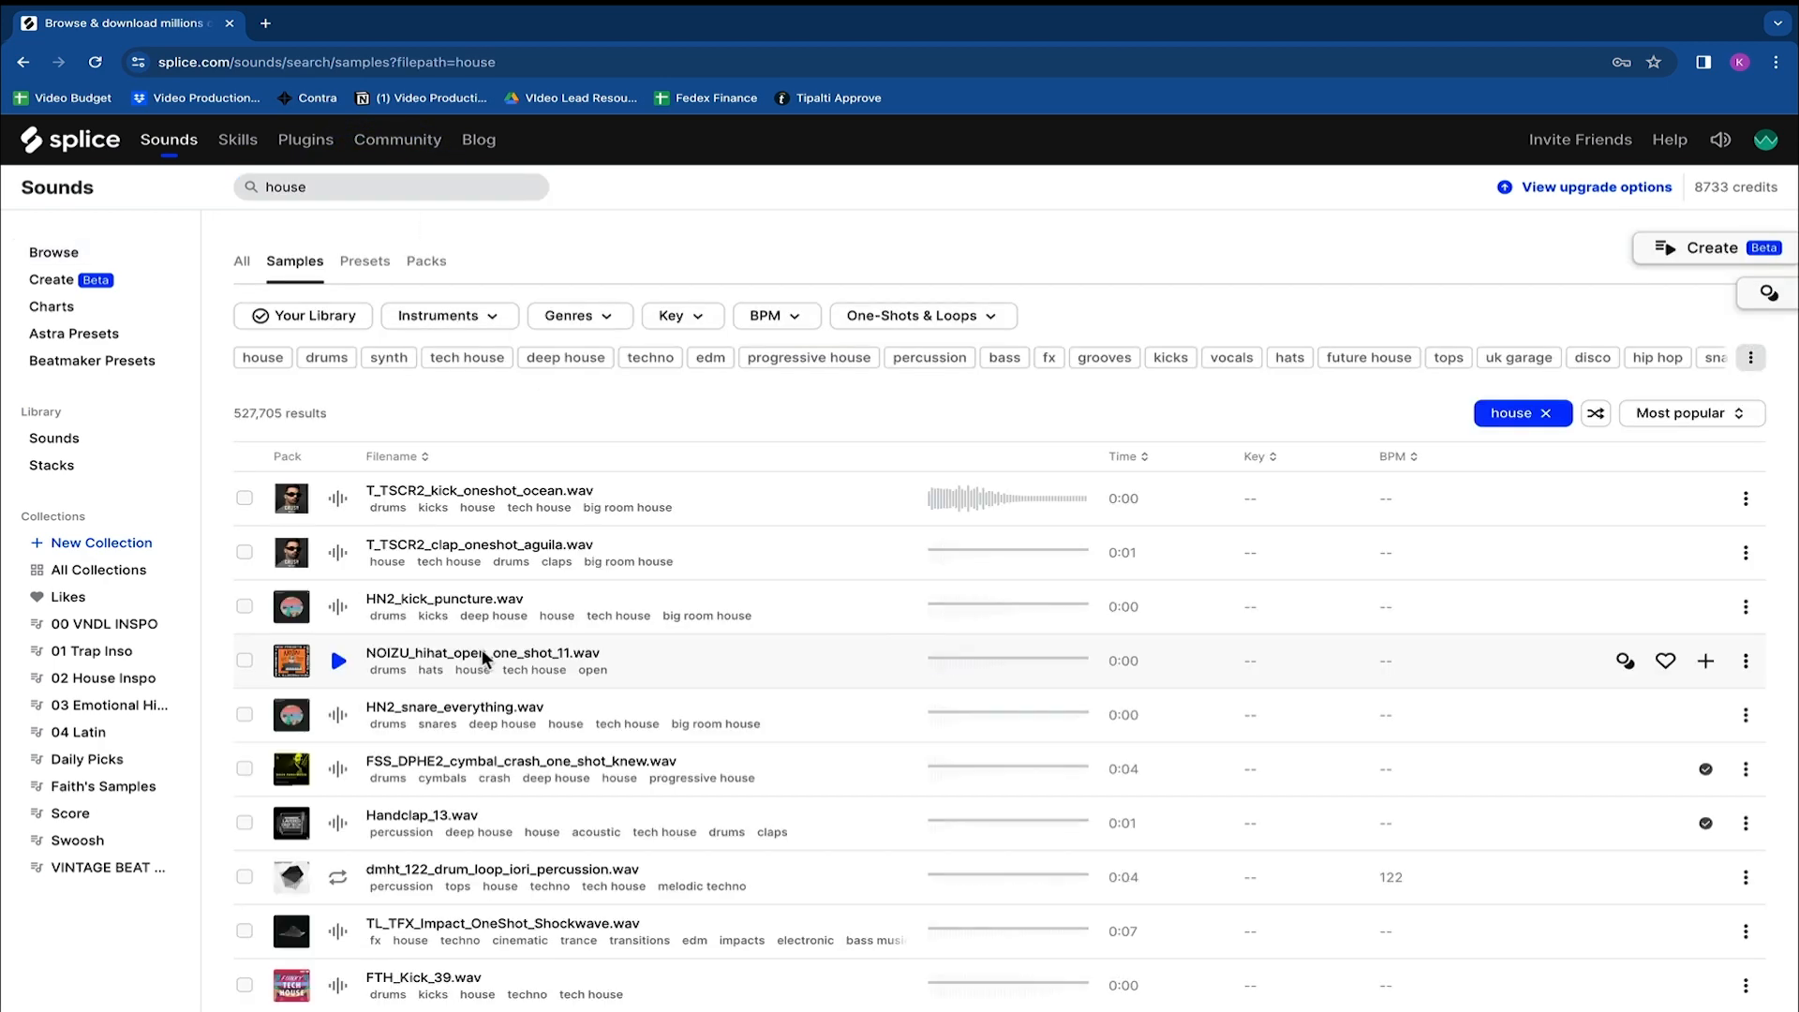
# Step: Audition the house search results in order, from the ocean kick one-shot through the iori percussion loop
pyautogui.click(334, 499)
pyautogui.press('Down')
pyautogui.press('Down')
pyautogui.press('Down')
pyautogui.press('Down')
pyautogui.press('Down')
pyautogui.press('Down')
pyautogui.press('Down')
pyautogui.press('Down')
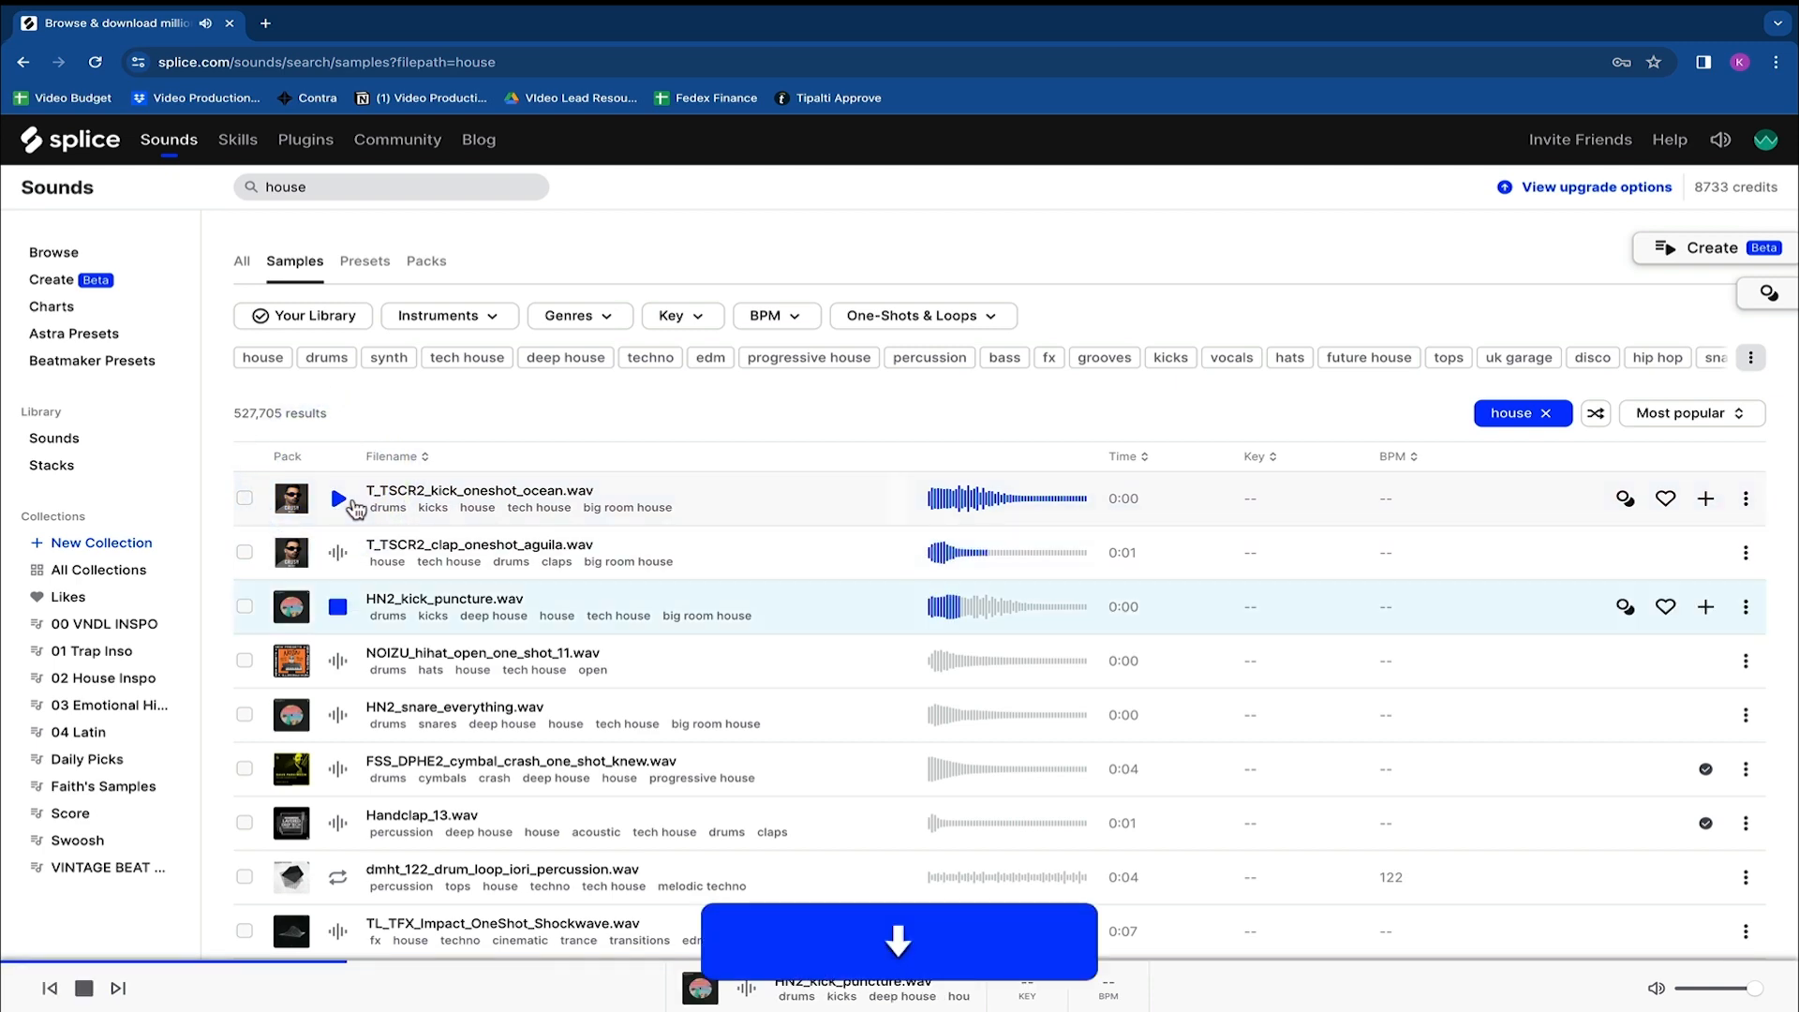
pyautogui.press('Up')
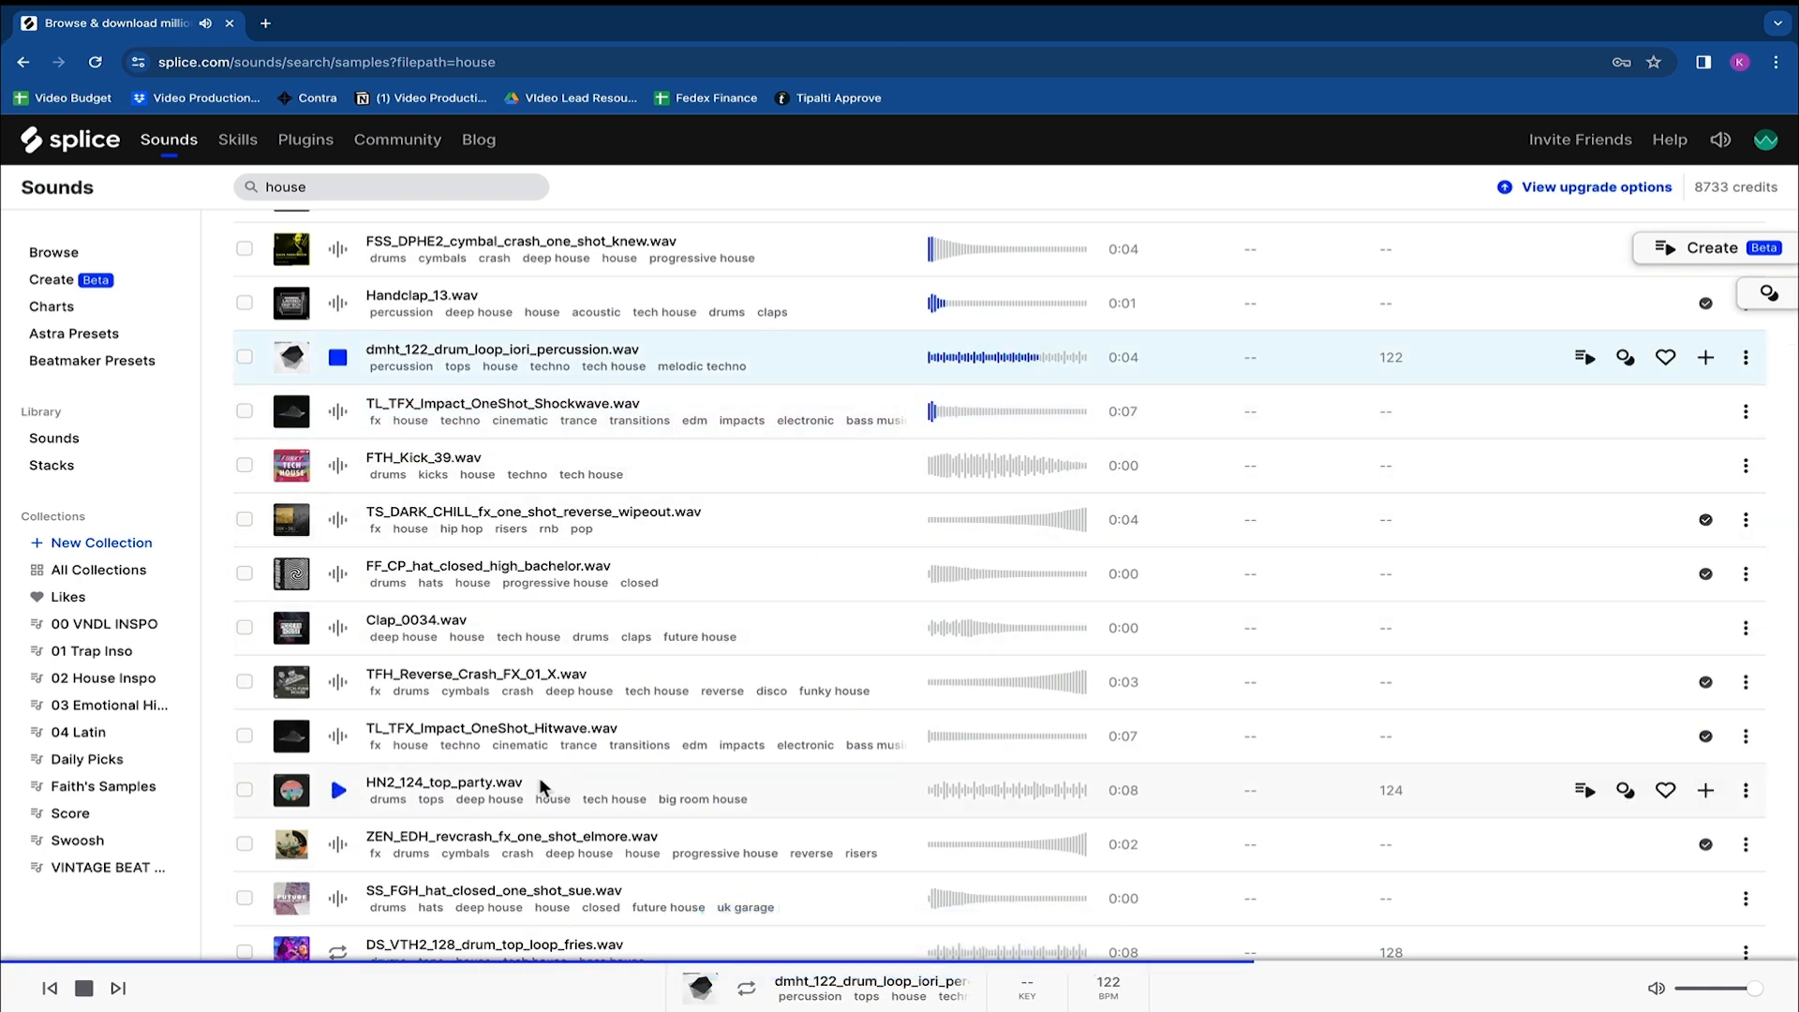
# Step: Preview HN2_124_top_party.wav and add it to the library
pyautogui.click(336, 804)
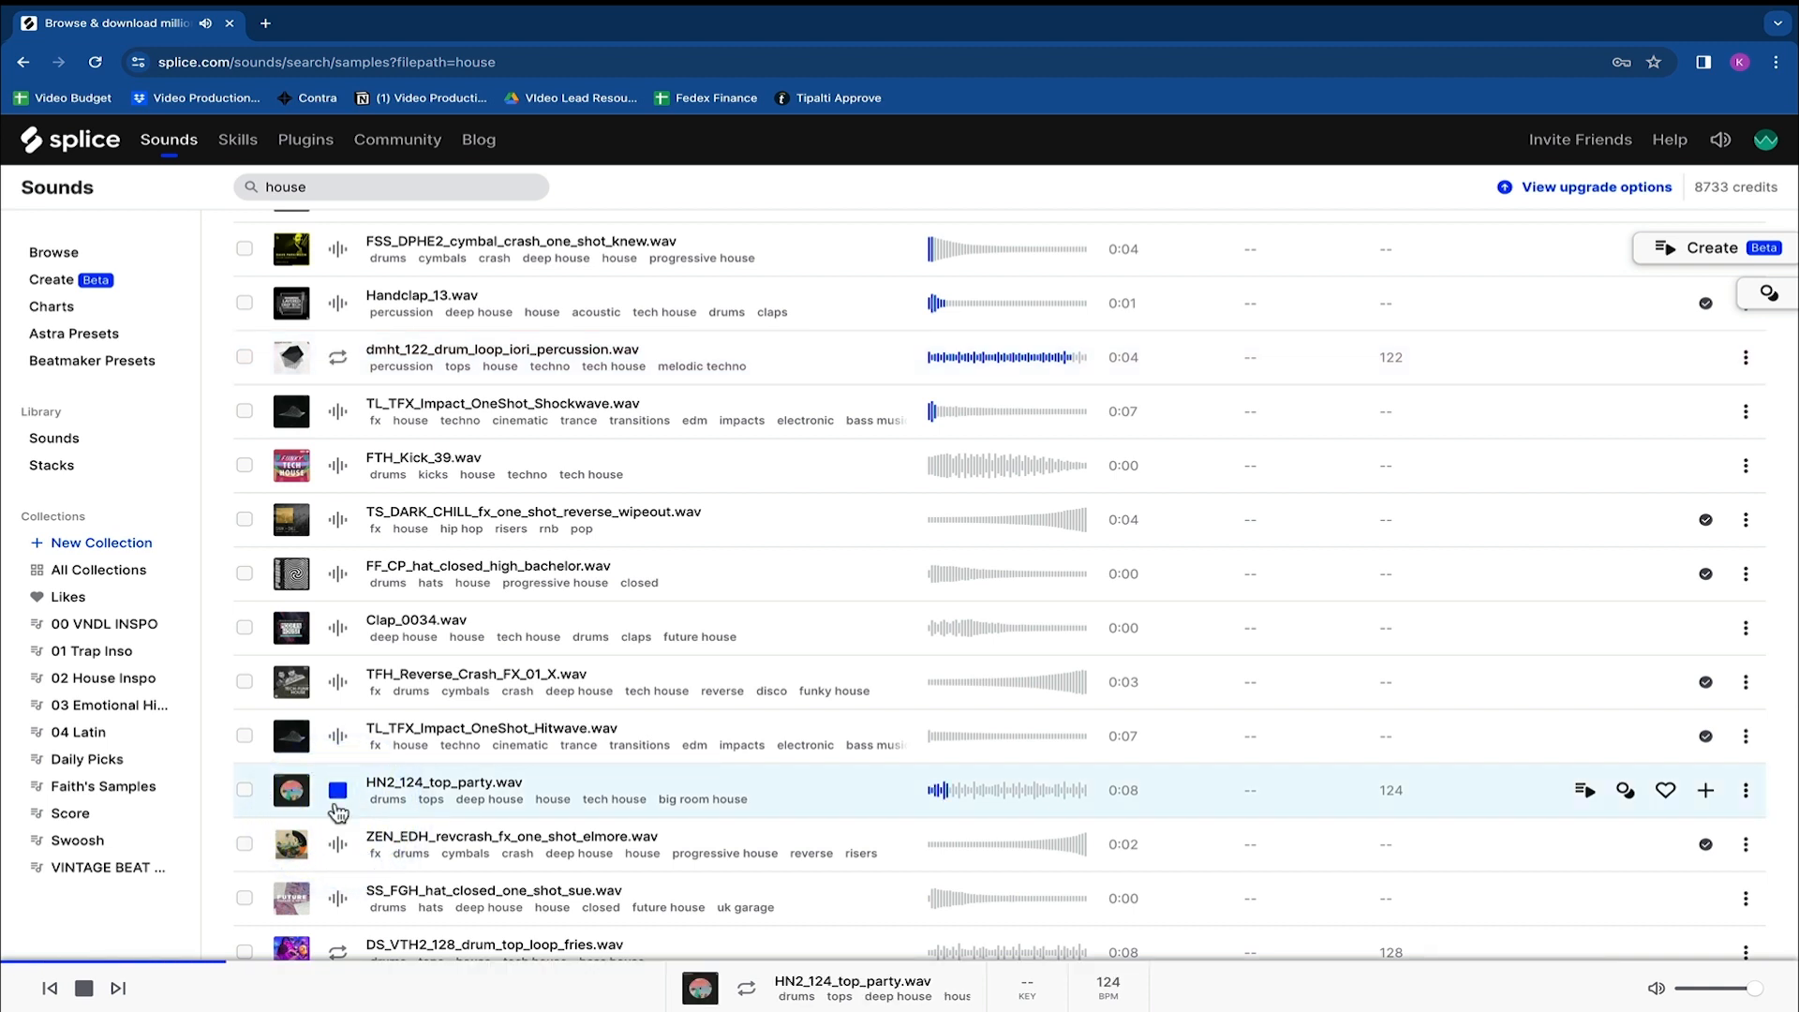
pyautogui.press('space')
pyautogui.click(1706, 792)
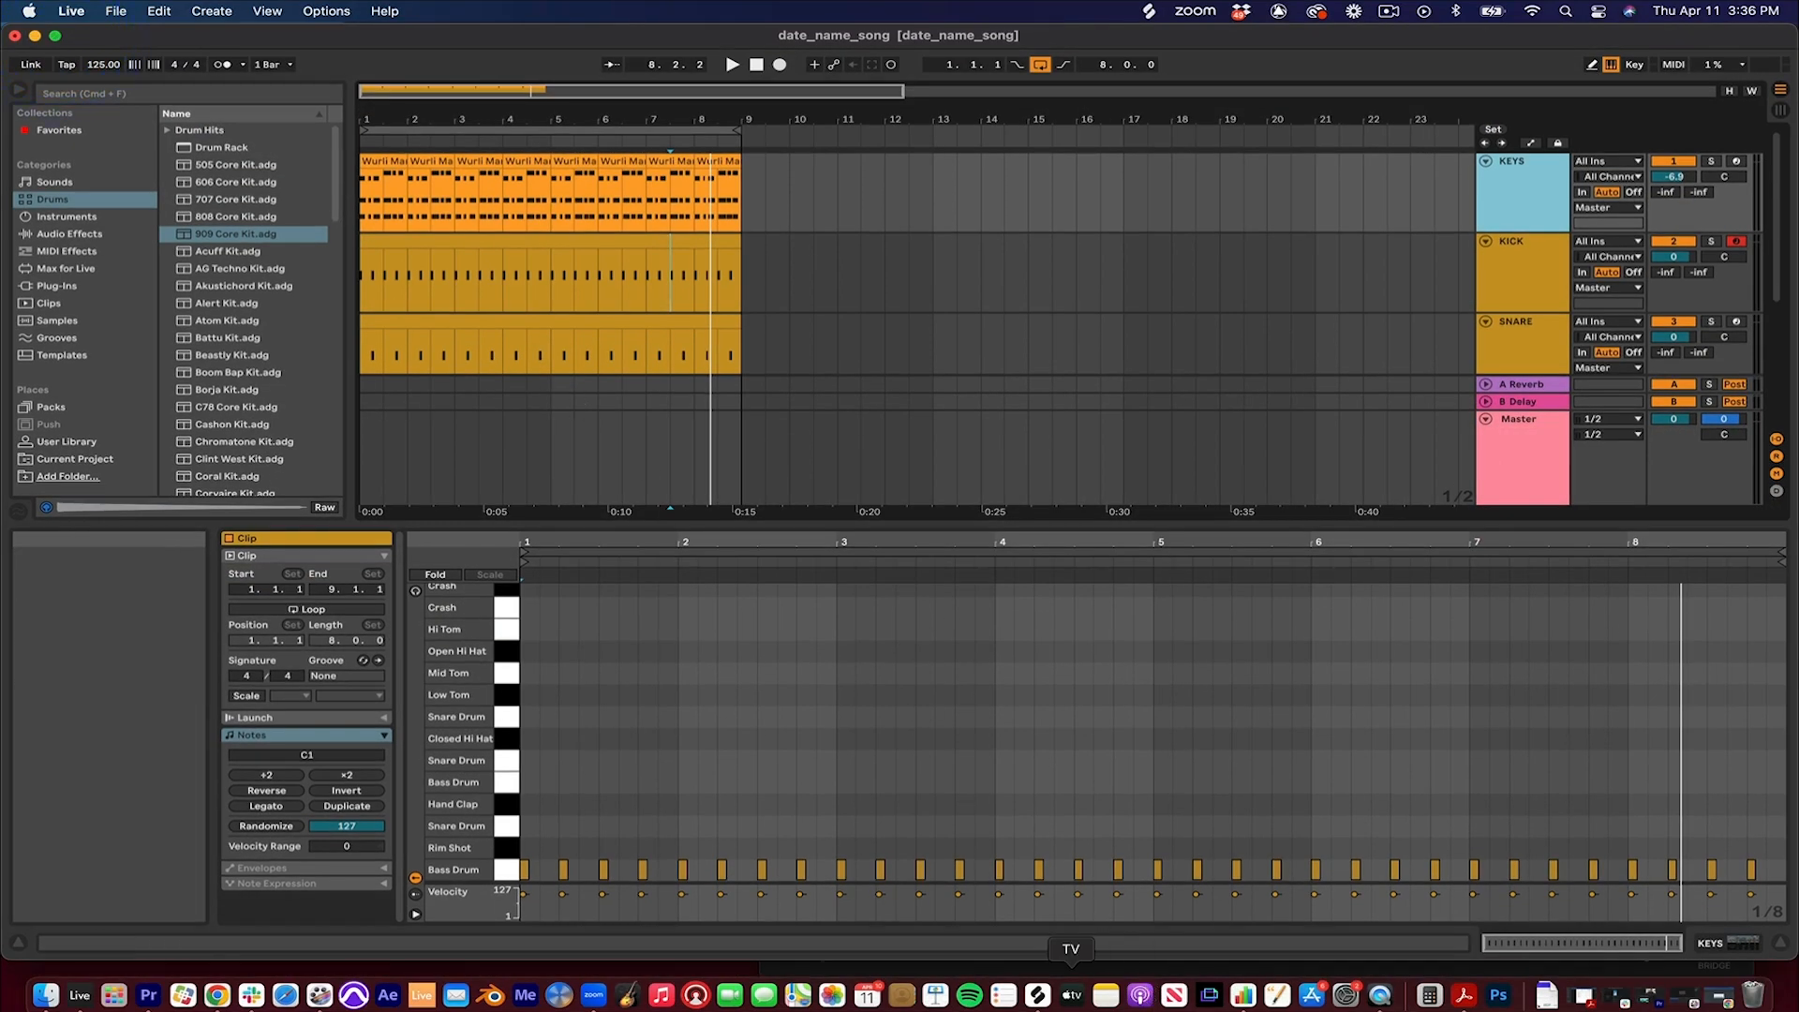
# Step: Switch to the Splice desktop app and open the sounds in the library
pyautogui.click(1038, 994)
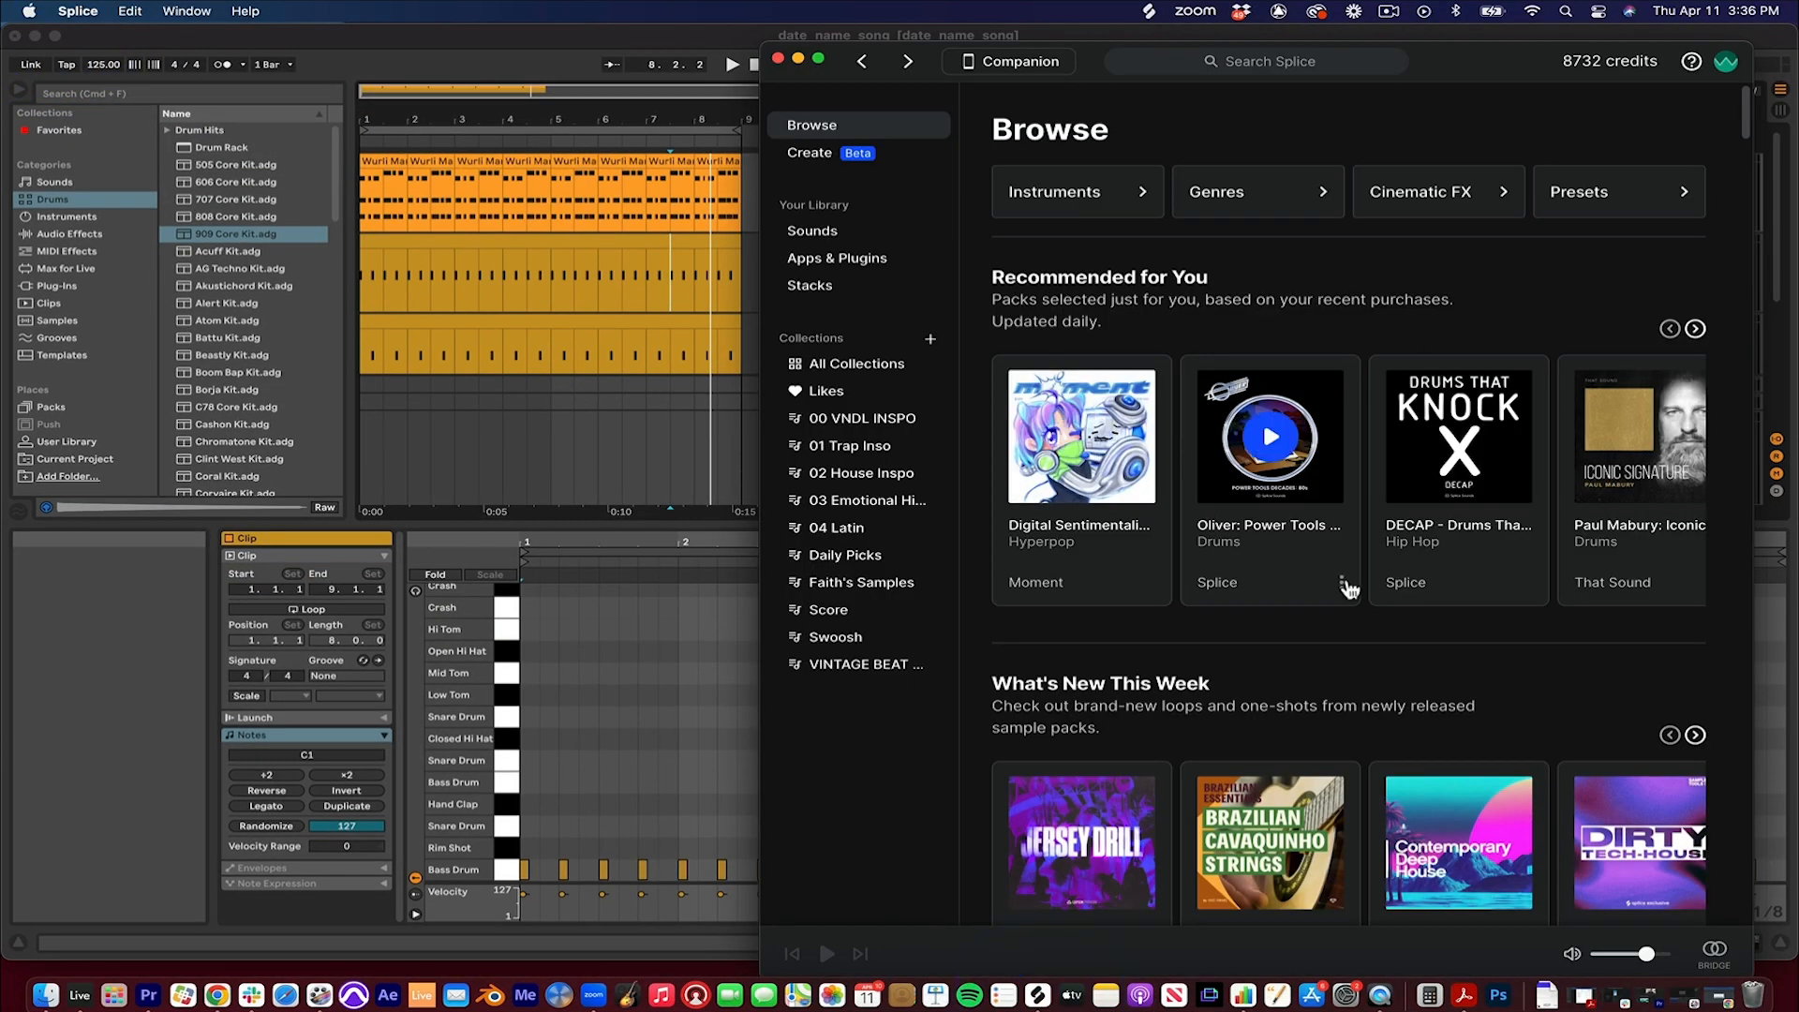
pyautogui.scroll(-15, 1349, 588)
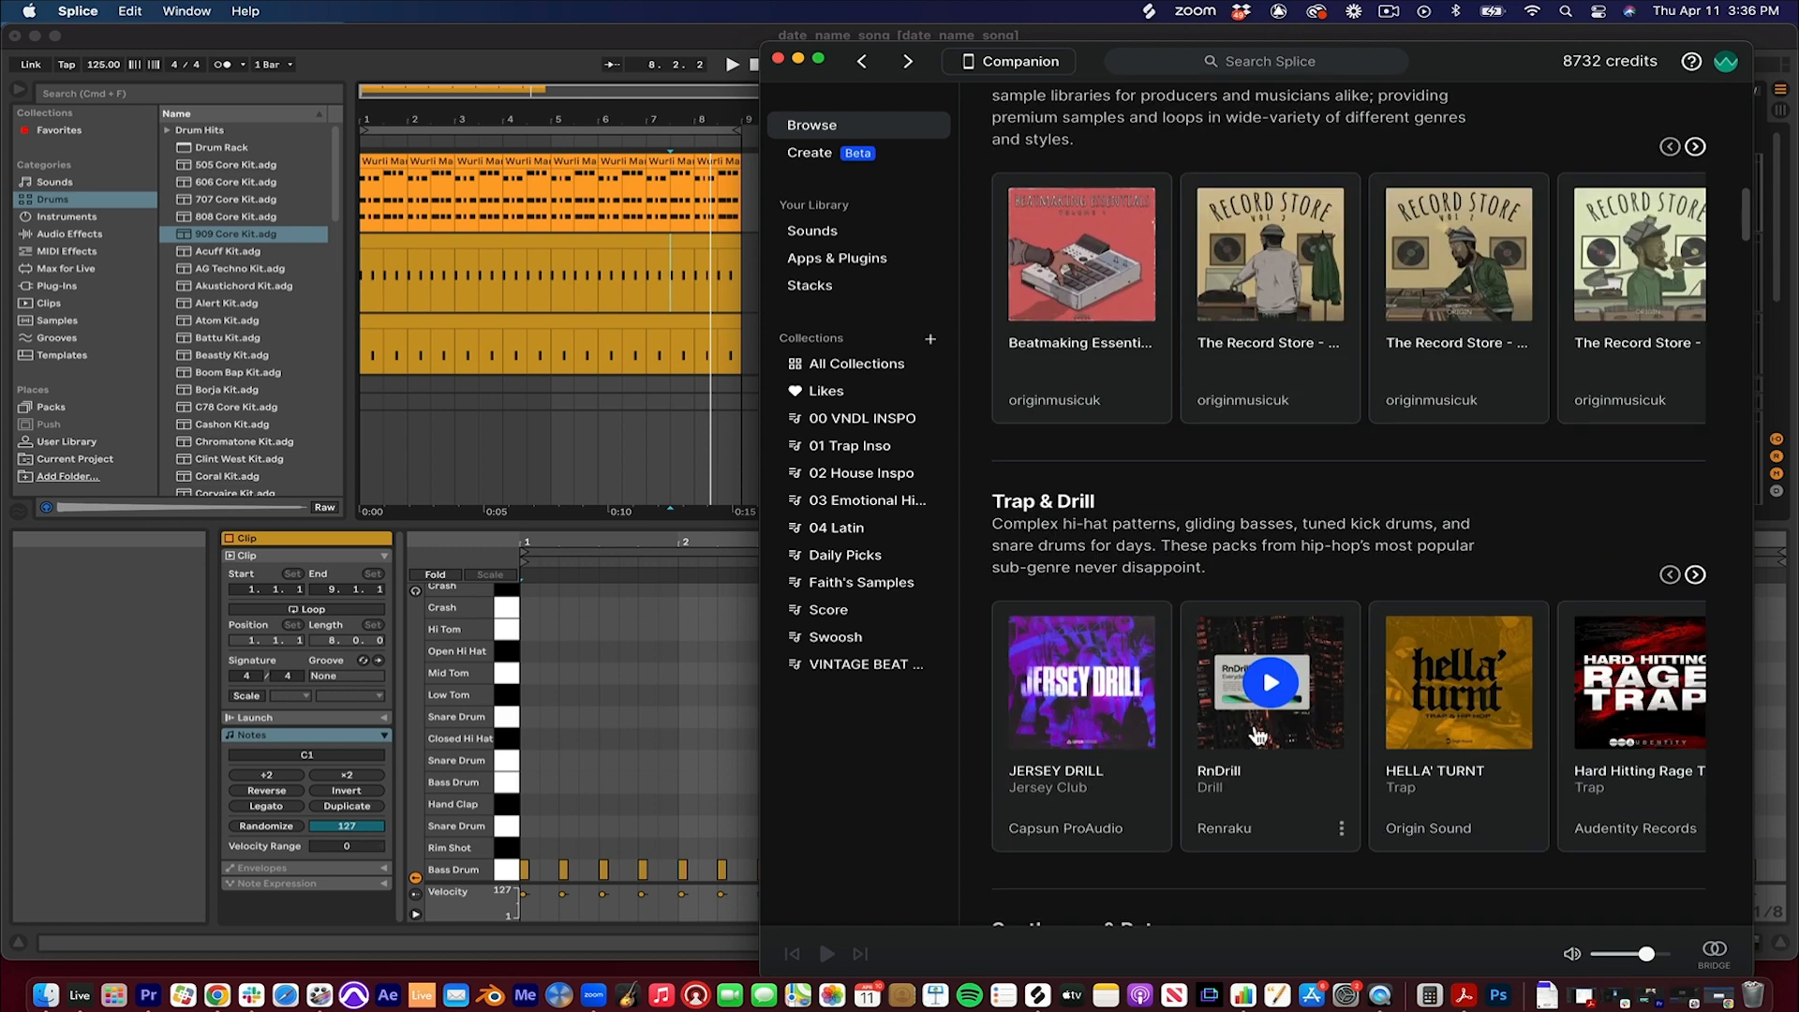
pyautogui.scroll(15, 1259, 736)
pyautogui.click(803, 235)
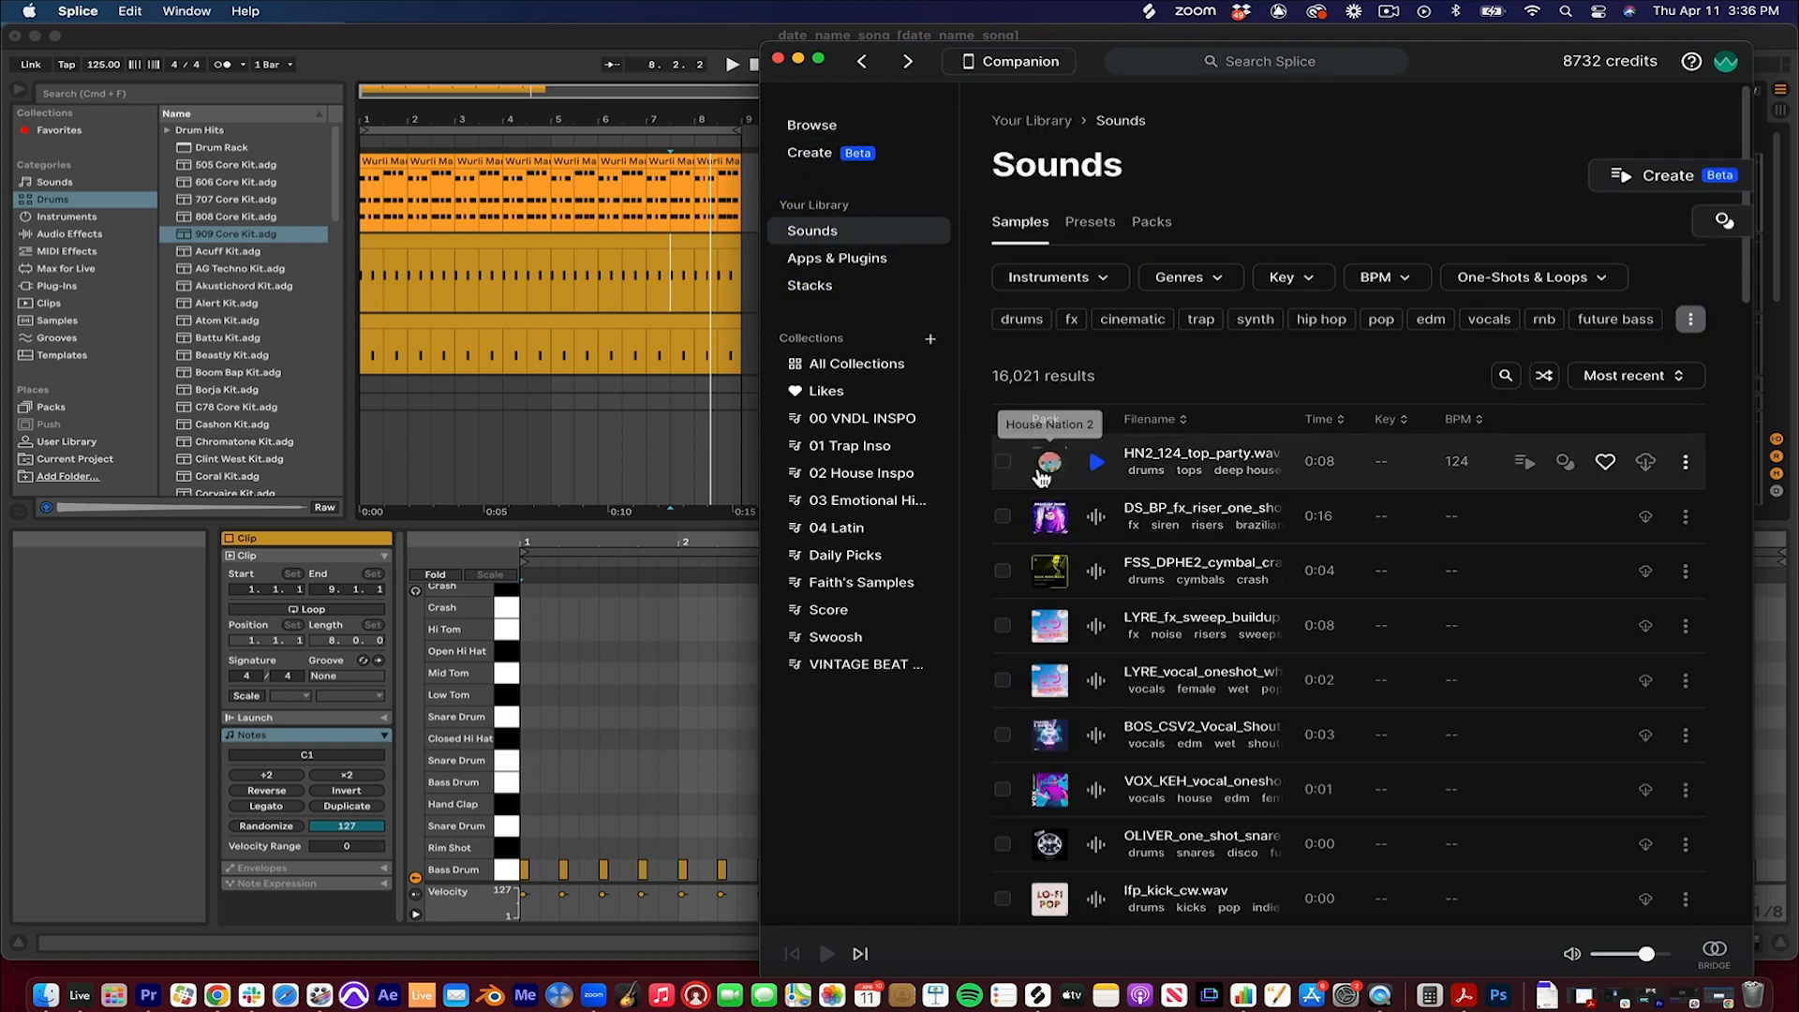
# Step: Preview HN2_124_top_party.wav and sync it locally
pyautogui.click(1092, 462)
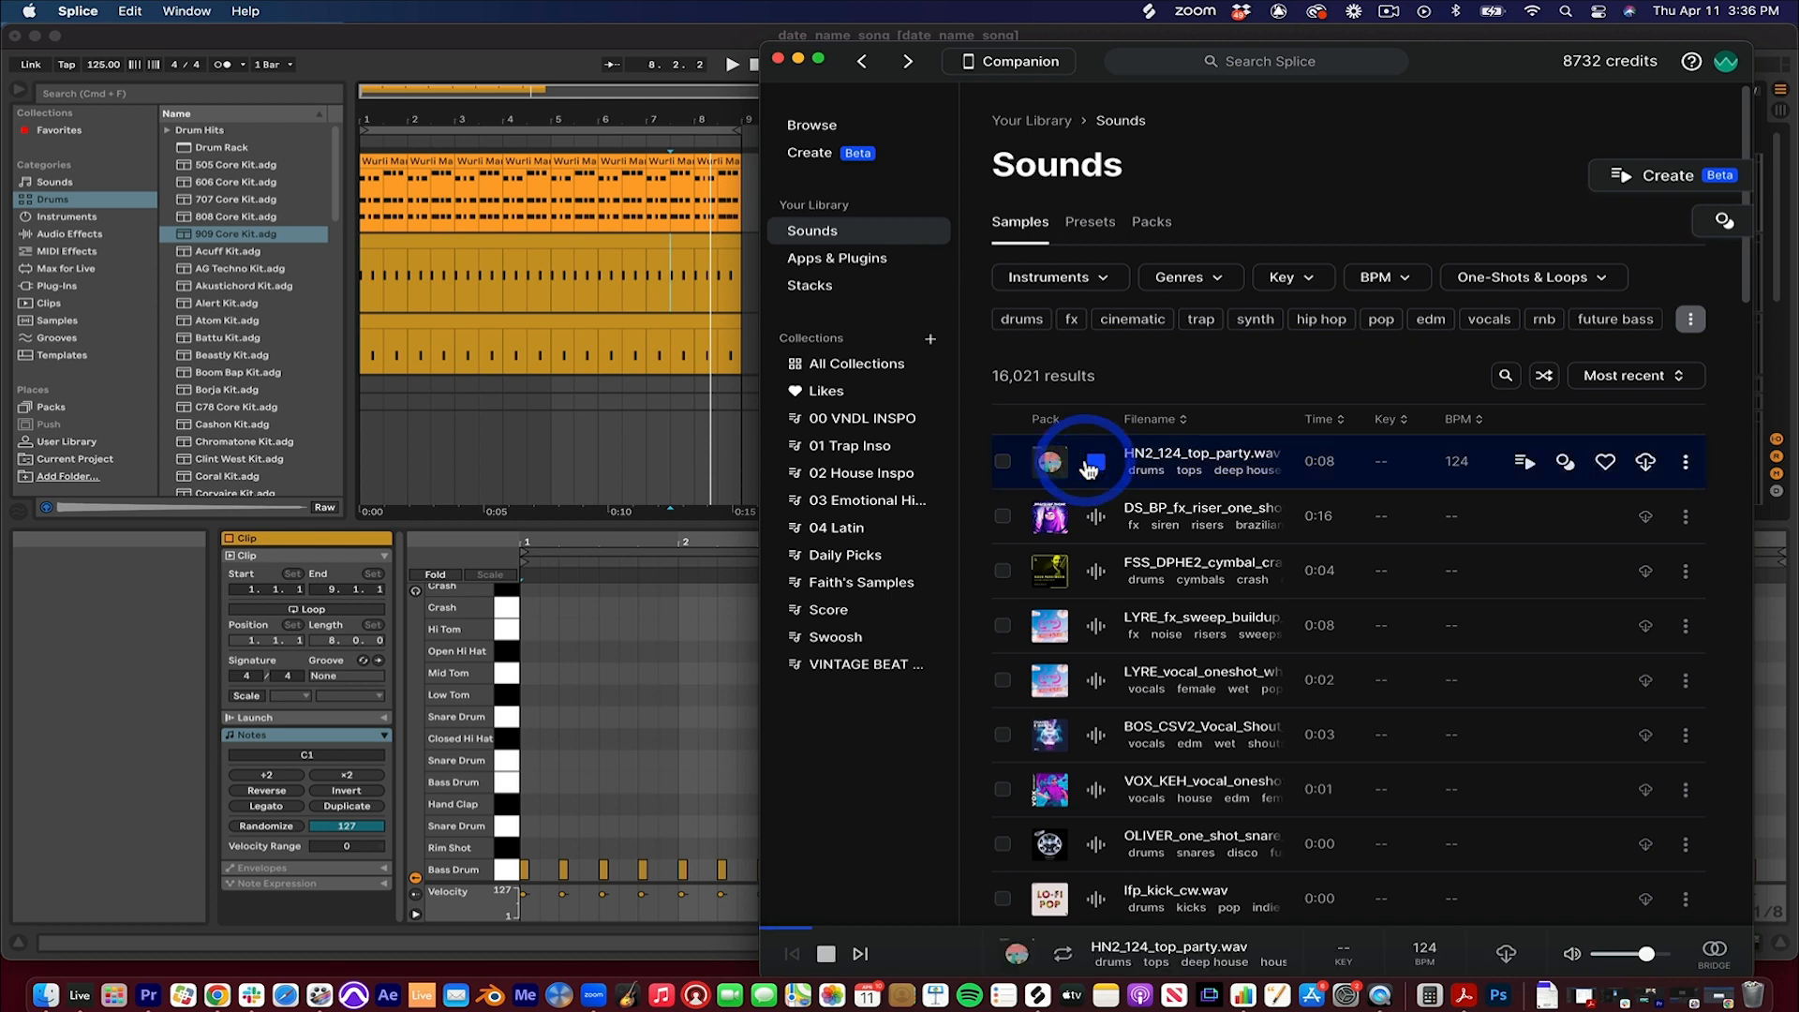
pyautogui.press('space')
pyautogui.click(1646, 462)
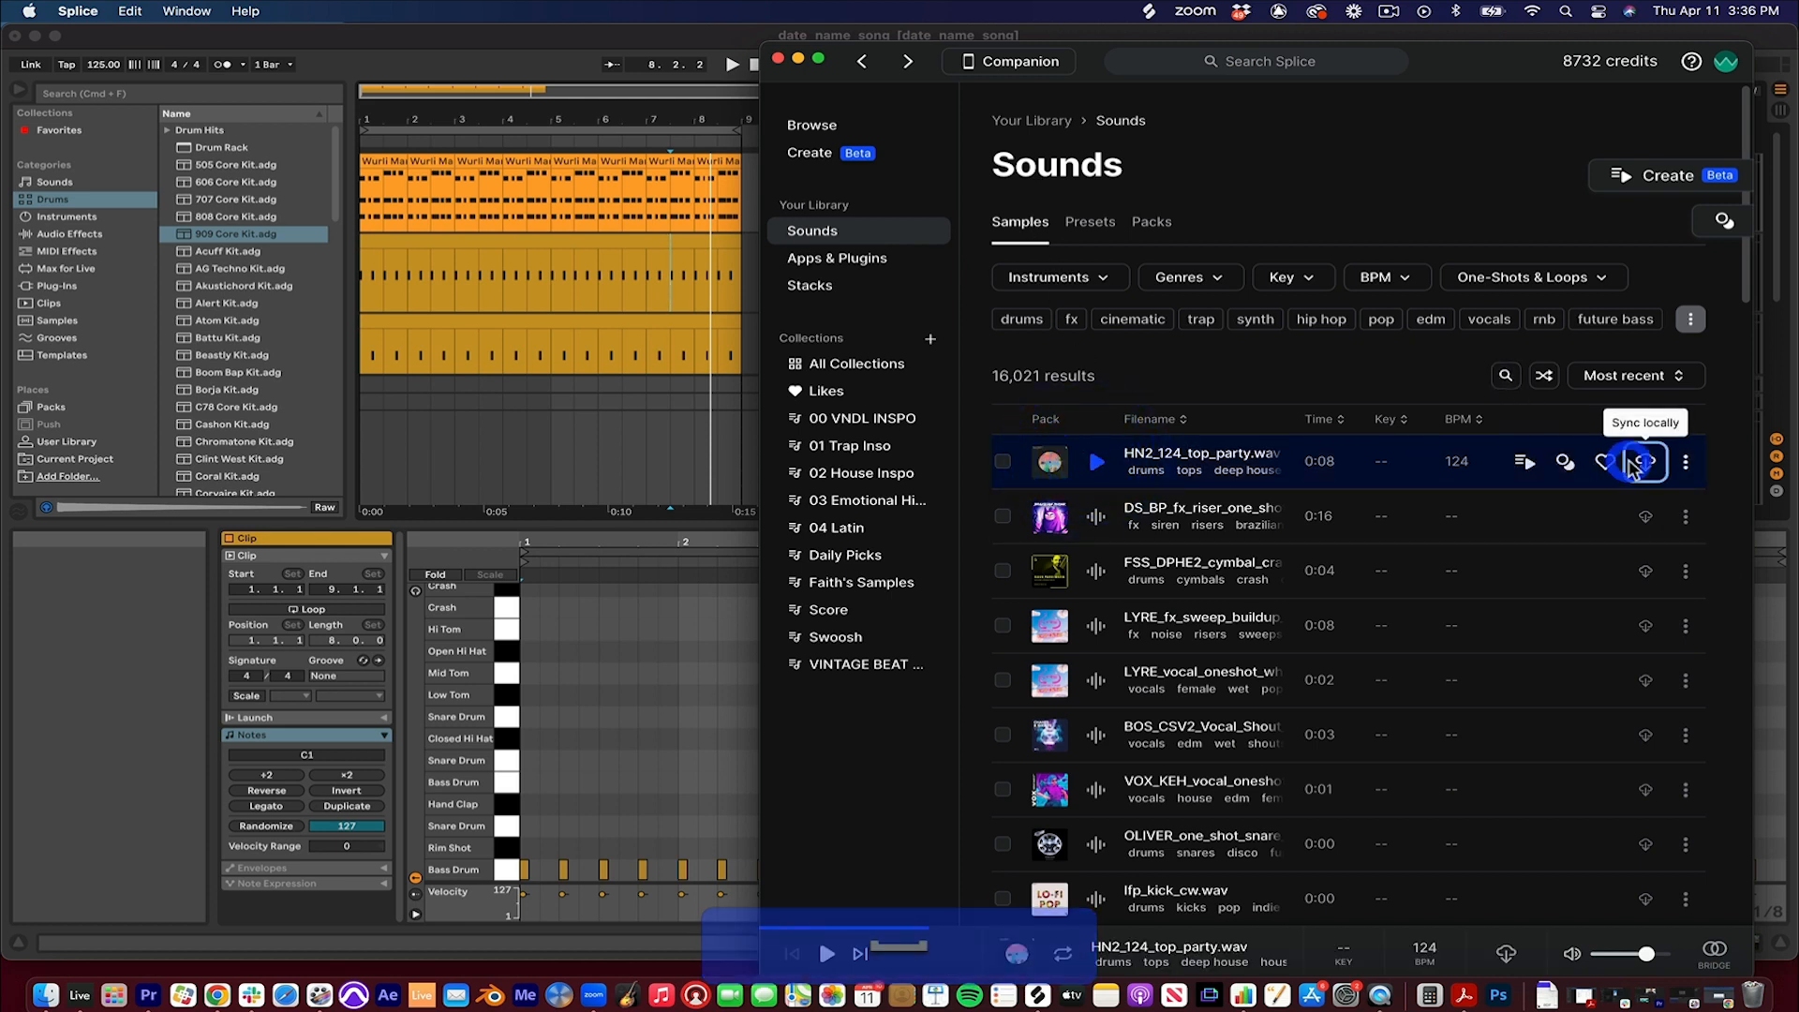
# Step: Place HN2_124_top_party.wav at bar 1 on a new audio track below SNARE in Ableton Live, keeping its warp mode on Beats
pyautogui.moveTo(1199, 459); pyautogui.dragTo(403, 300)
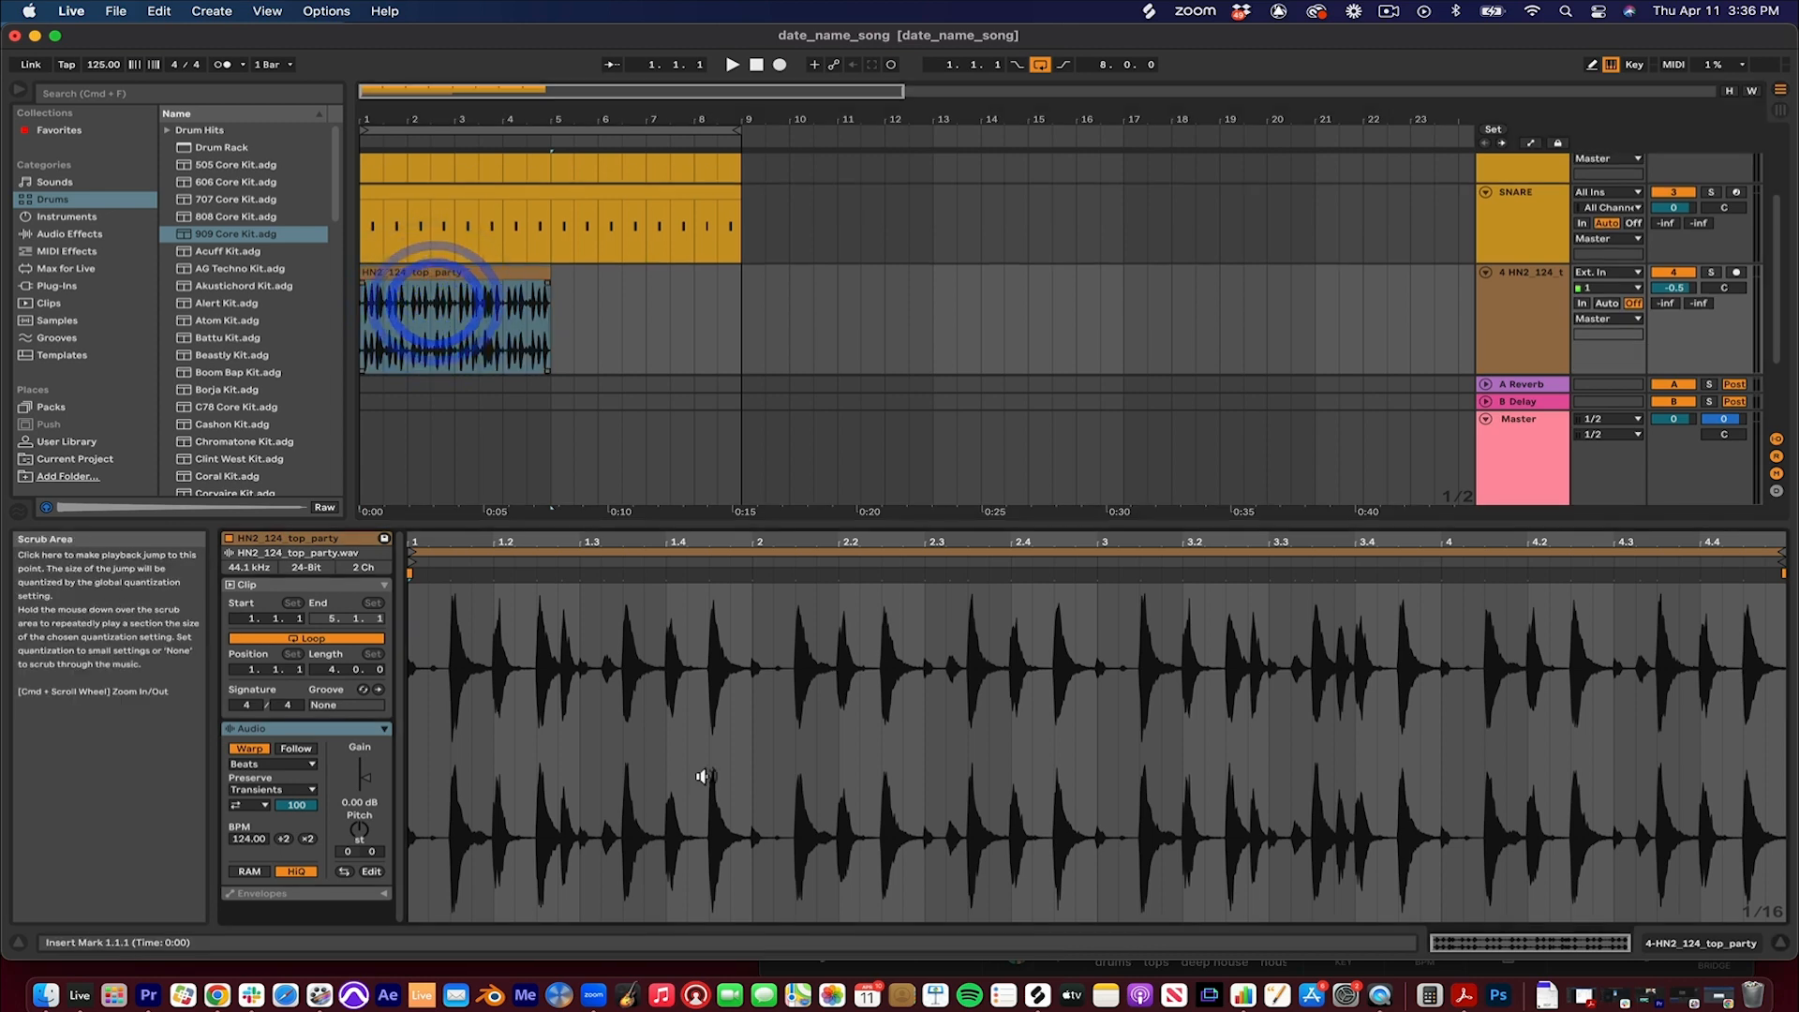
pyautogui.click(655, 334)
pyautogui.click(454, 273)
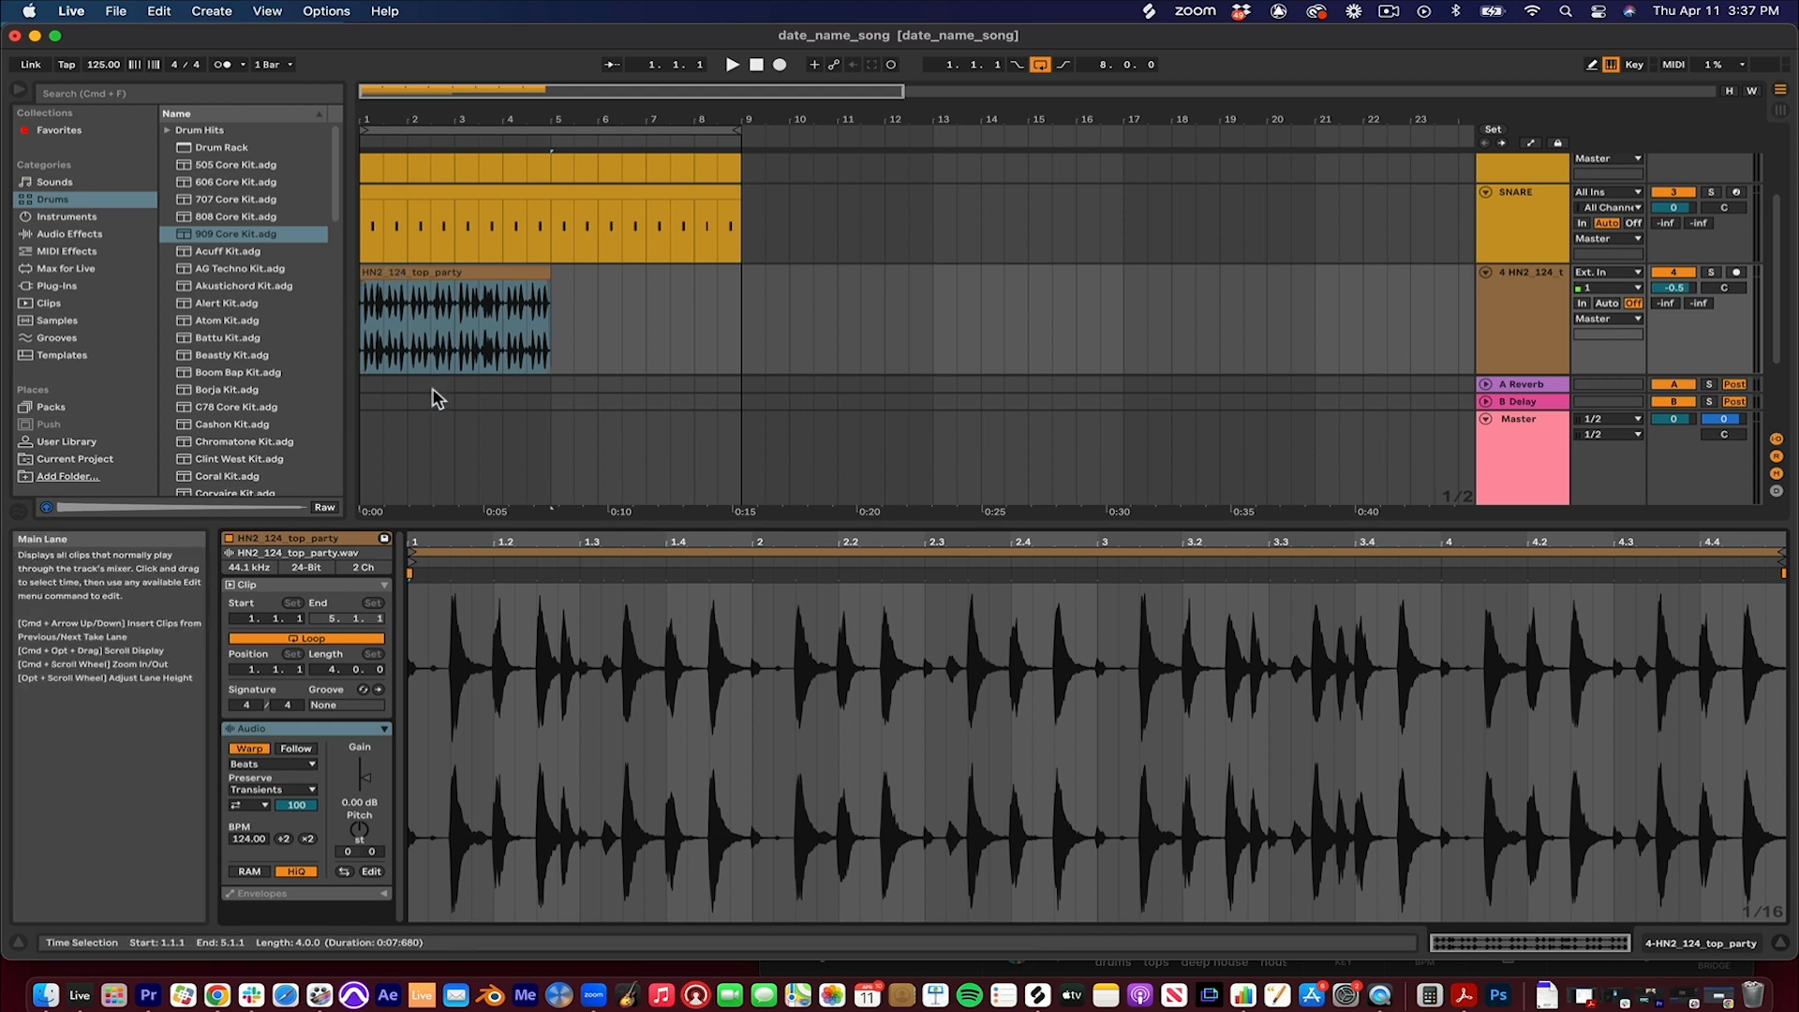
pyautogui.click(272, 764)
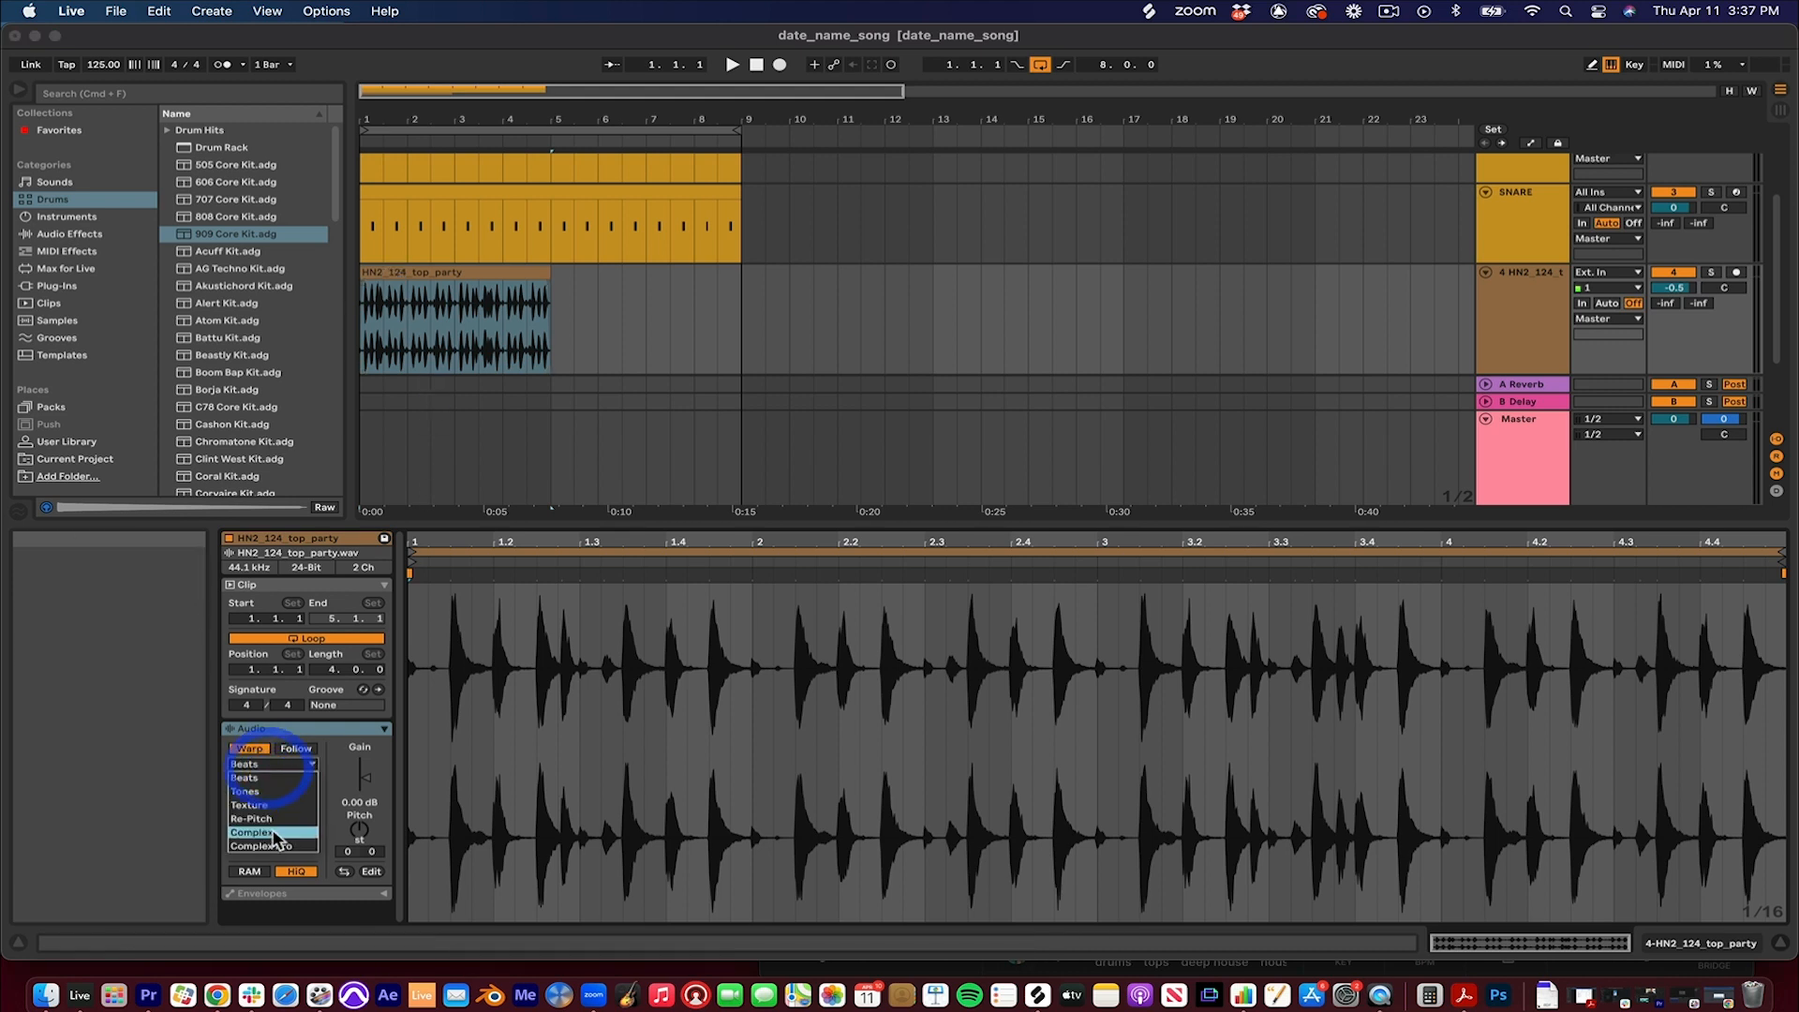
pyautogui.click(272, 778)
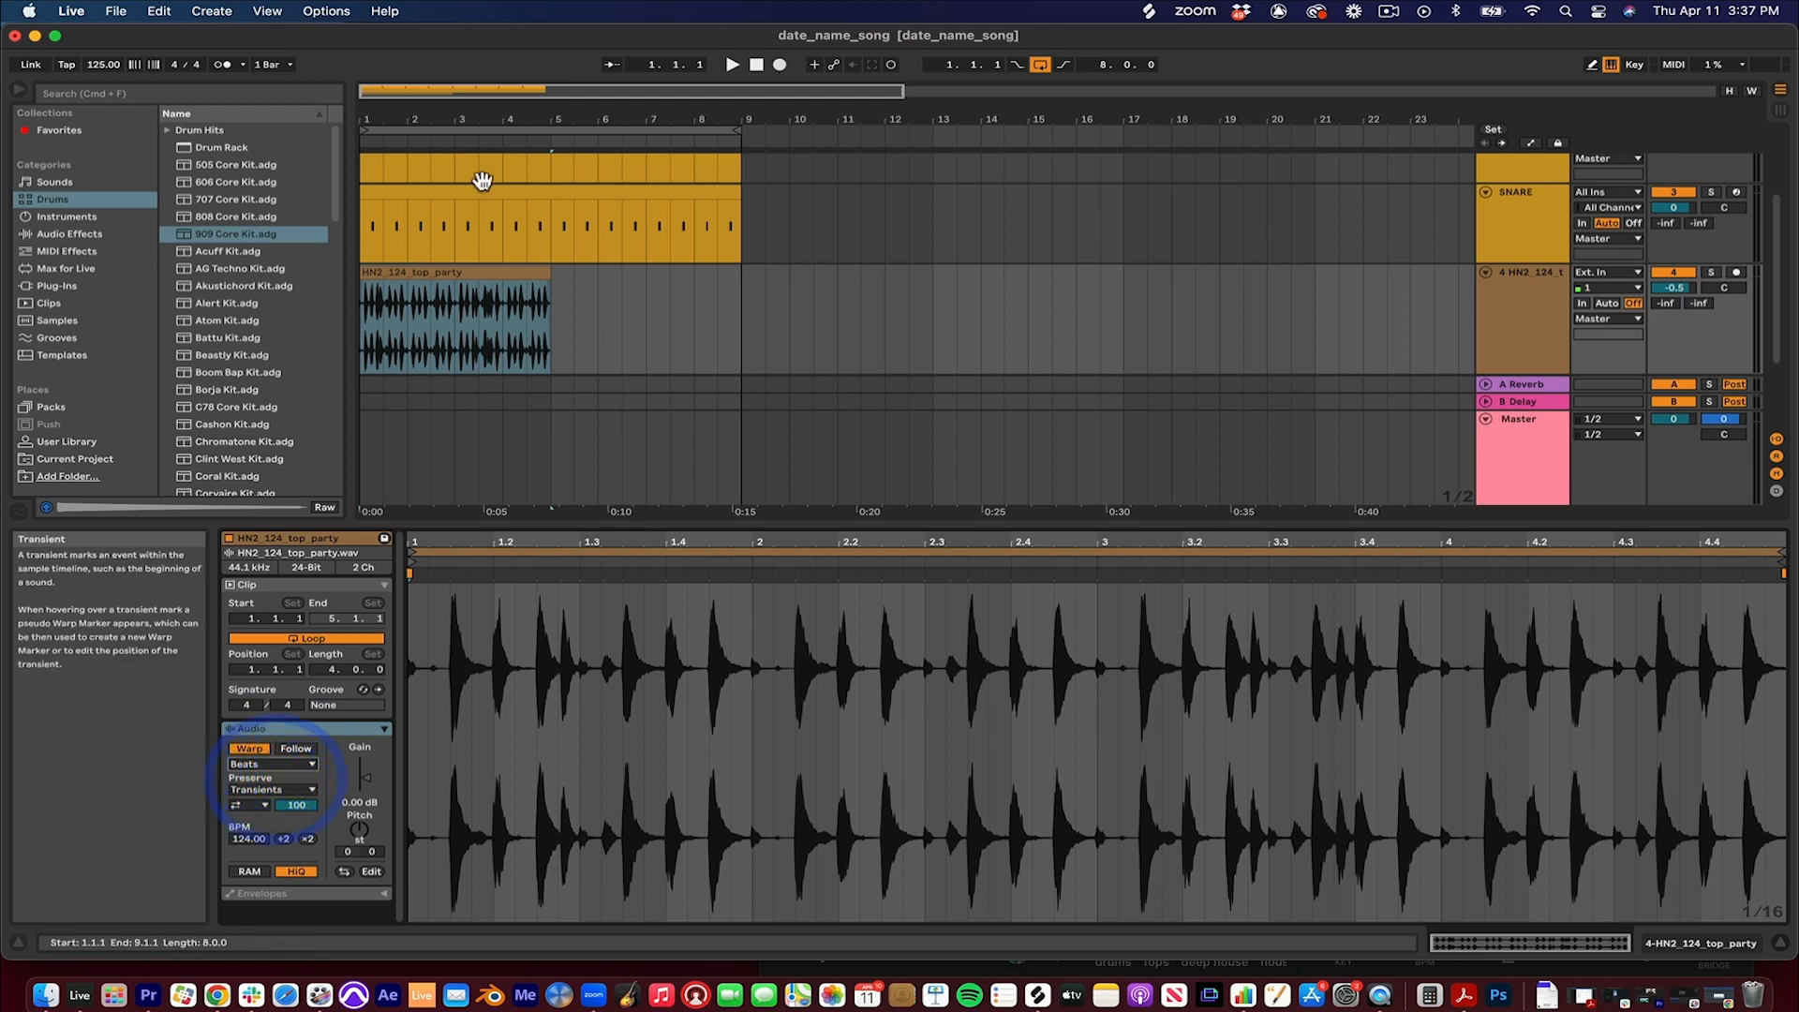
# Step: Duplicate the HN2_124_top_party clip to fill bars 5 to 8 and start playback
pyautogui.click(468, 266)
pyautogui.press('cmd+d')
pyautogui.press('space')
# Step: Set the HN2_124_top_party track's volume to -6.5 dB and the SNARE track's to -2.2 dB during playback
pyautogui.moveTo(1674, 288); pyautogui.dragTo(1674, 304)
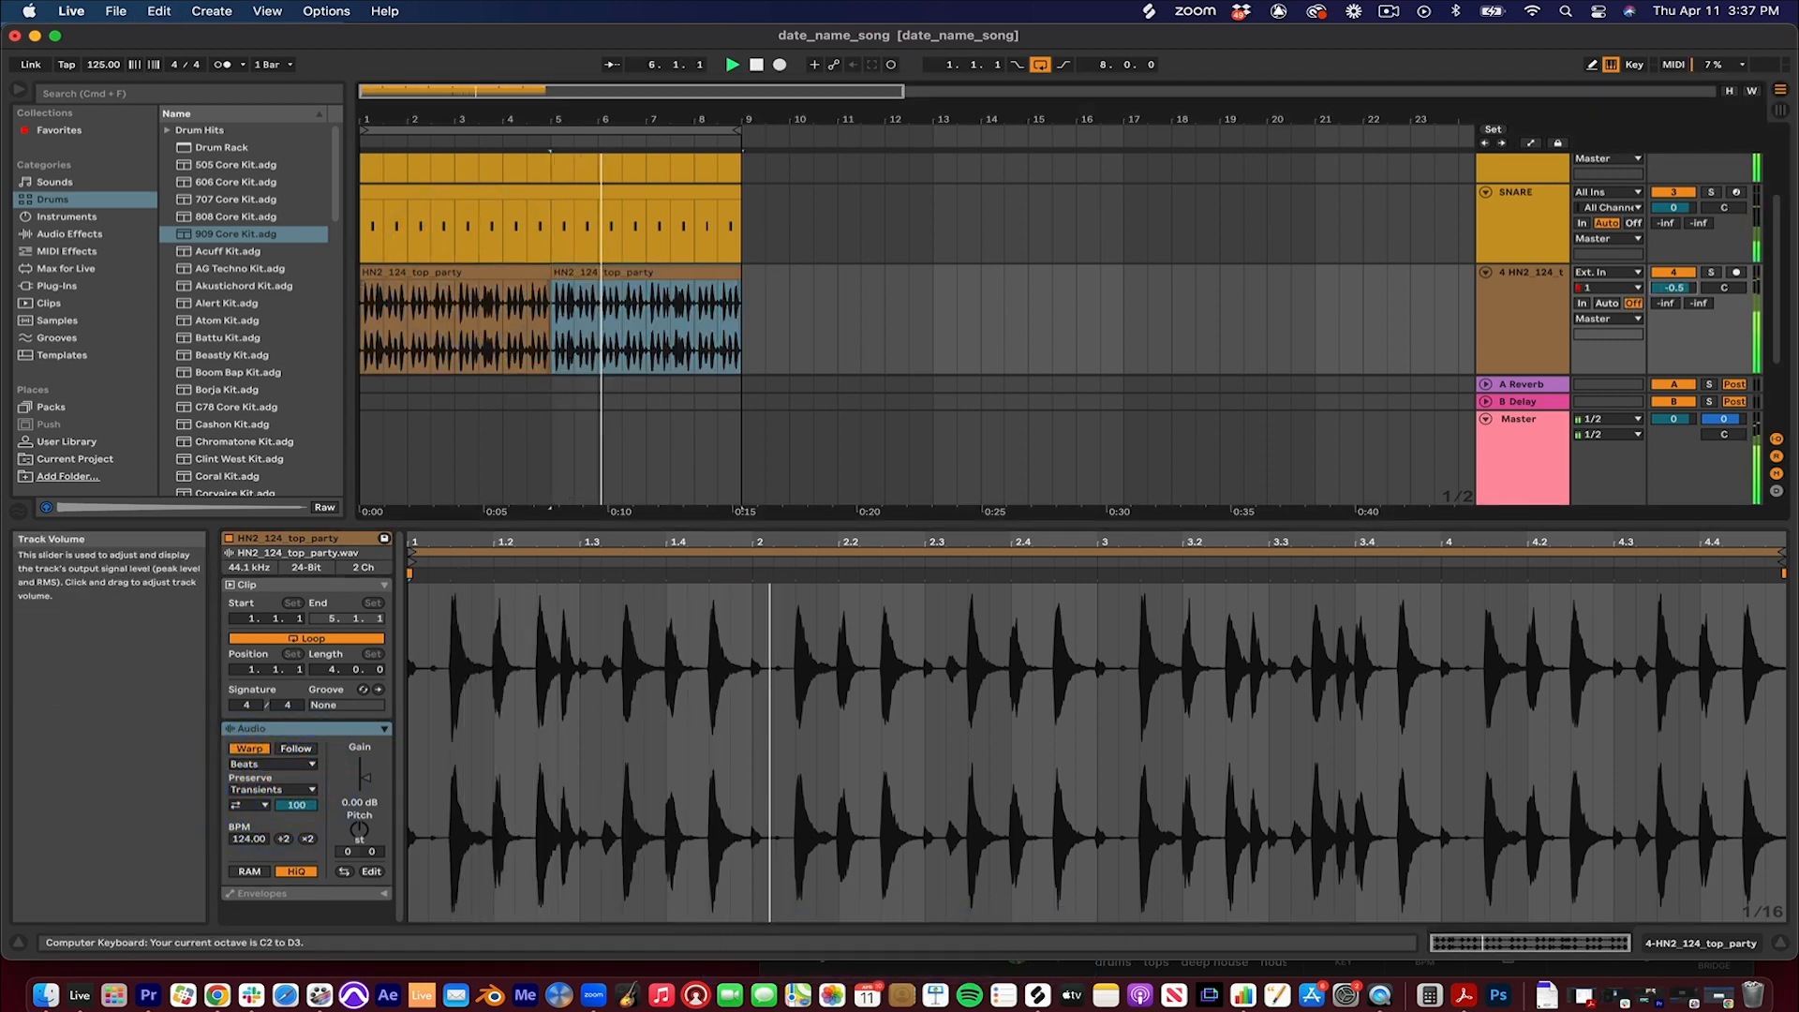
pyautogui.scroll(3, 1707, 199)
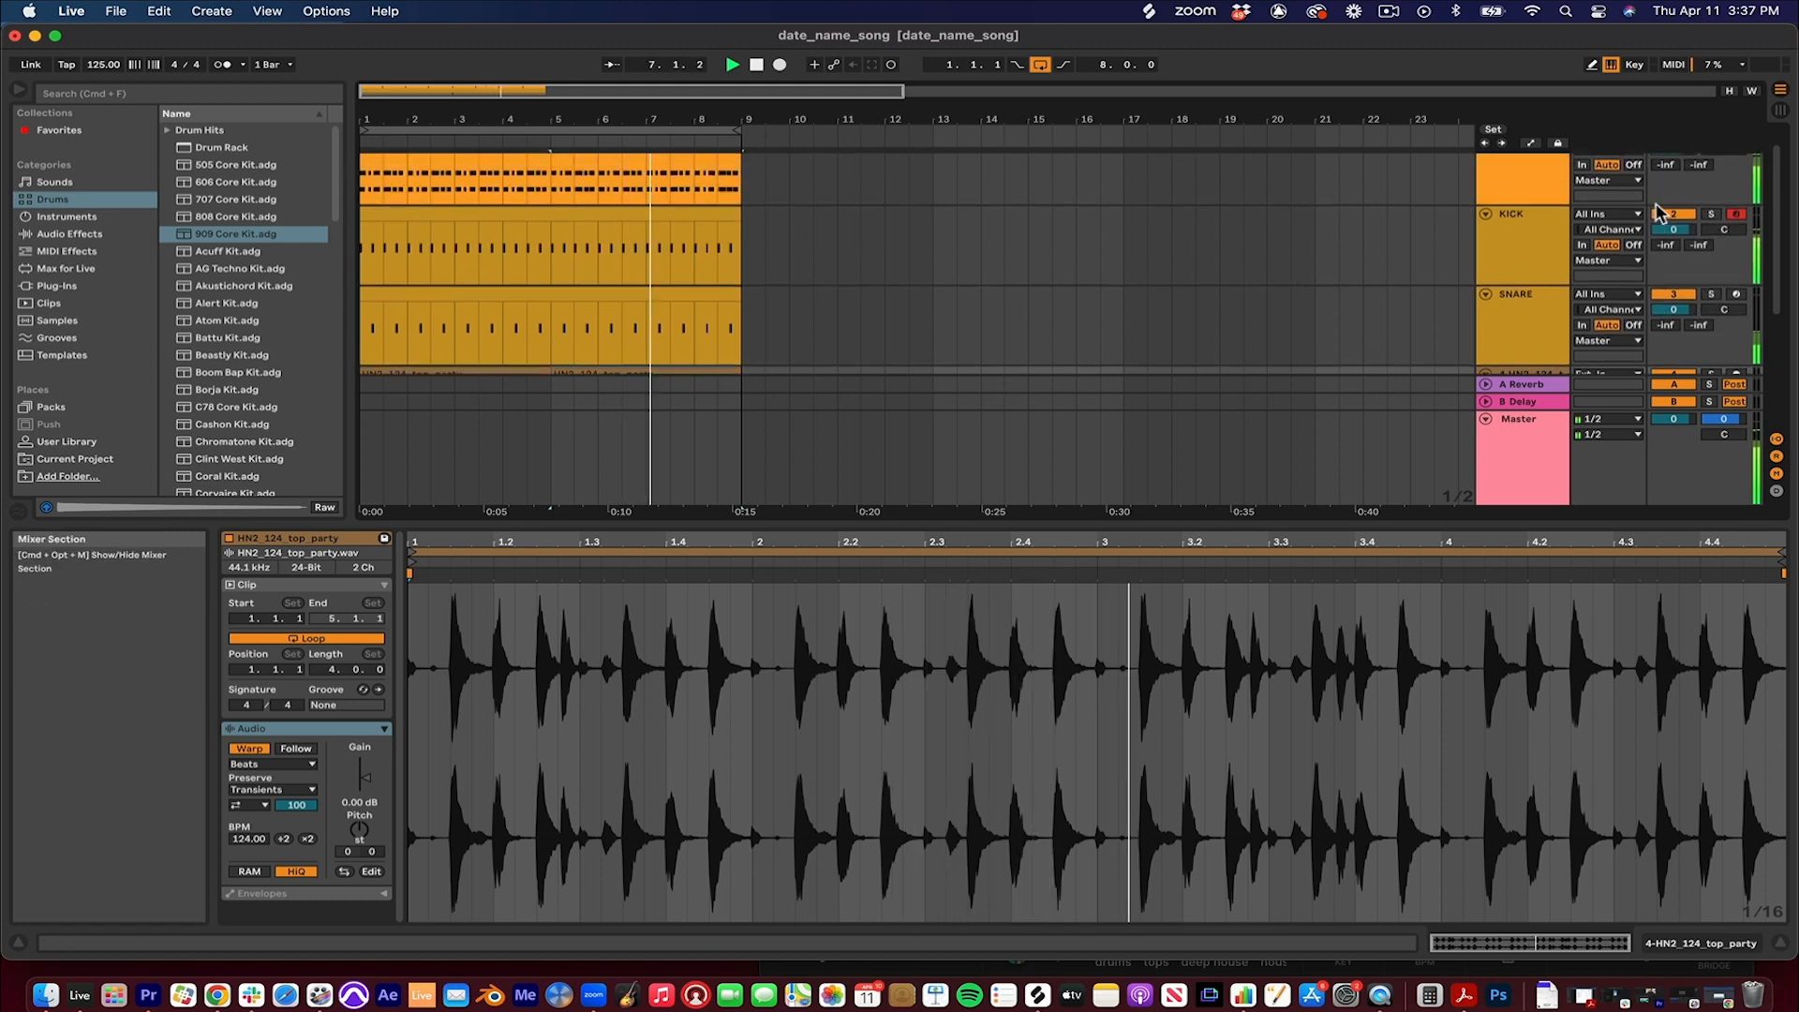
pyautogui.scroll(1, 1527, 225)
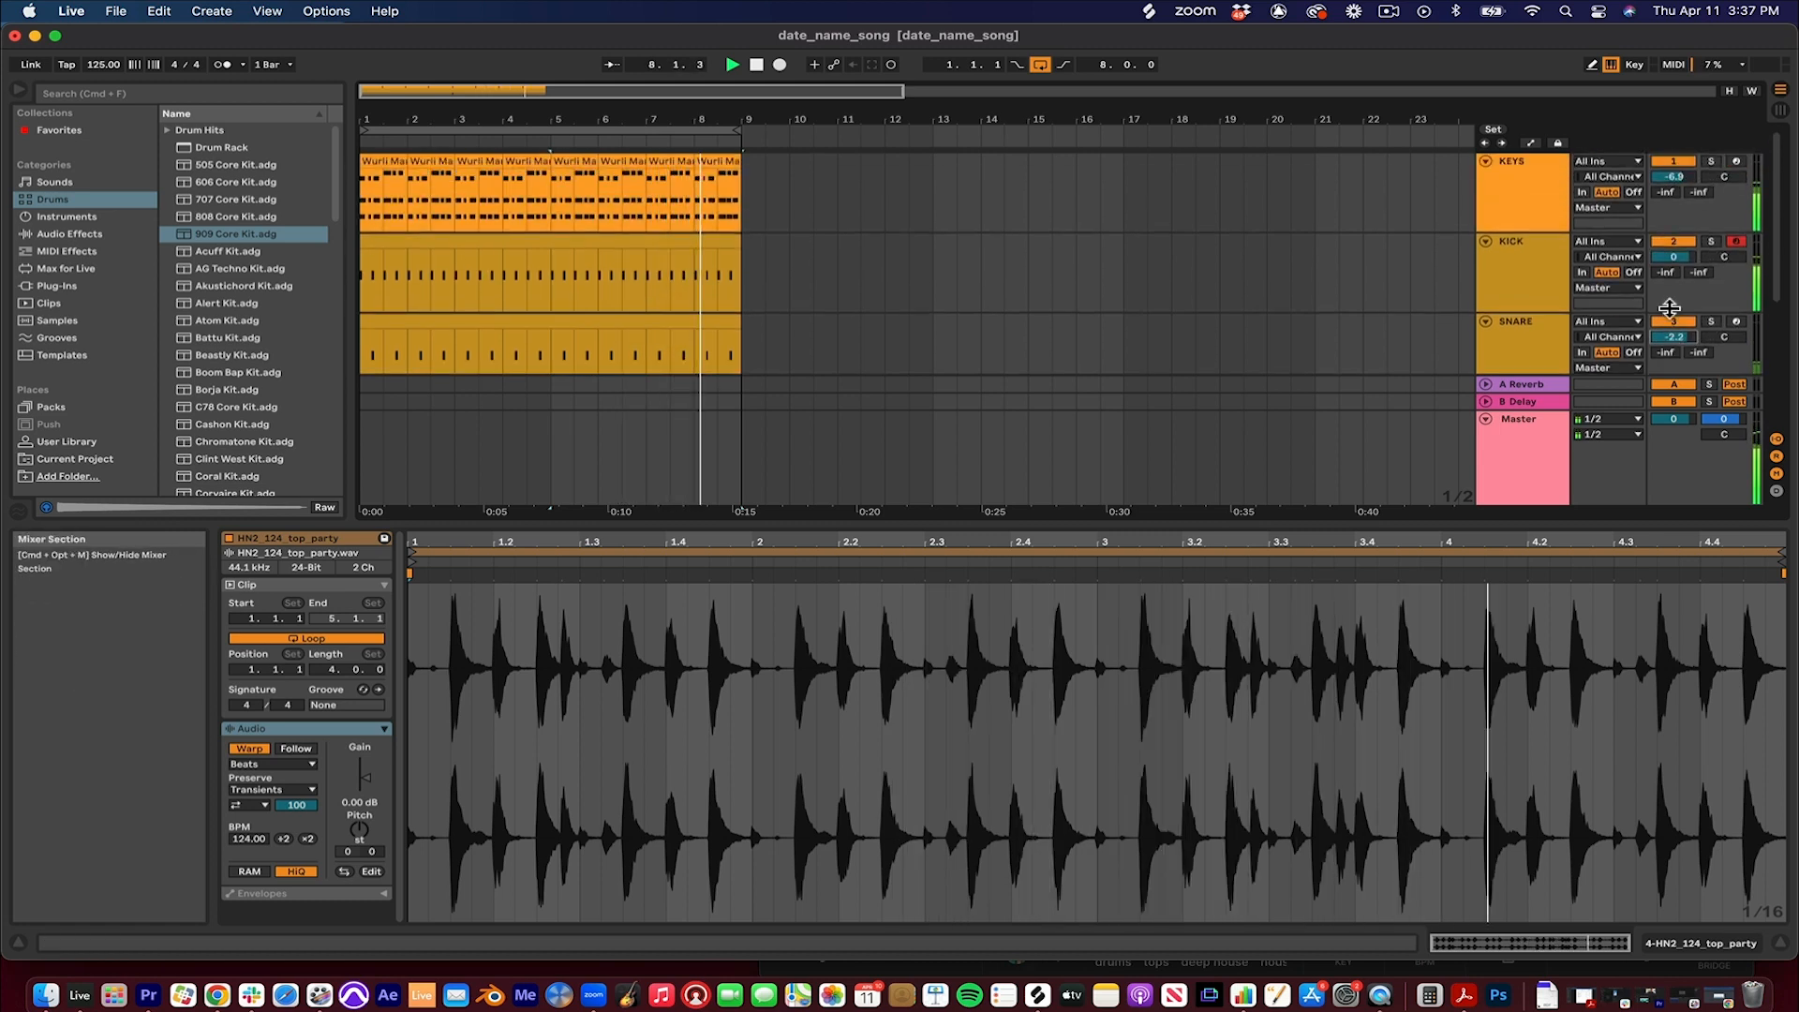
pyautogui.press('space')
# Step: Fold the KICK, SNARE and HN2_124_top_party tracks and delete the empty audio track beneath them
pyautogui.click(1530, 226)
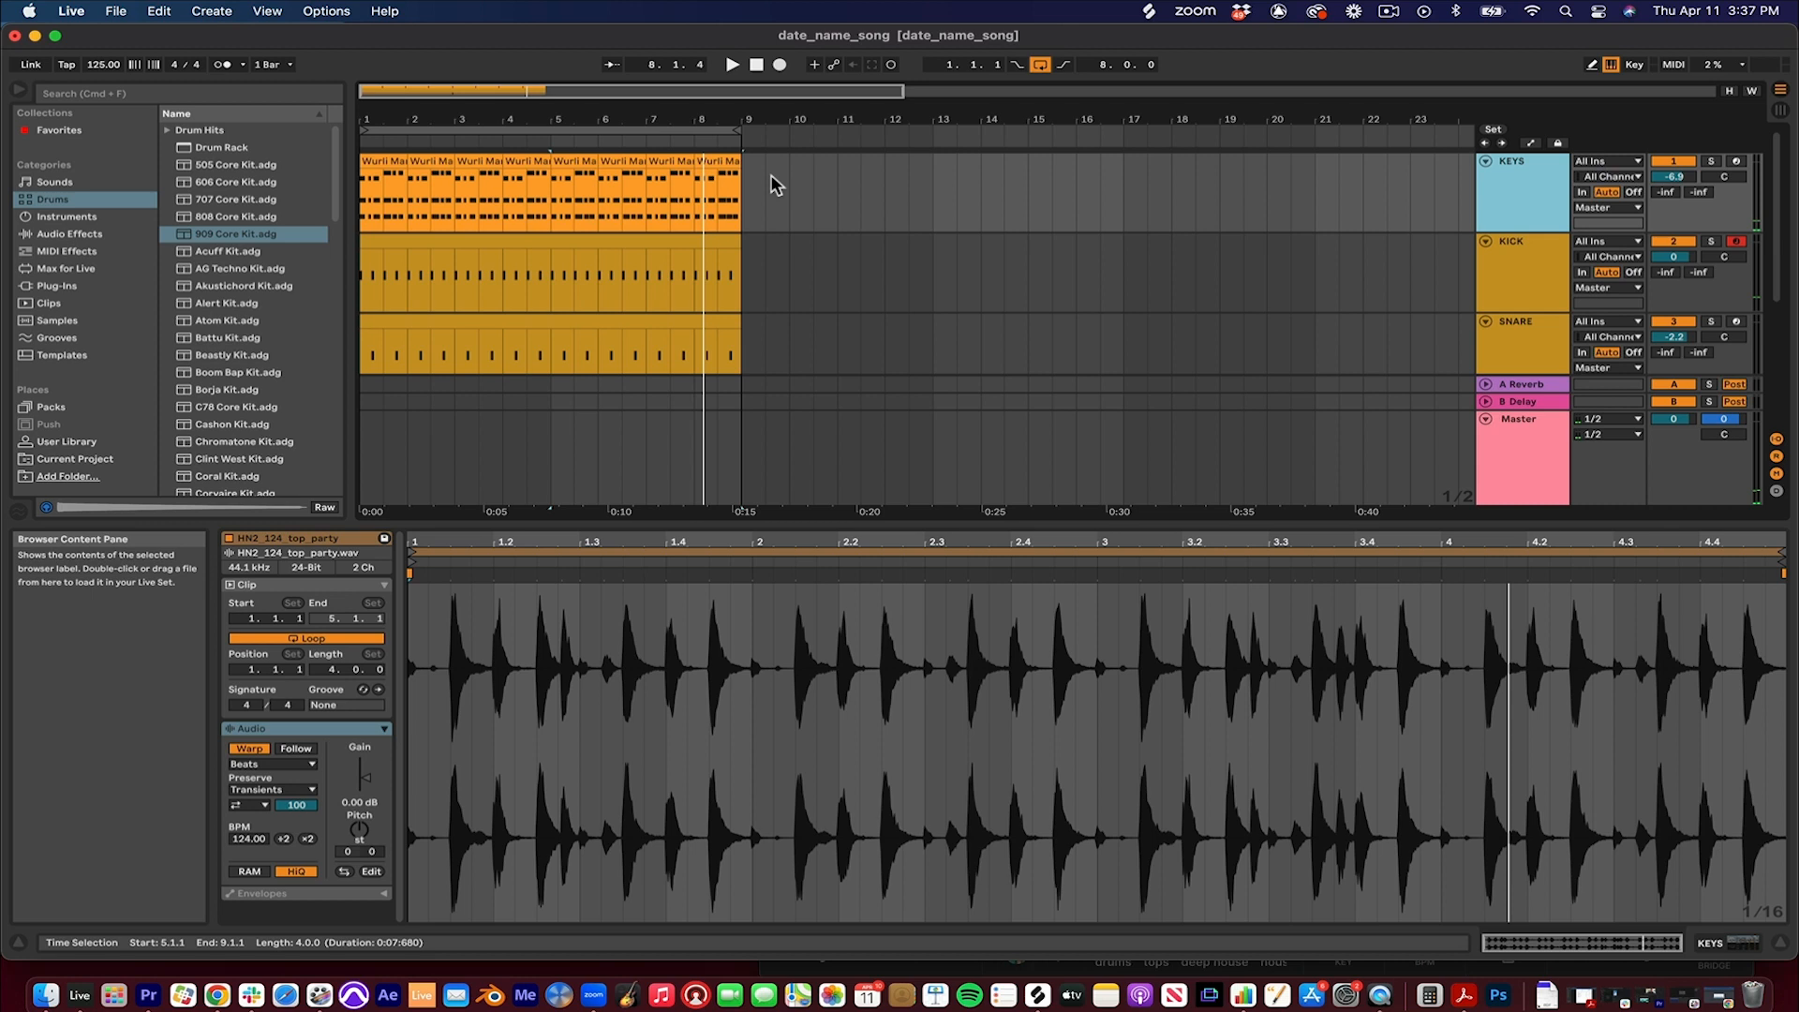
pyautogui.click(1487, 242)
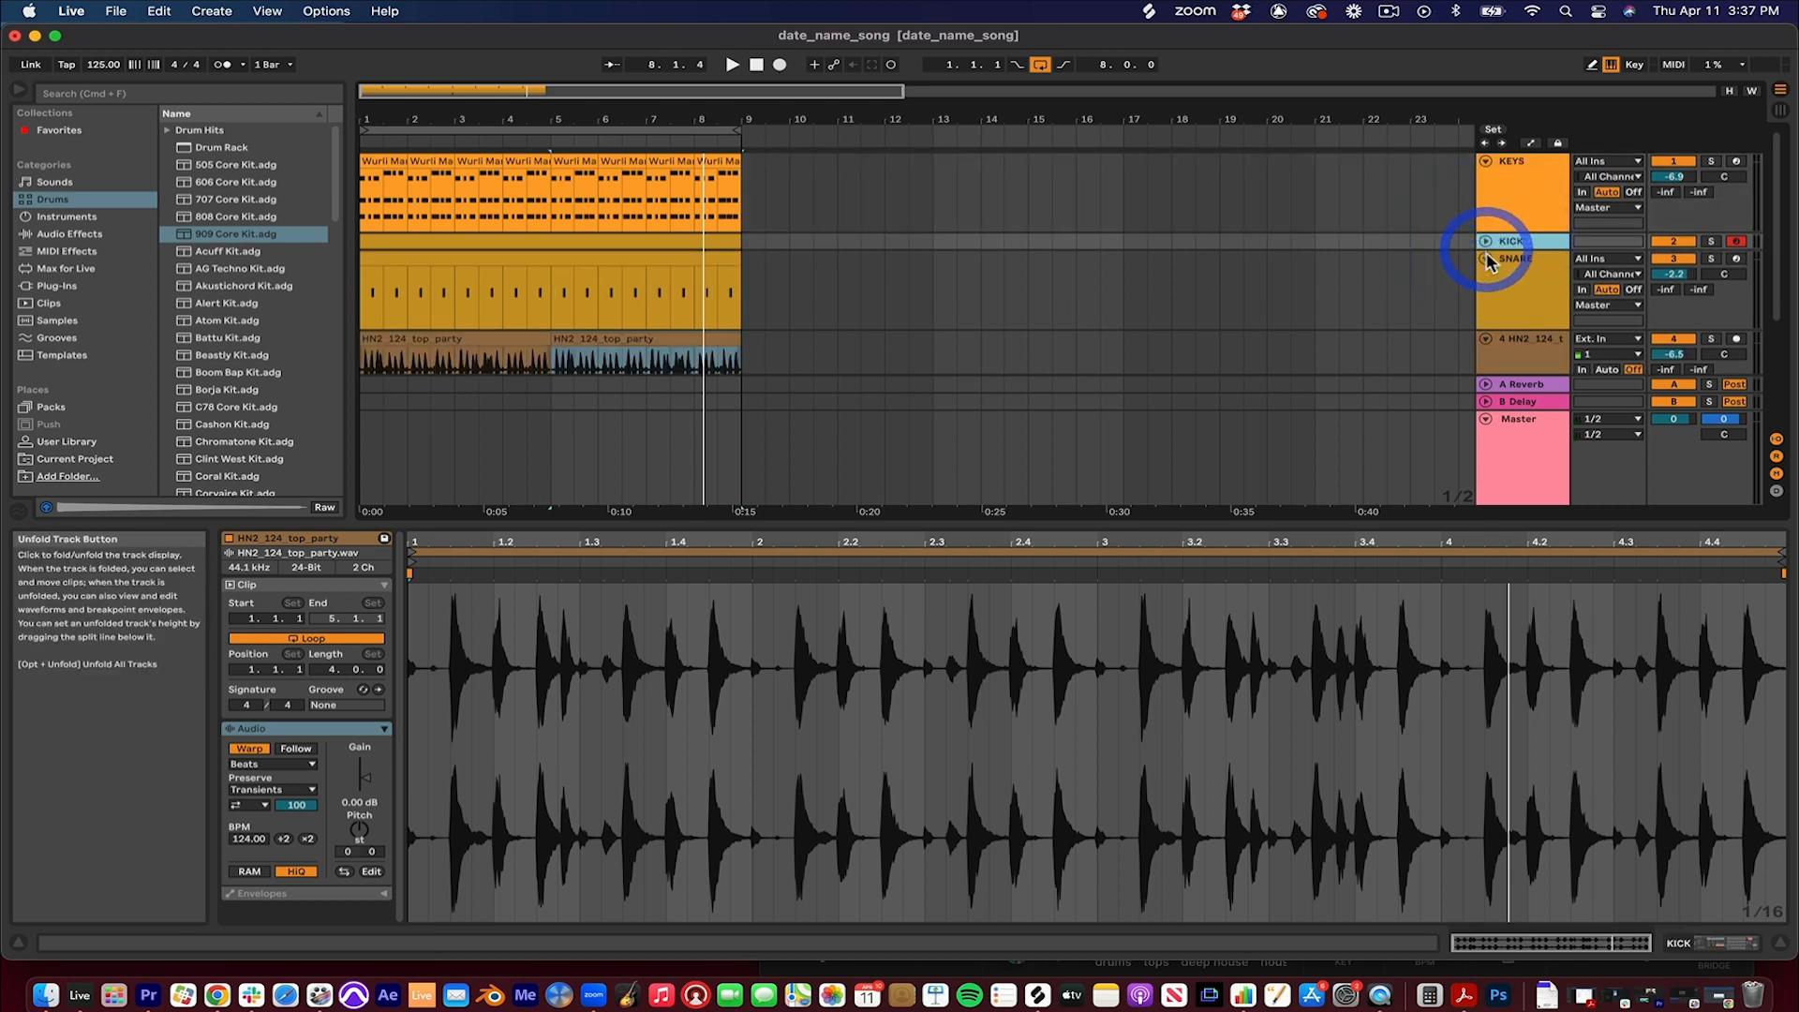
pyautogui.click(1486, 258)
pyautogui.click(1486, 276)
pyautogui.click(1487, 293)
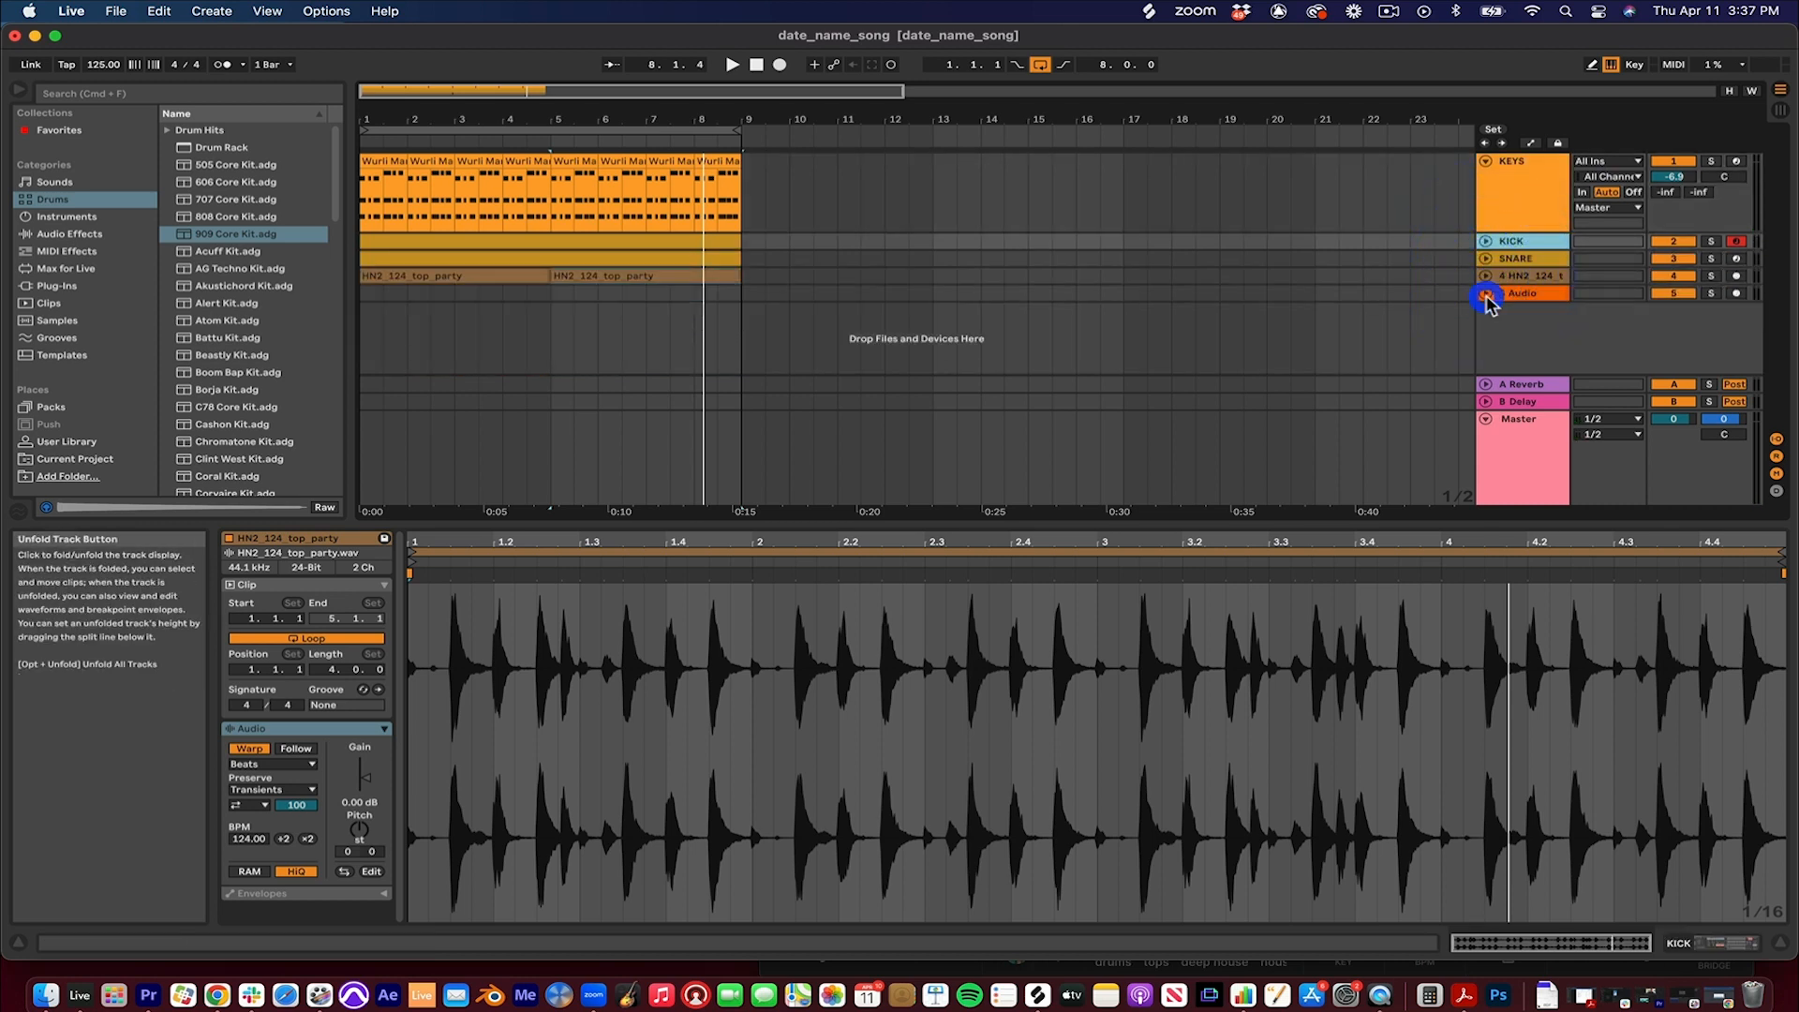
pyautogui.click(1519, 296)
pyautogui.press('BackSpace')
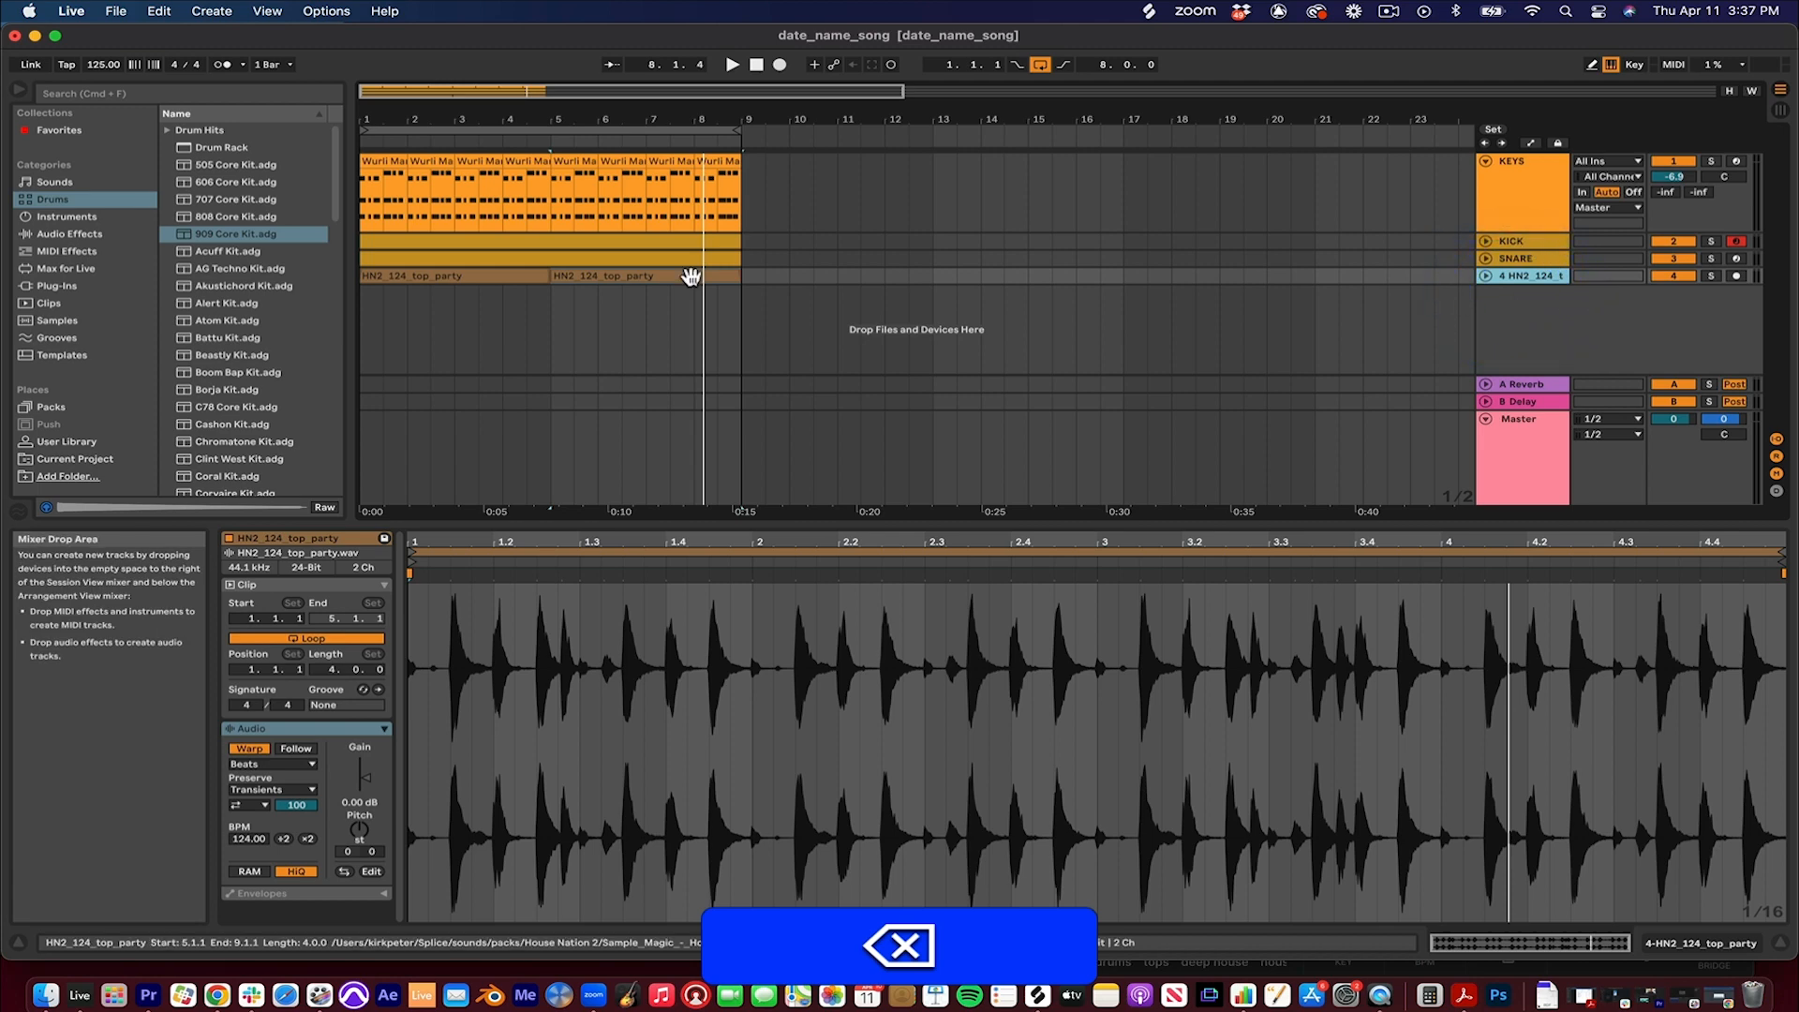
# Step: Add the Disharmonics delay preset from Ambient Spaces to the KEYS track and play a short passage
pyautogui.click(510, 164)
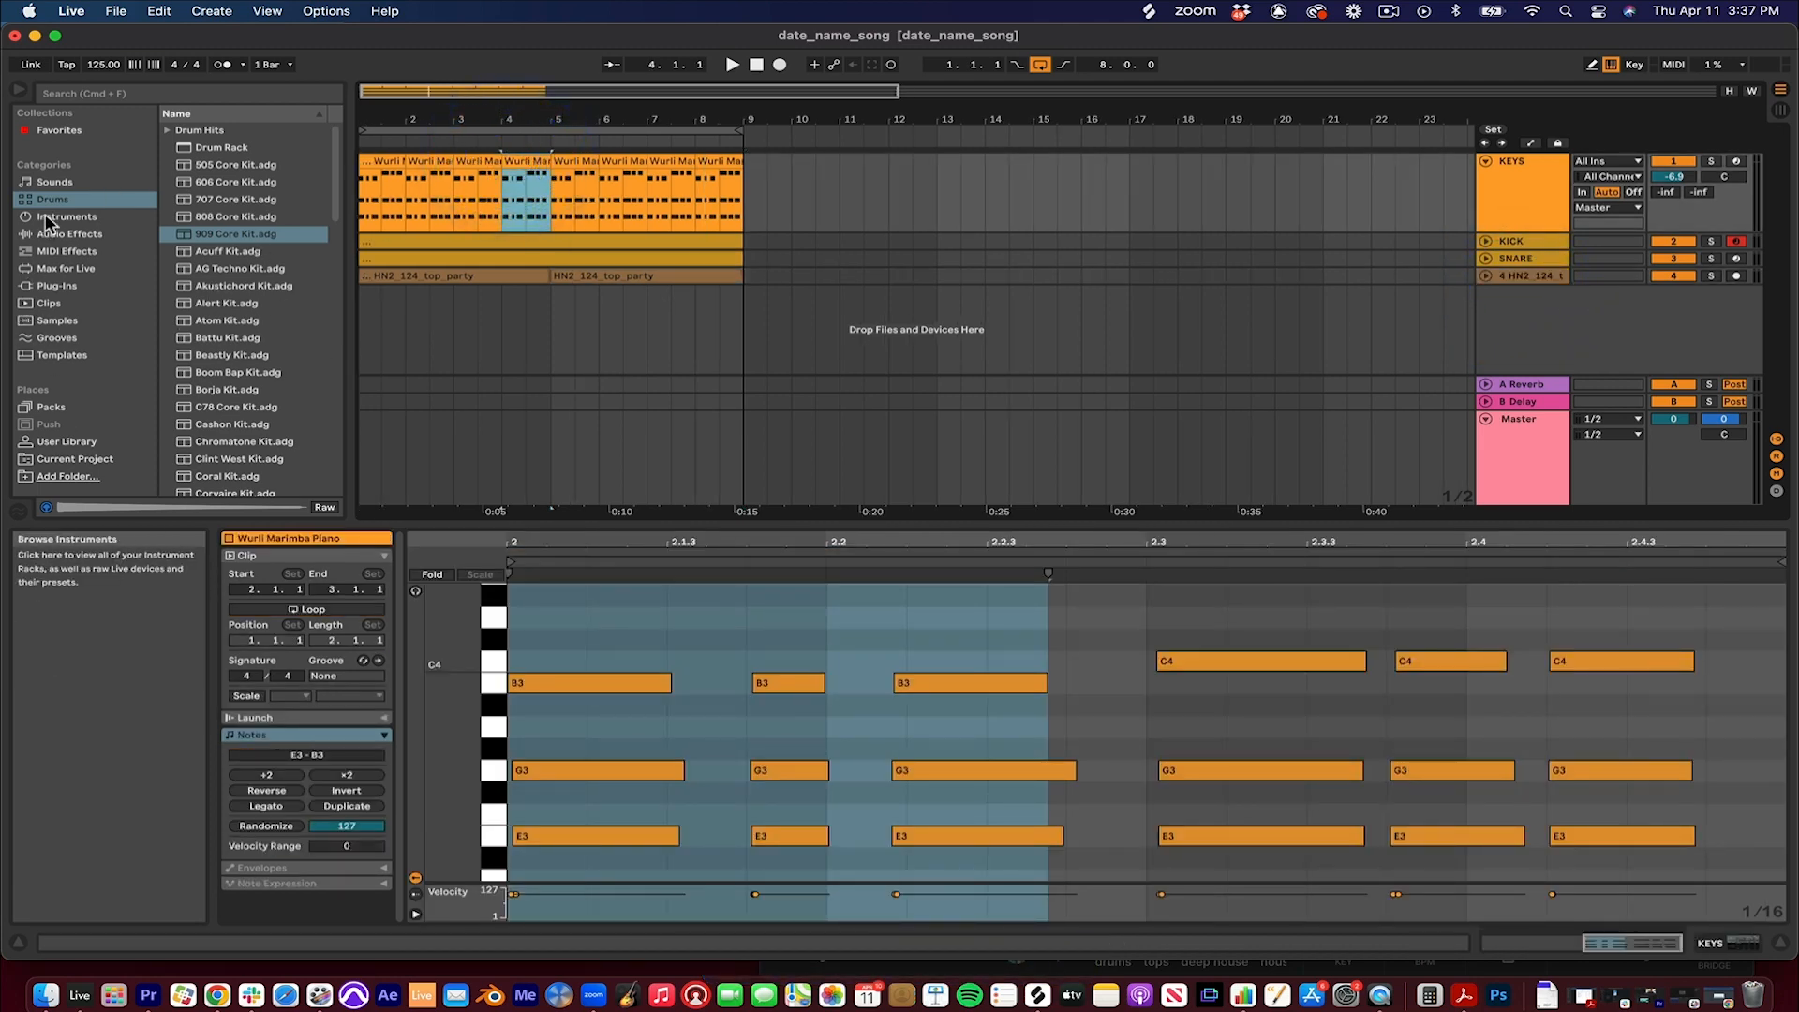
pyautogui.click(66, 233)
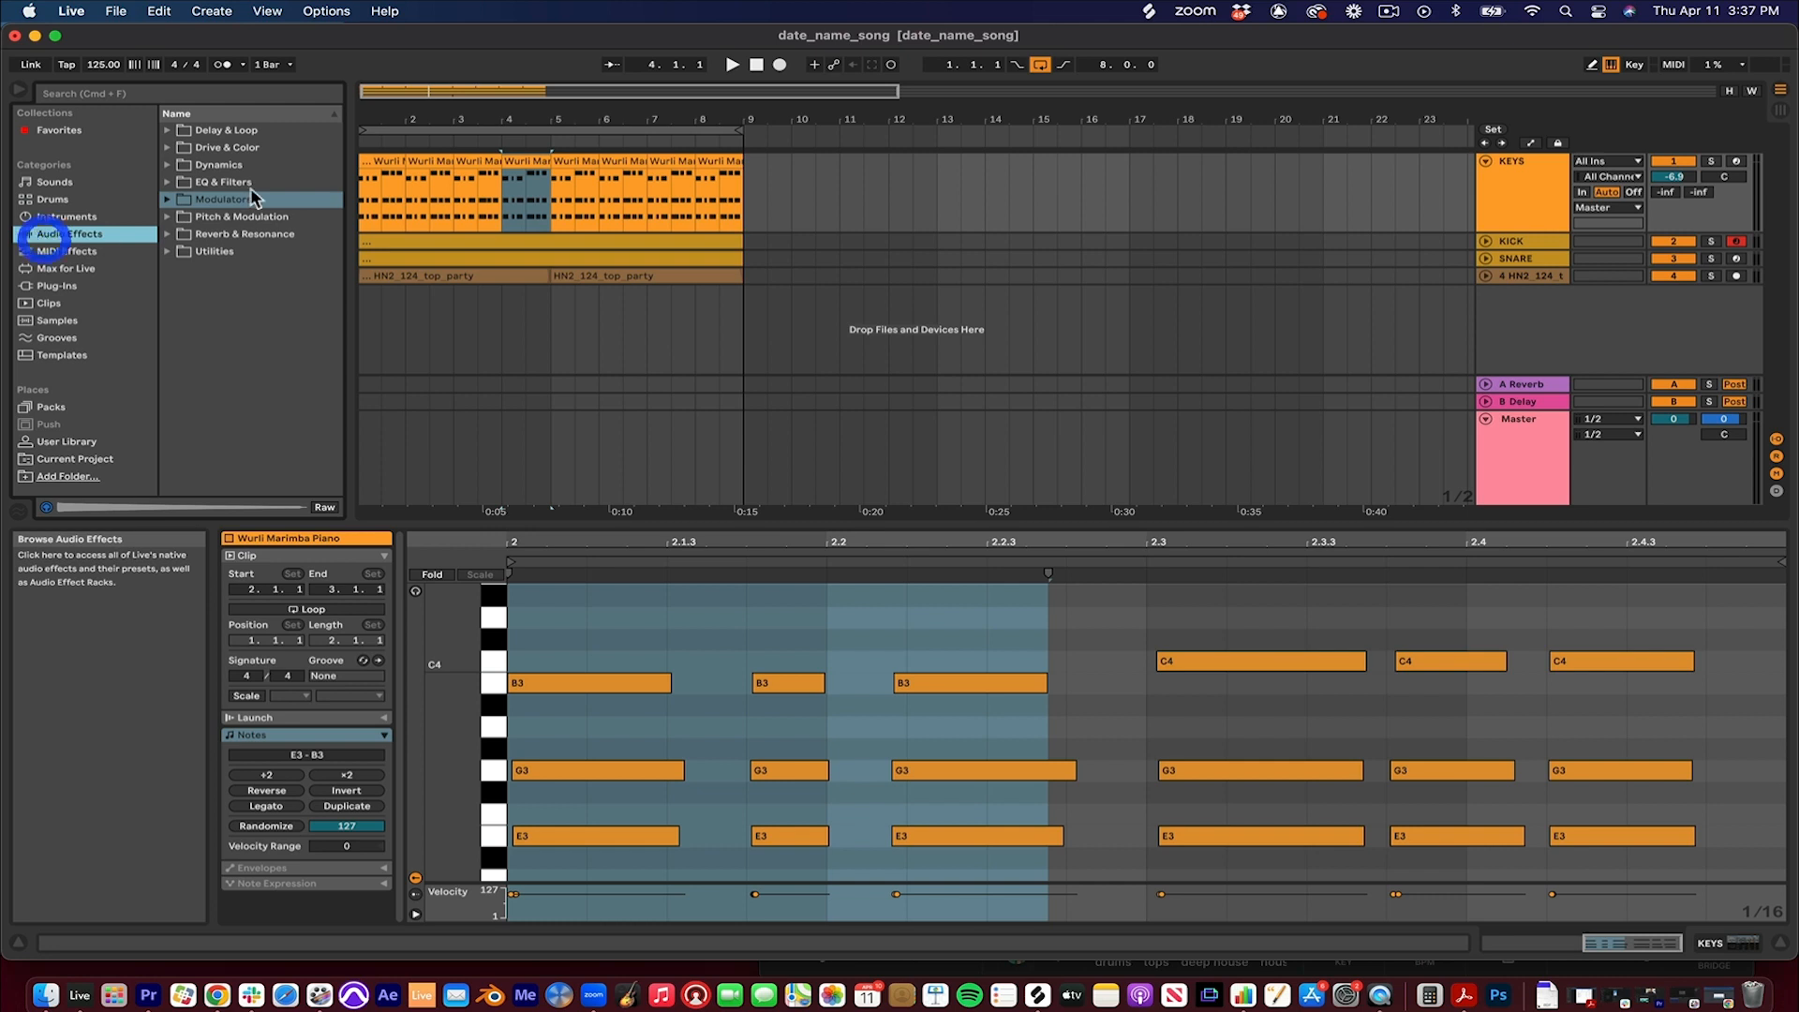
pyautogui.click(167, 131)
pyautogui.click(180, 165)
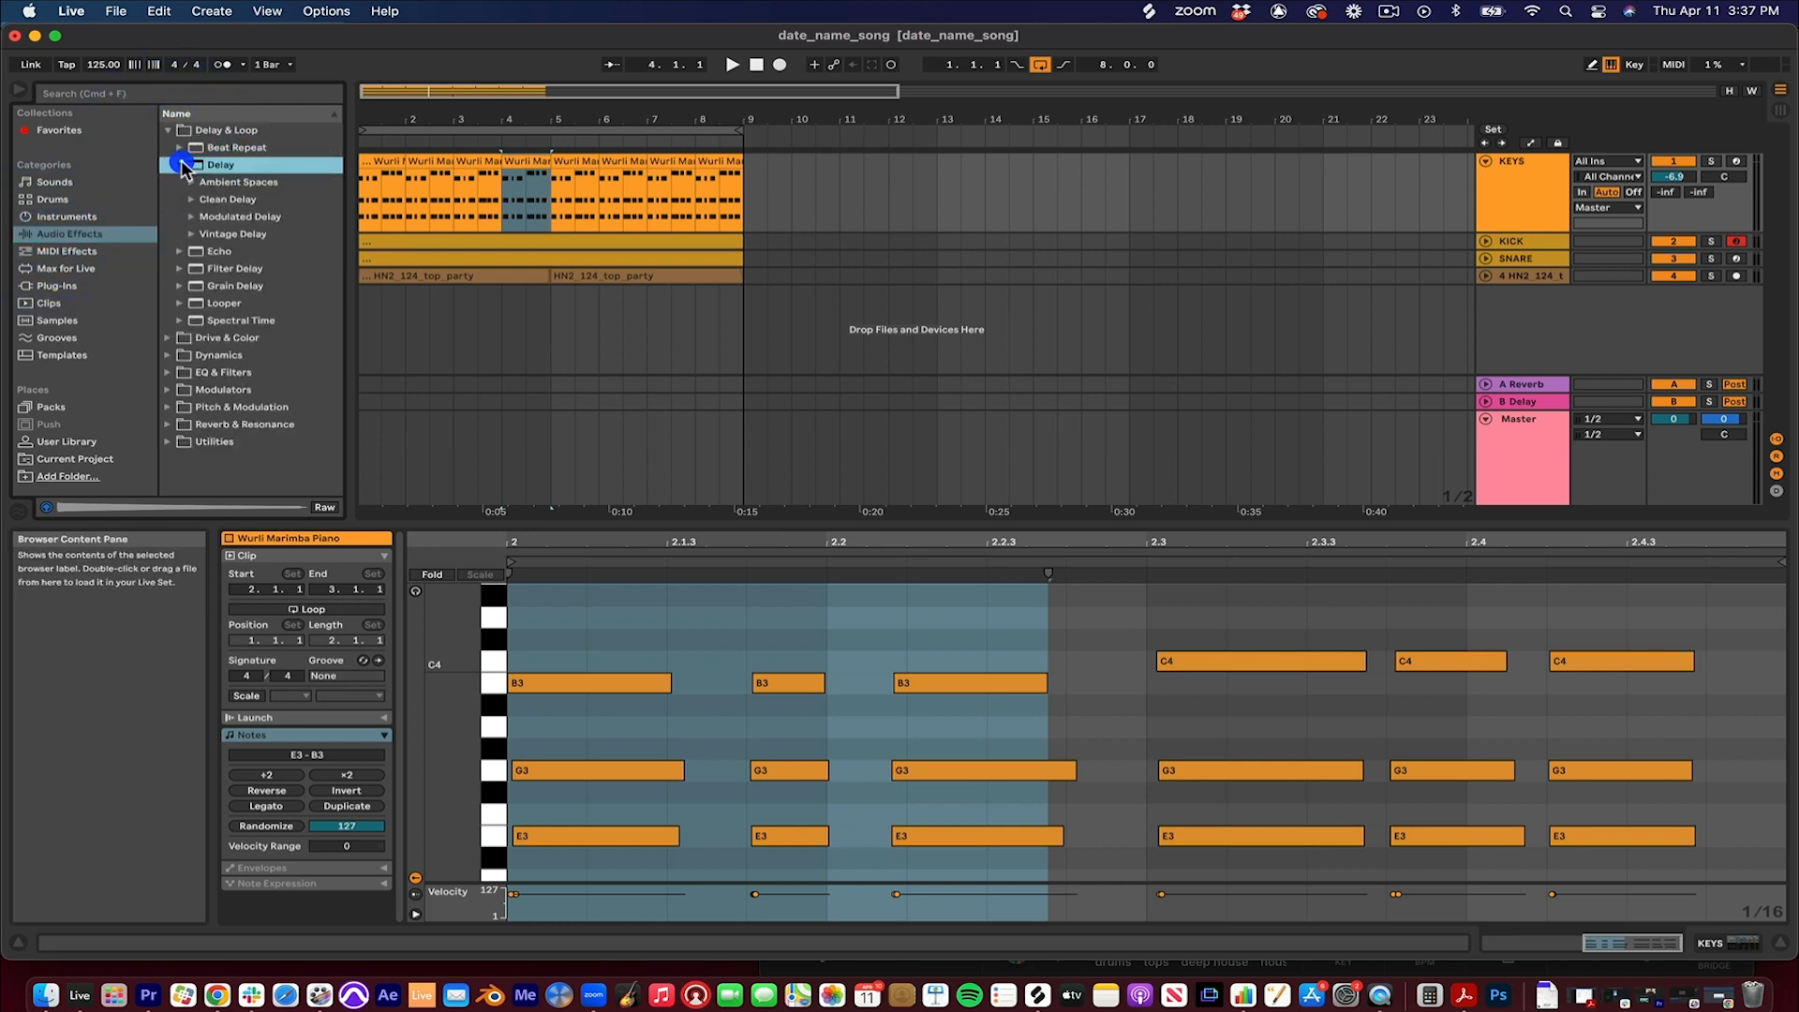
pyautogui.click(213, 183)
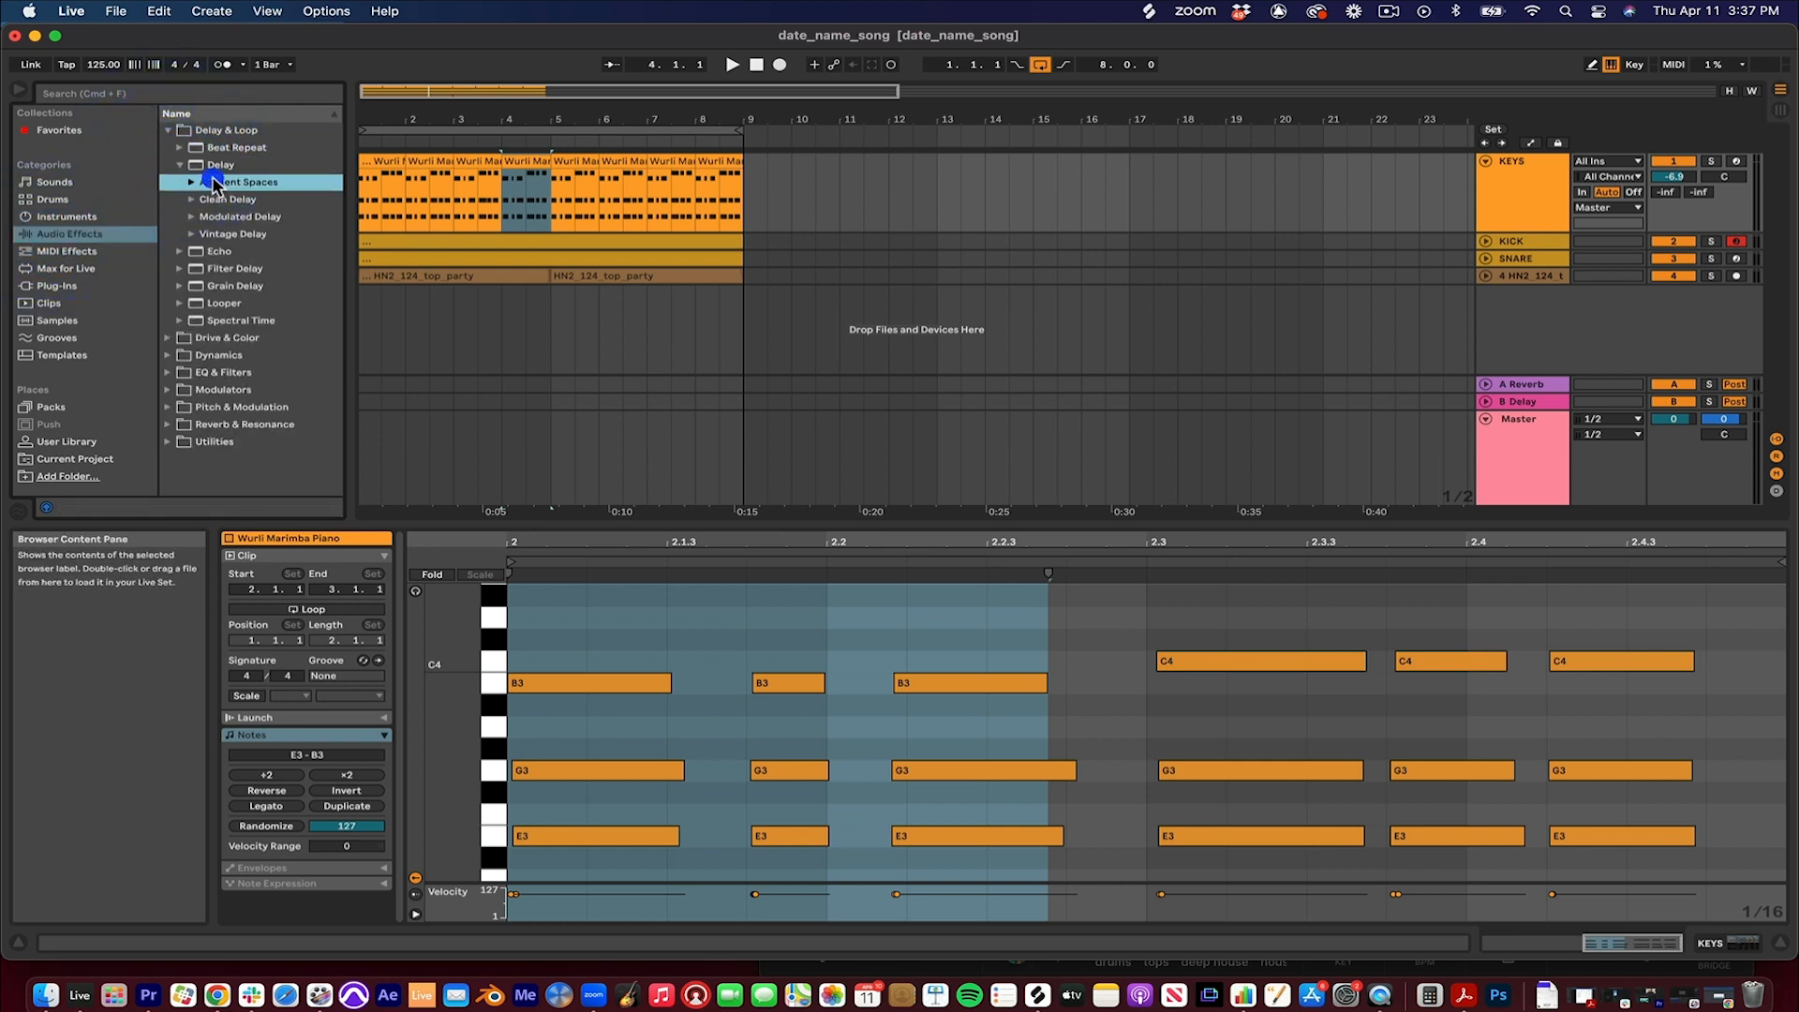
pyautogui.click(191, 184)
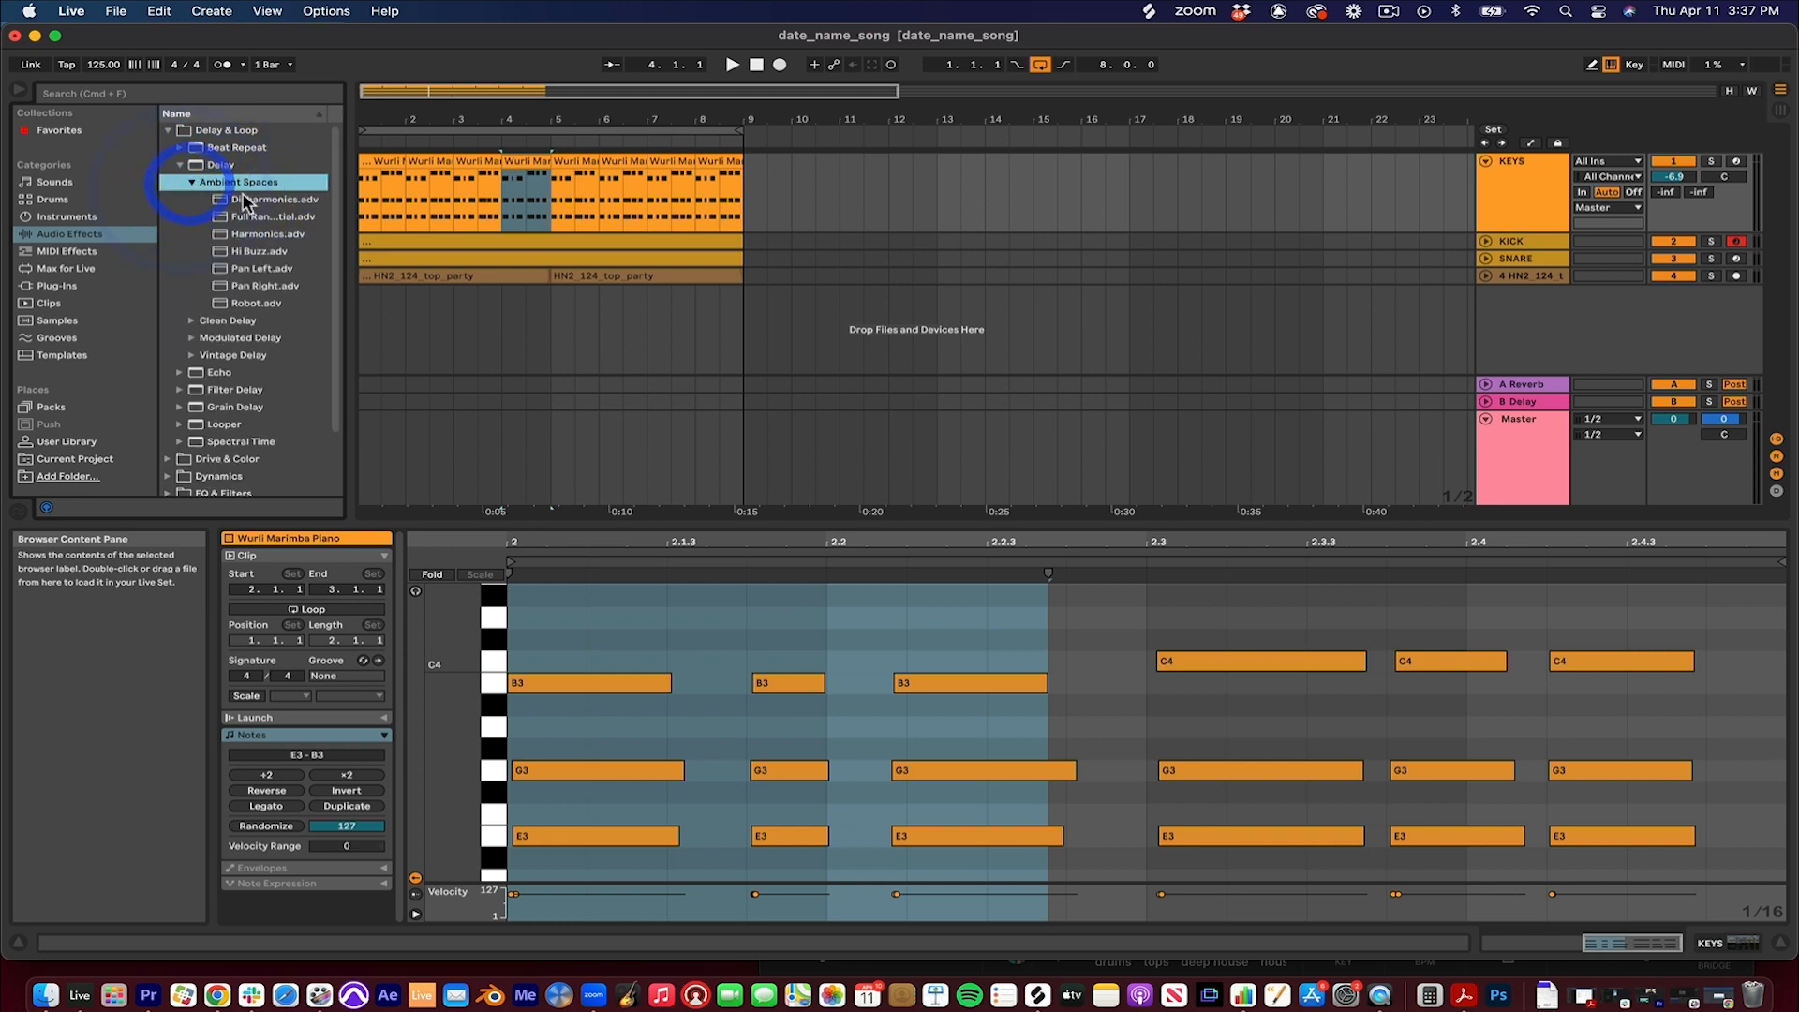
pyautogui.moveTo(246, 201); pyautogui.dragTo(560, 173)
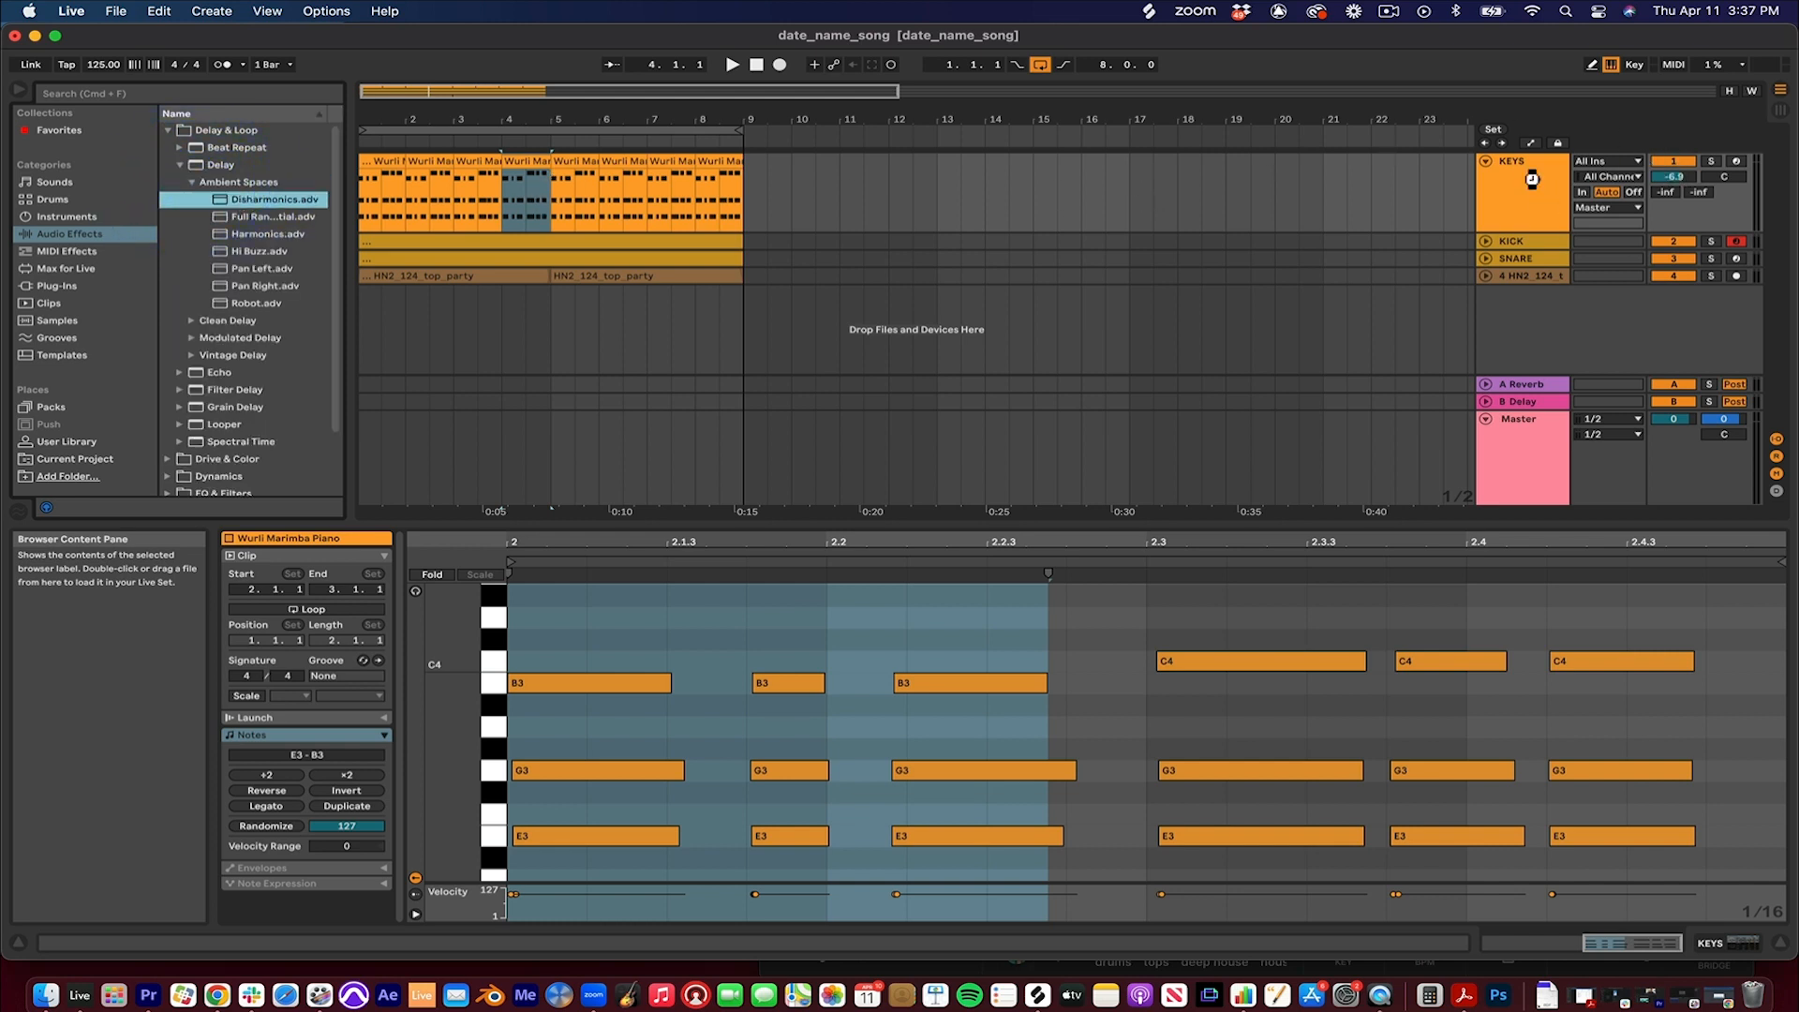
pyautogui.moveTo(1532, 179); pyautogui.dragTo(1532, 179)
pyautogui.press('space')
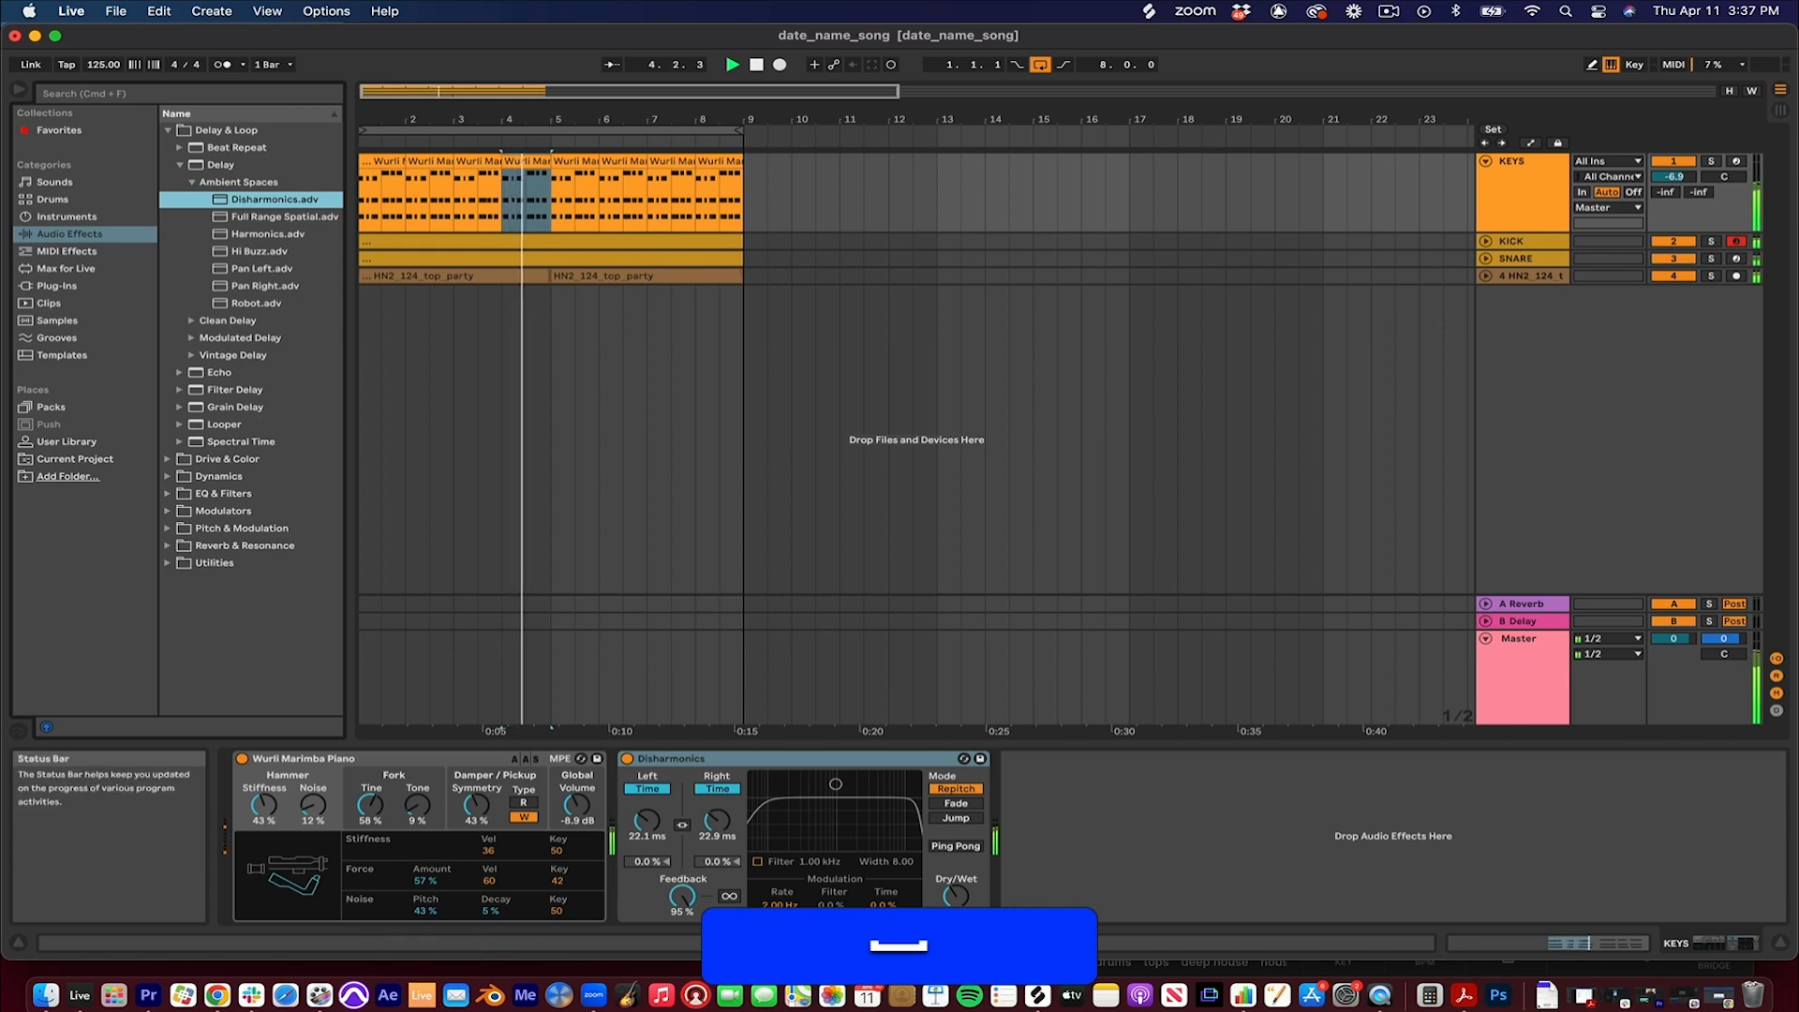
pyautogui.press('space')
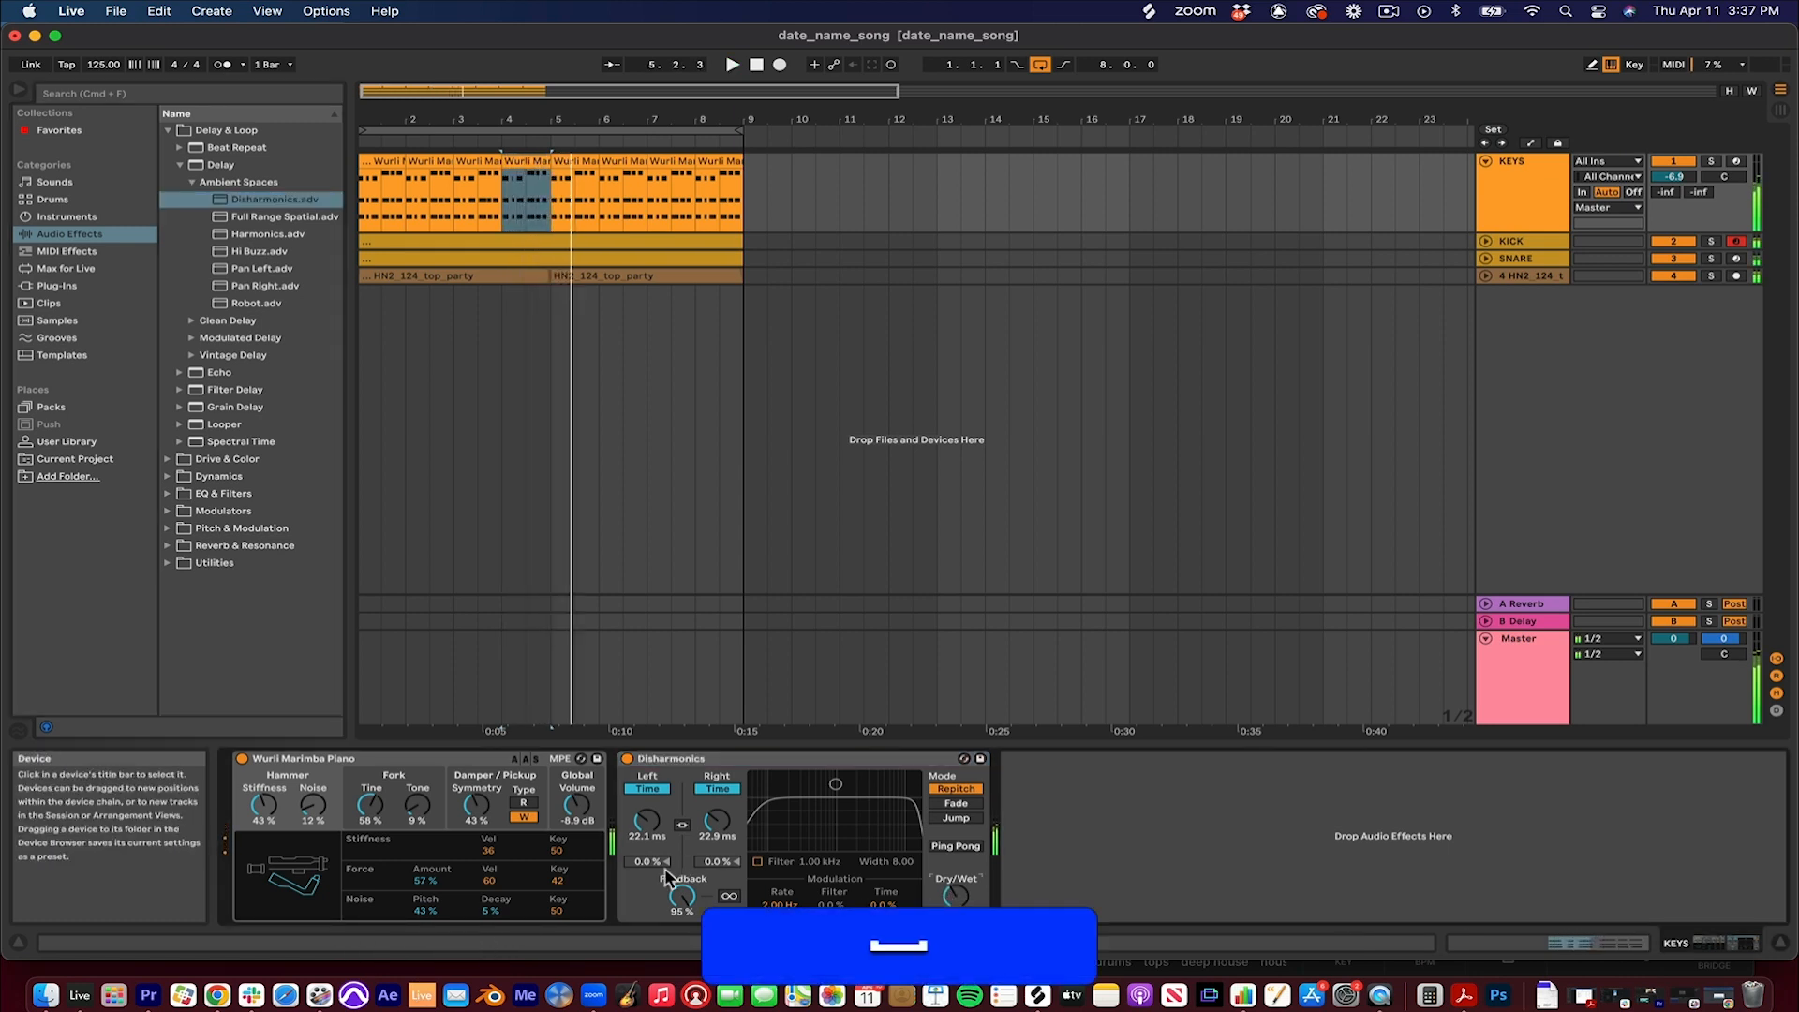
# Step: Set the Disharmonics filter to 1.36 kHz with a width of 1.73 while playing the track
pyautogui.press('space')
pyautogui.moveTo(830, 804); pyautogui.dragTo(844, 834)
pyautogui.press('space')
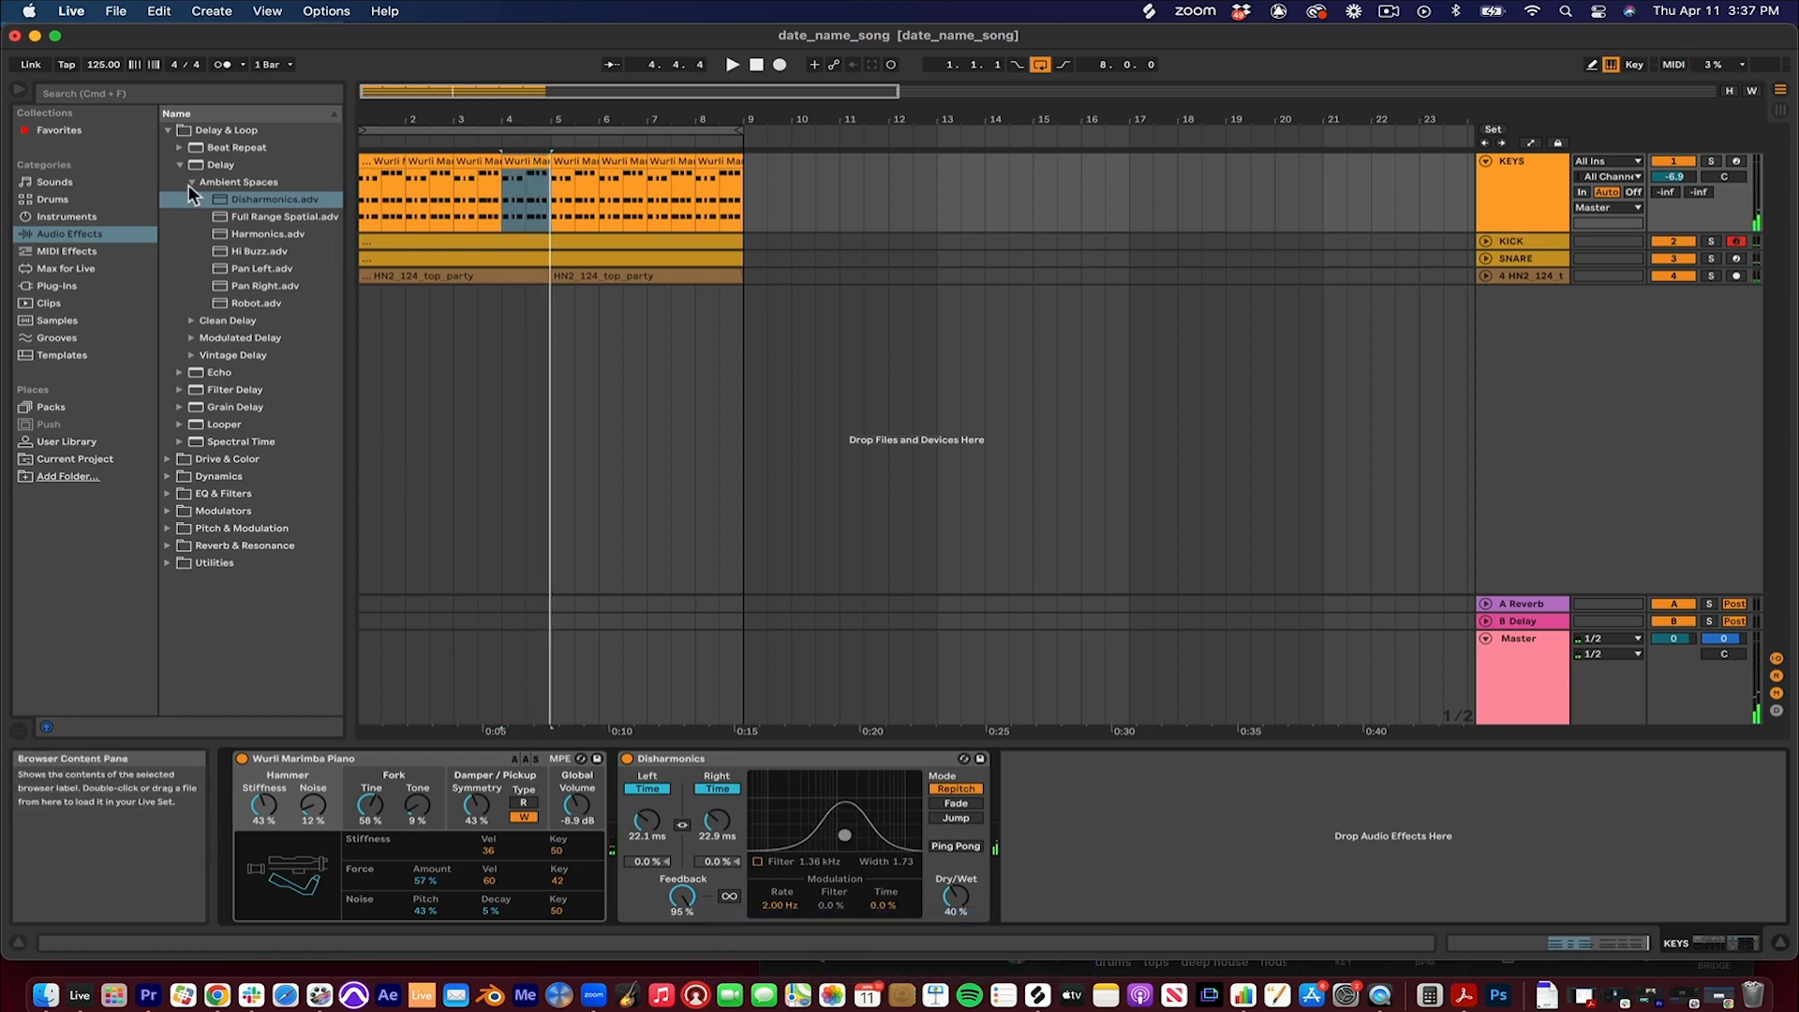
# Step: Add Grain Delay to the KEYS track after Disharmonics and play a short passage
pyautogui.click(177, 164)
pyautogui.click(180, 216)
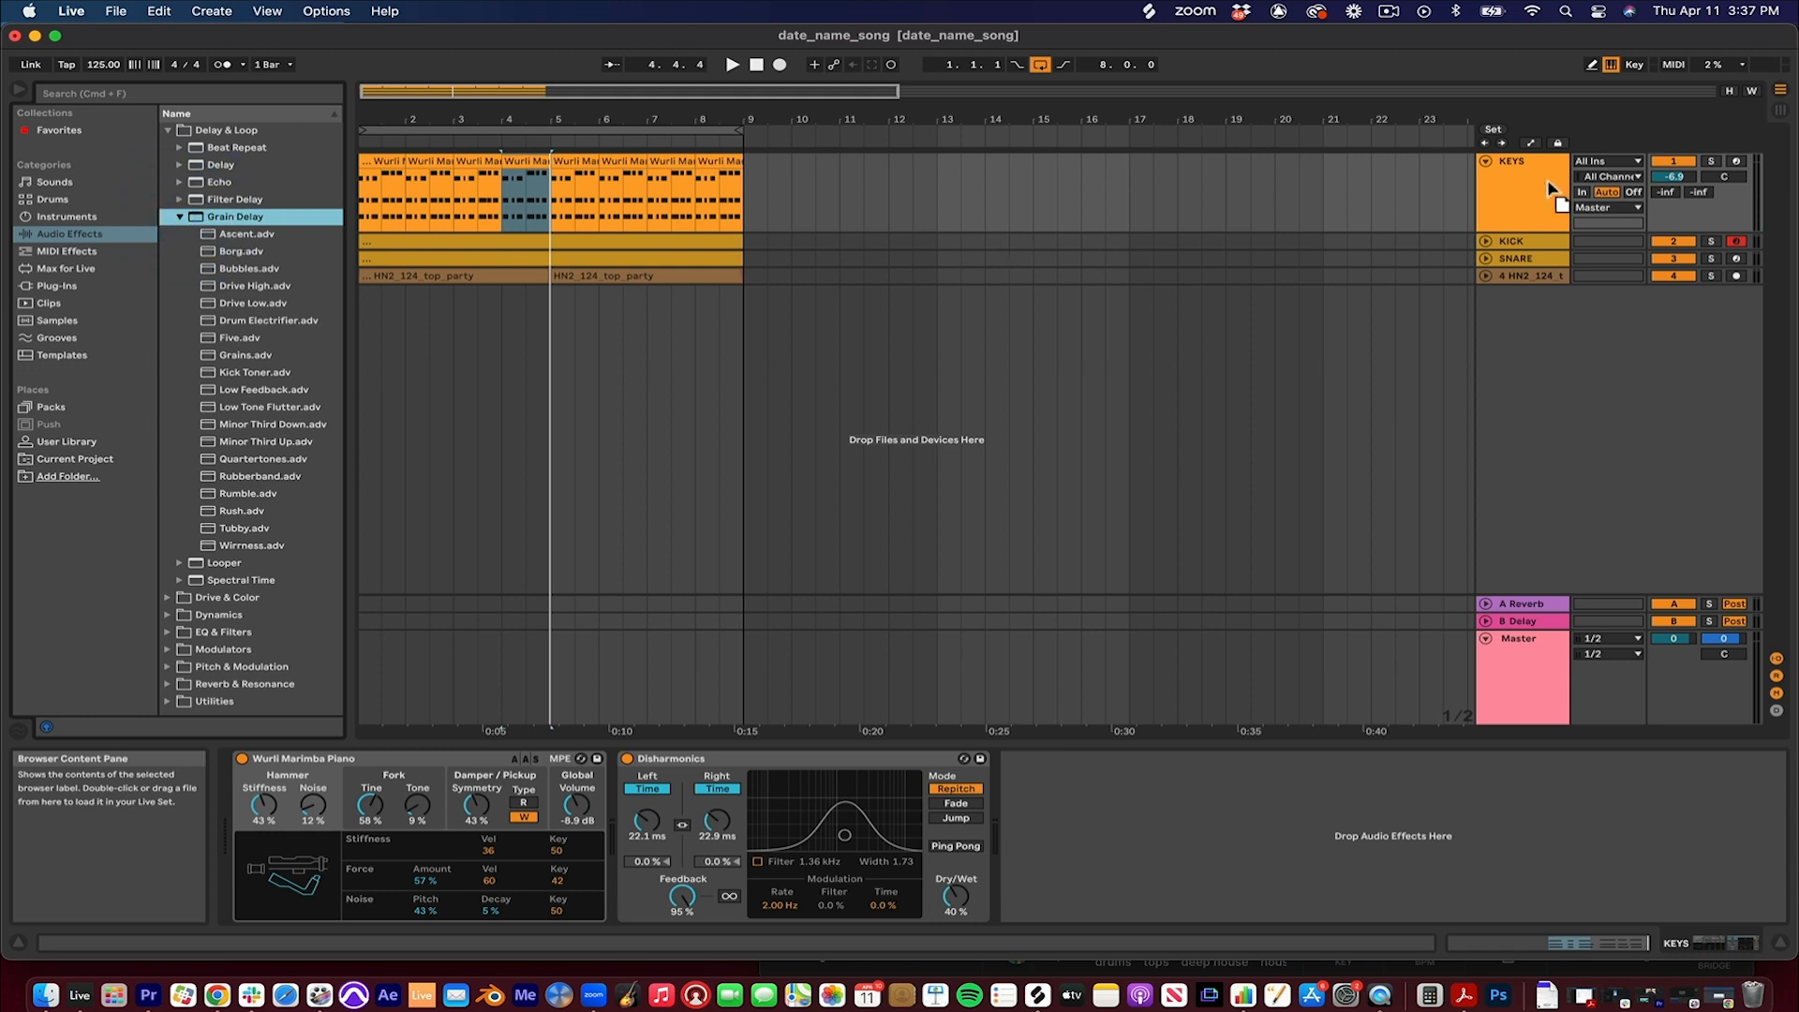
pyautogui.moveTo(1537, 197); pyautogui.dragTo(1537, 199)
pyautogui.press('space')
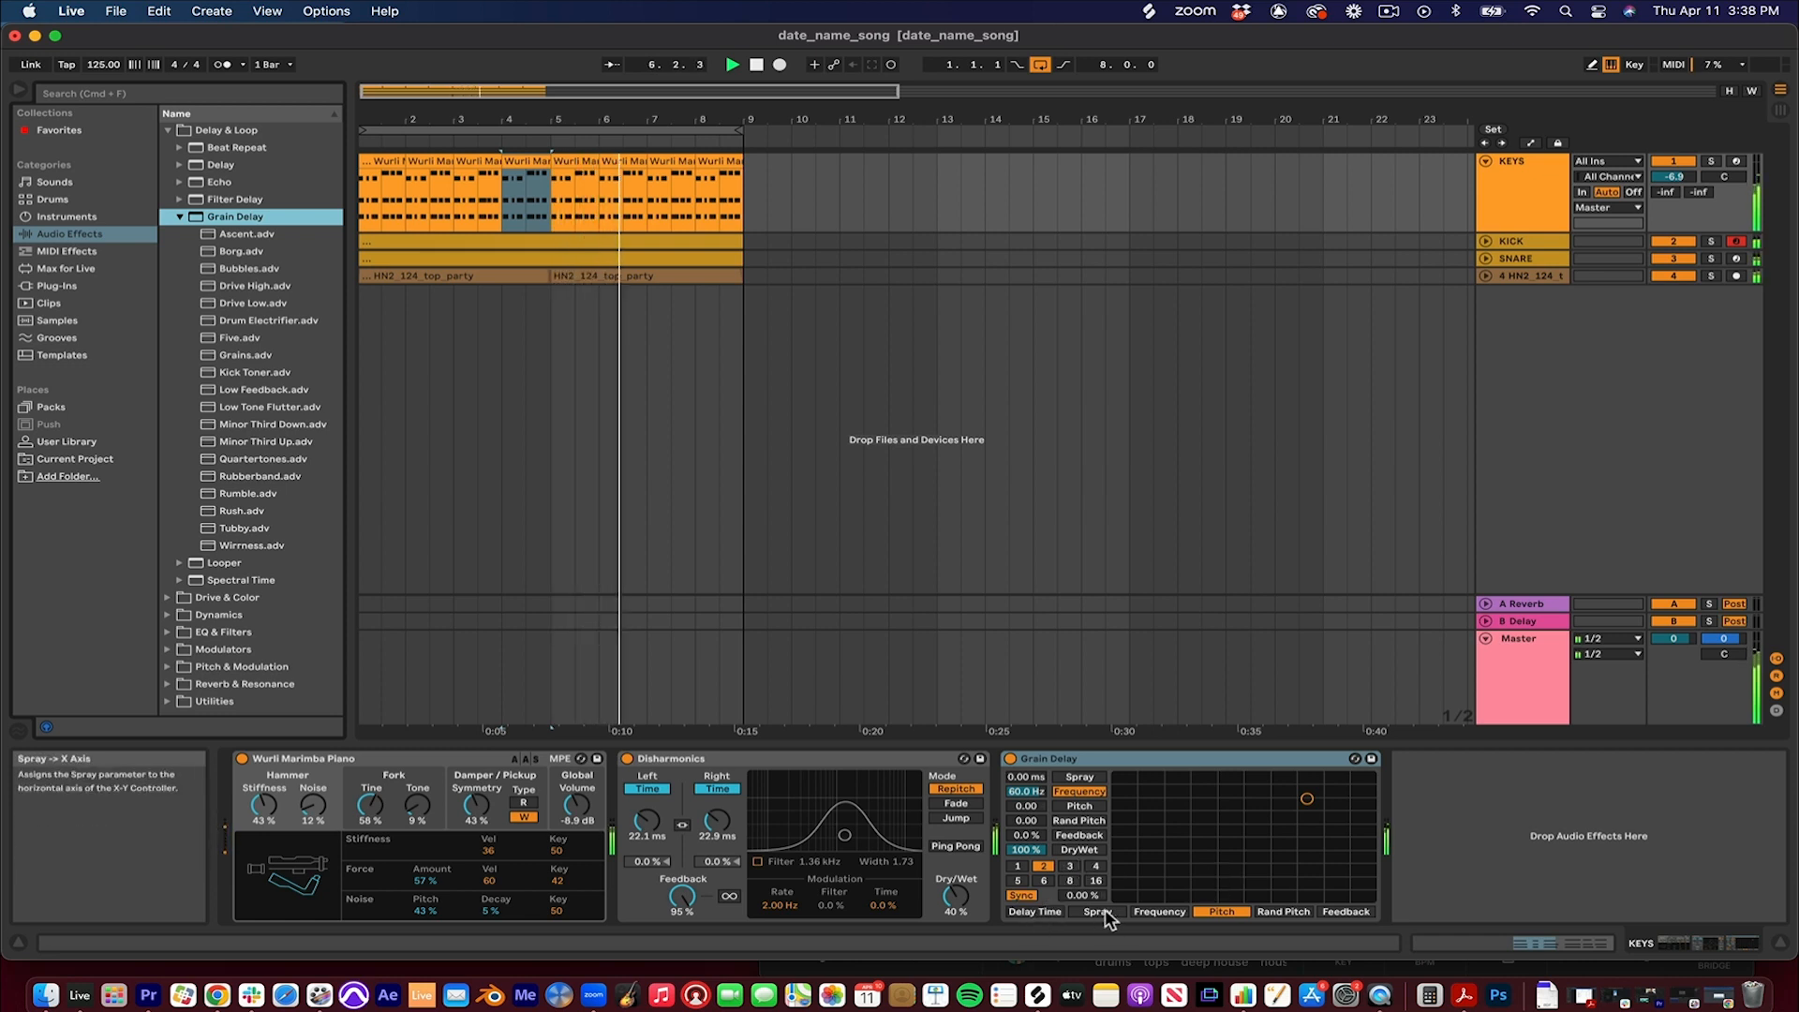
pyautogui.press('space')
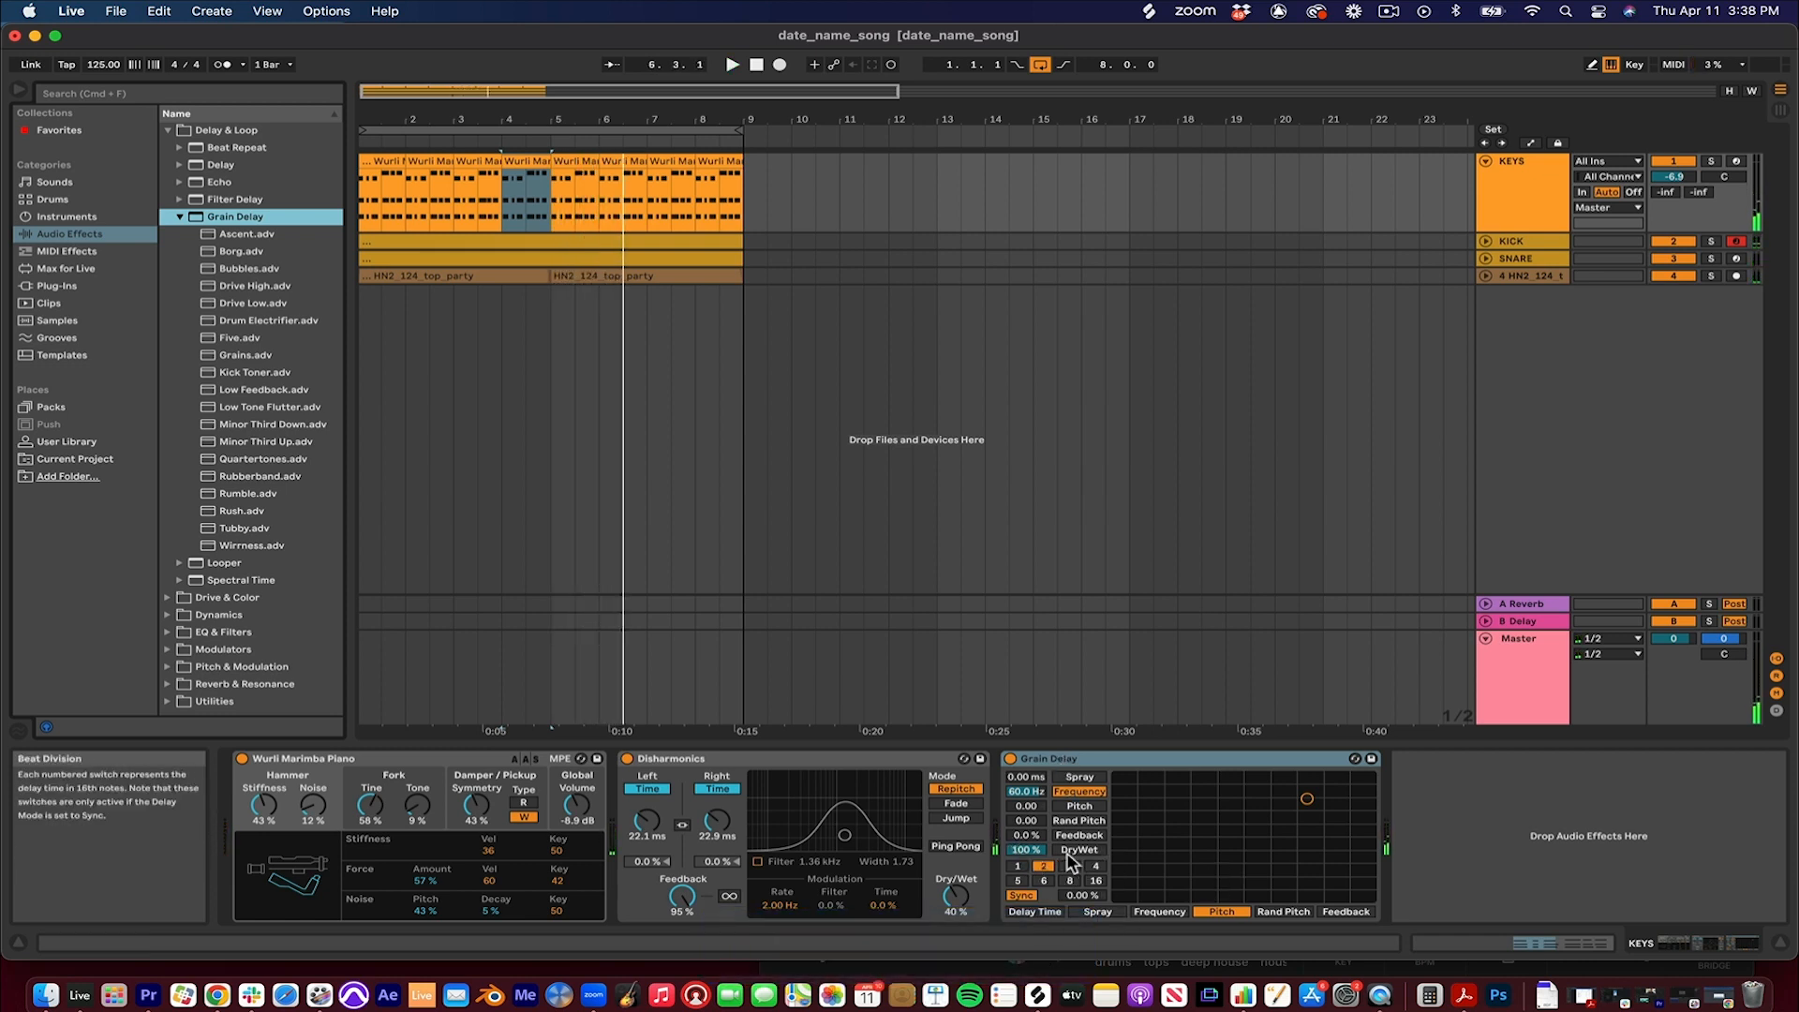
# Step: Set Grain Delay to 37% dry/wet, a frequency of 19.3 Hz and a beat division of 8 during playback
pyautogui.moveTo(1038, 851); pyautogui.dragTo(1039, 896)
pyautogui.press('space')
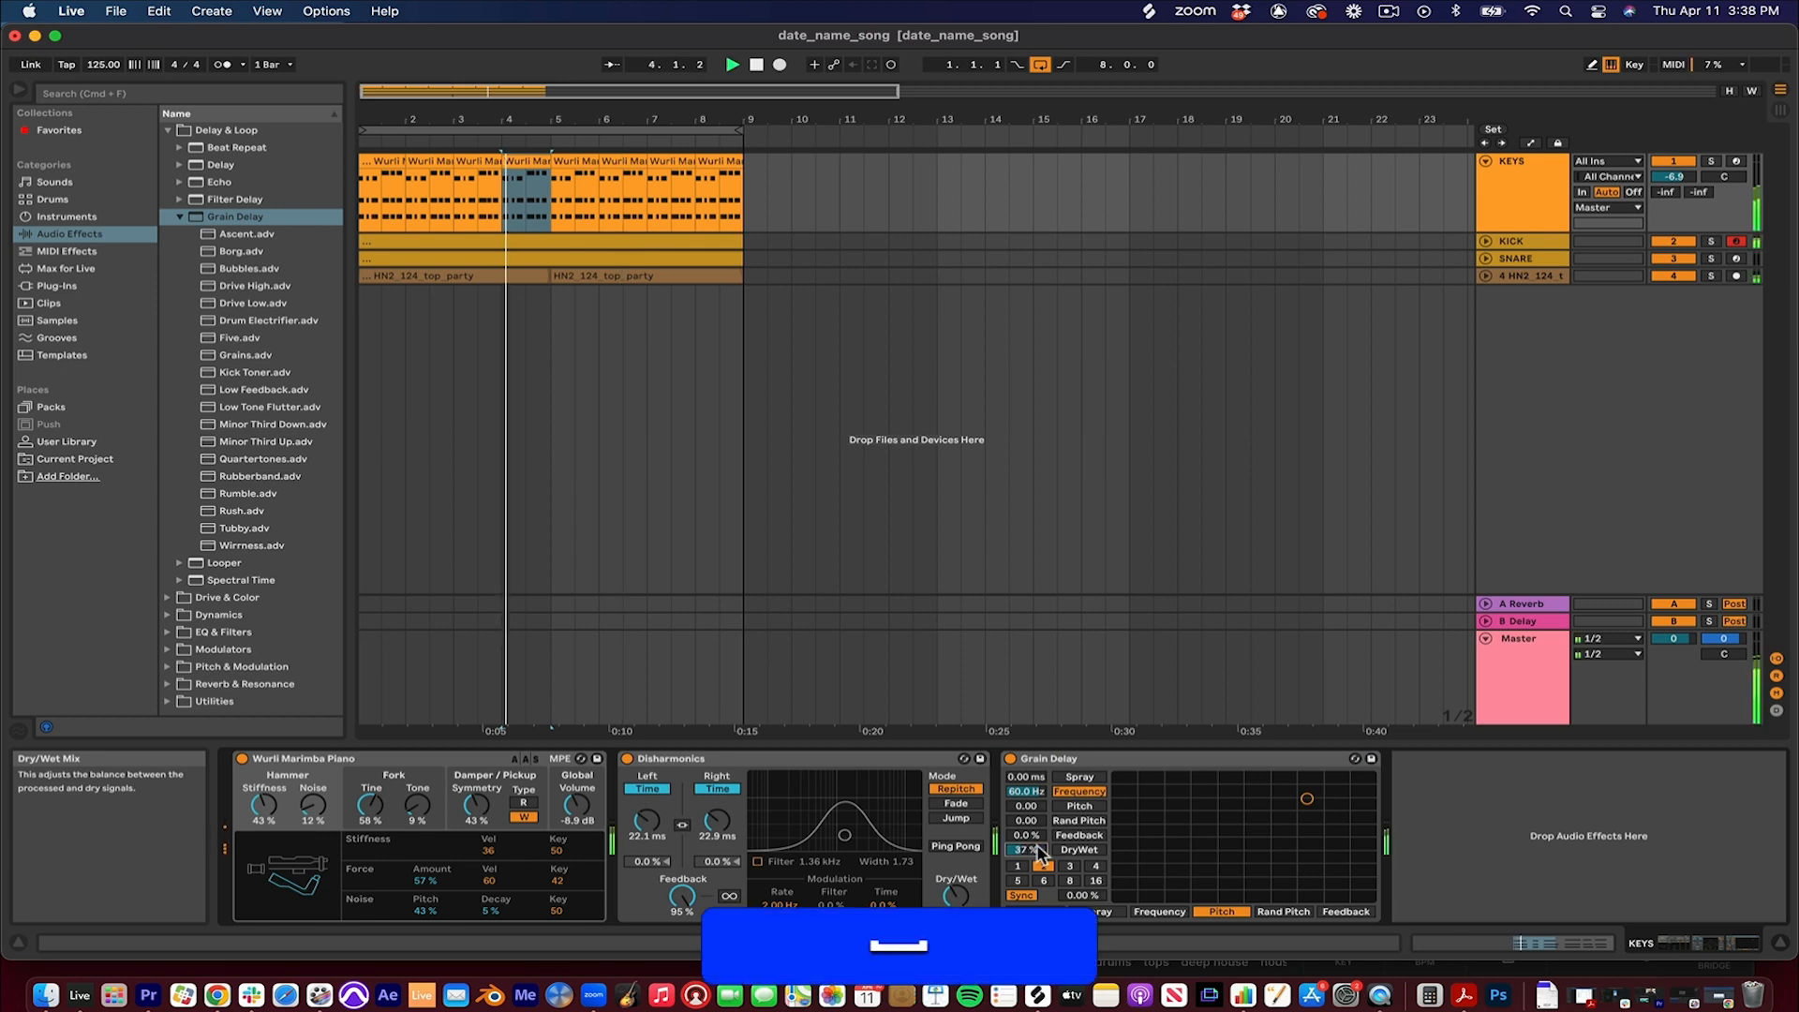
pyautogui.click(1069, 866)
pyautogui.click(1160, 913)
pyautogui.moveTo(1151, 829); pyautogui.dragTo(1326, 827)
pyautogui.click(1037, 913)
pyautogui.press('space')
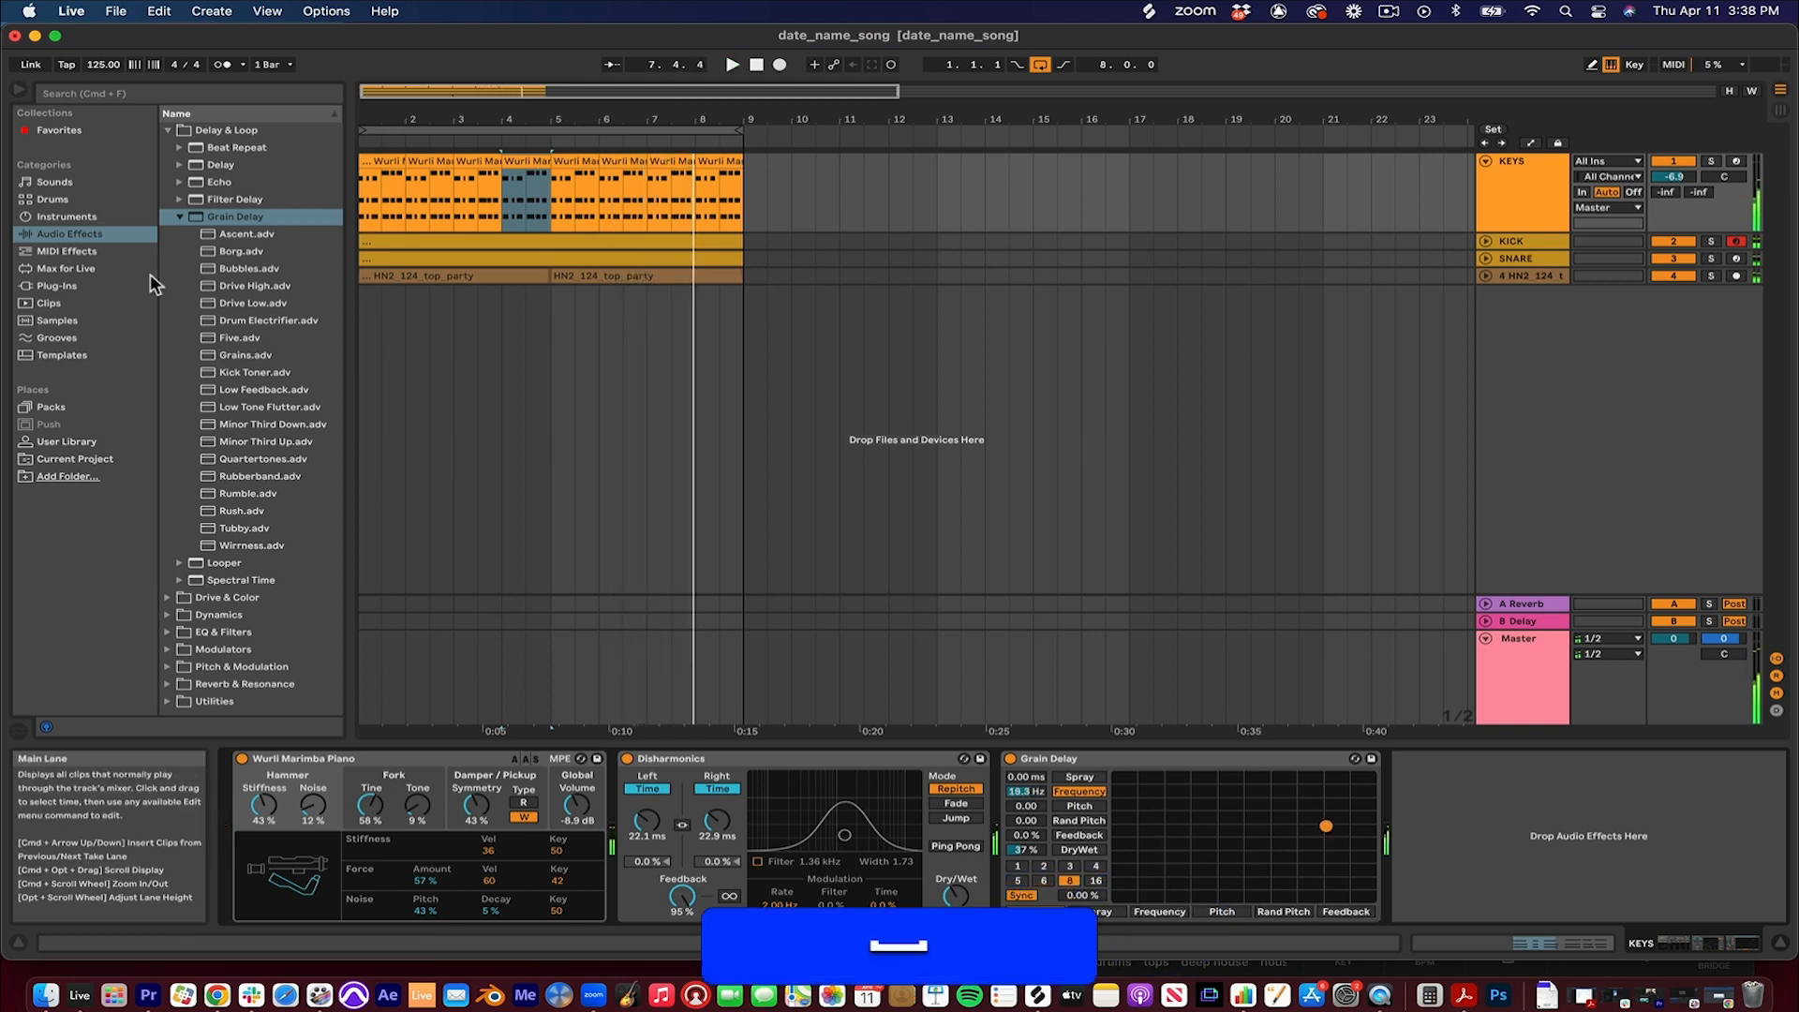
# Step: Add EQ Eight to the end of the KEYS device chain, after Grain Delay
pyautogui.click(172, 619)
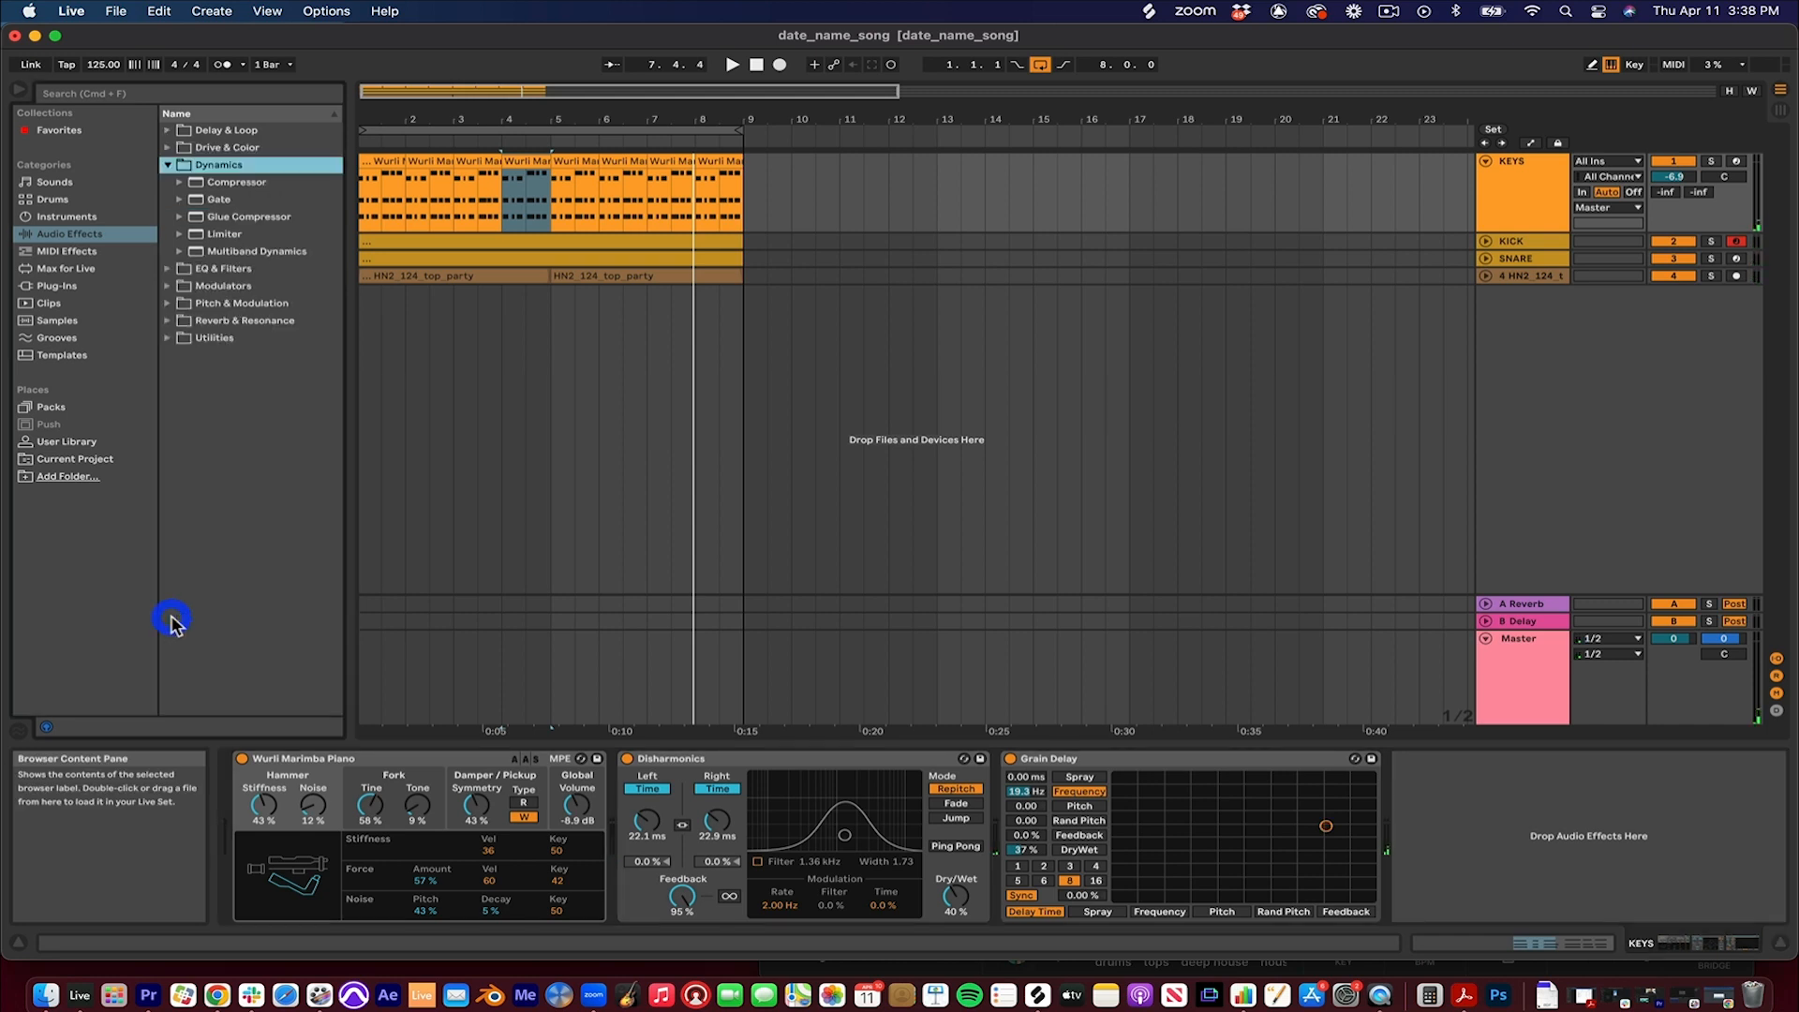
pyautogui.click(178, 272)
pyautogui.click(239, 234)
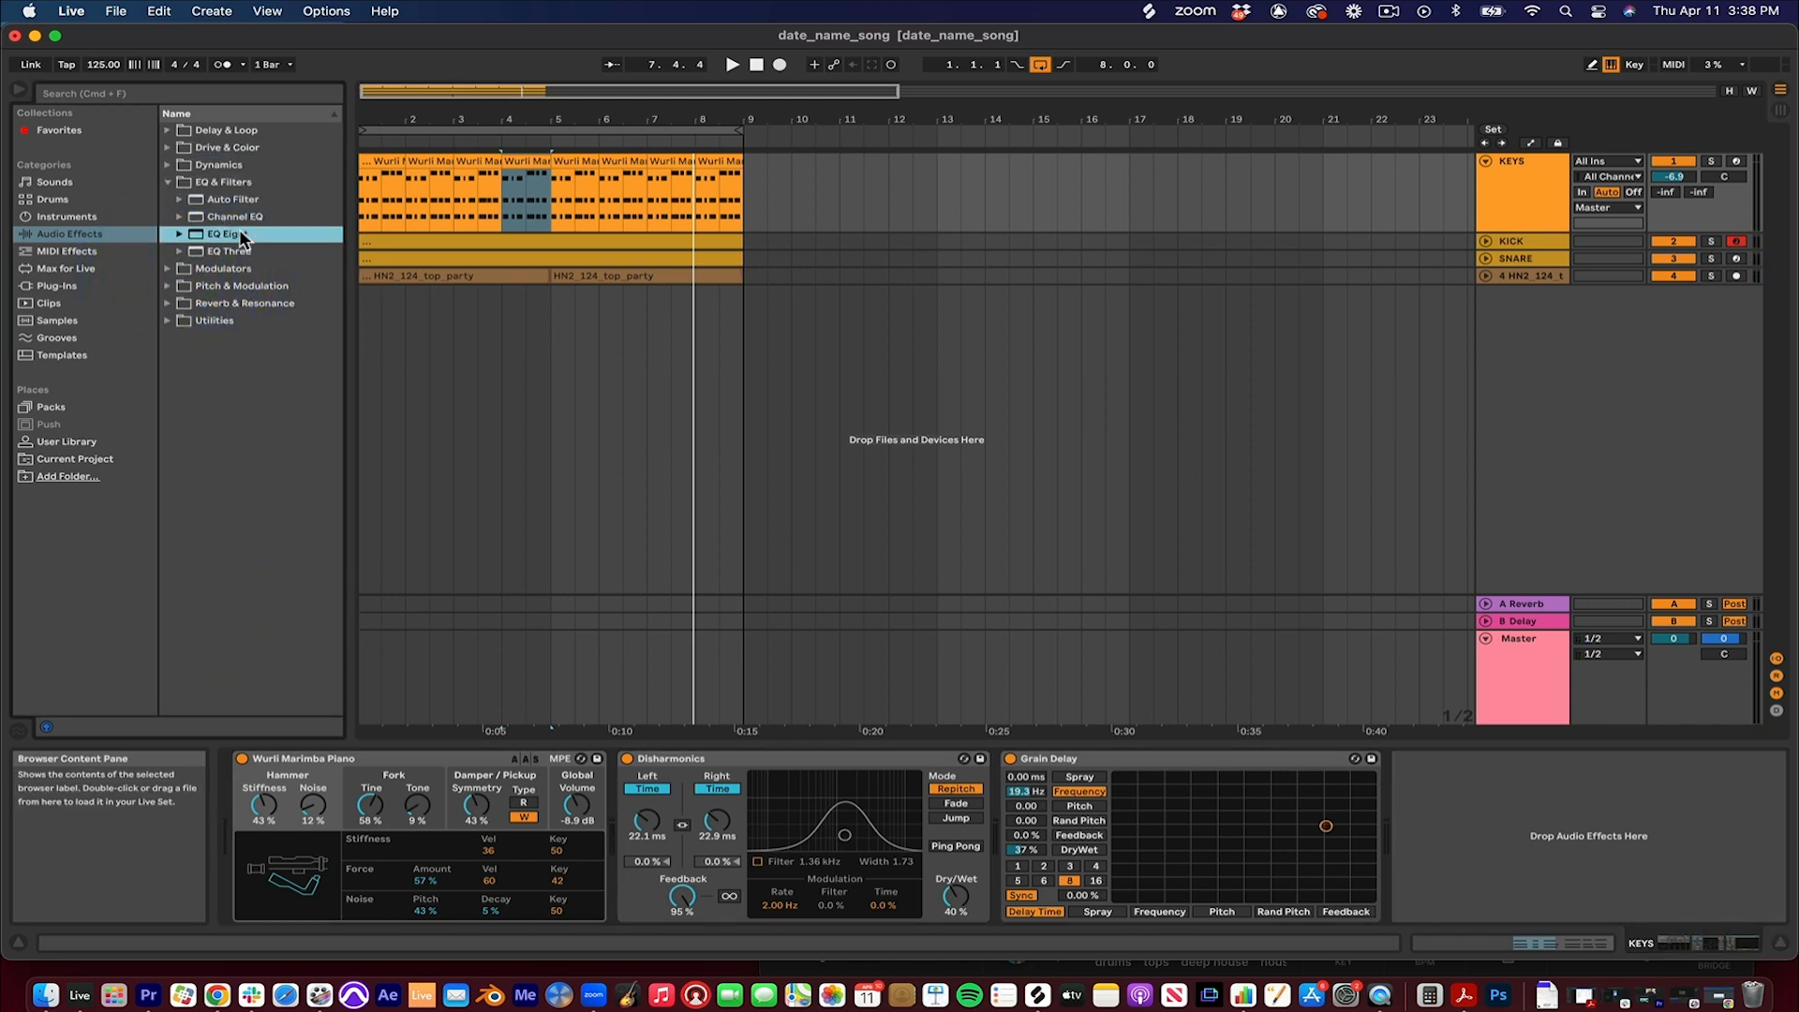
pyautogui.moveTo(1435, 833); pyautogui.dragTo(1437, 834)
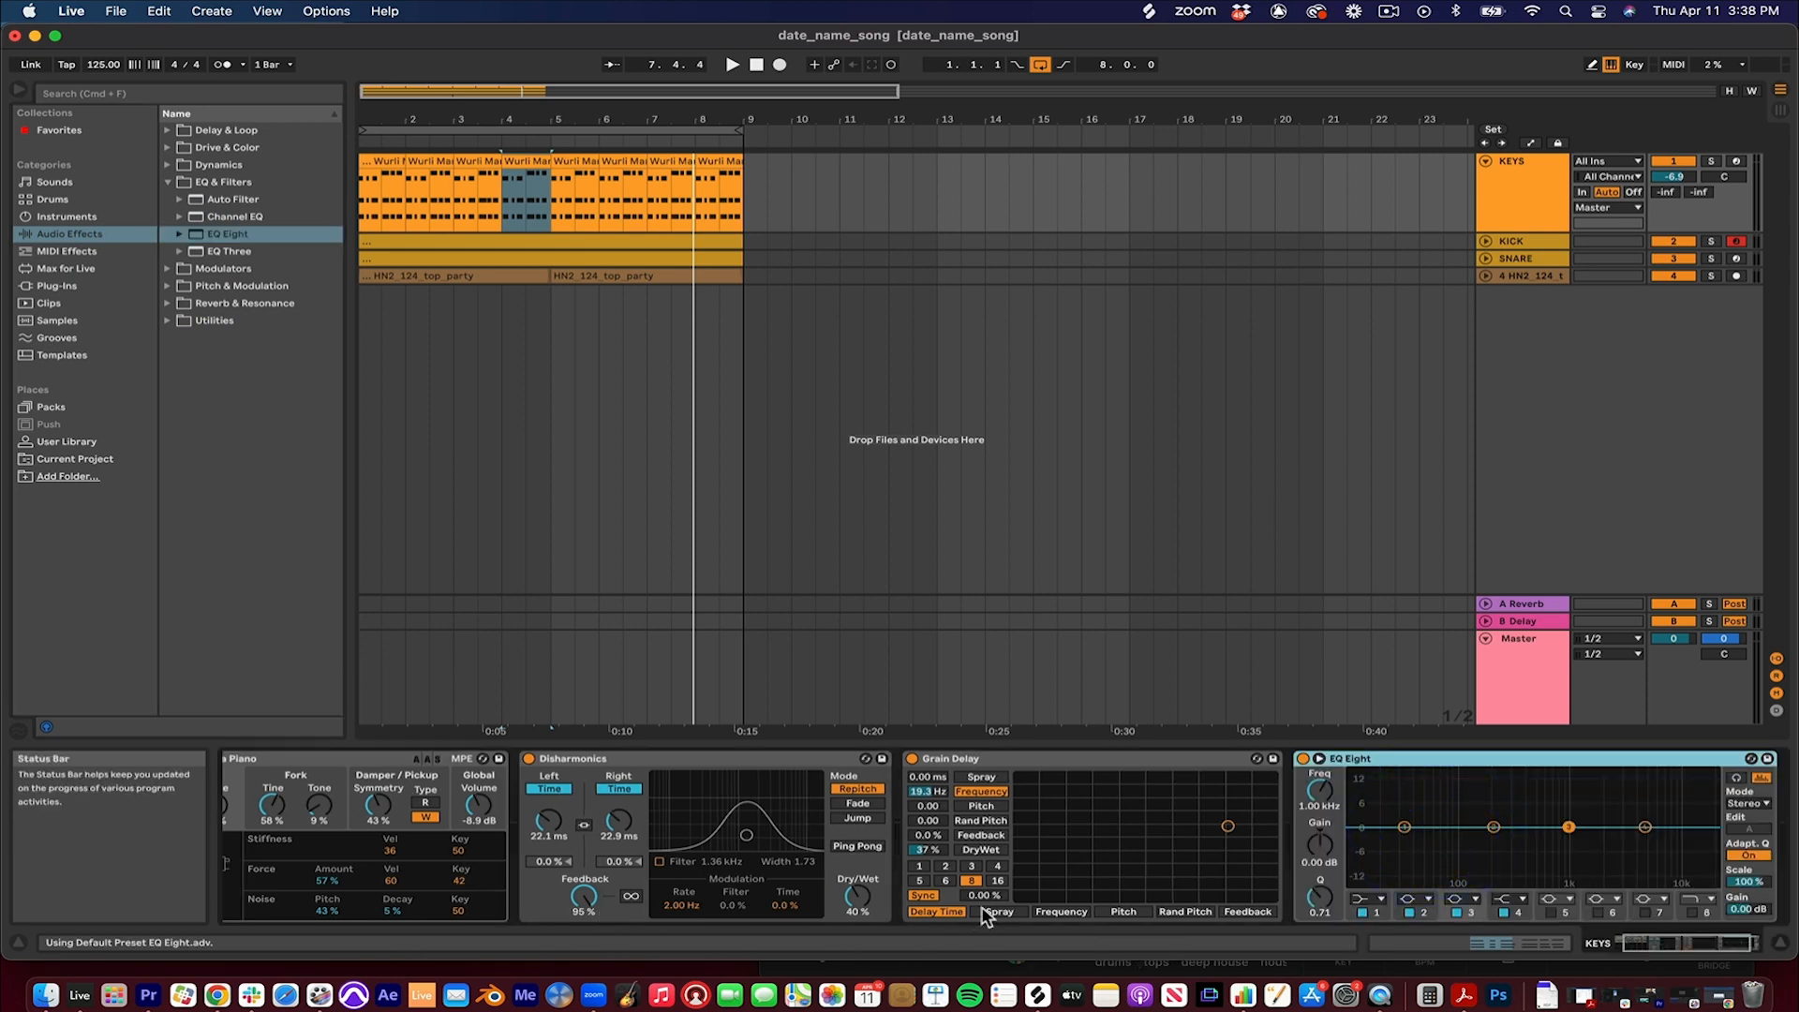
# Step: Set EQ Eight on the KEYS track to a low cut at 80.6 Hz and a high cut at 18.0 kHz
pyautogui.click(1528, 241)
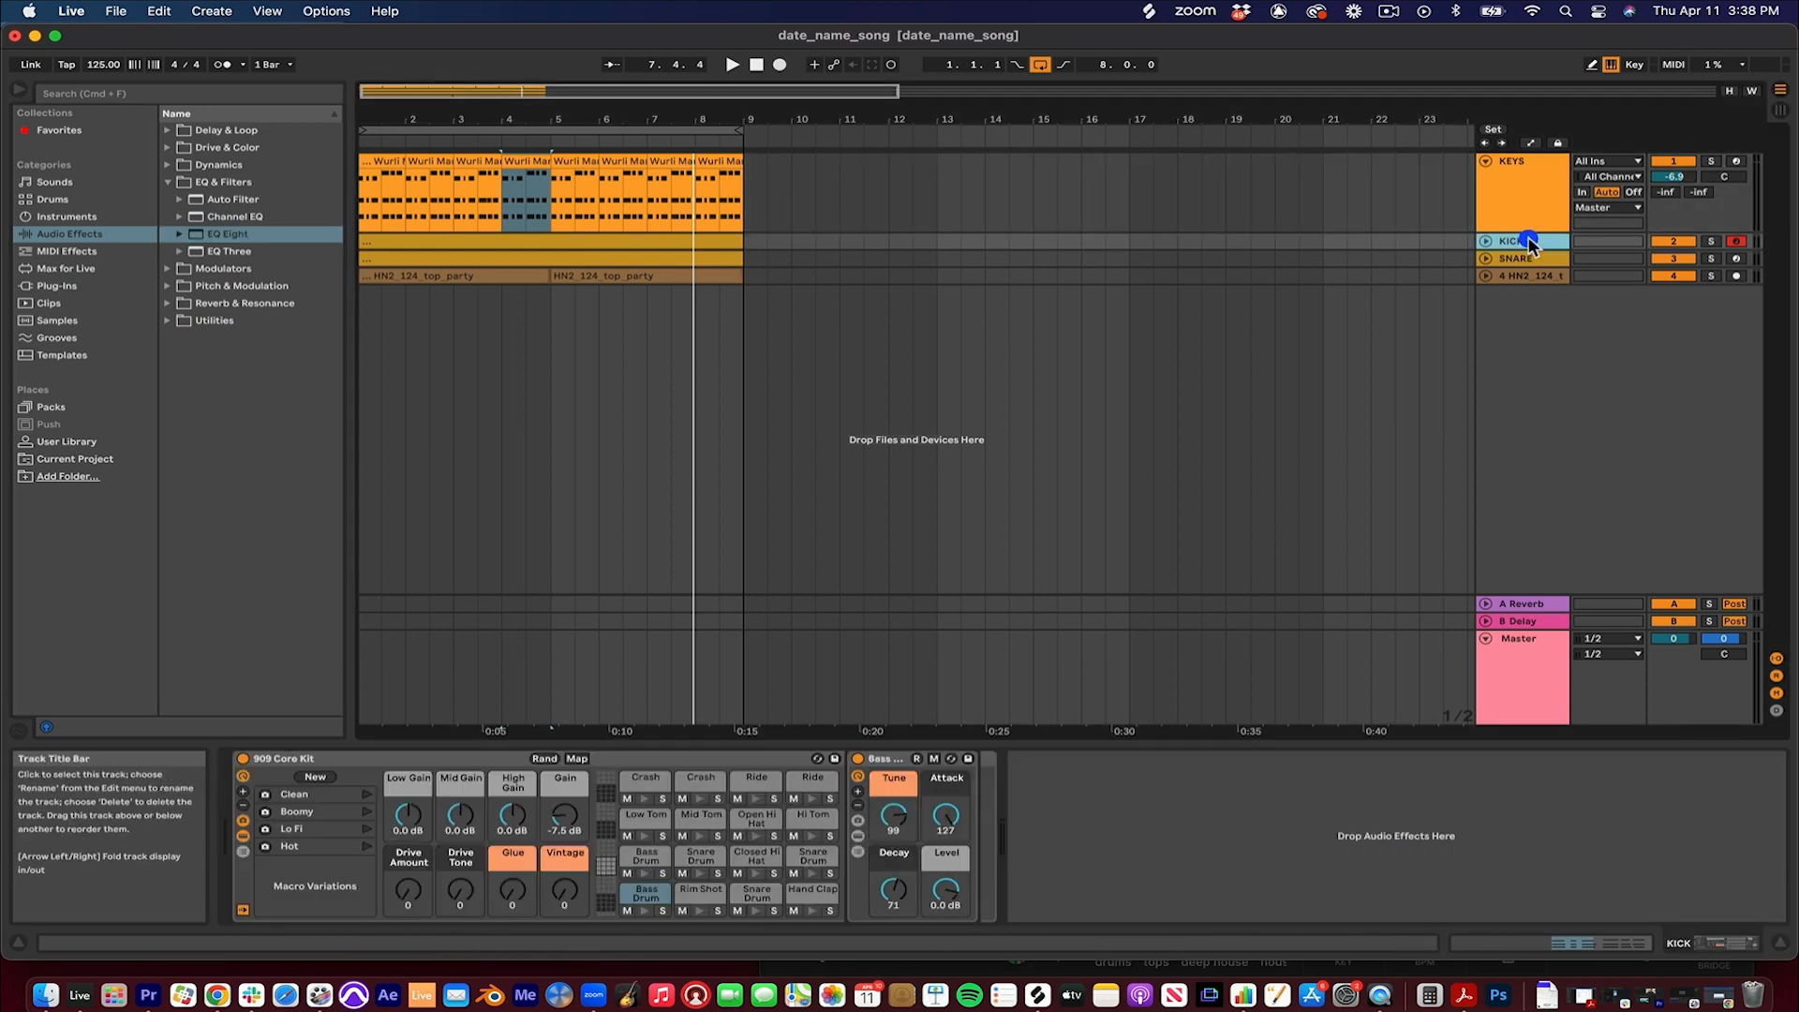
pyautogui.click(1520, 266)
pyautogui.click(1509, 194)
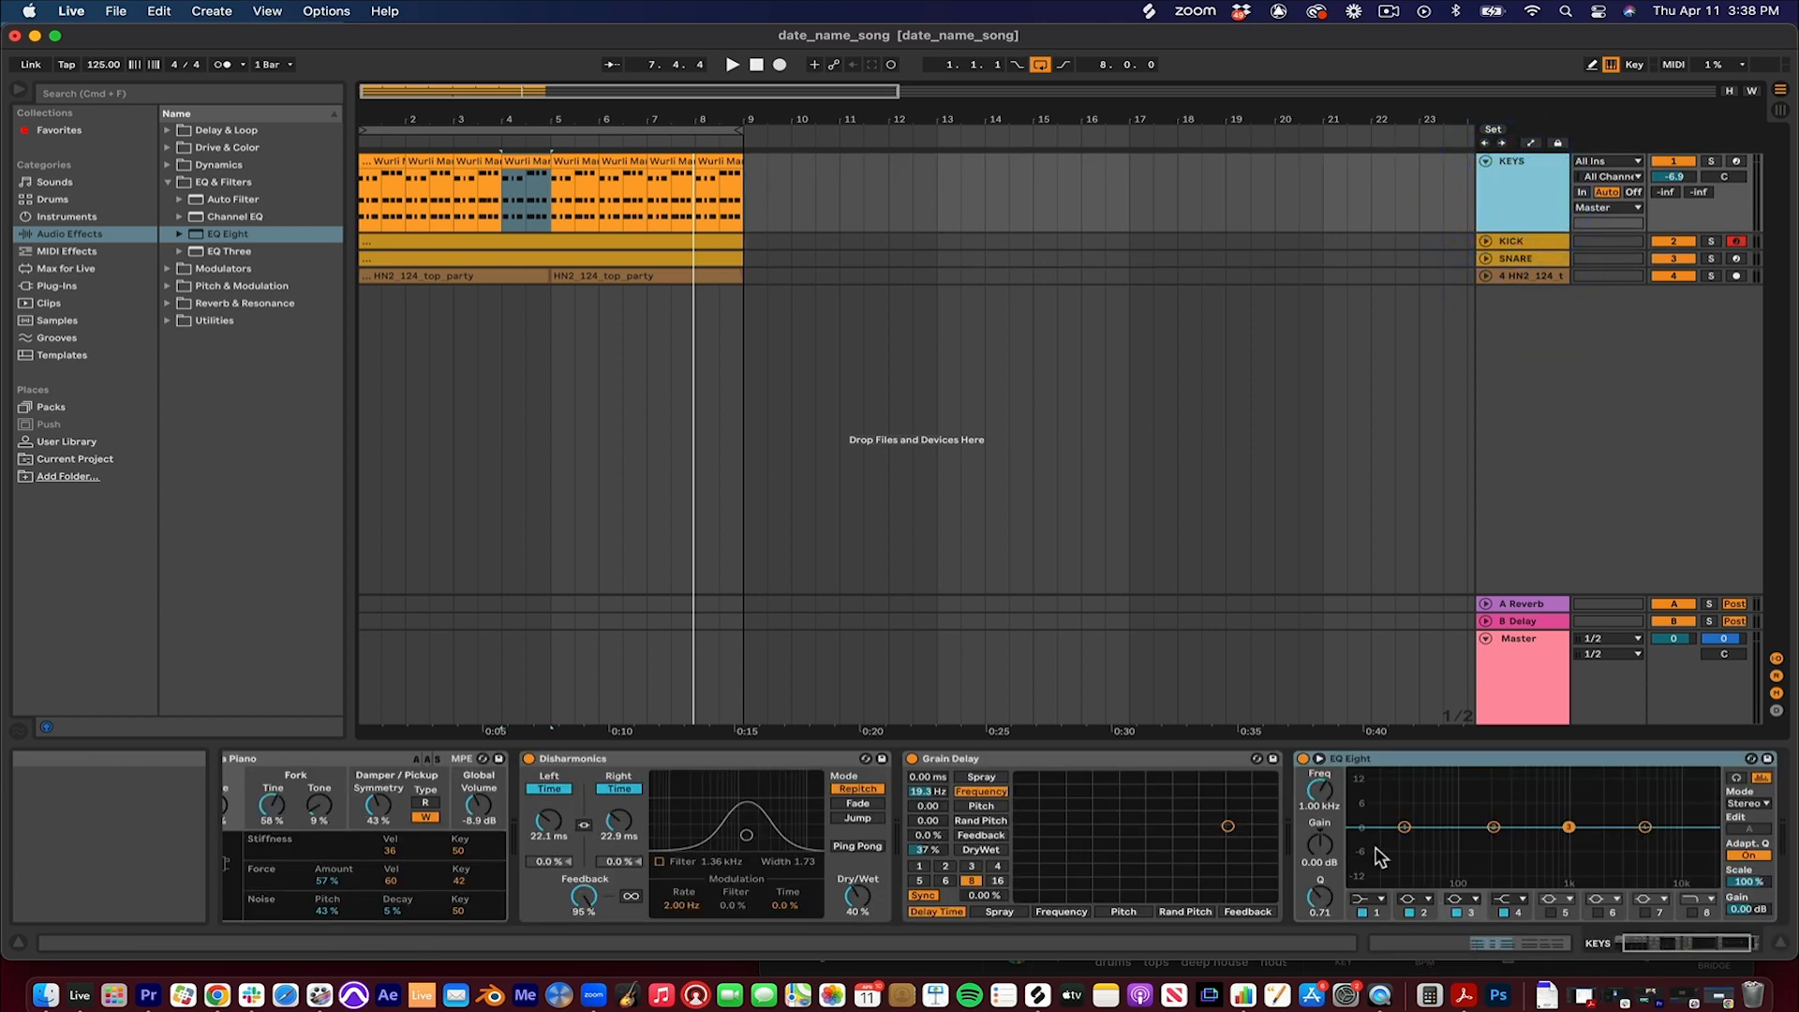
pyautogui.click(1365, 905)
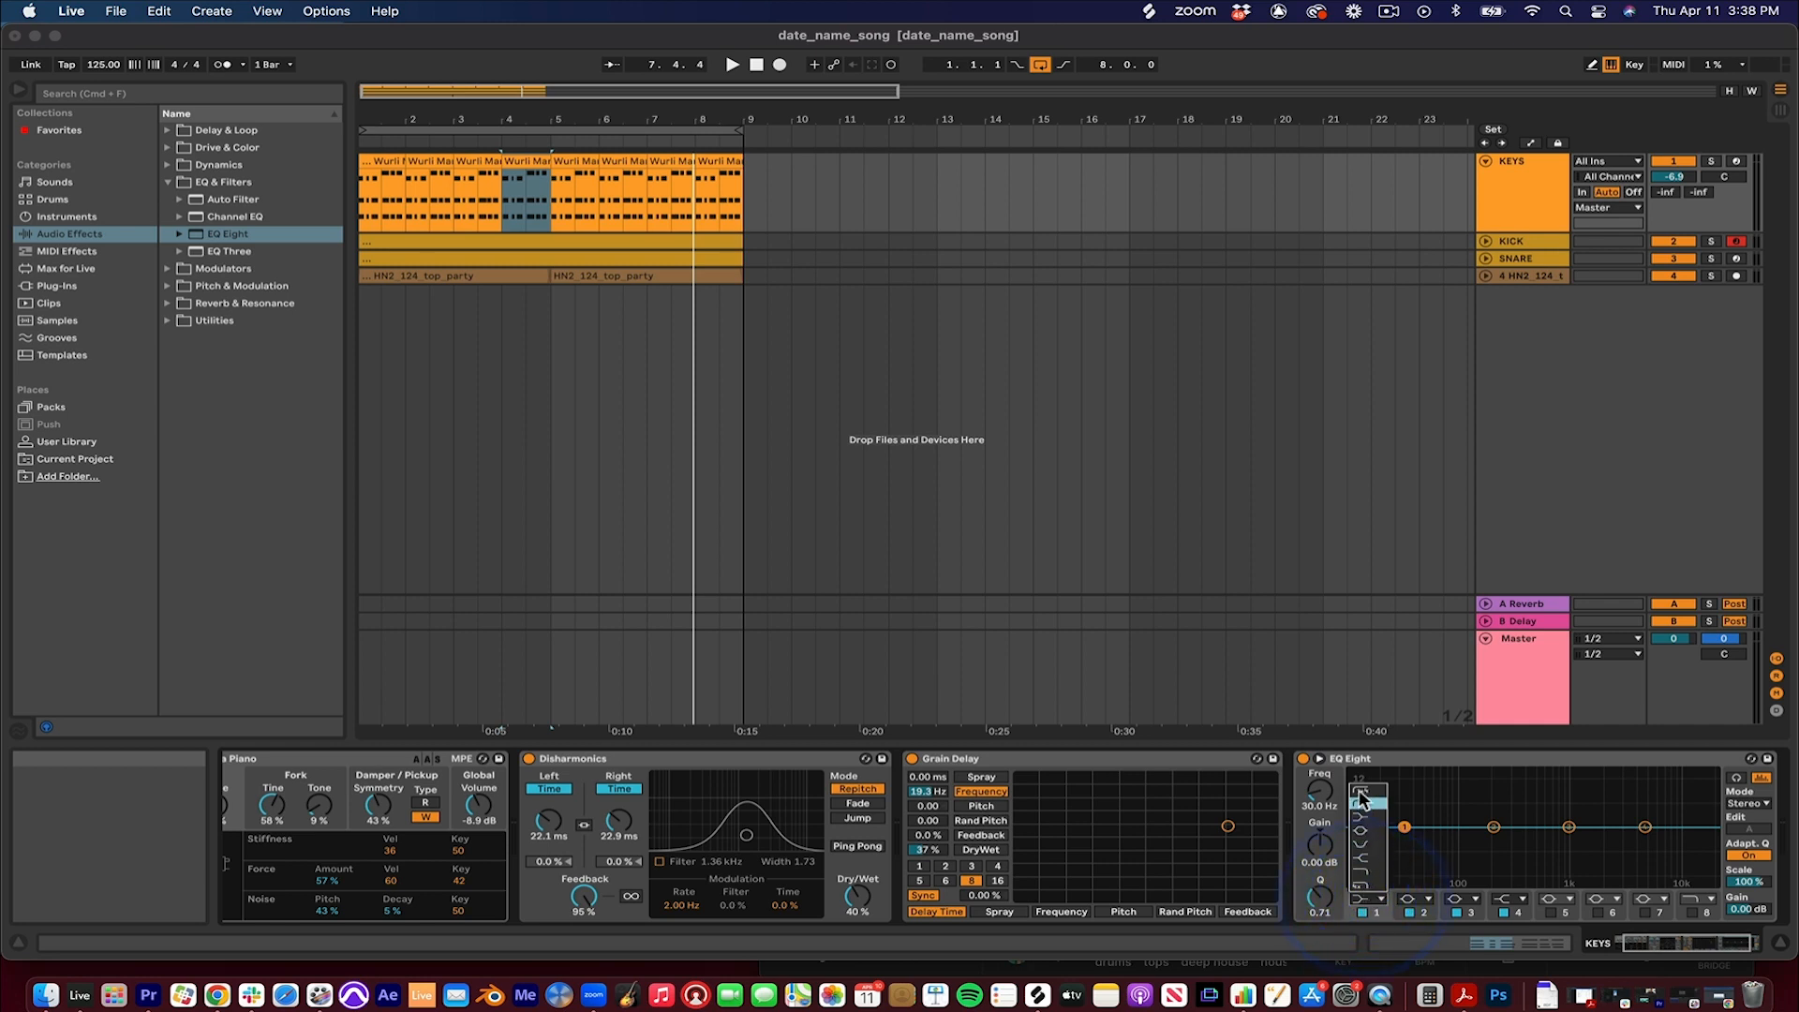
pyautogui.click(1366, 899)
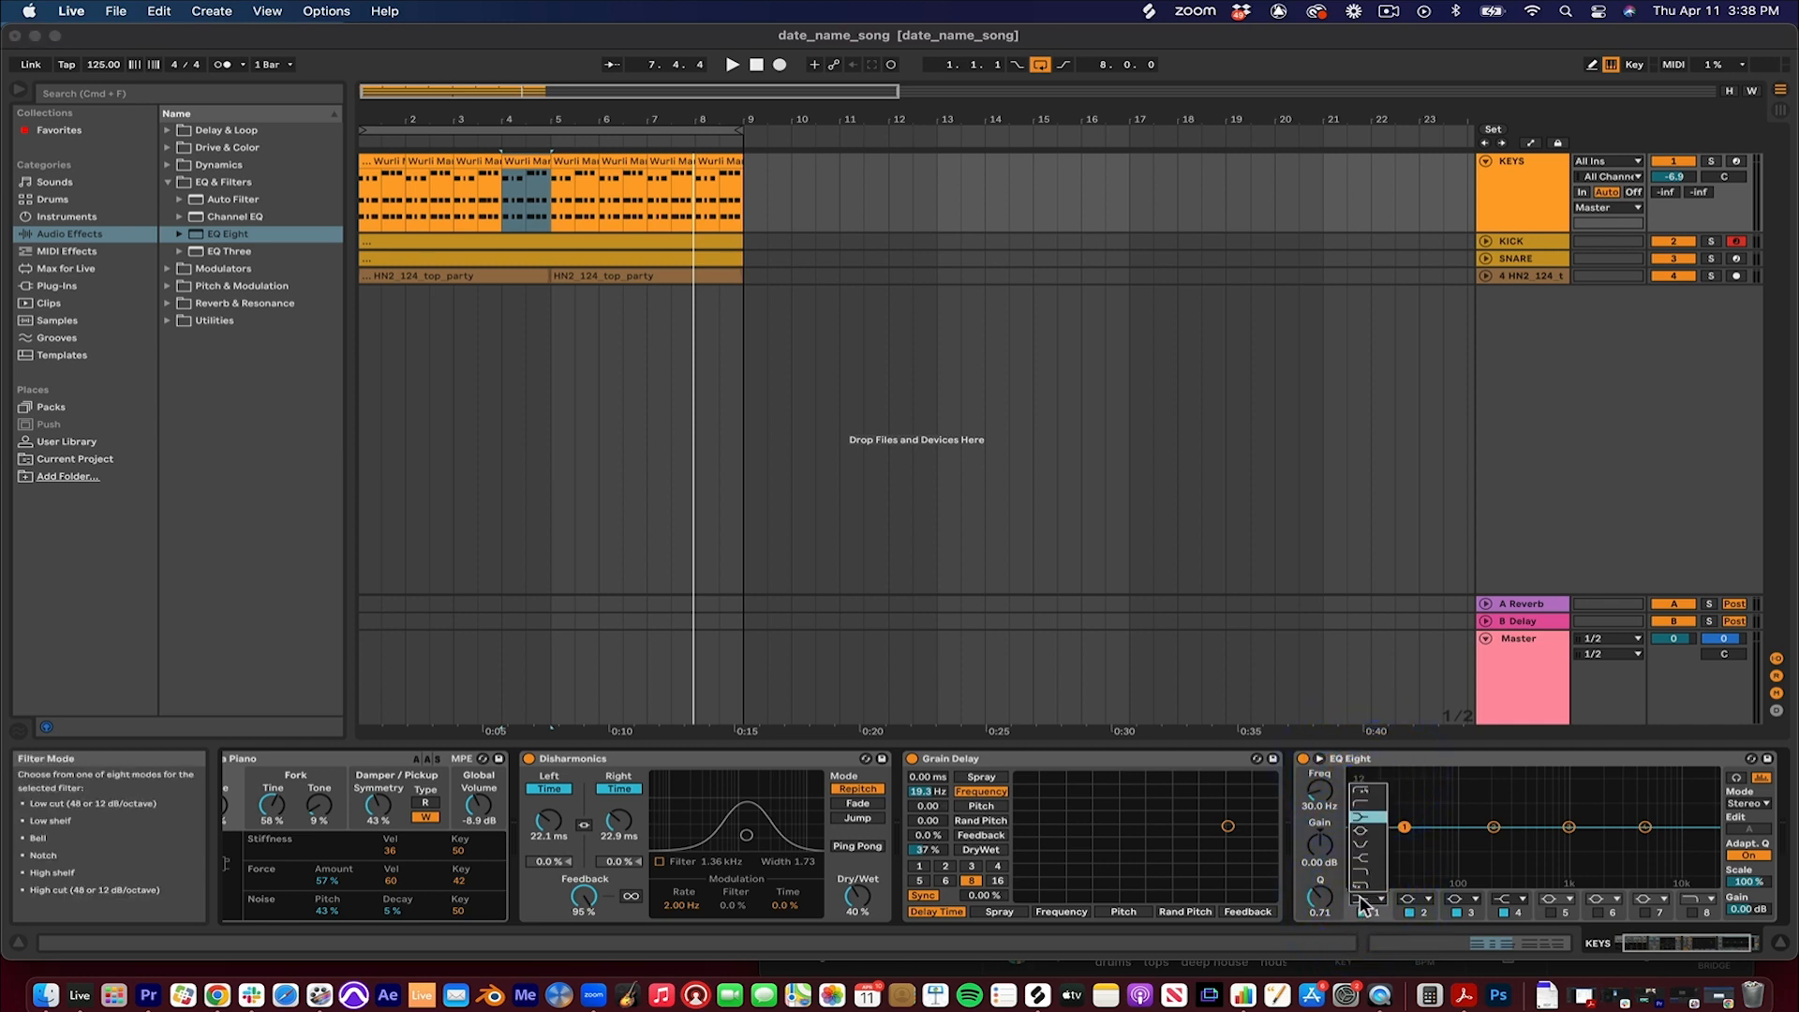
pyautogui.click(1377, 805)
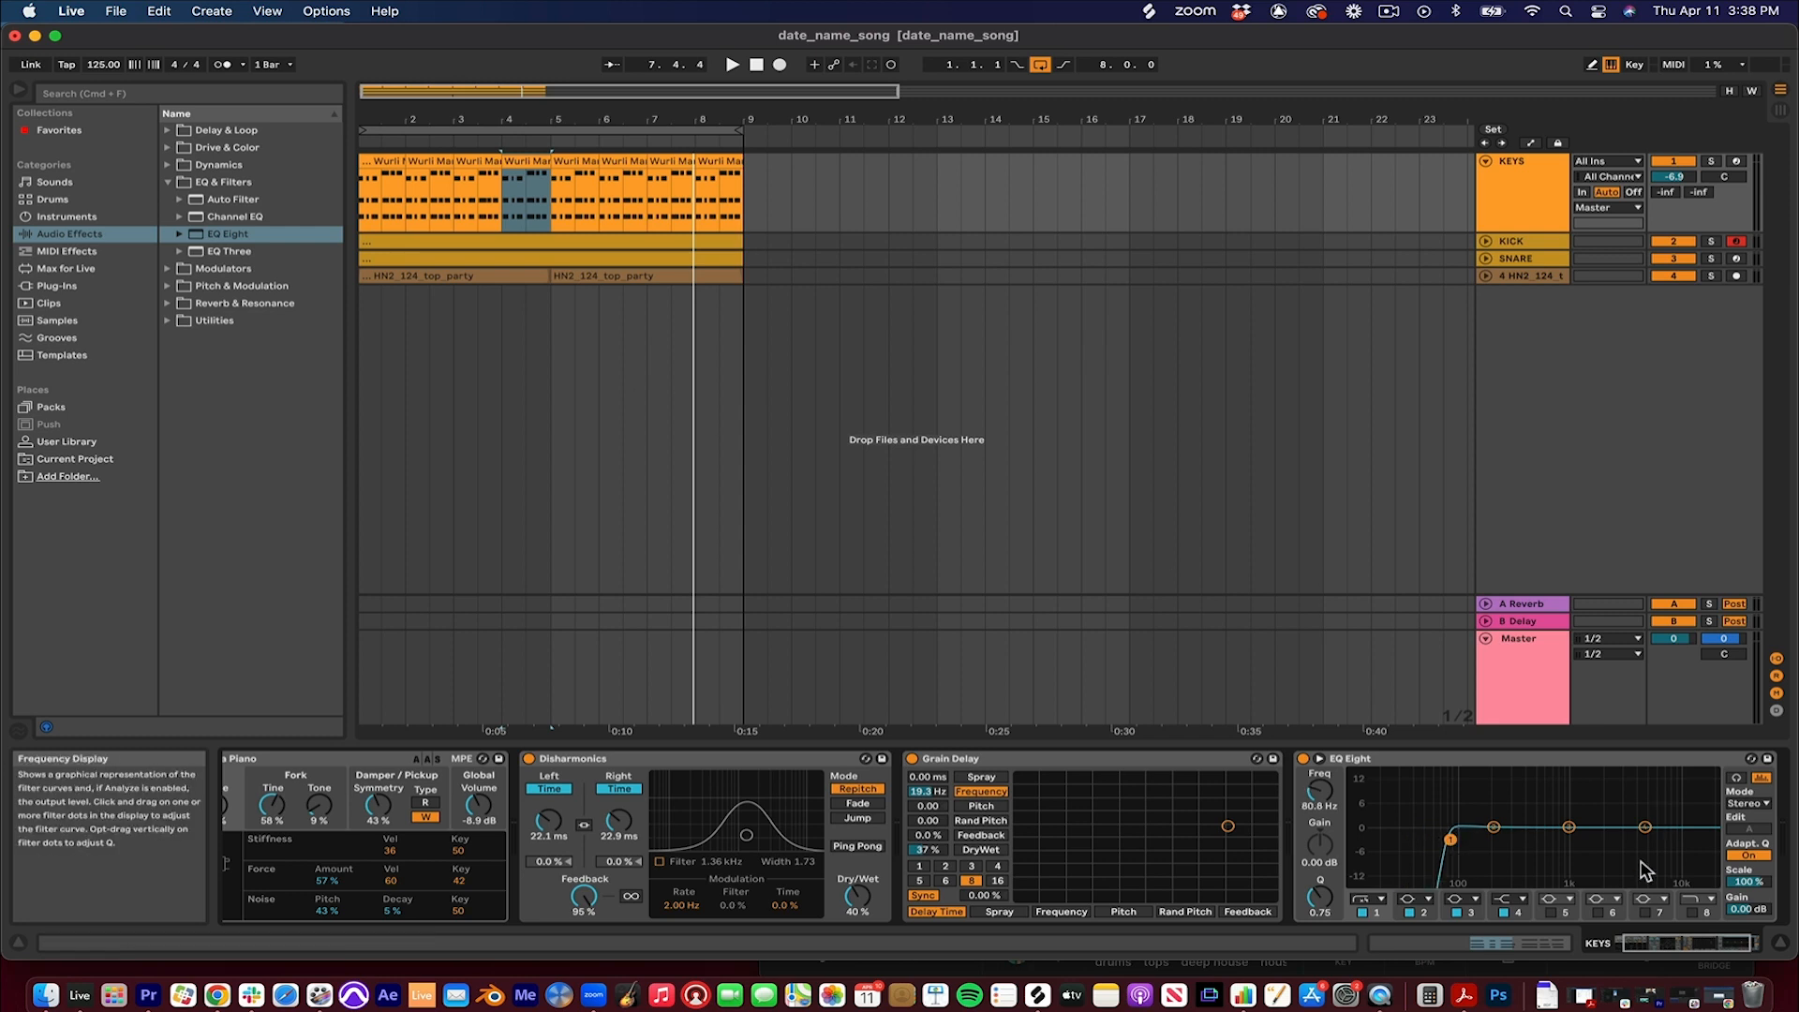
pyautogui.click(1693, 912)
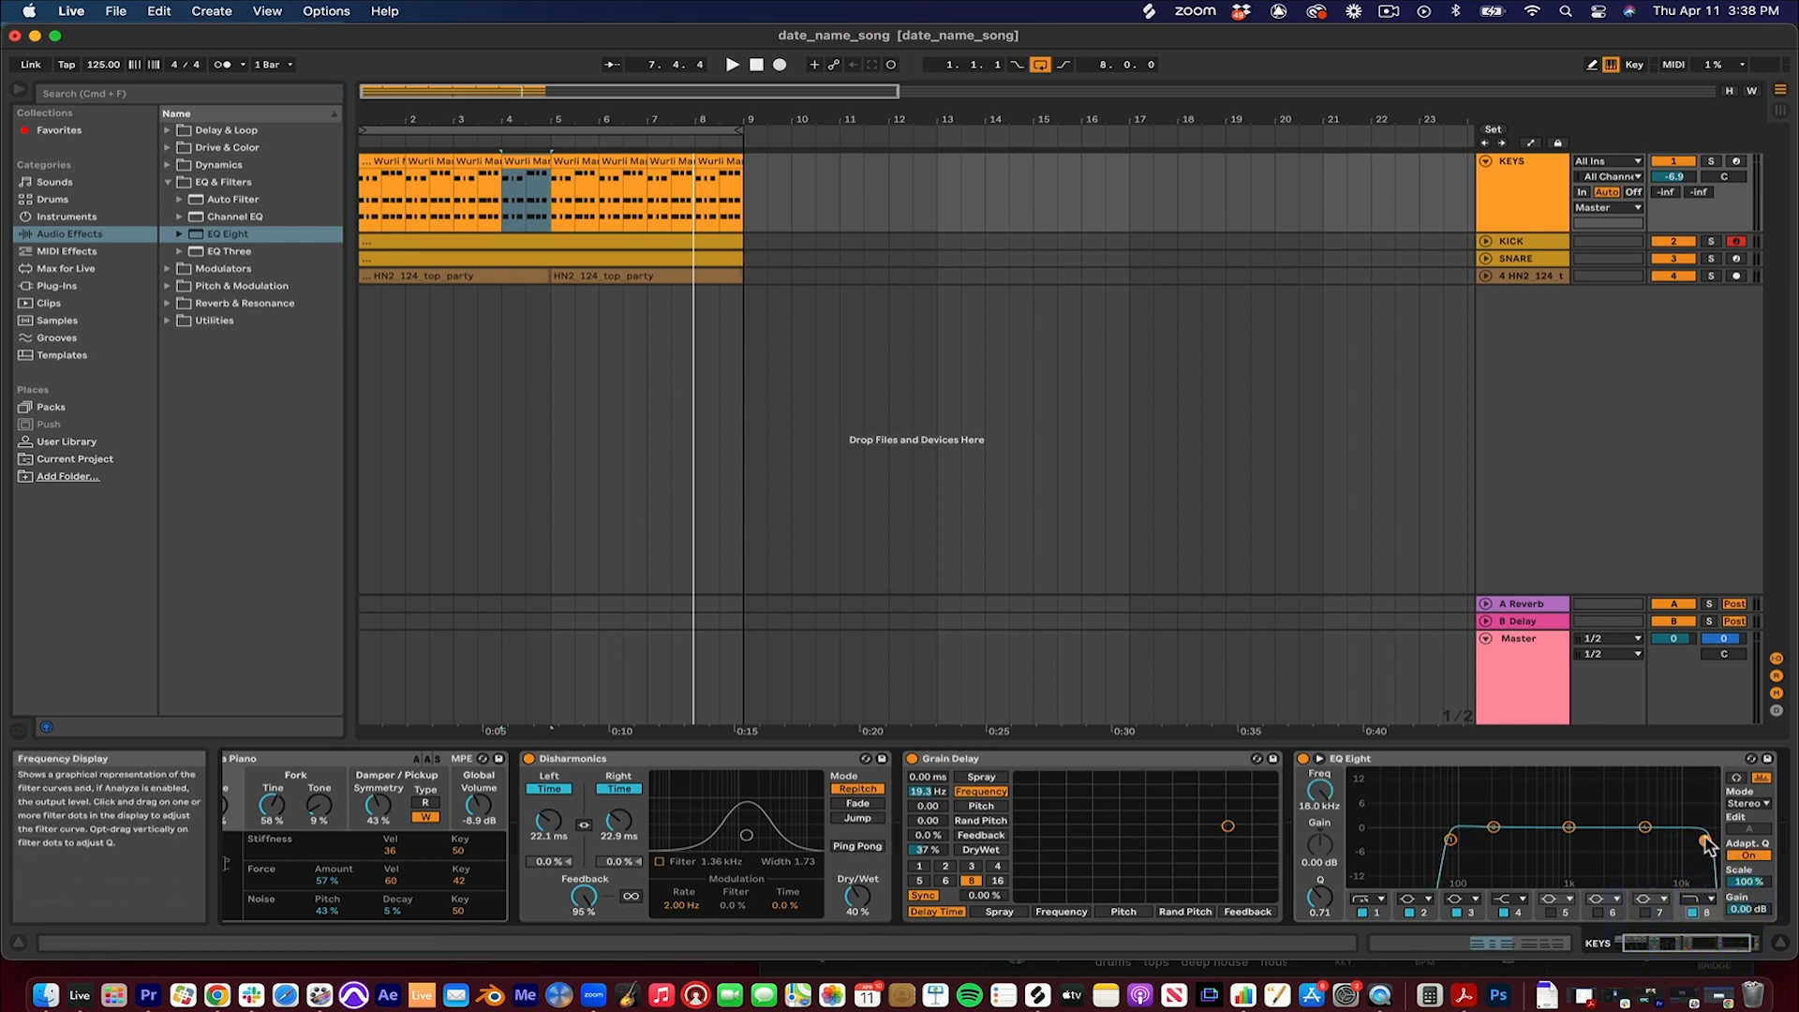
# Step: Narrow the EQ Eight passband during playback by lowering the high cut and raising the low cut to 337 Hz
pyautogui.press('space')
pyautogui.moveTo(1657, 848); pyautogui.dragTo(1562, 834)
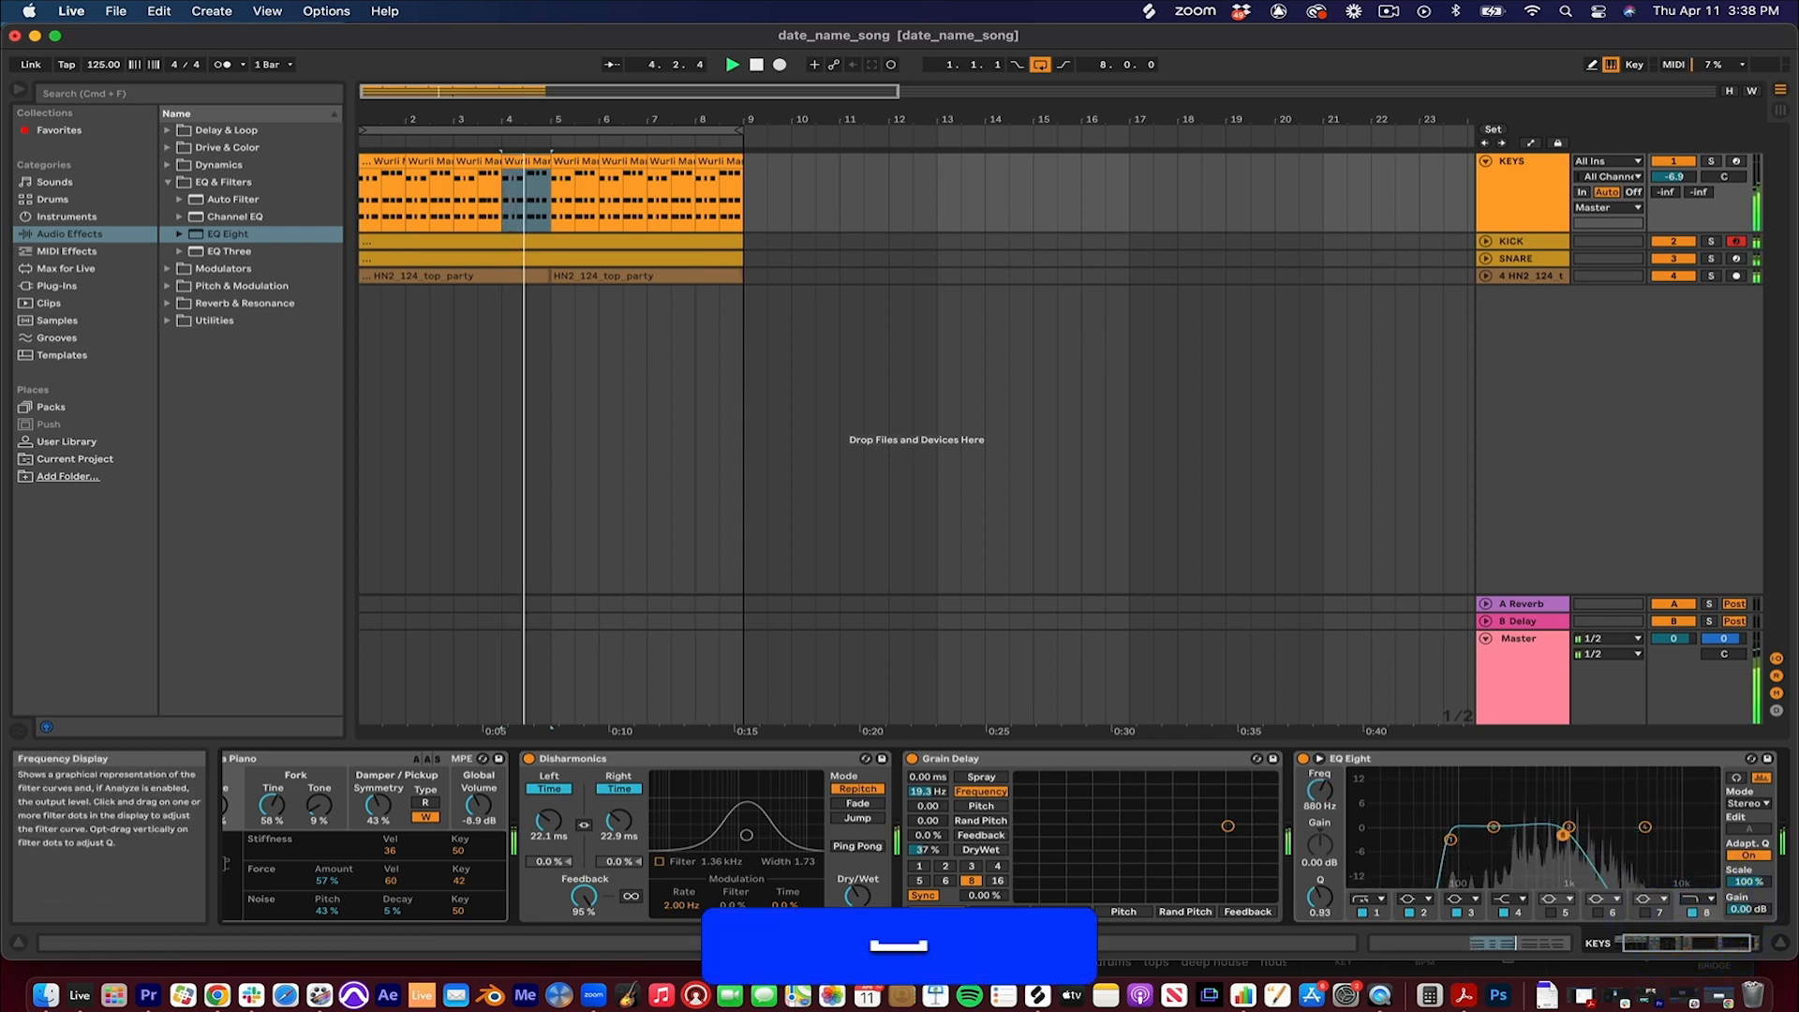
pyautogui.moveTo(1449, 840); pyautogui.dragTo(1508, 830)
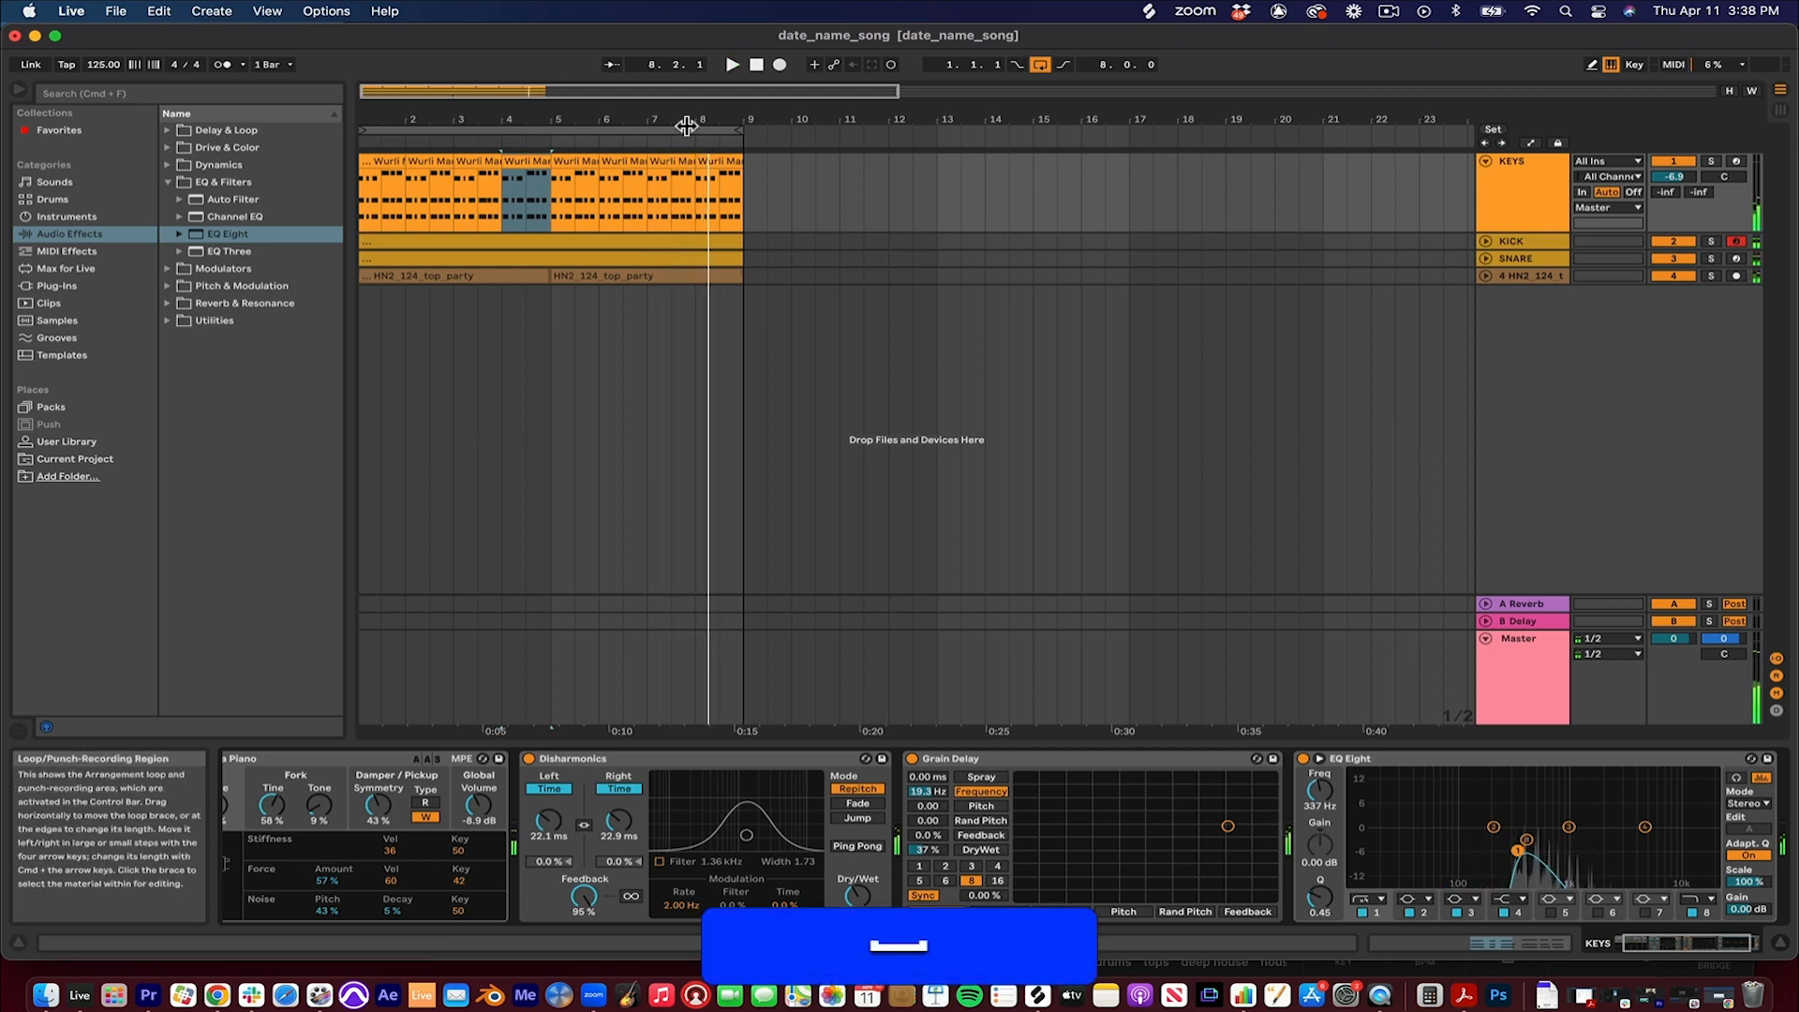
# Step: Turn off Disharmonics and set Grain Delay to 52% dry/wet, 441 ms spray and a beat division of 4 during playback
pyautogui.click(528, 759)
pyautogui.press('space')
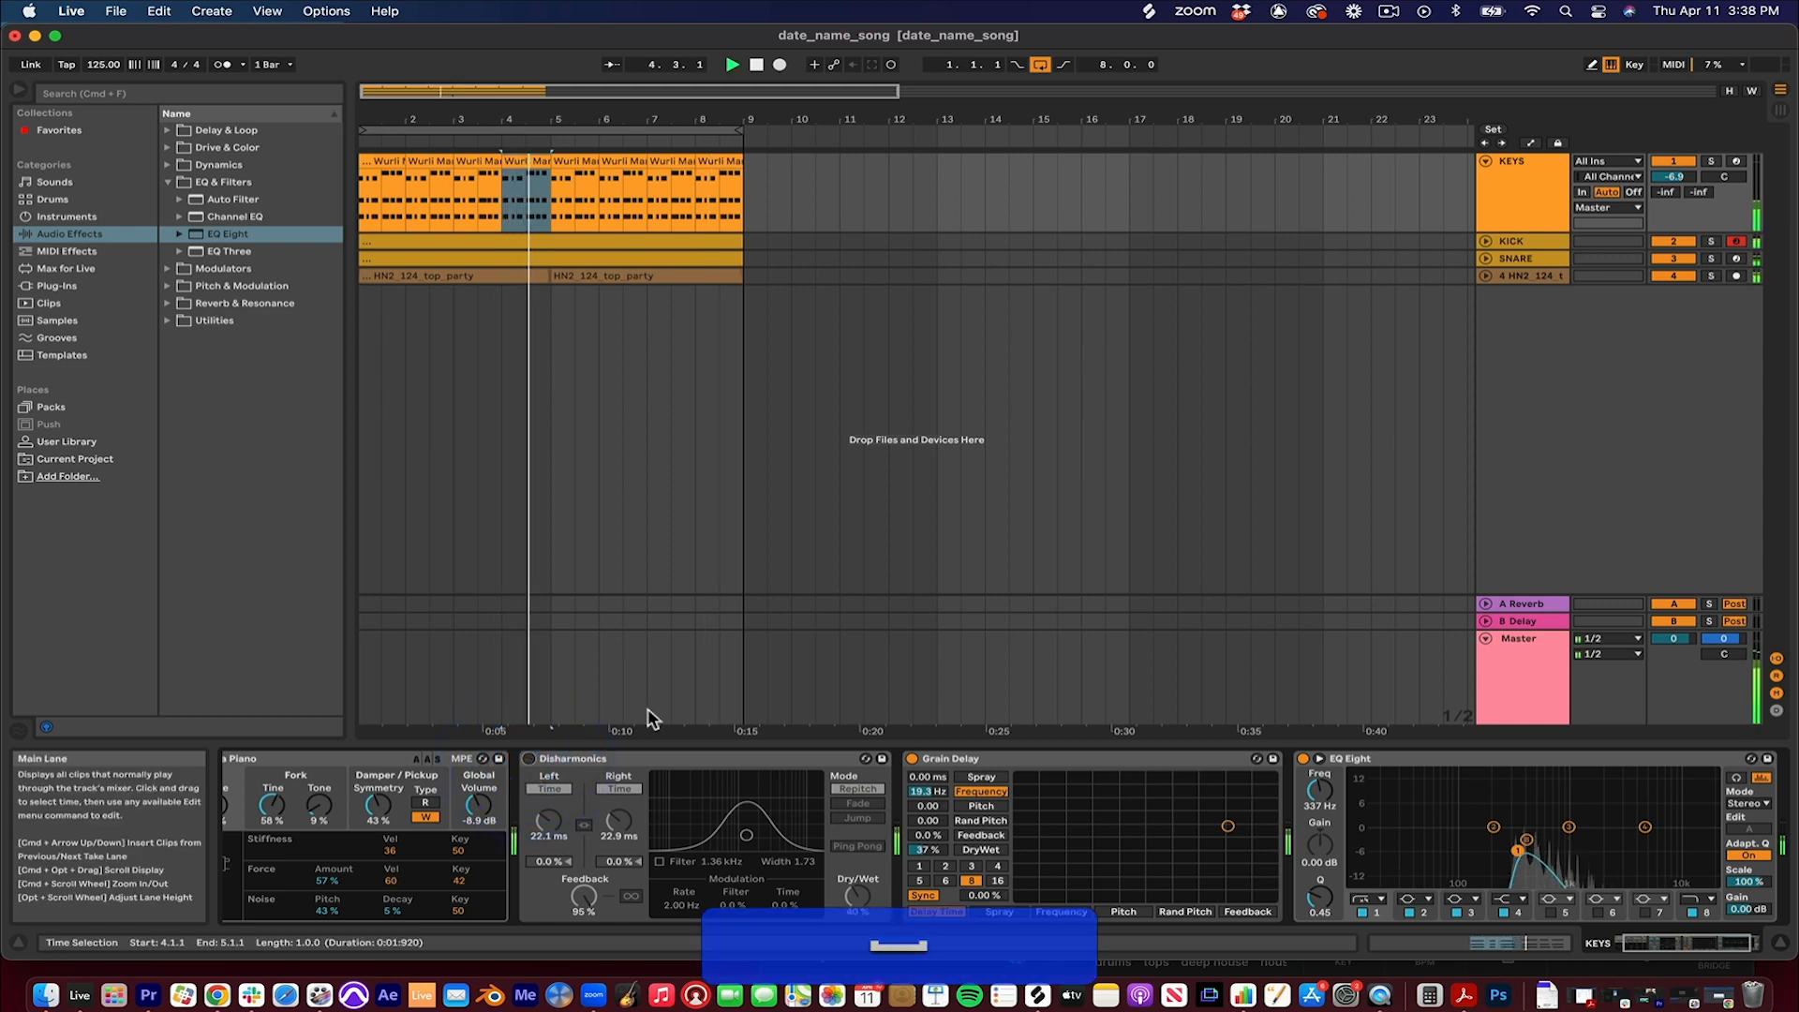
pyautogui.moveTo(933, 859)
pyautogui.mouseDown()
pyautogui.moveTo(933, 835)
pyautogui.moveTo(938, 870)
pyautogui.mouseUp()
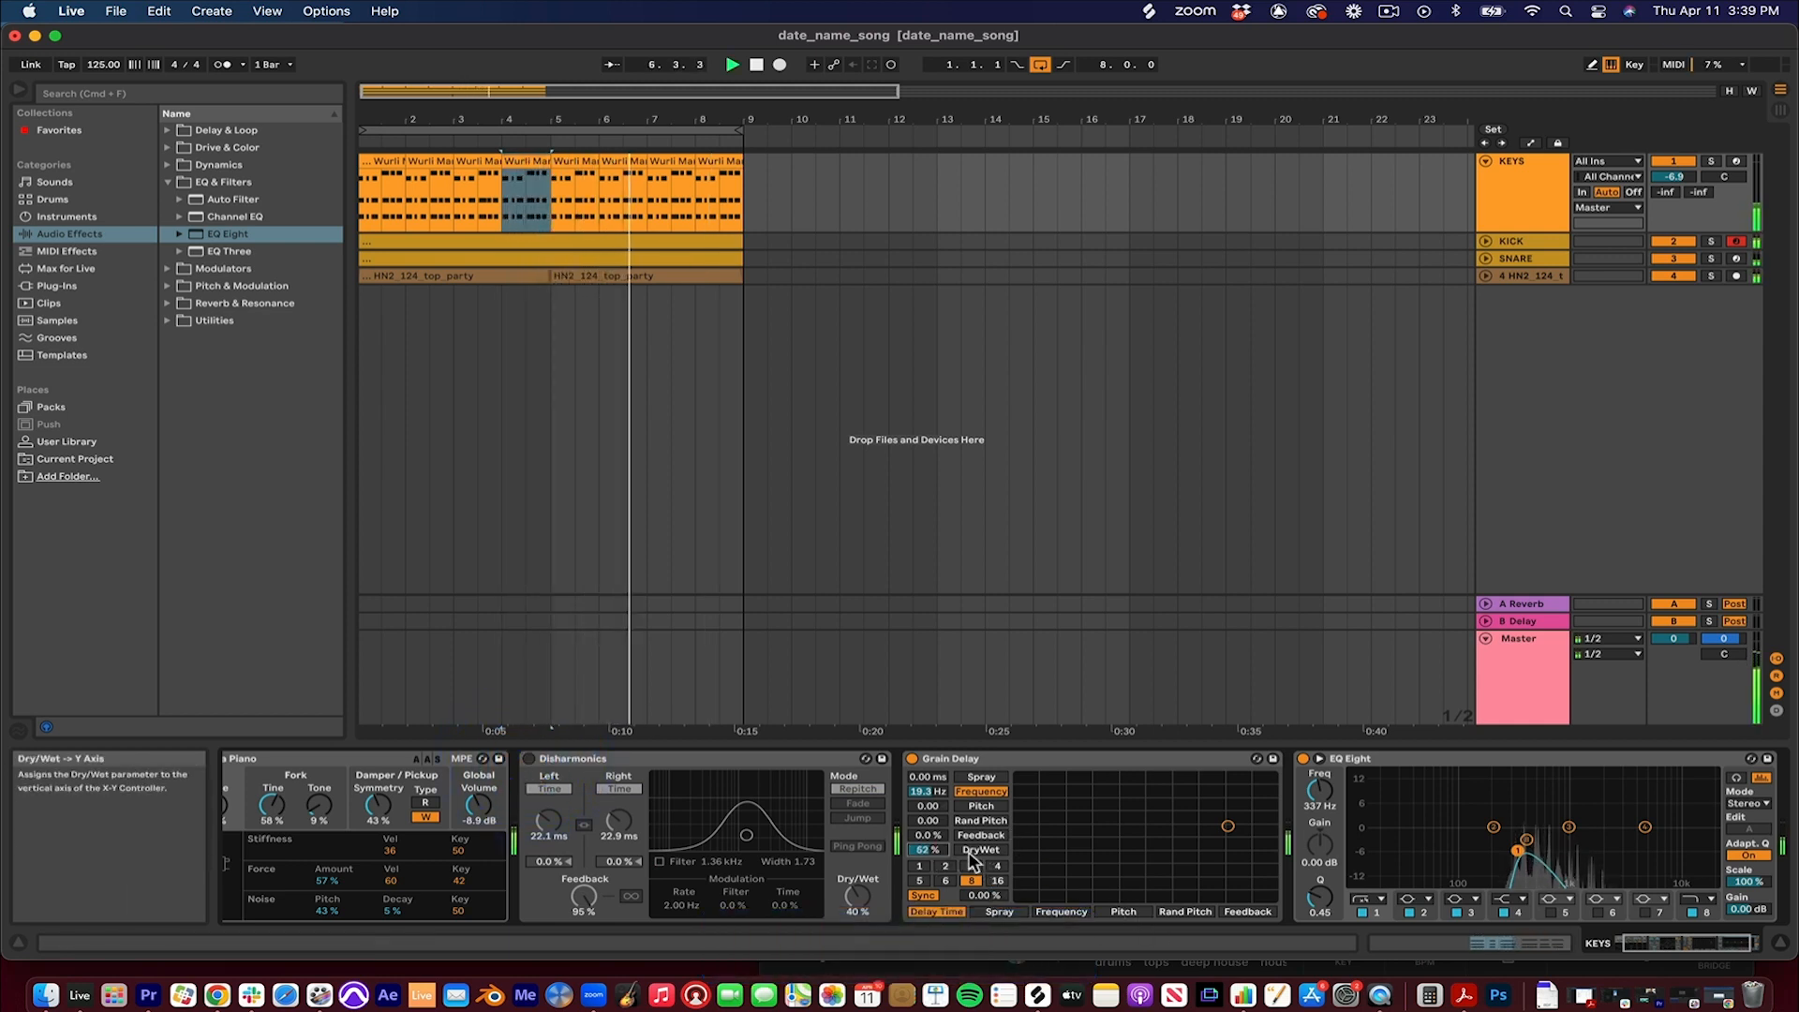
pyautogui.click(981, 777)
pyautogui.moveTo(1085, 828); pyautogui.dragTo(1146, 784)
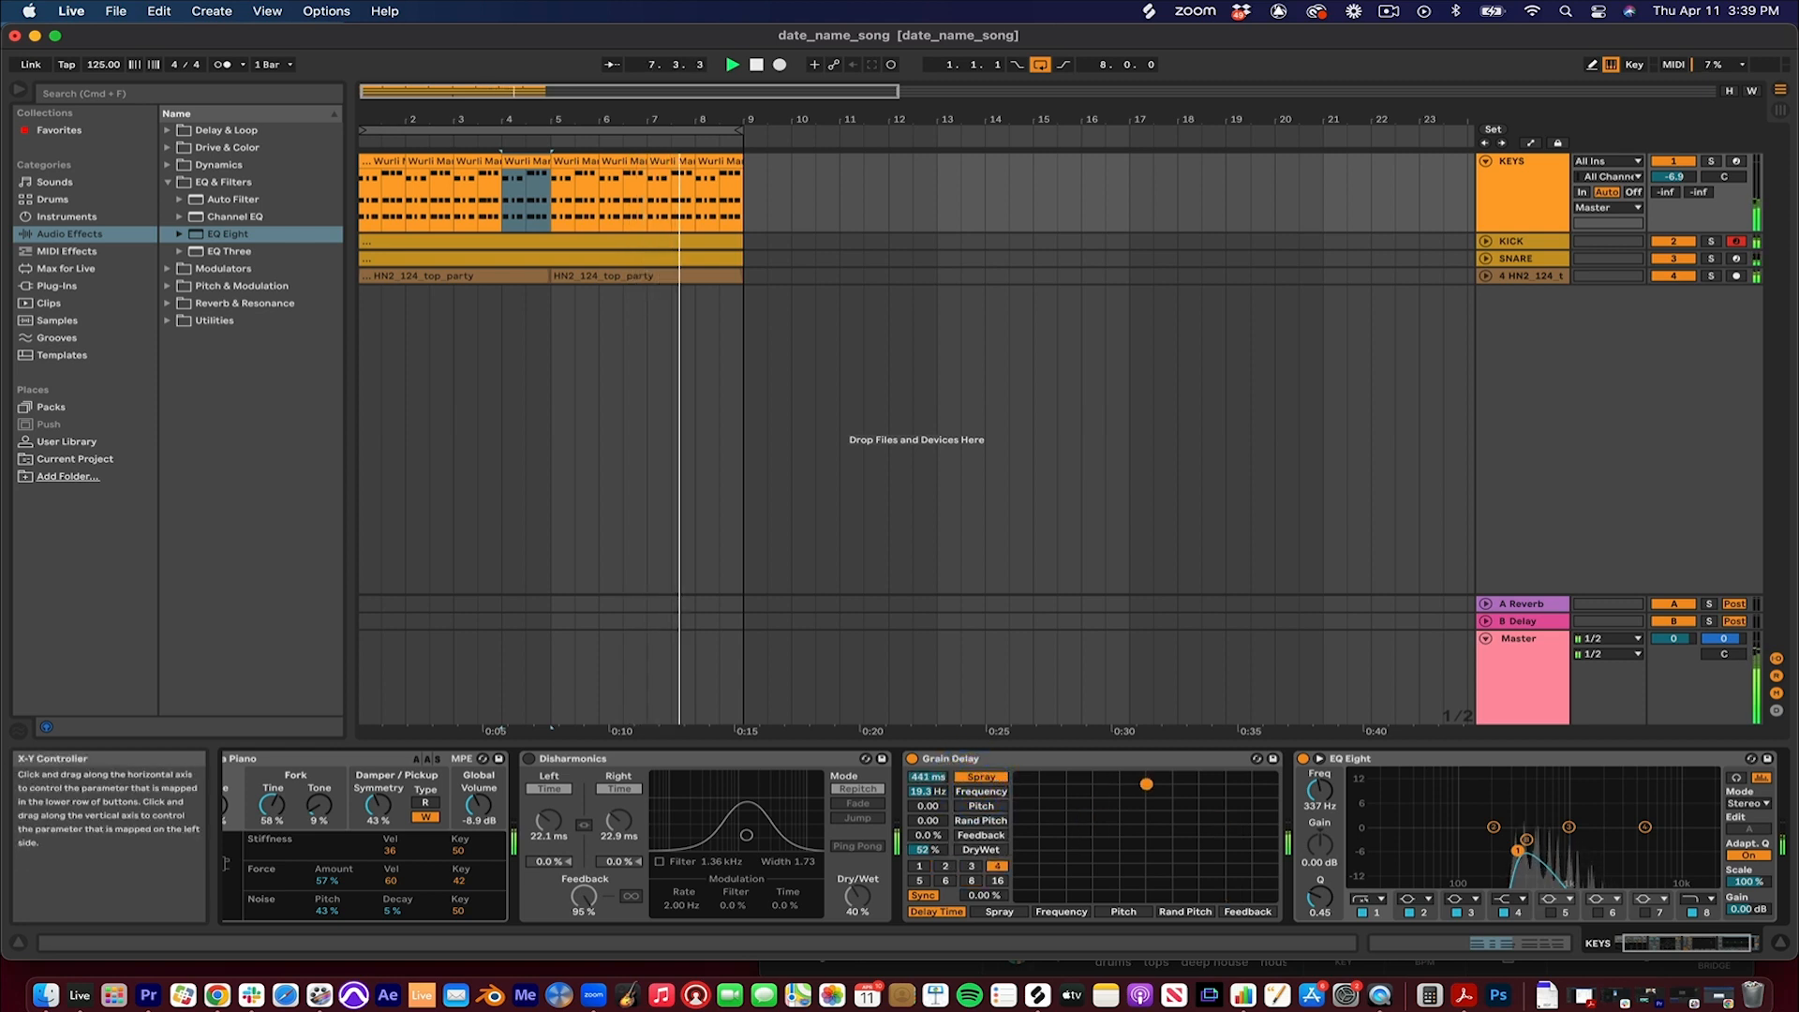
pyautogui.press('space')
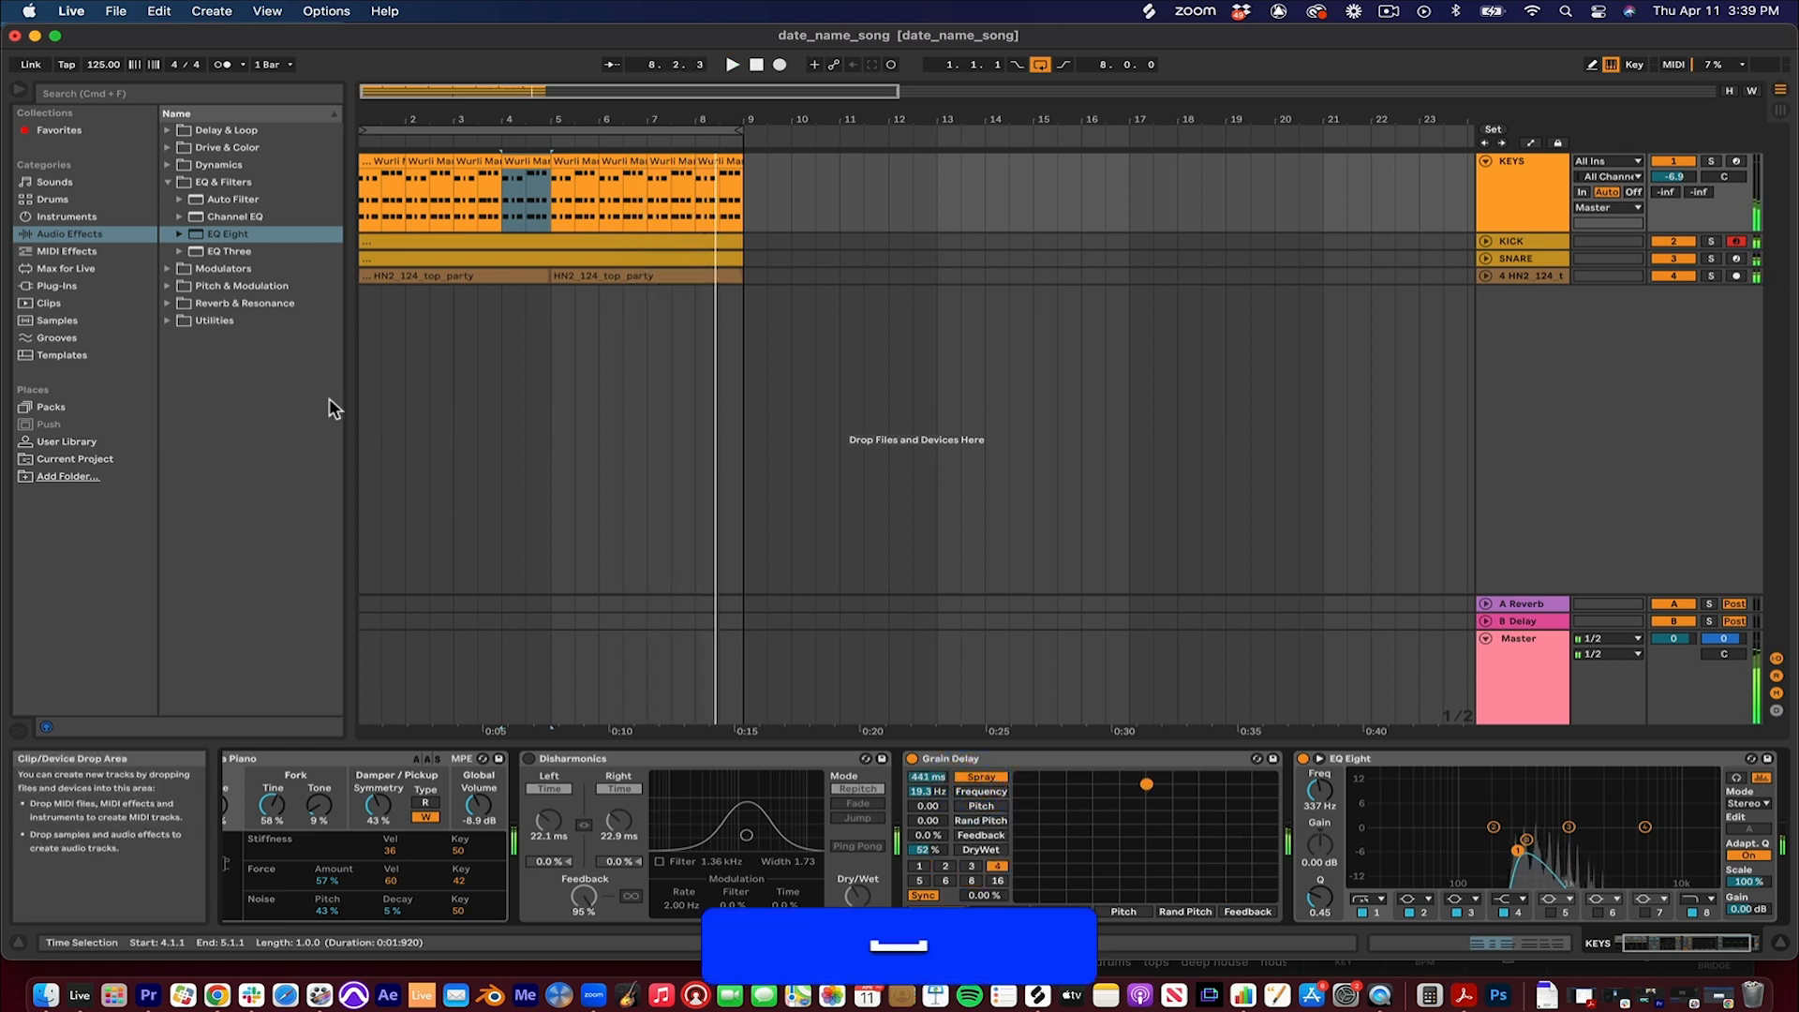
# Step: Add a Compressor from the Dynamics effects to the end of the KEYS device chain
pyautogui.click(77, 97)
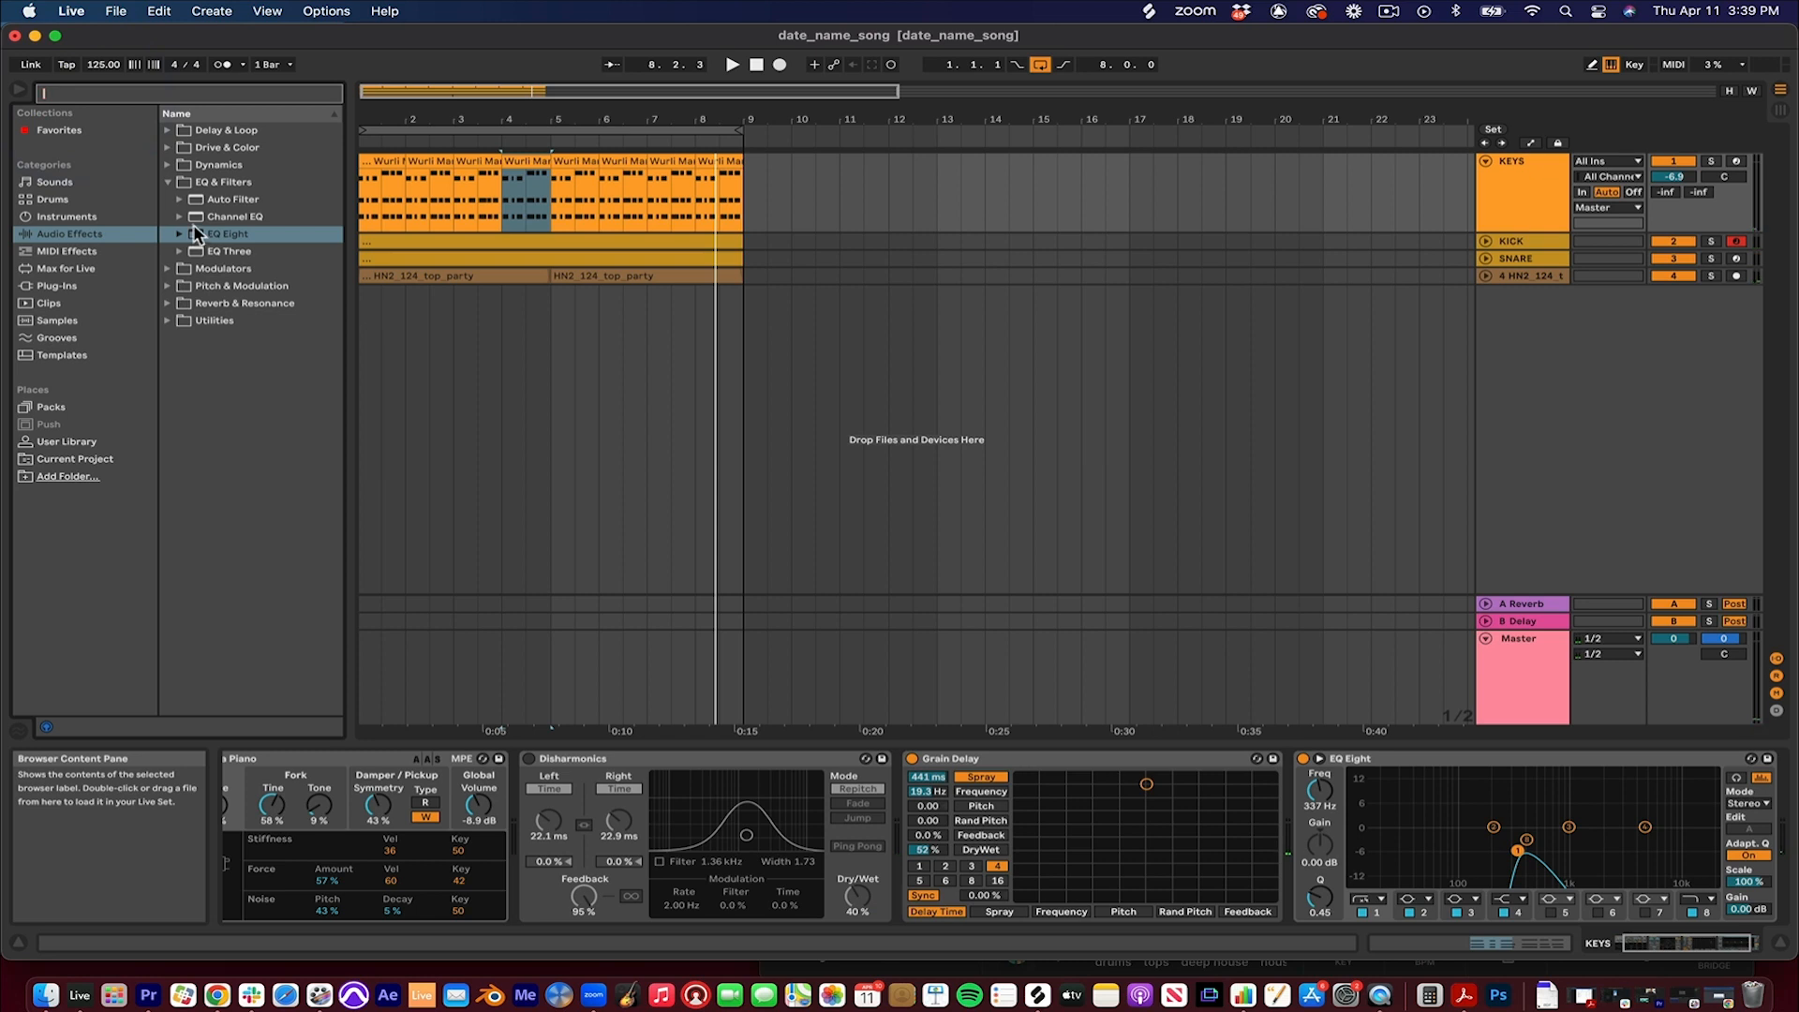
pyautogui.click(167, 183)
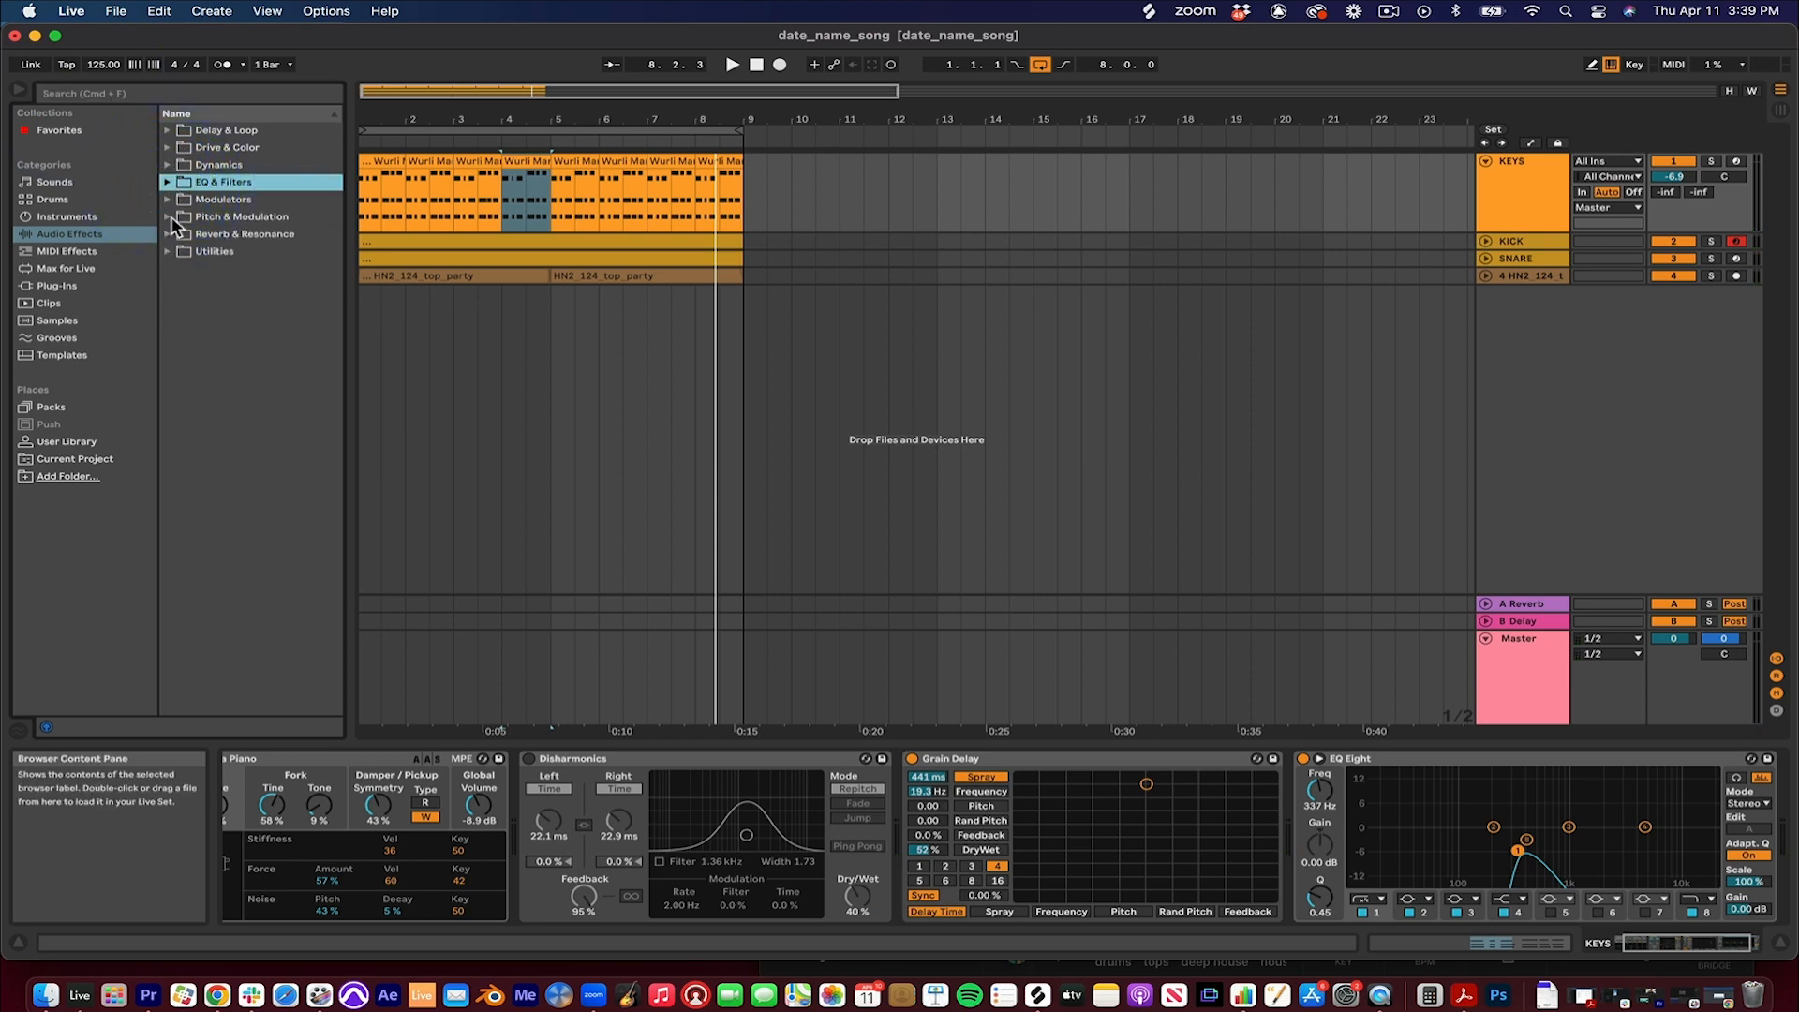
pyautogui.click(171, 167)
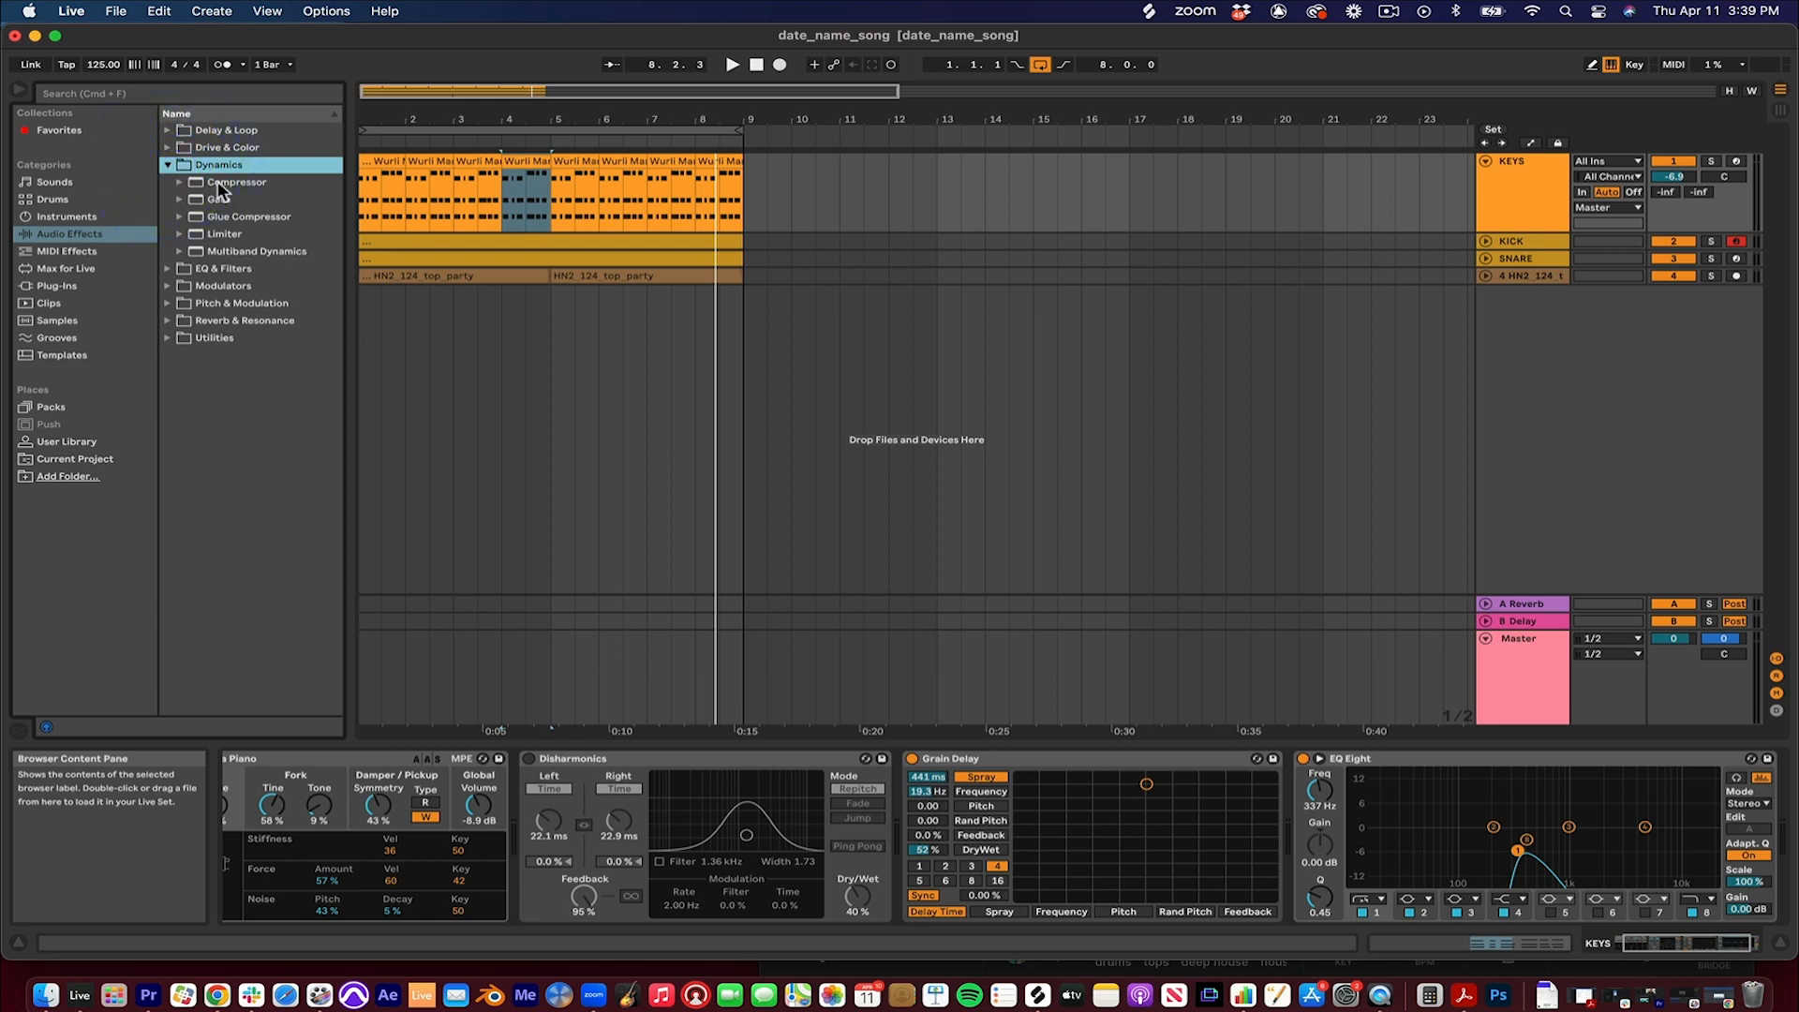
pyautogui.click(217, 182)
pyautogui.hscroll(2, 1543, 843)
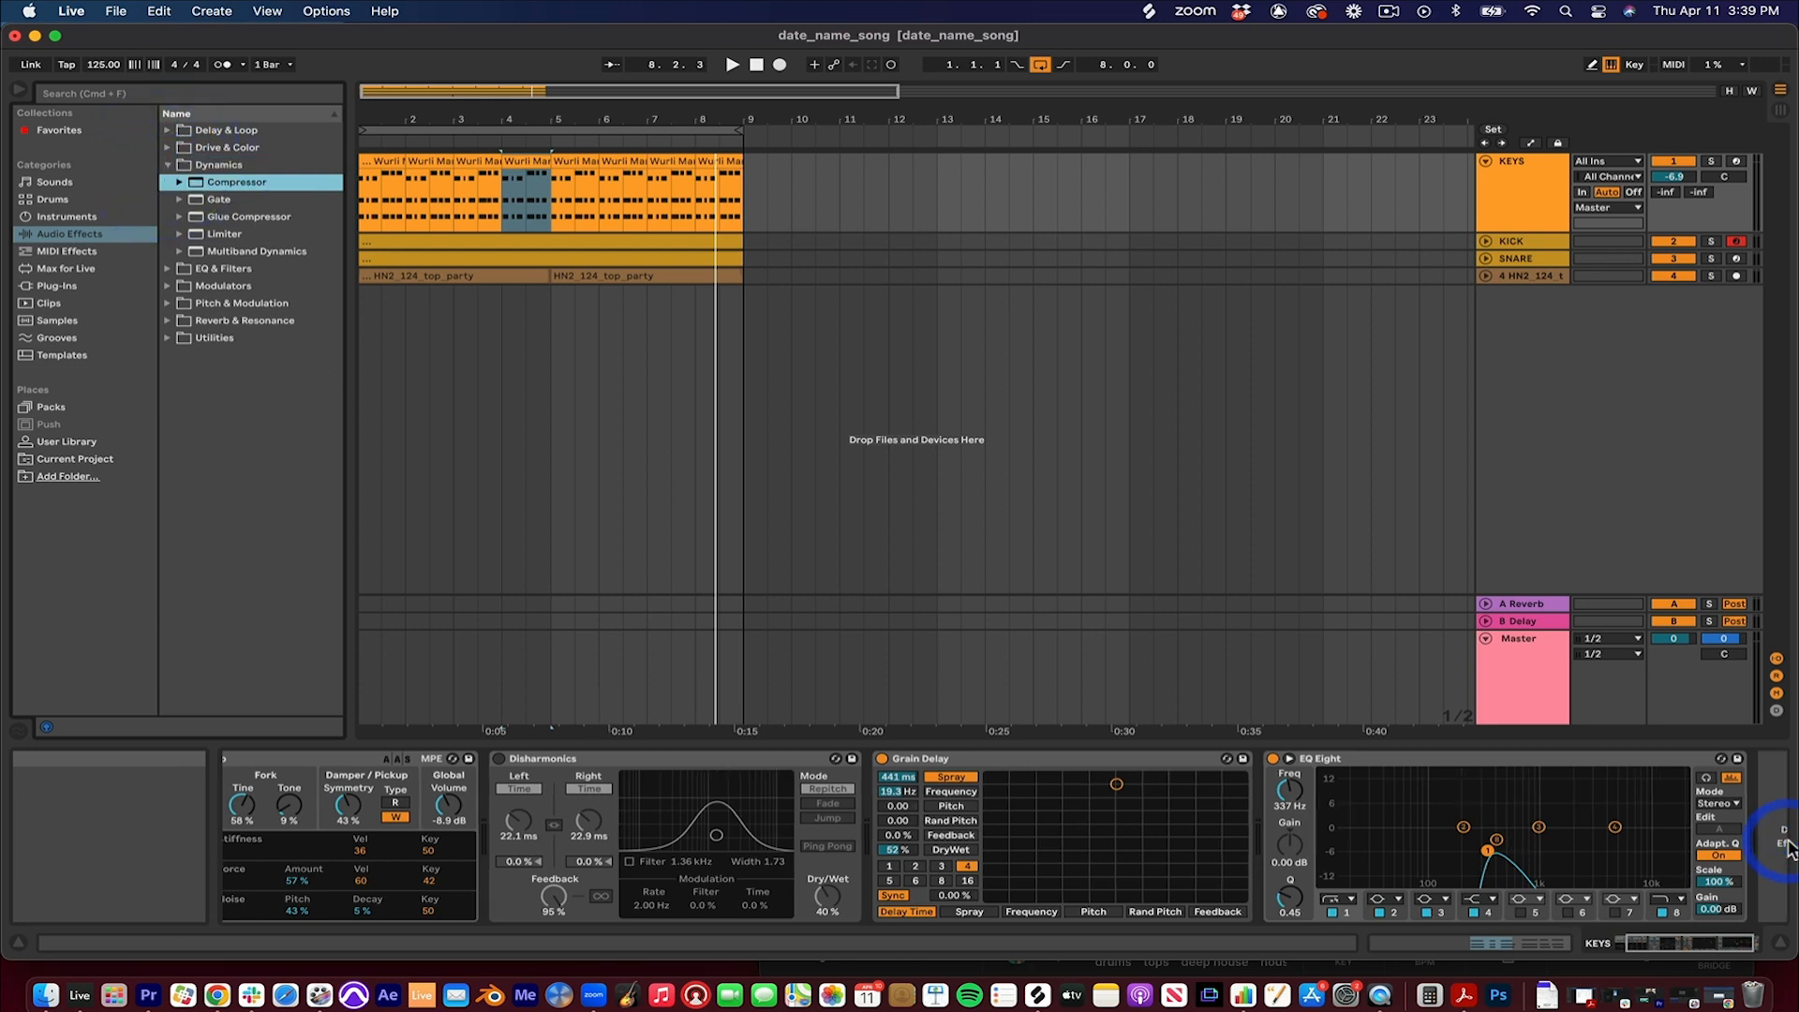
pyautogui.moveTo(214, 180); pyautogui.dragTo(1504, 217)
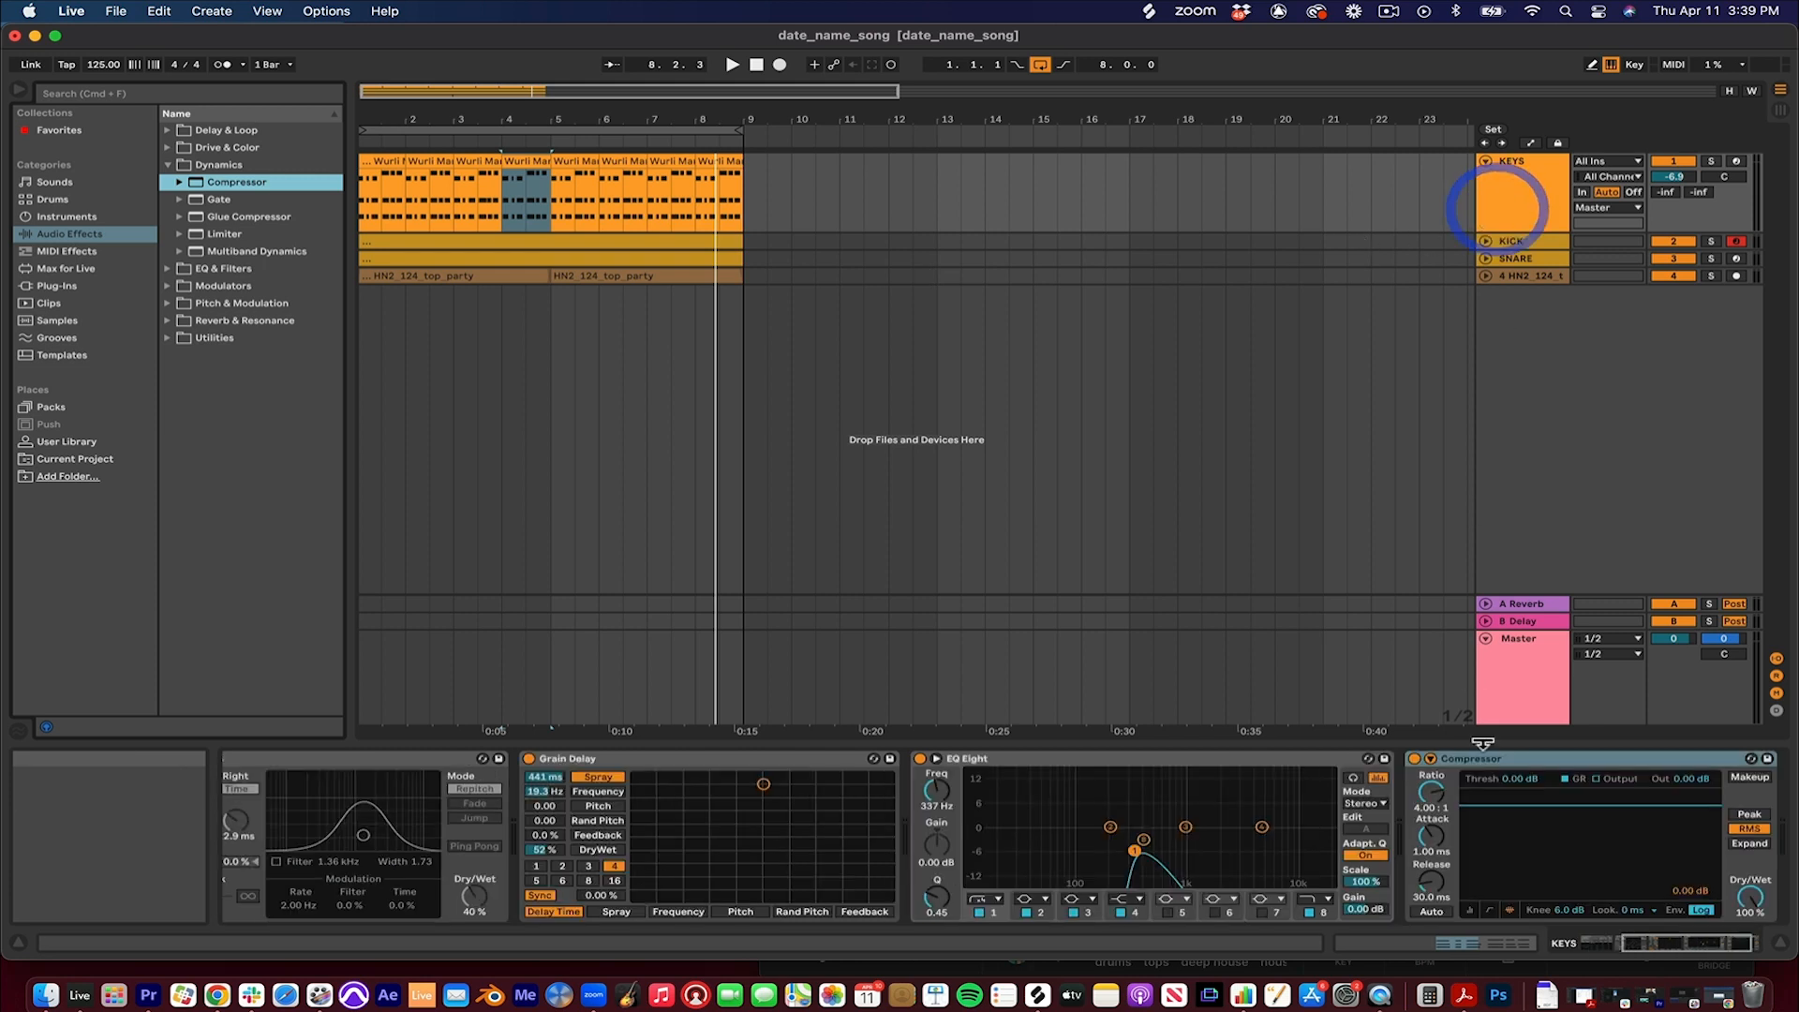
# Step: Enable the Compressor's sidechain with KICK as its audio source and start playback
pyautogui.click(1431, 765)
pyautogui.click(1446, 804)
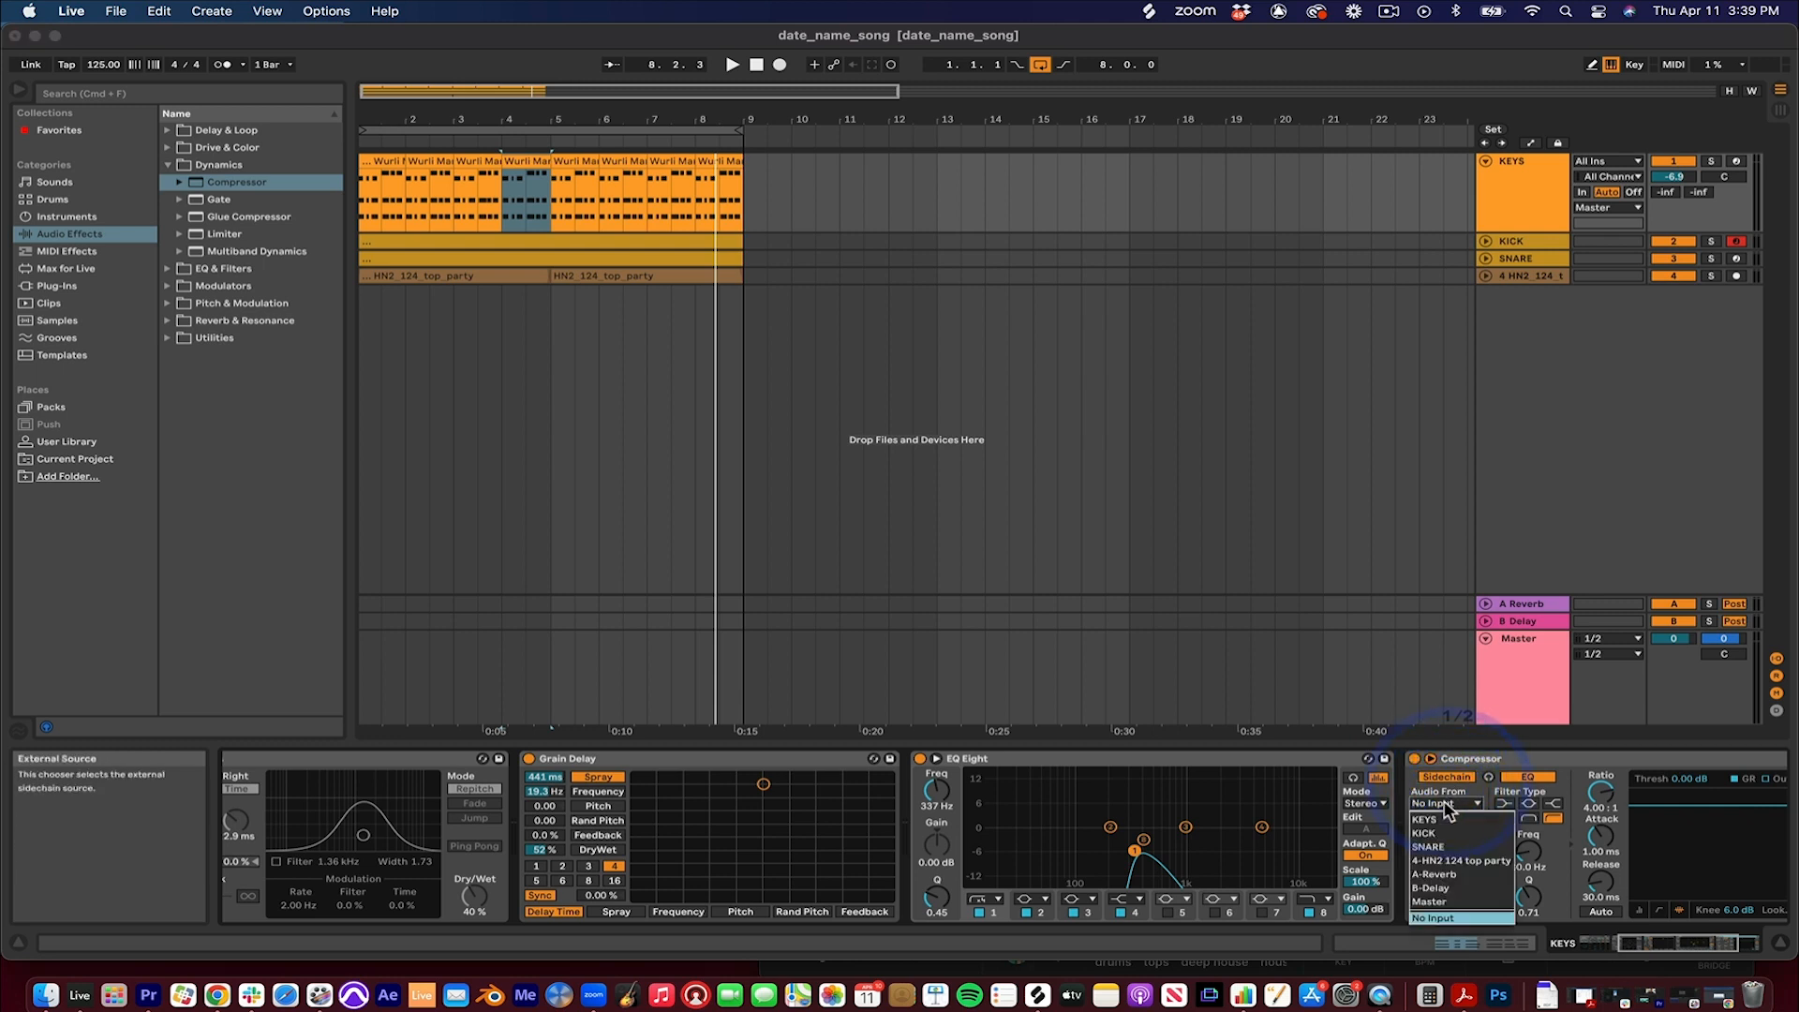
pyautogui.click(1426, 833)
pyautogui.press('space')
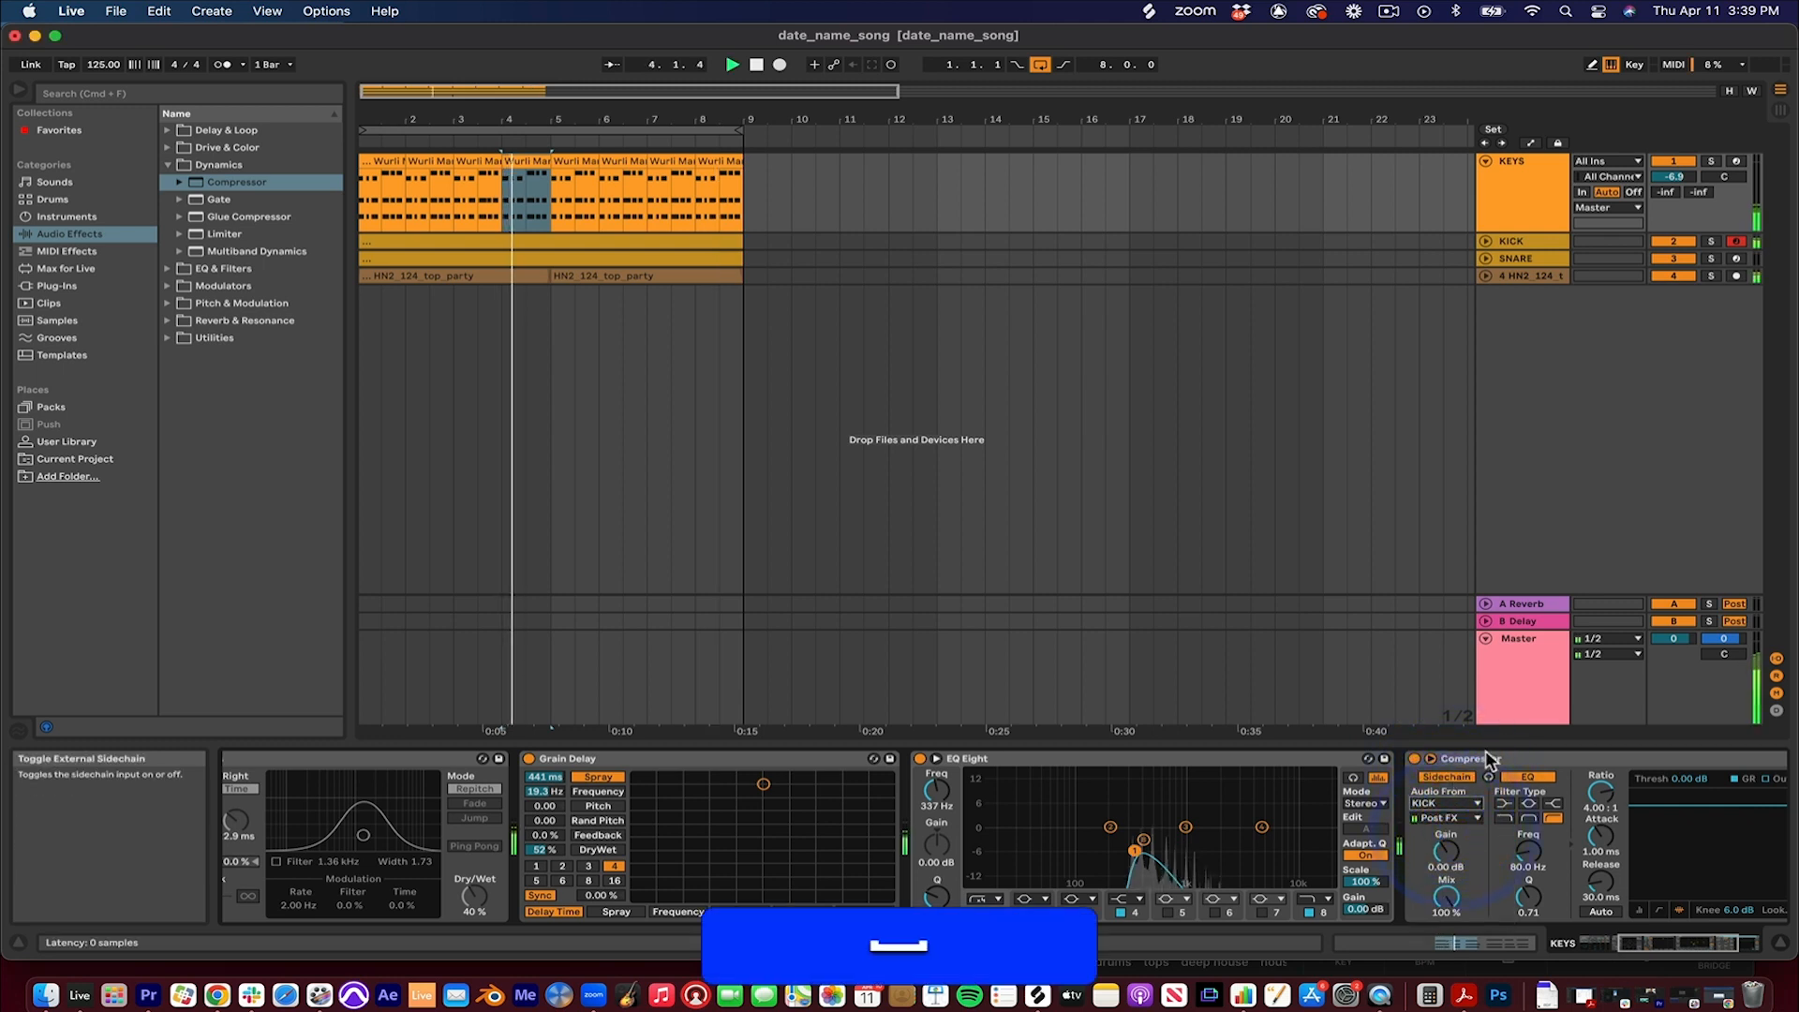
# Step: Set the Compressor's threshold to -33.0 dB, attack to 0.09 ms and release to 1.00 ms, playing the track
pyautogui.click(1582, 760)
pyautogui.press('space')
pyautogui.moveTo(1433, 802); pyautogui.dragTo(1434, 876)
pyautogui.press('space')
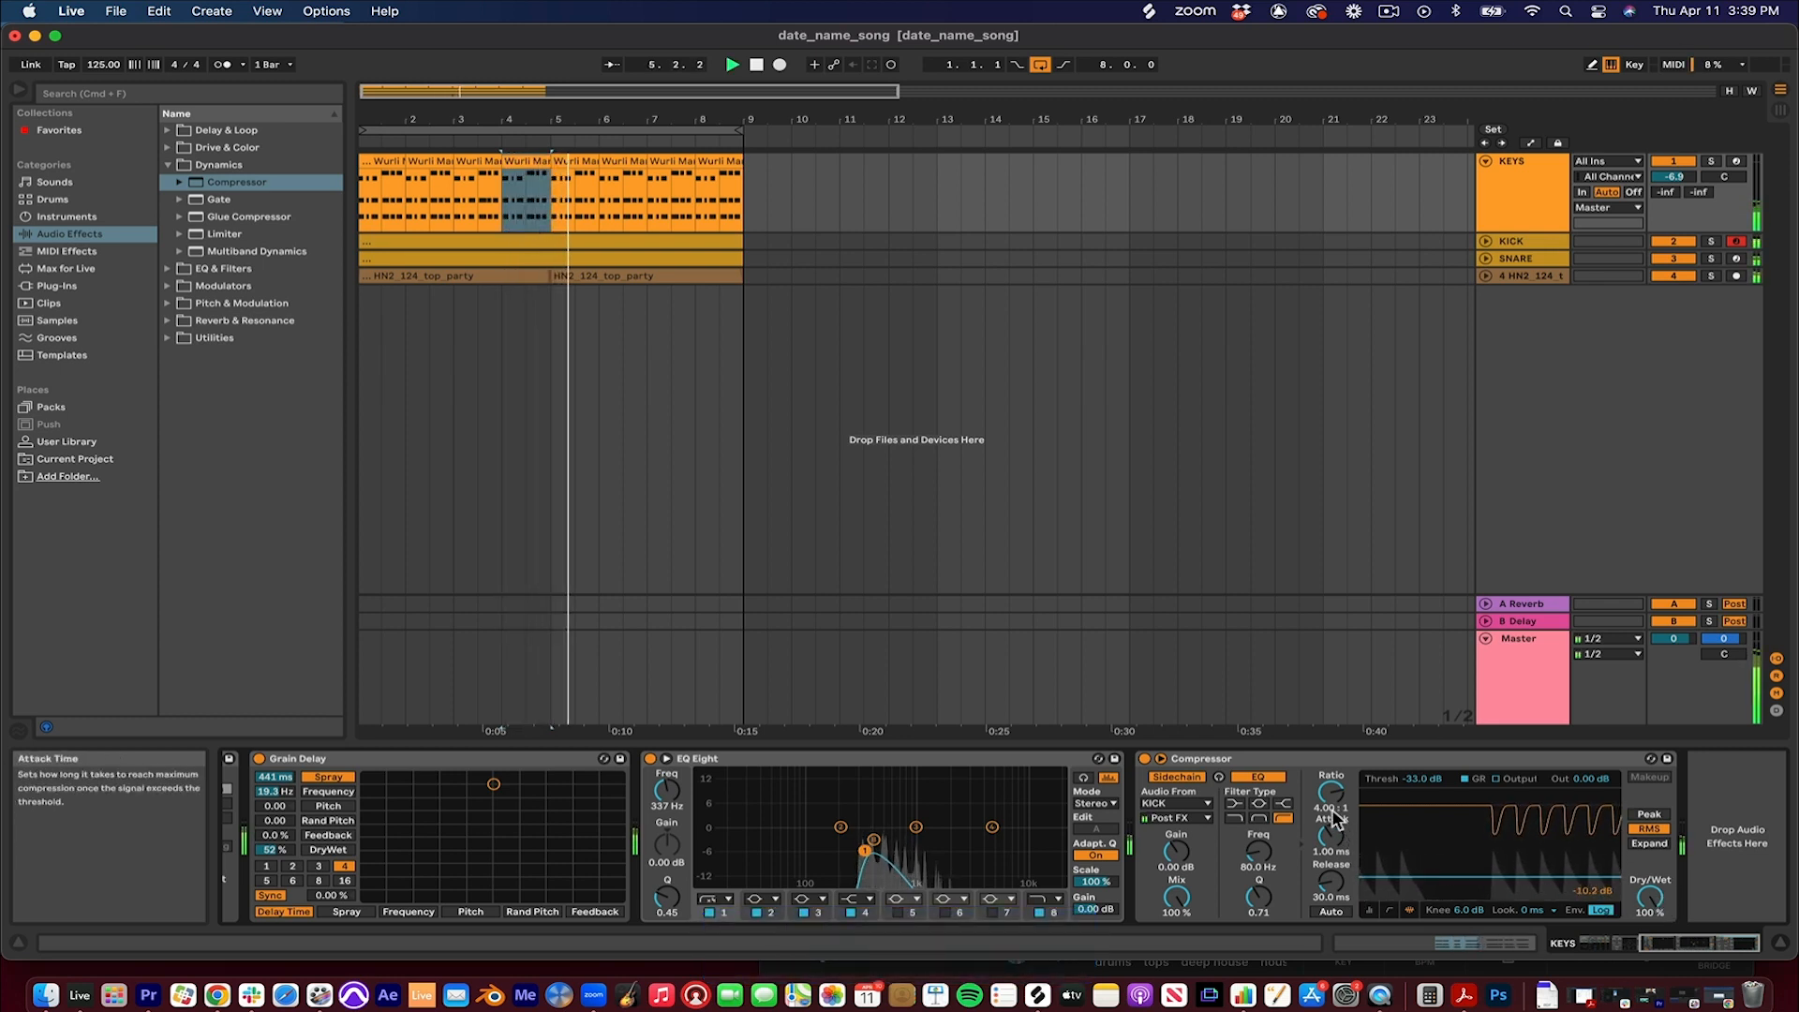
pyautogui.moveTo(1332, 836); pyautogui.dragTo(1331, 933)
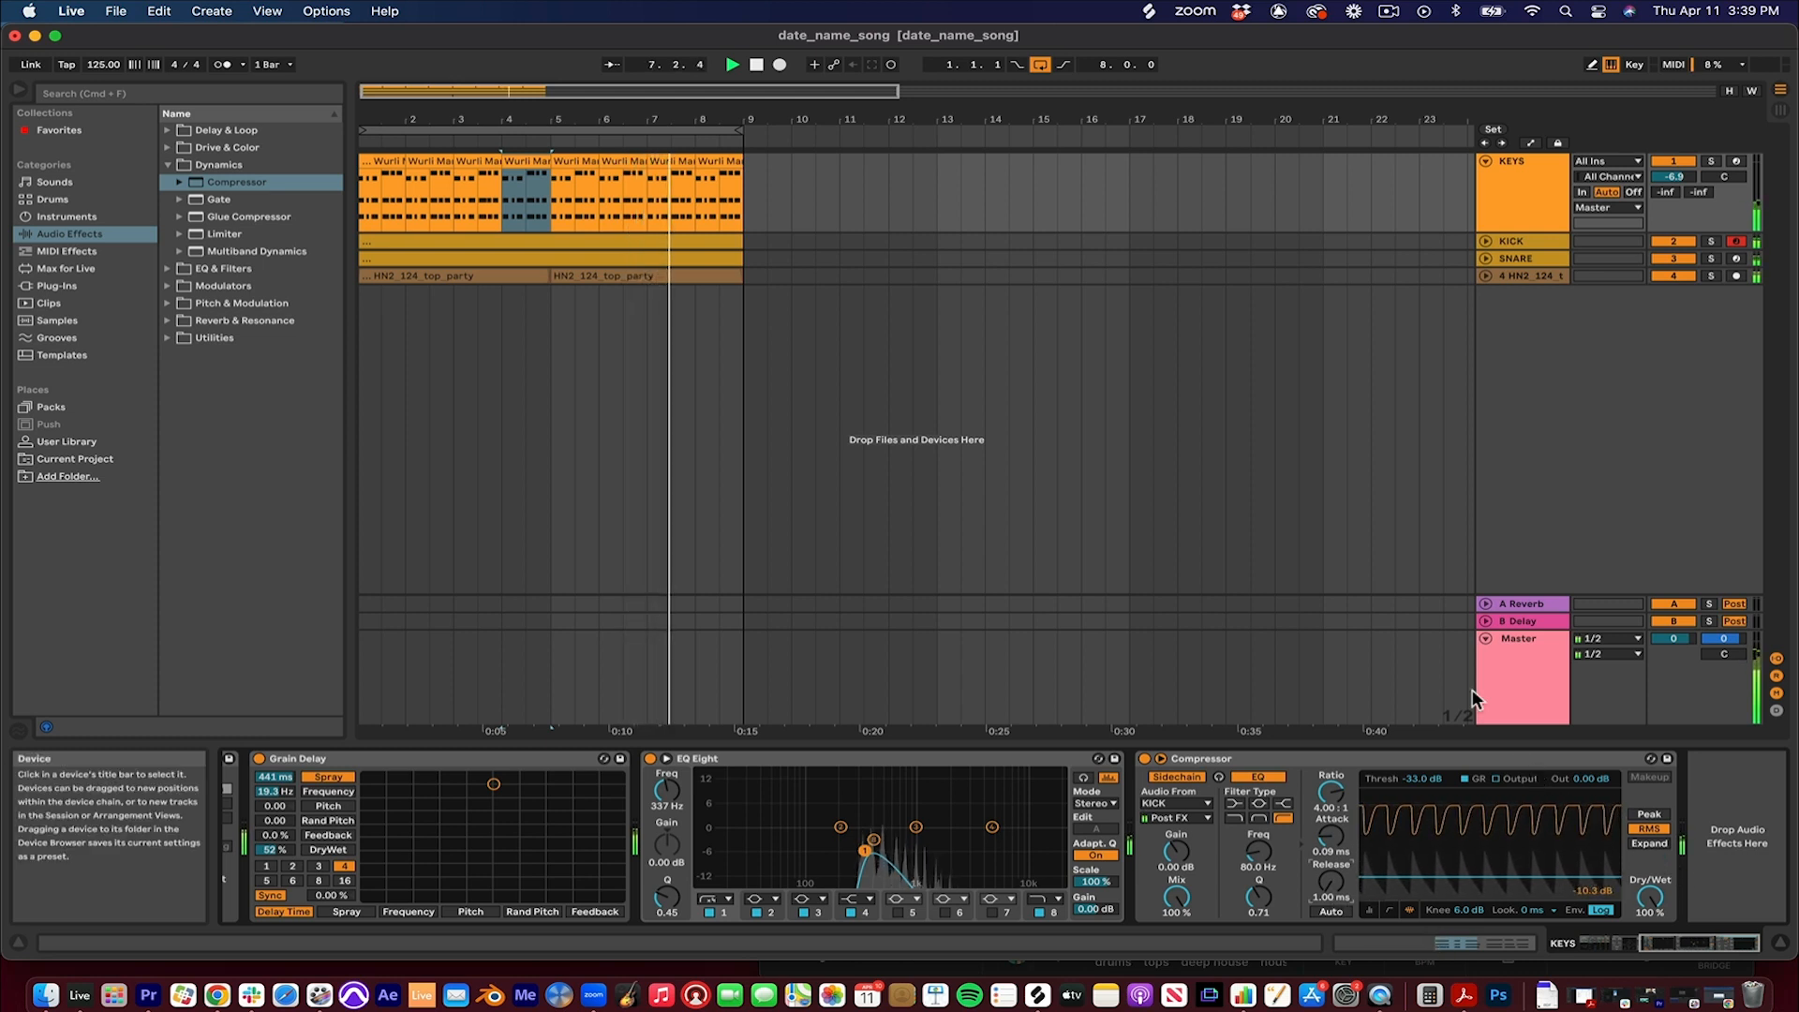
# Step: Solo the KEYS track, lower the Compressor's threshold to -45.1 dB, and take the track out of solo
pyautogui.click(1712, 162)
pyautogui.moveTo(1518, 878); pyautogui.dragTo(1518, 888)
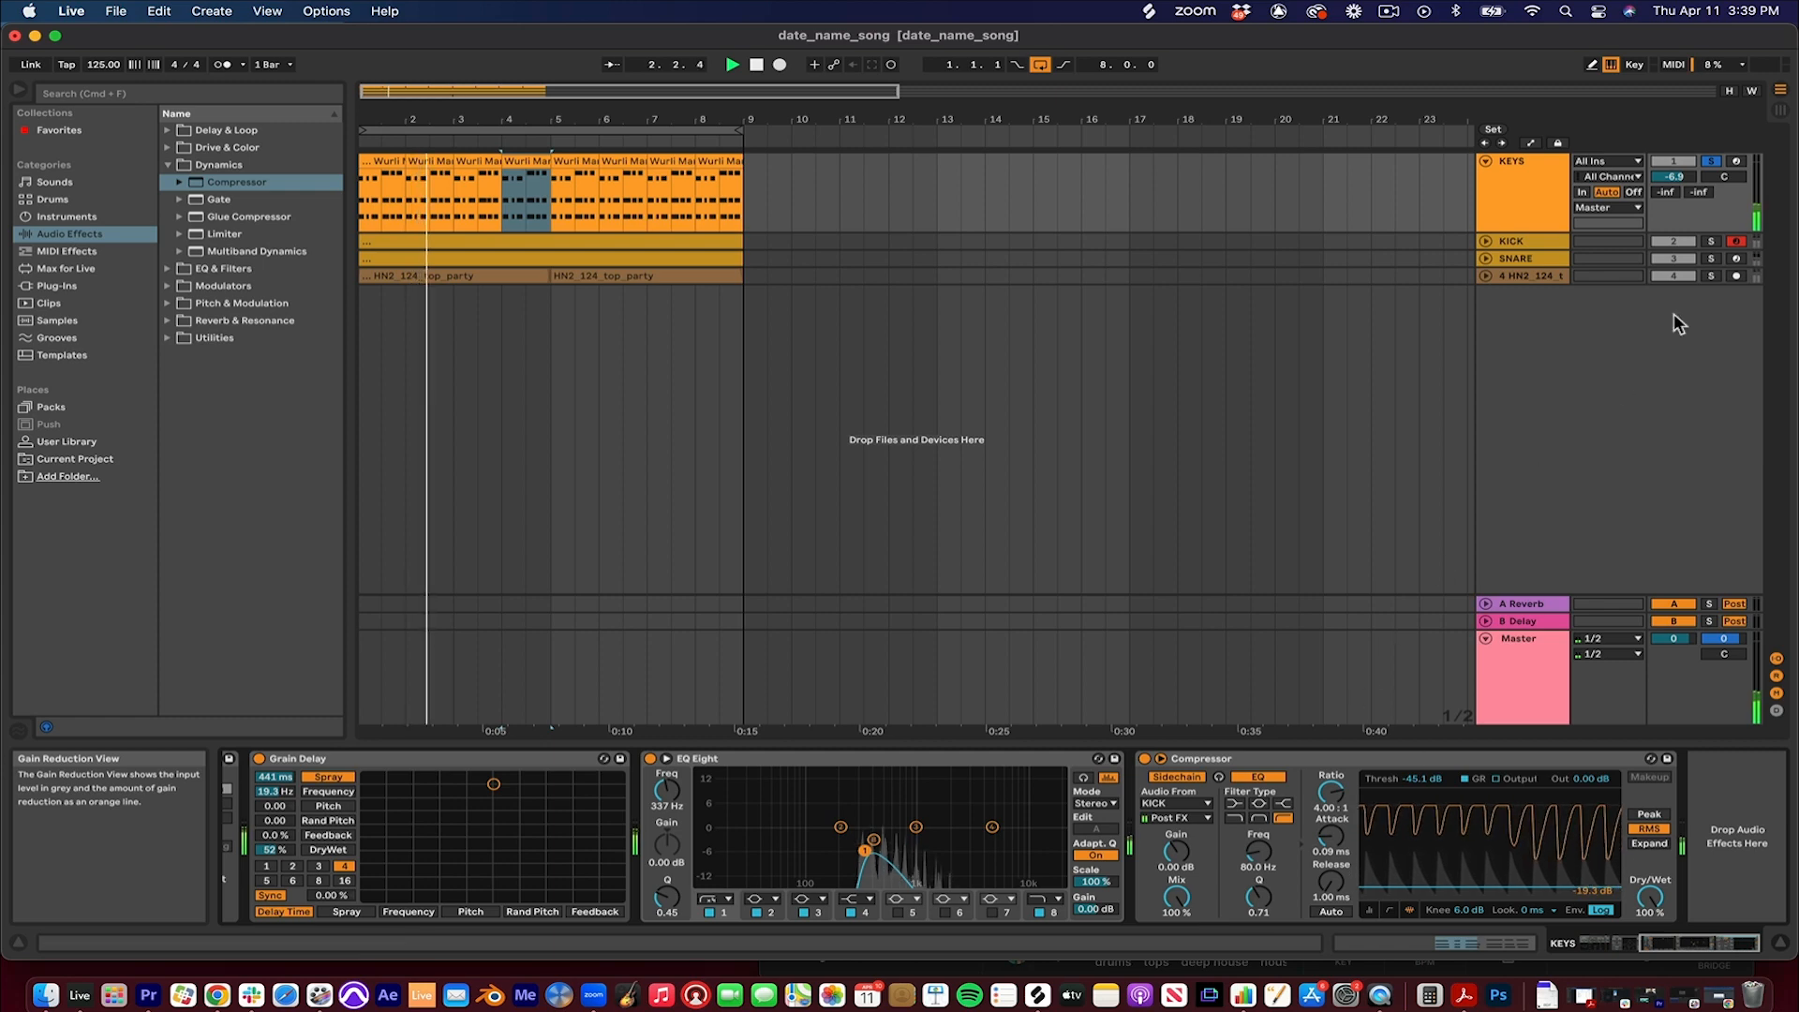
pyautogui.click(1712, 162)
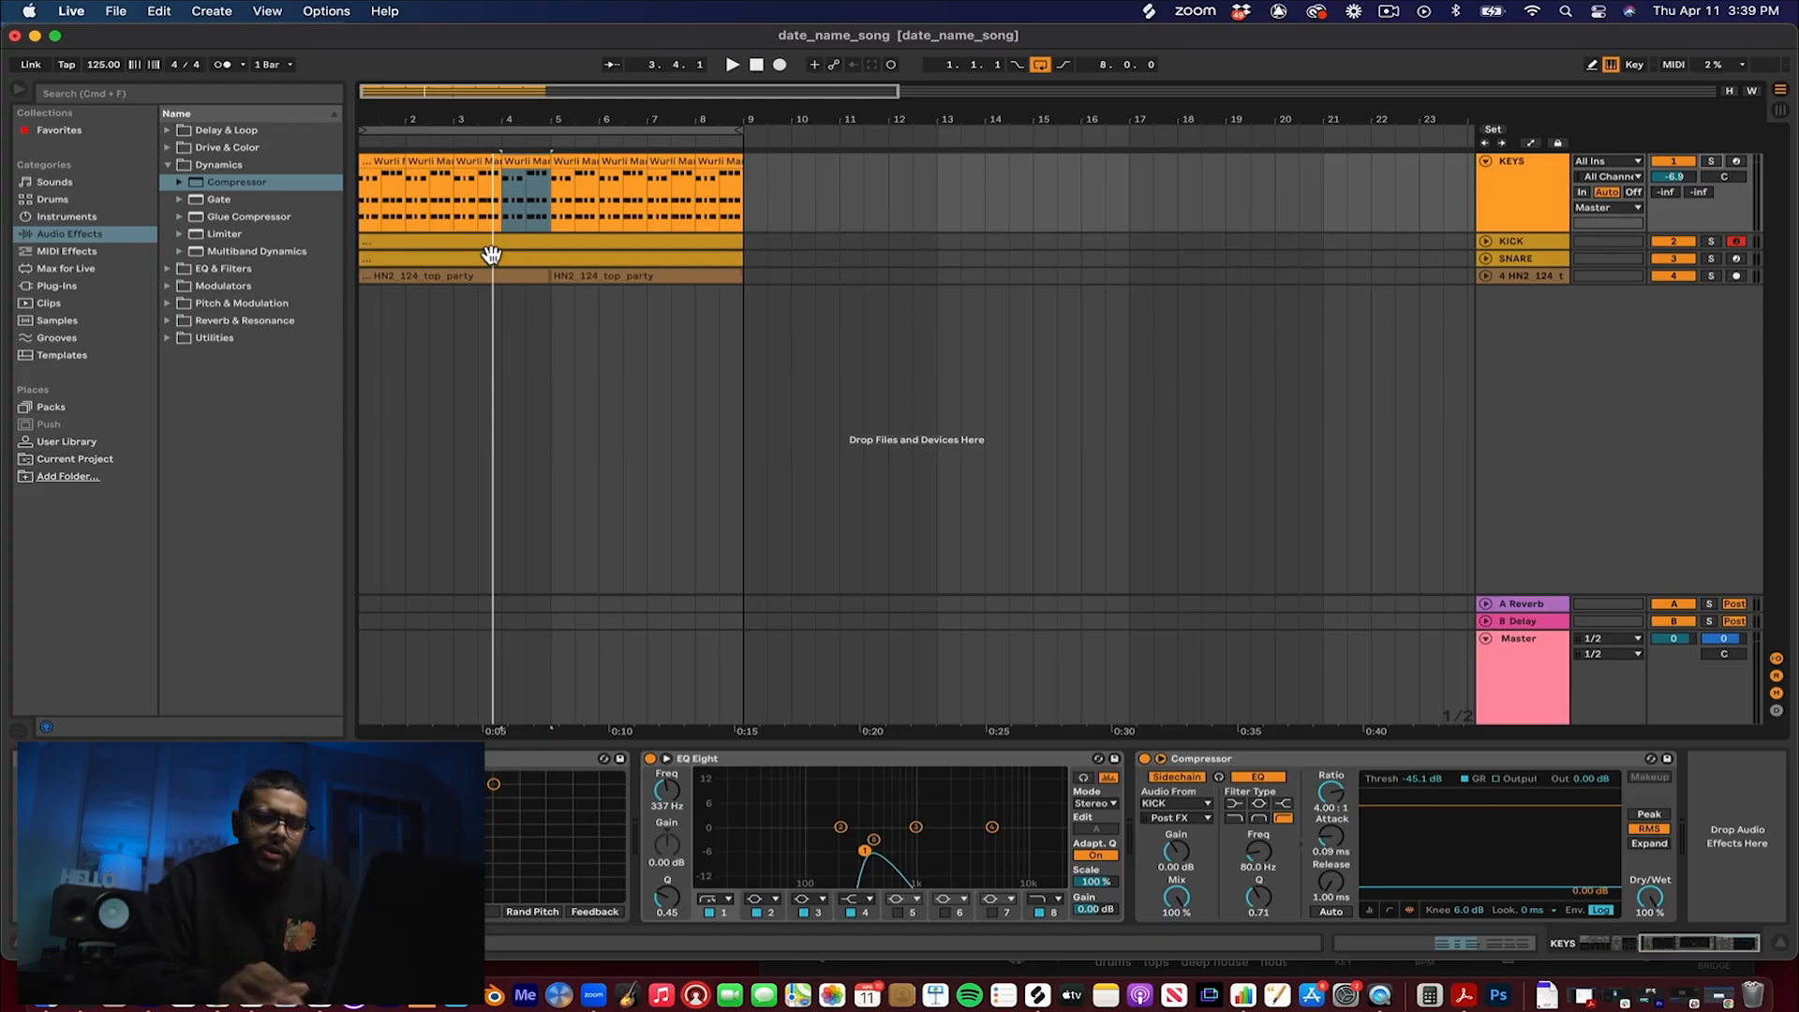
# Step: Open the audio preferences and review the available buffer sizes
pyautogui.click(81, 13)
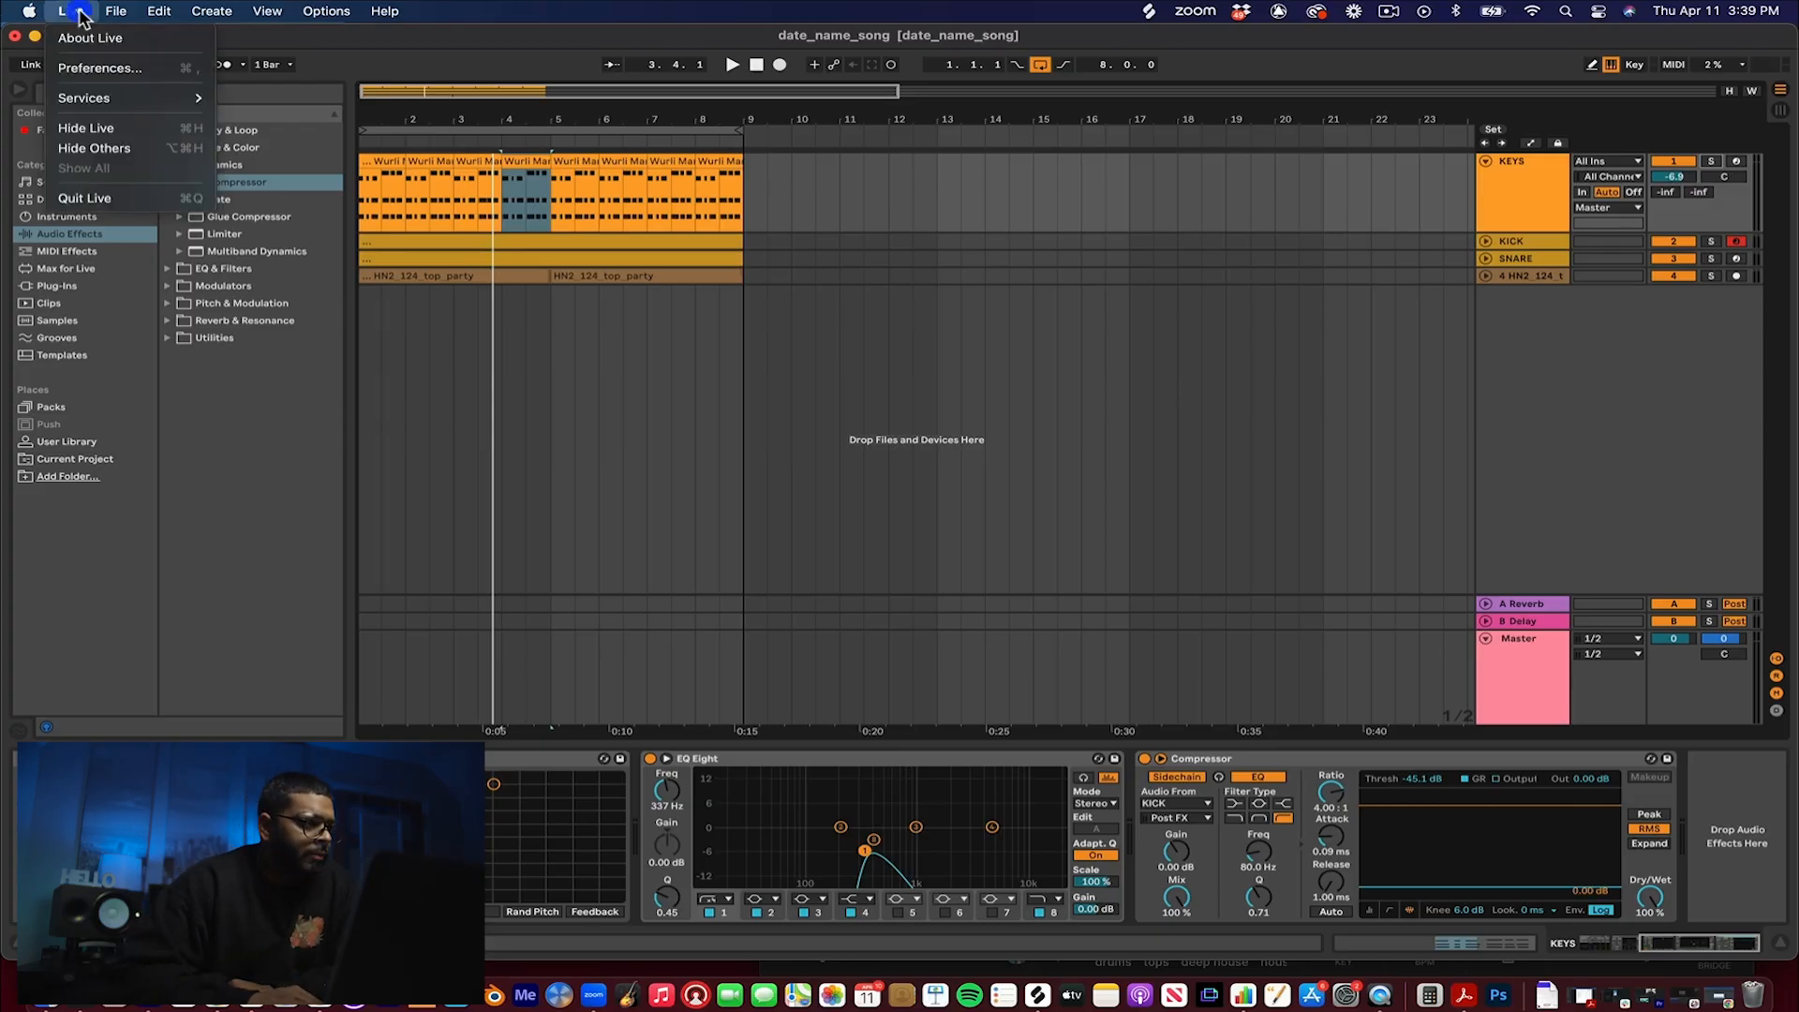
pyautogui.click(75, 69)
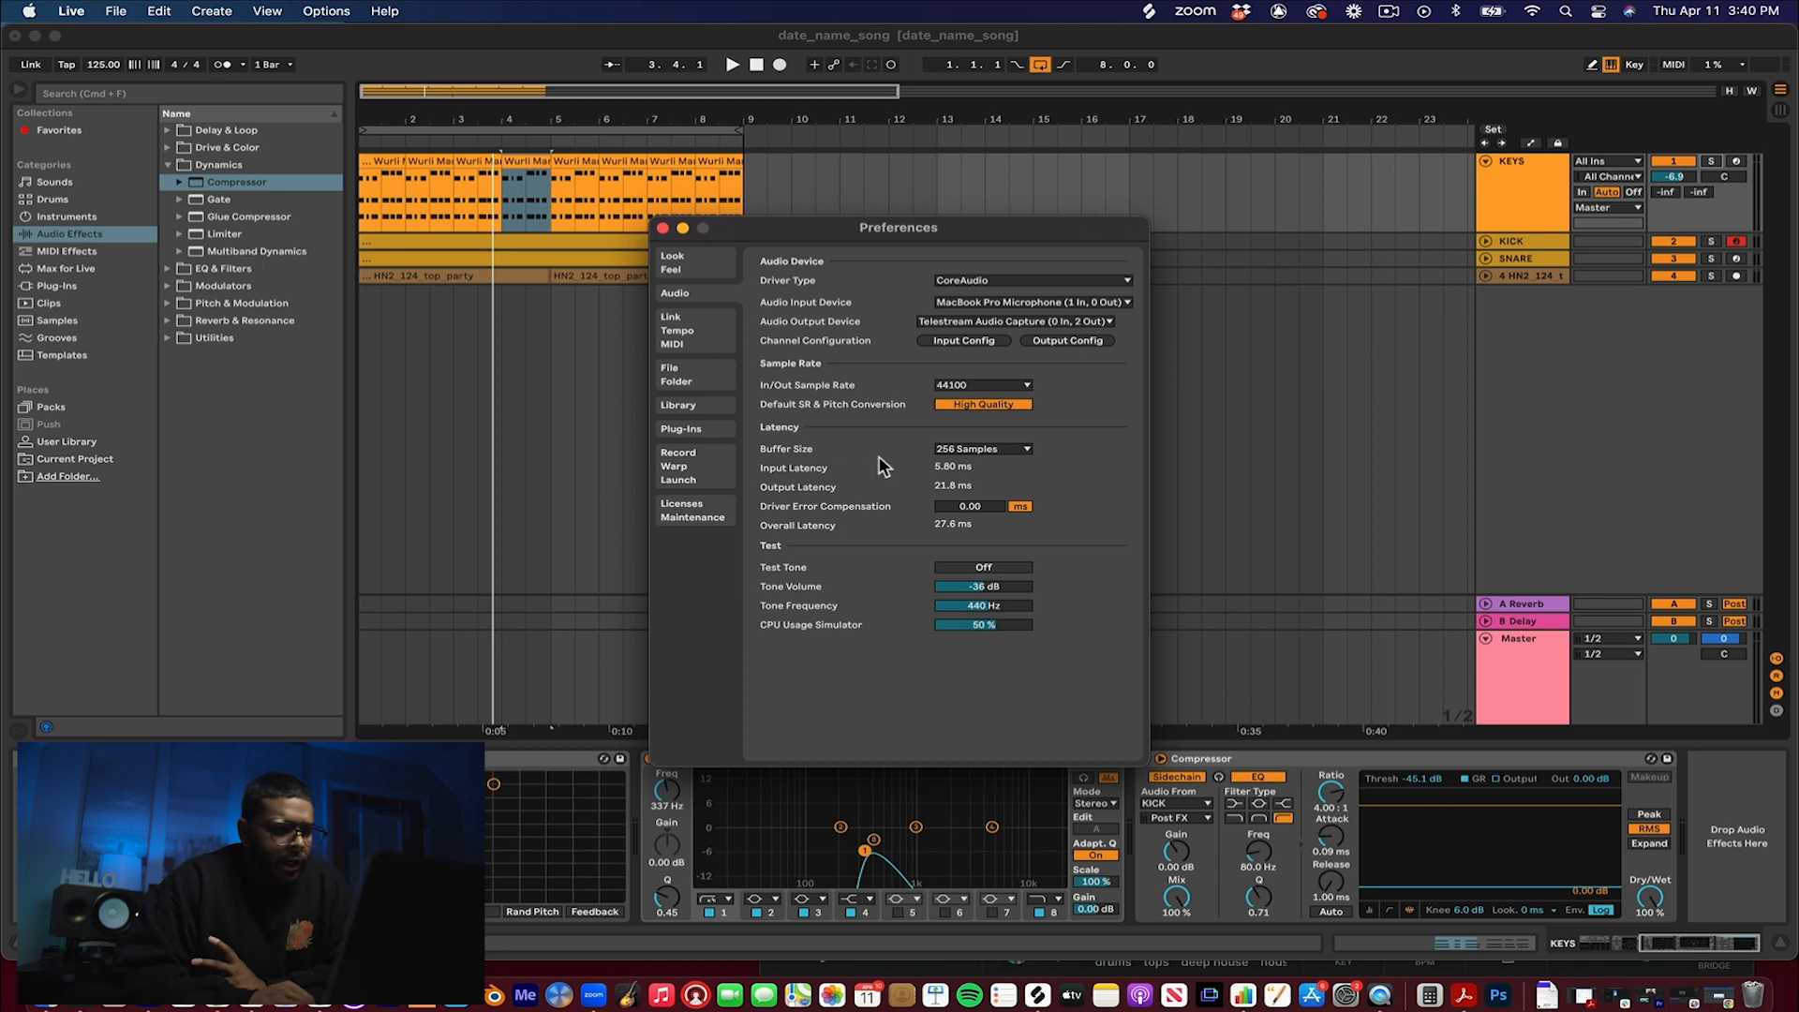
pyautogui.click(1029, 451)
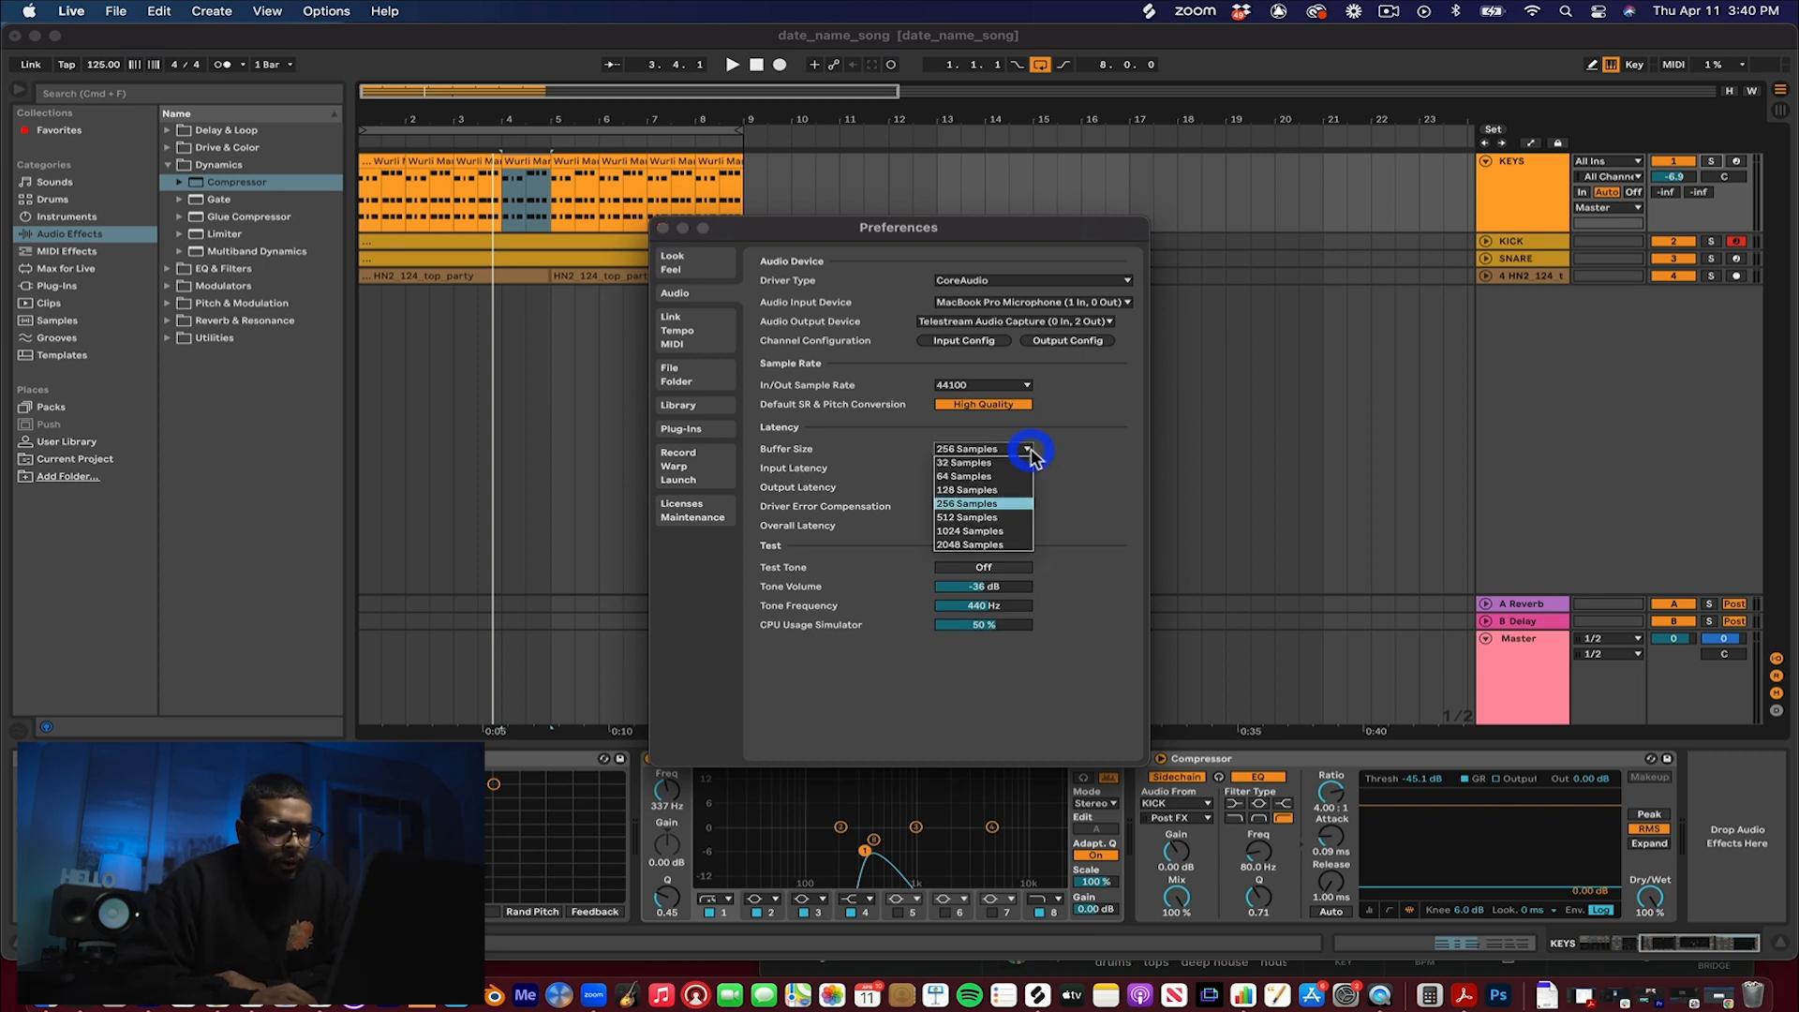
pyautogui.click(1083, 497)
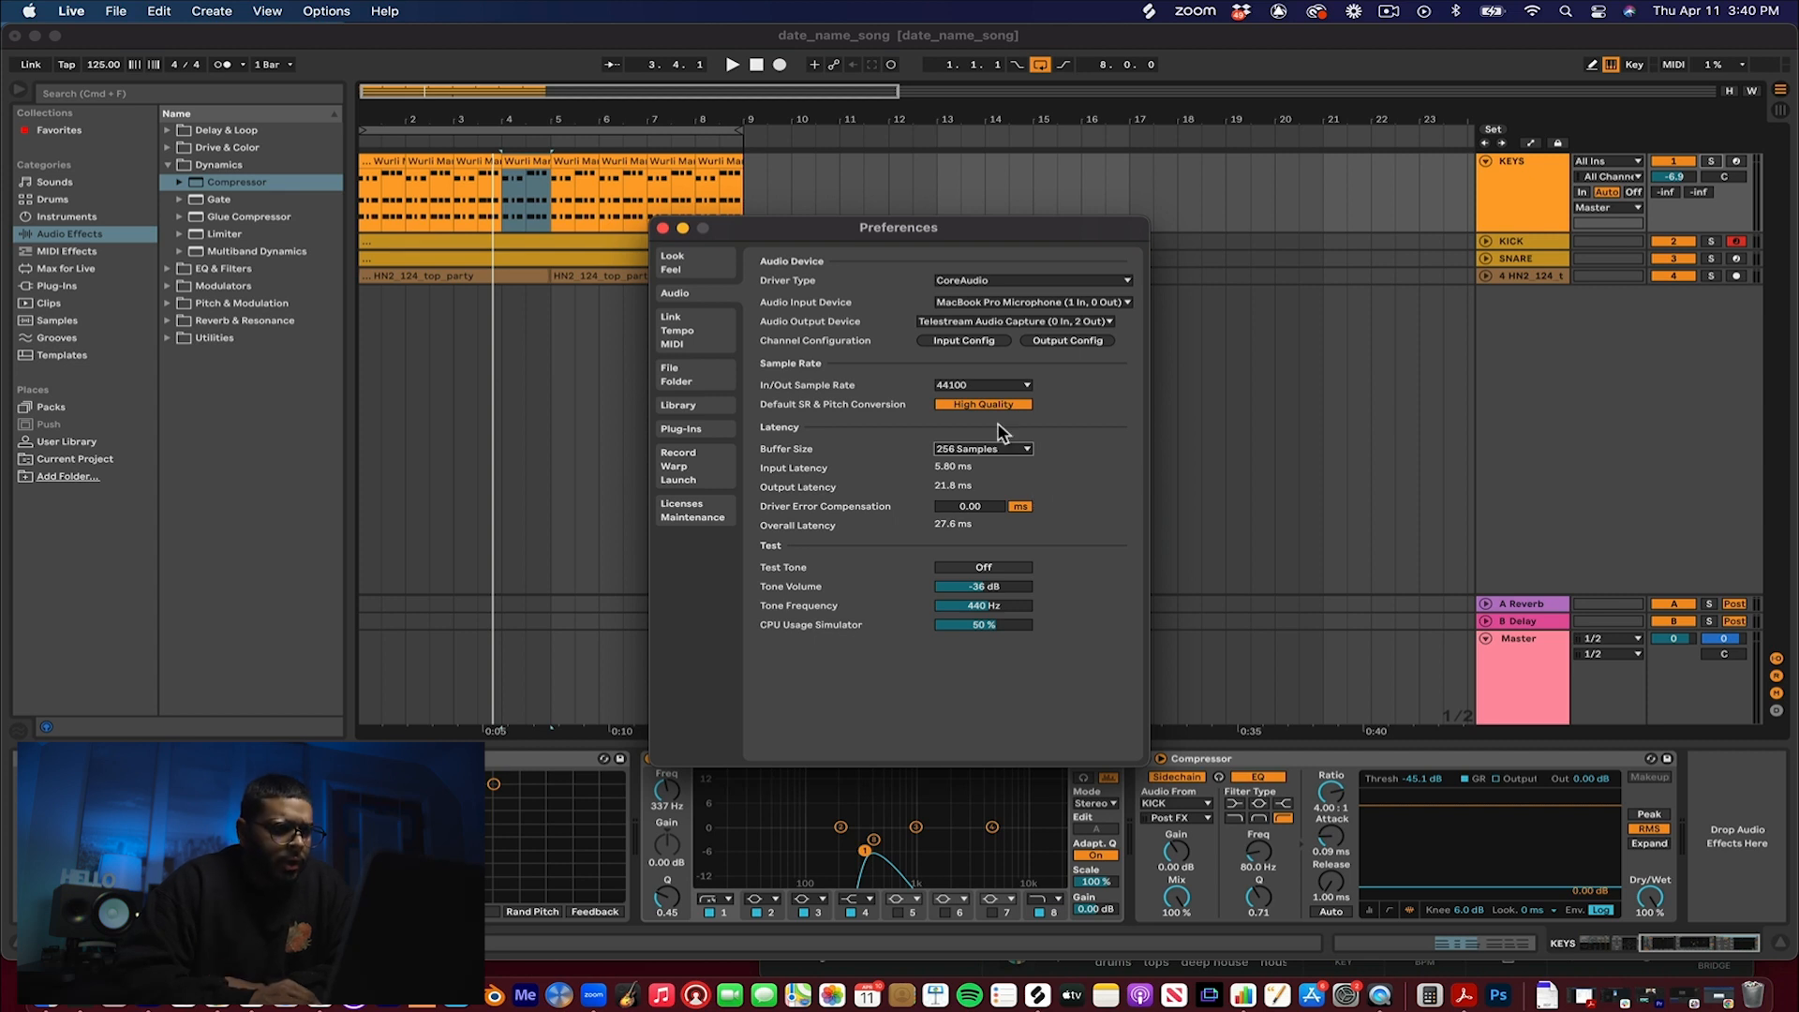
# Step: Review the available sample rates and the plug-in source and window preferences
pyautogui.click(982, 385)
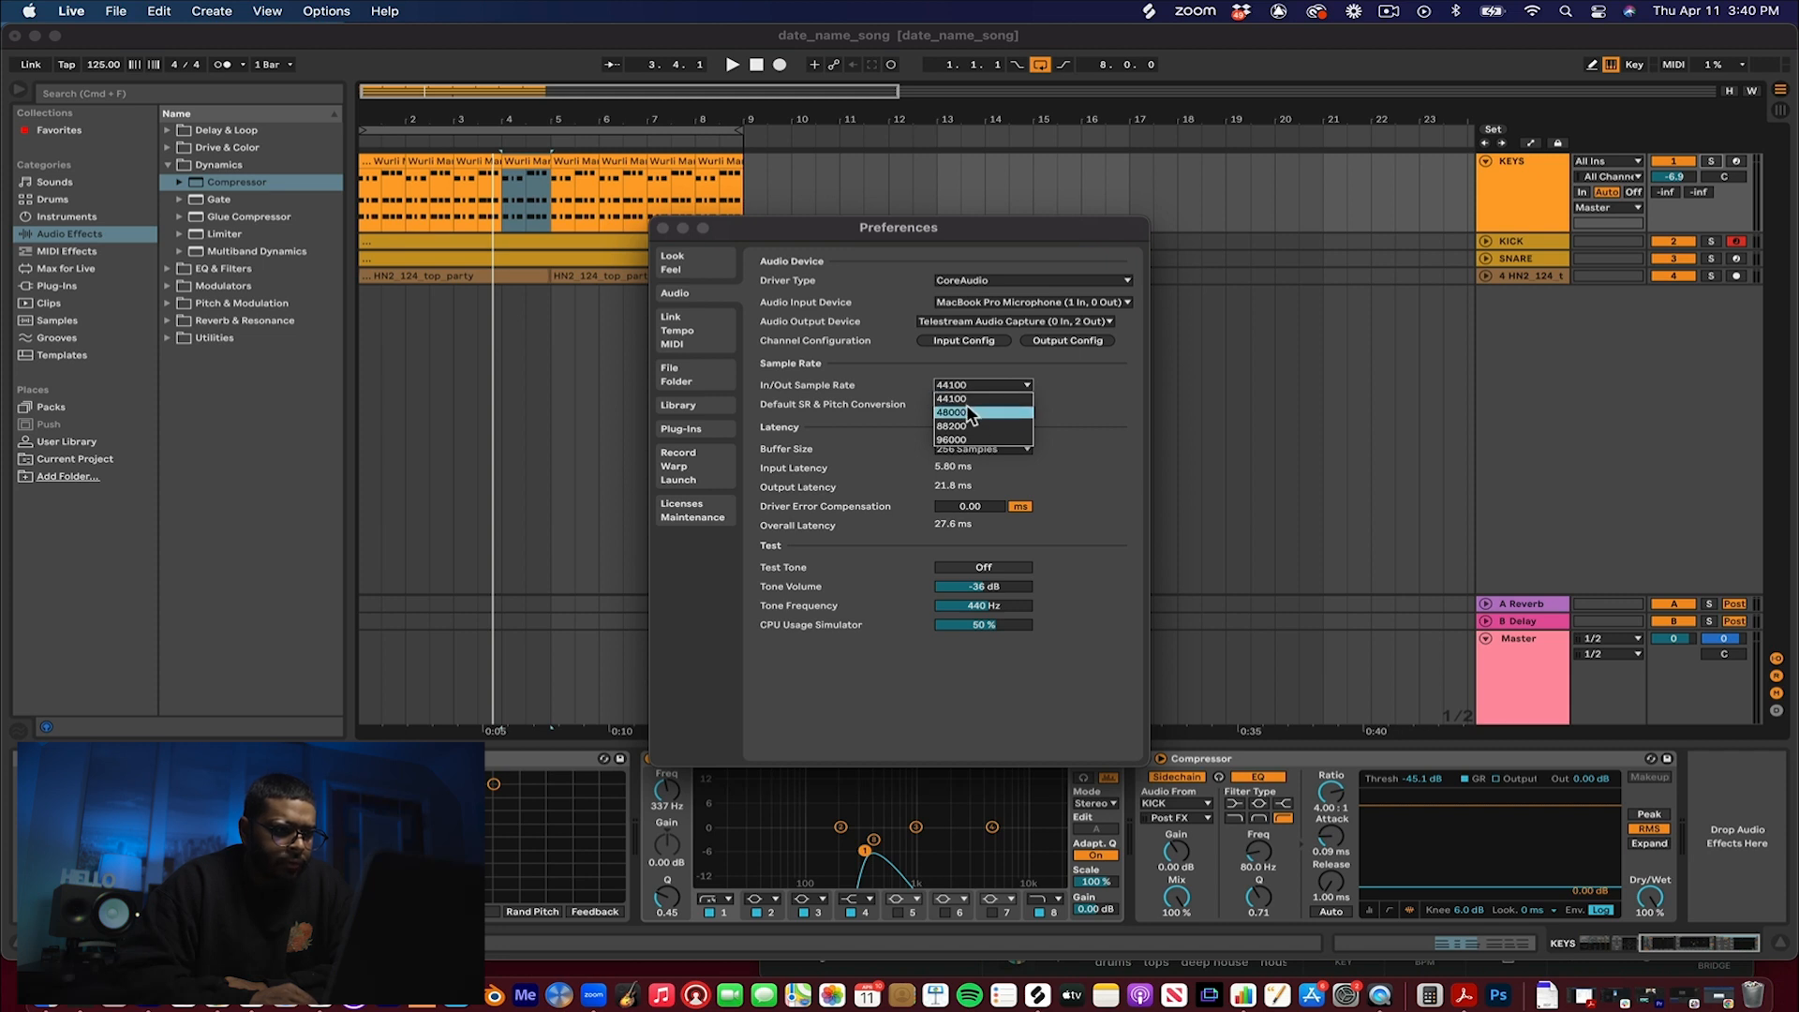
pyautogui.click(1080, 375)
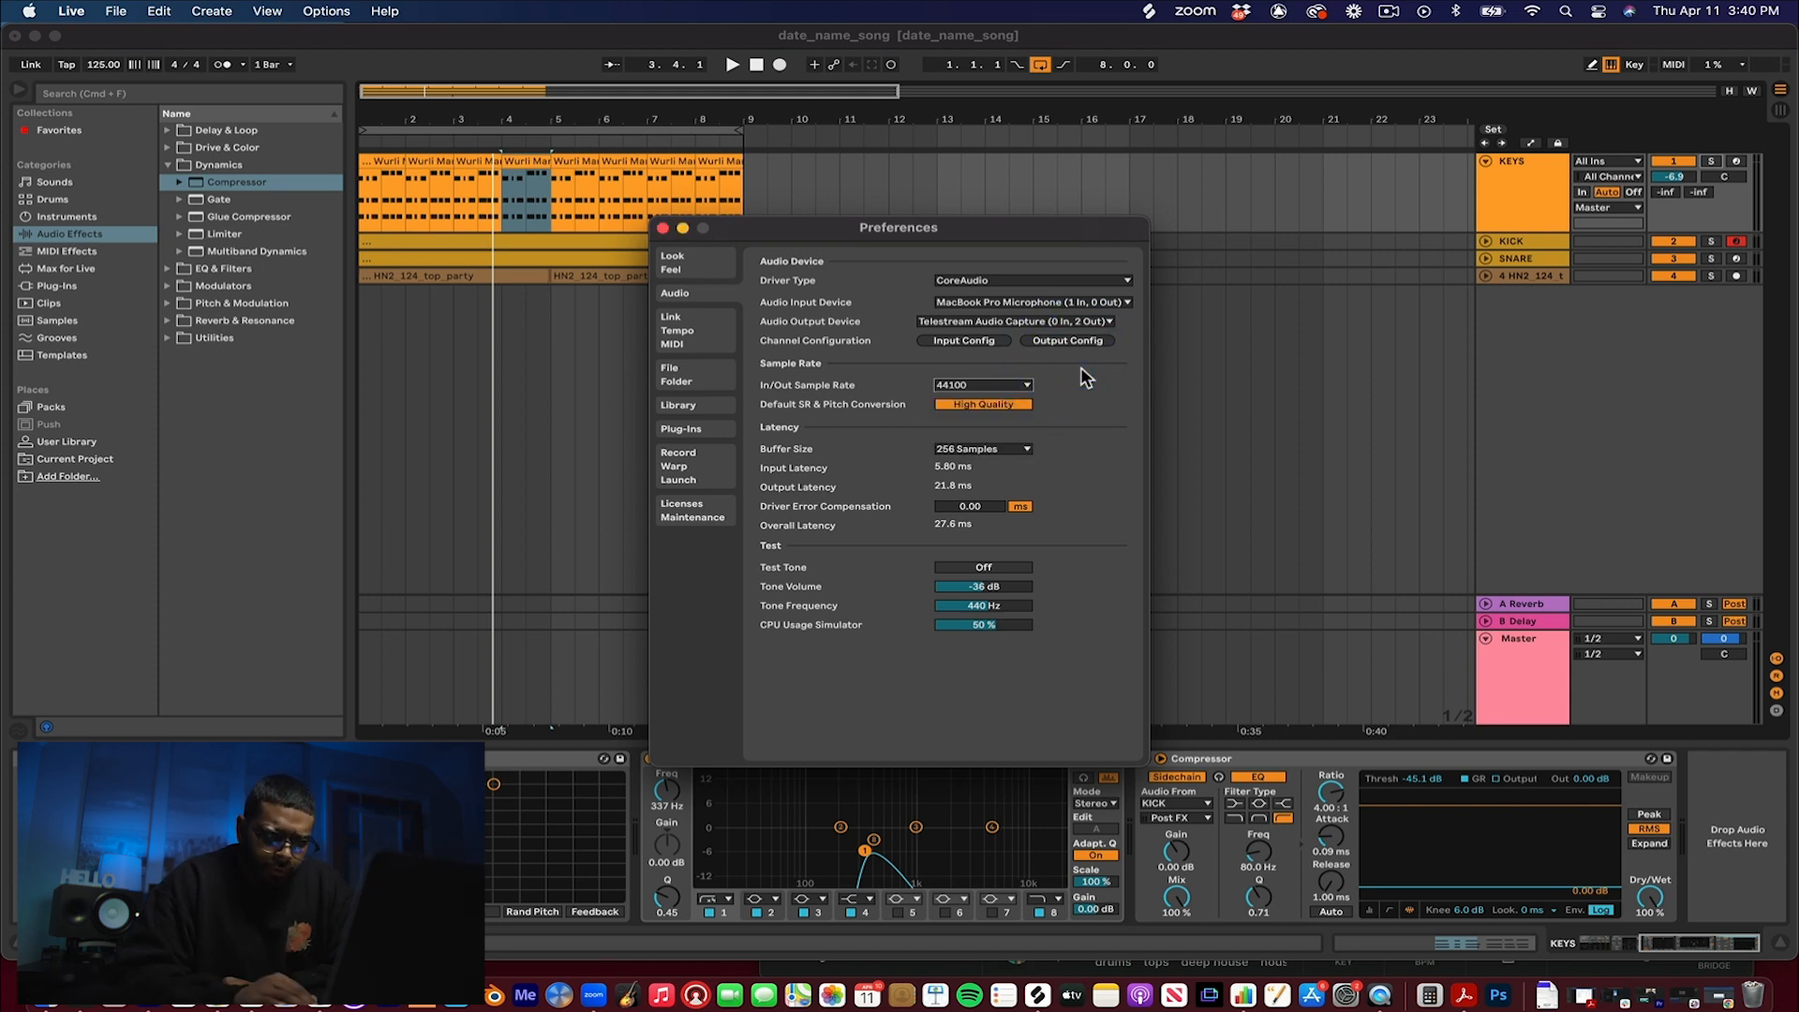
pyautogui.click(692, 428)
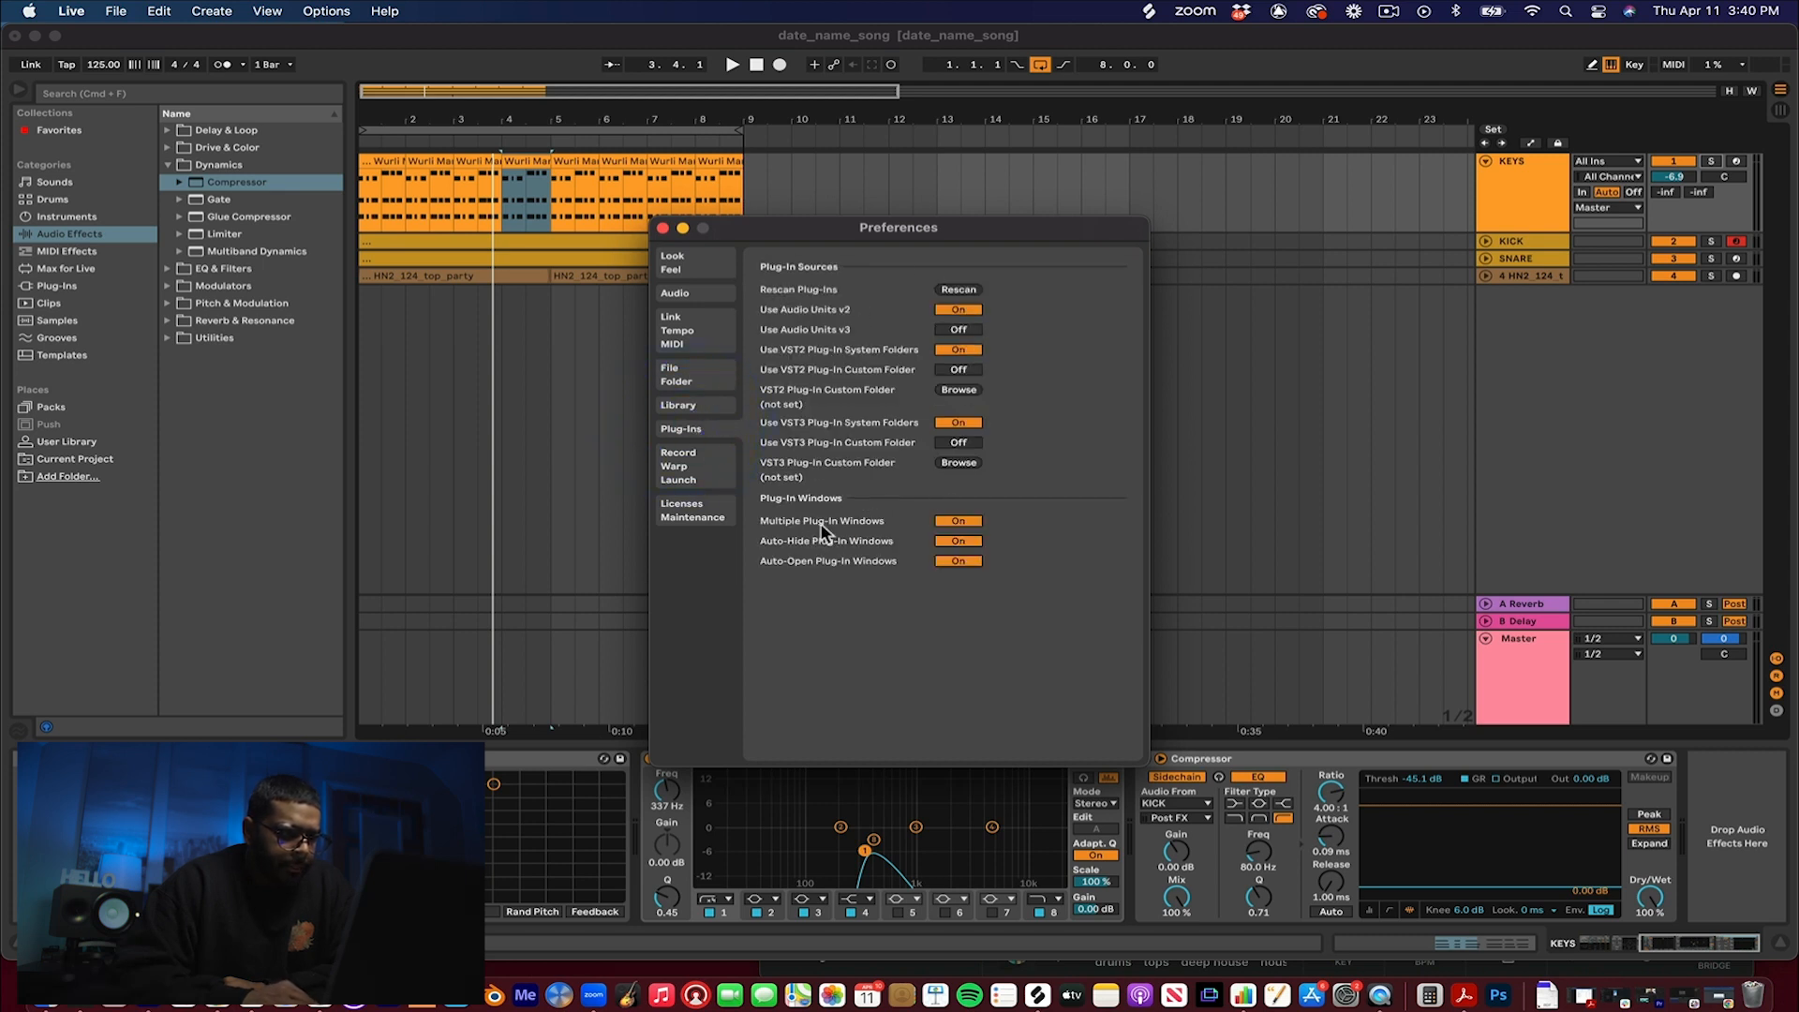
# Step: Turn Create Analysis Files on and back off in the file and folder preferences
pyautogui.click(701, 375)
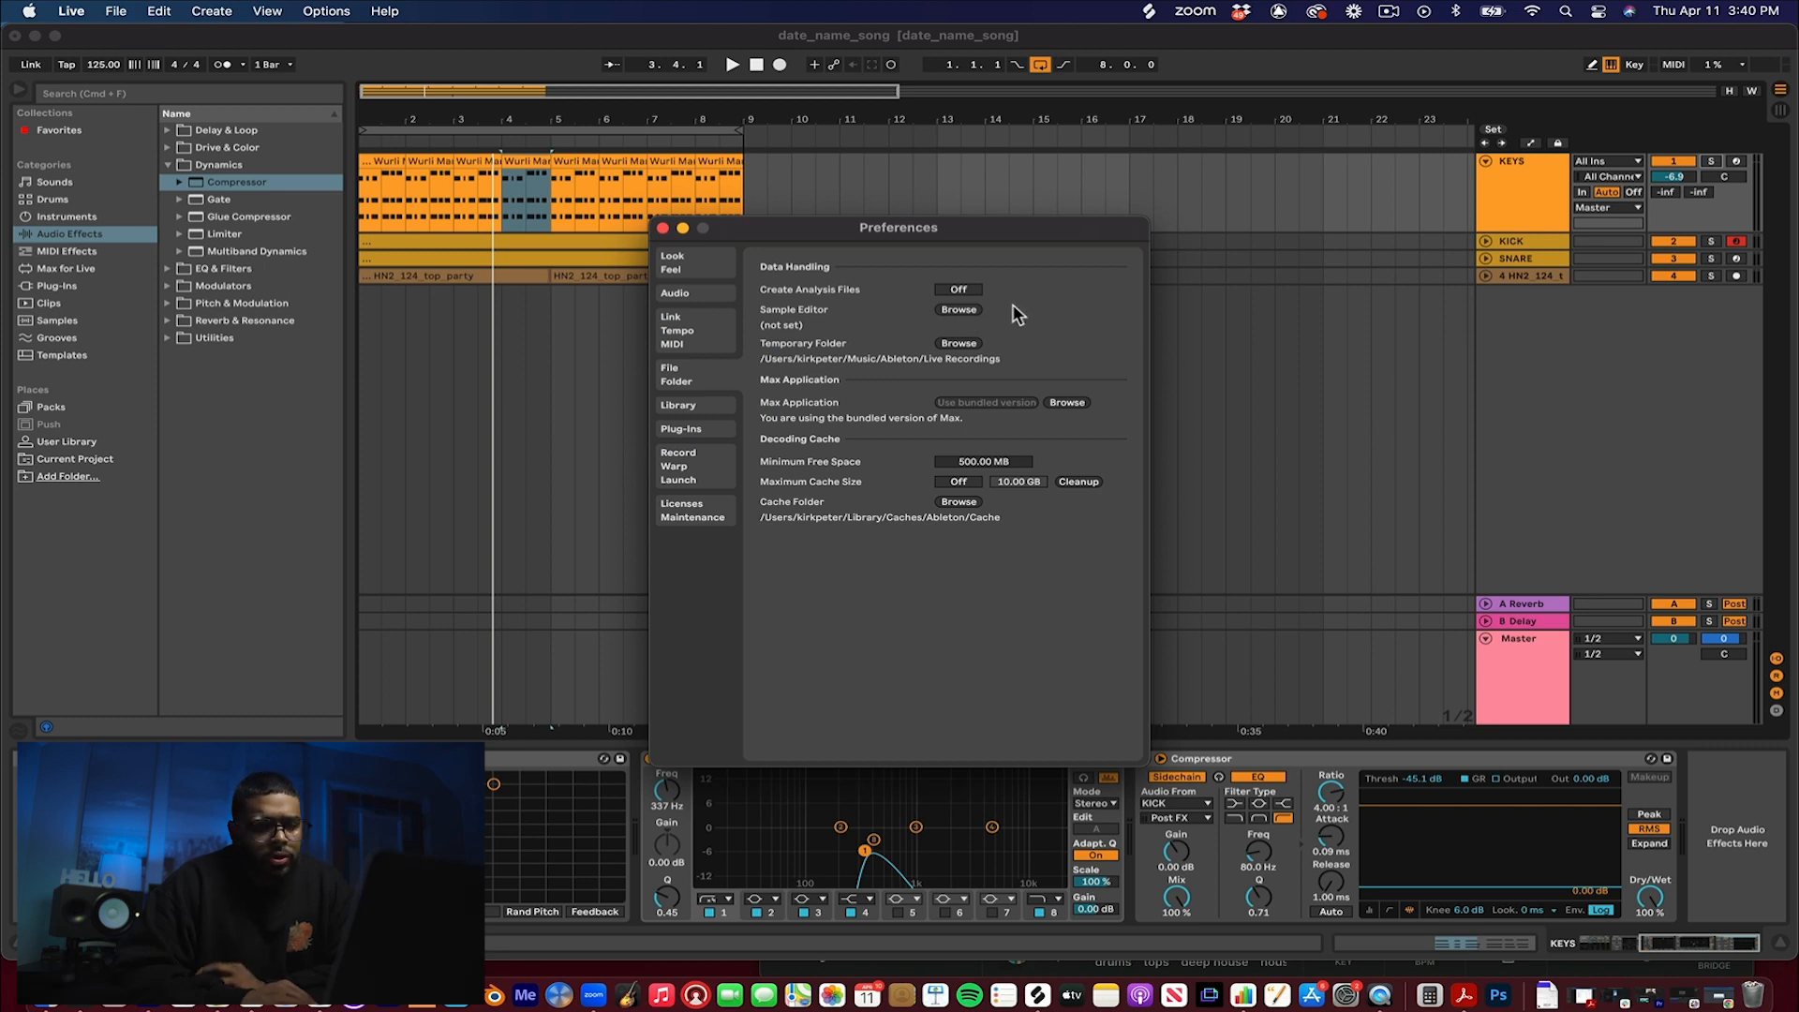
pyautogui.click(954, 292)
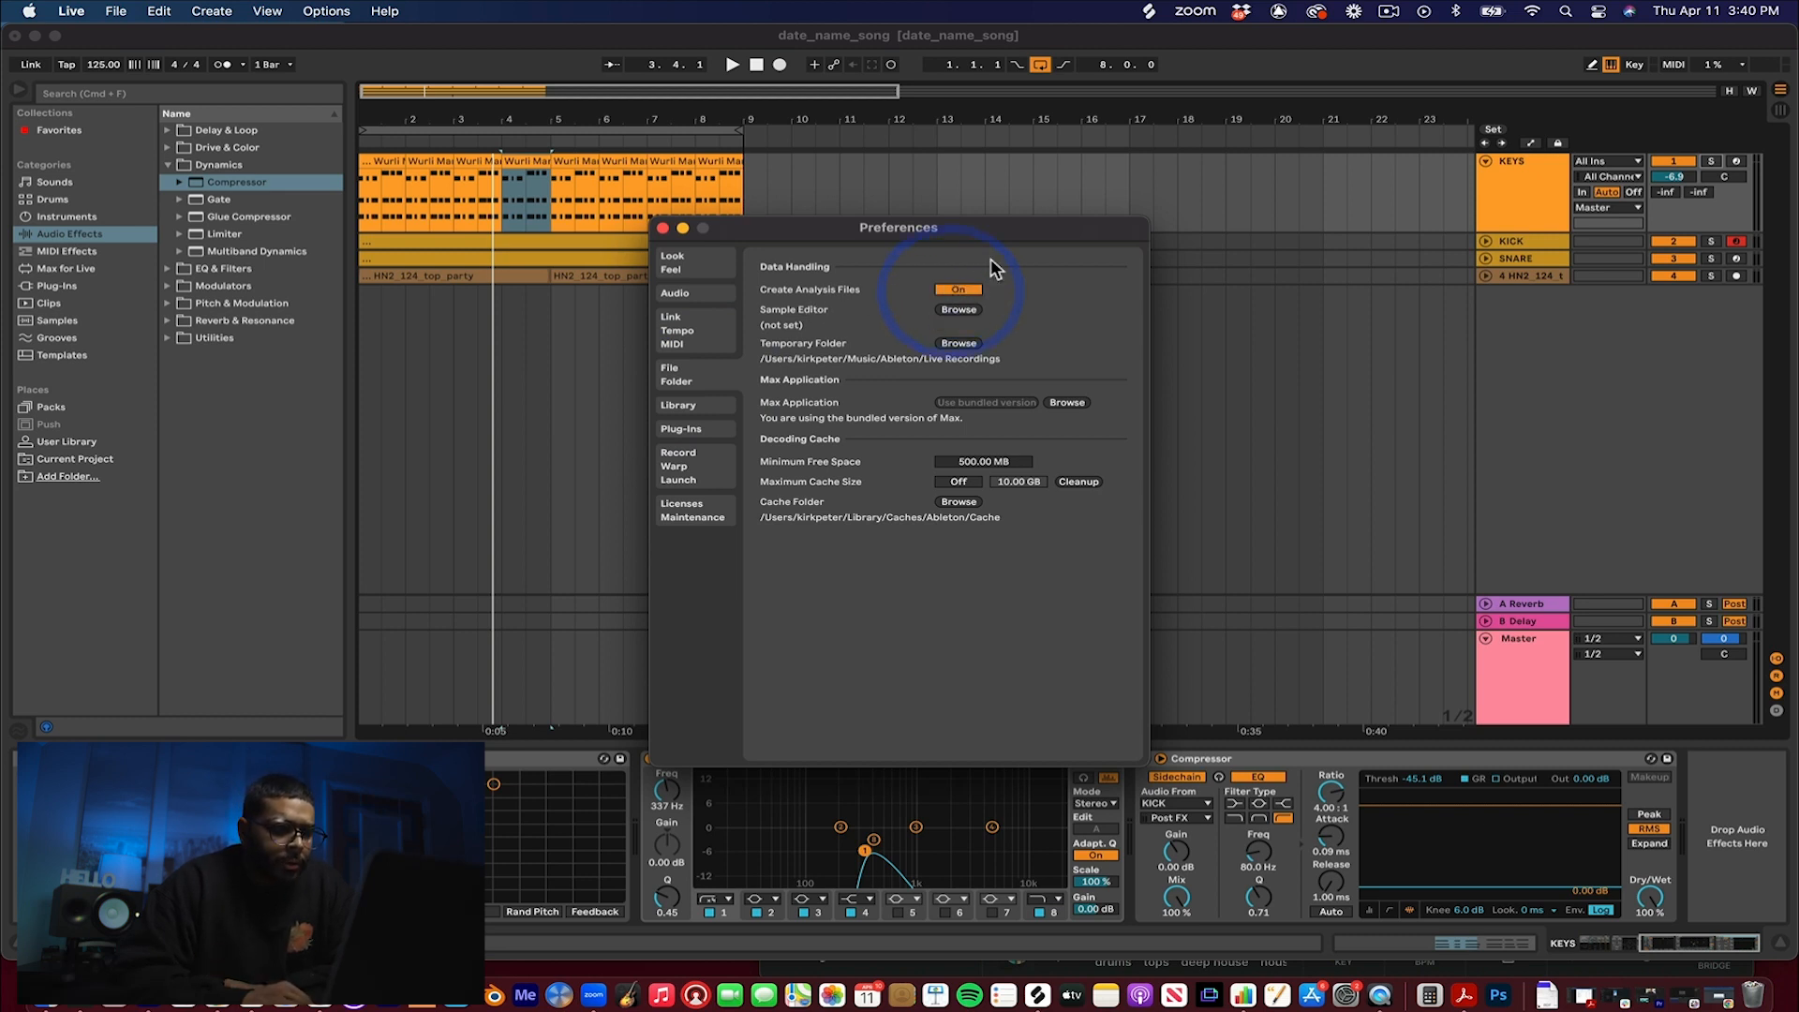
pyautogui.click(963, 292)
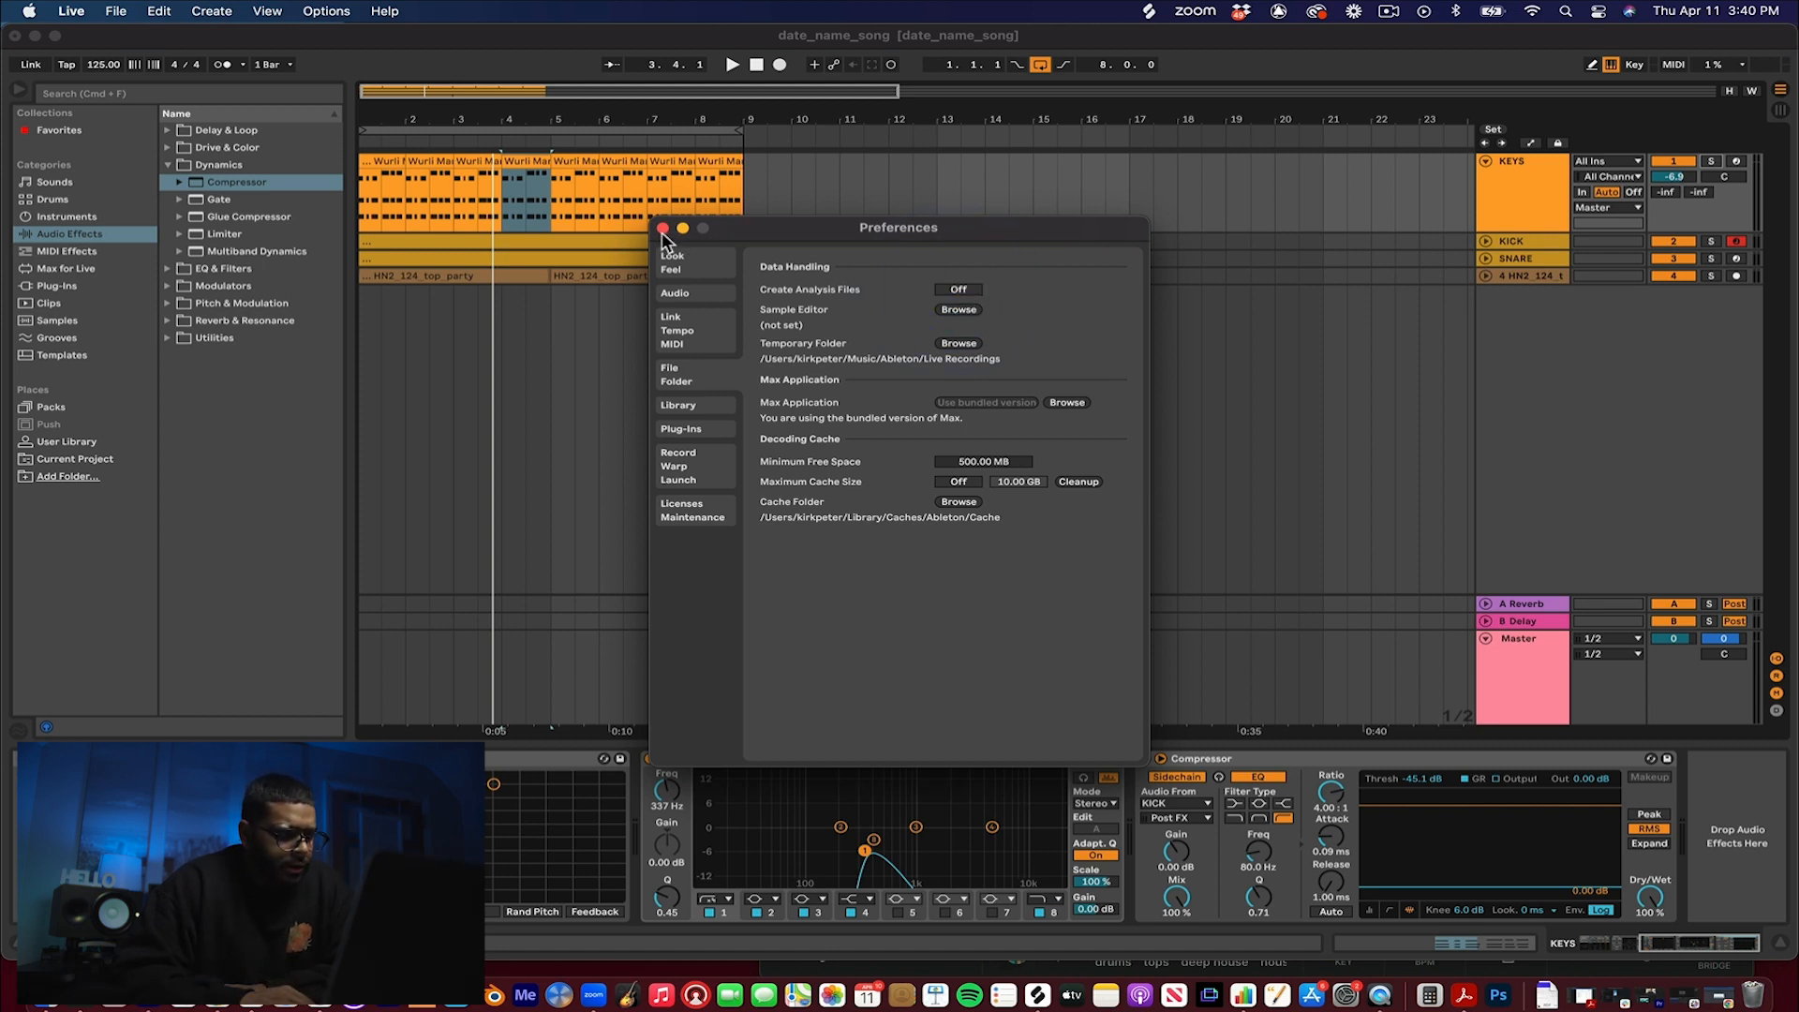
# Step: Review the available audio output devices in the audio preferences and close the preferences
pyautogui.click(698, 295)
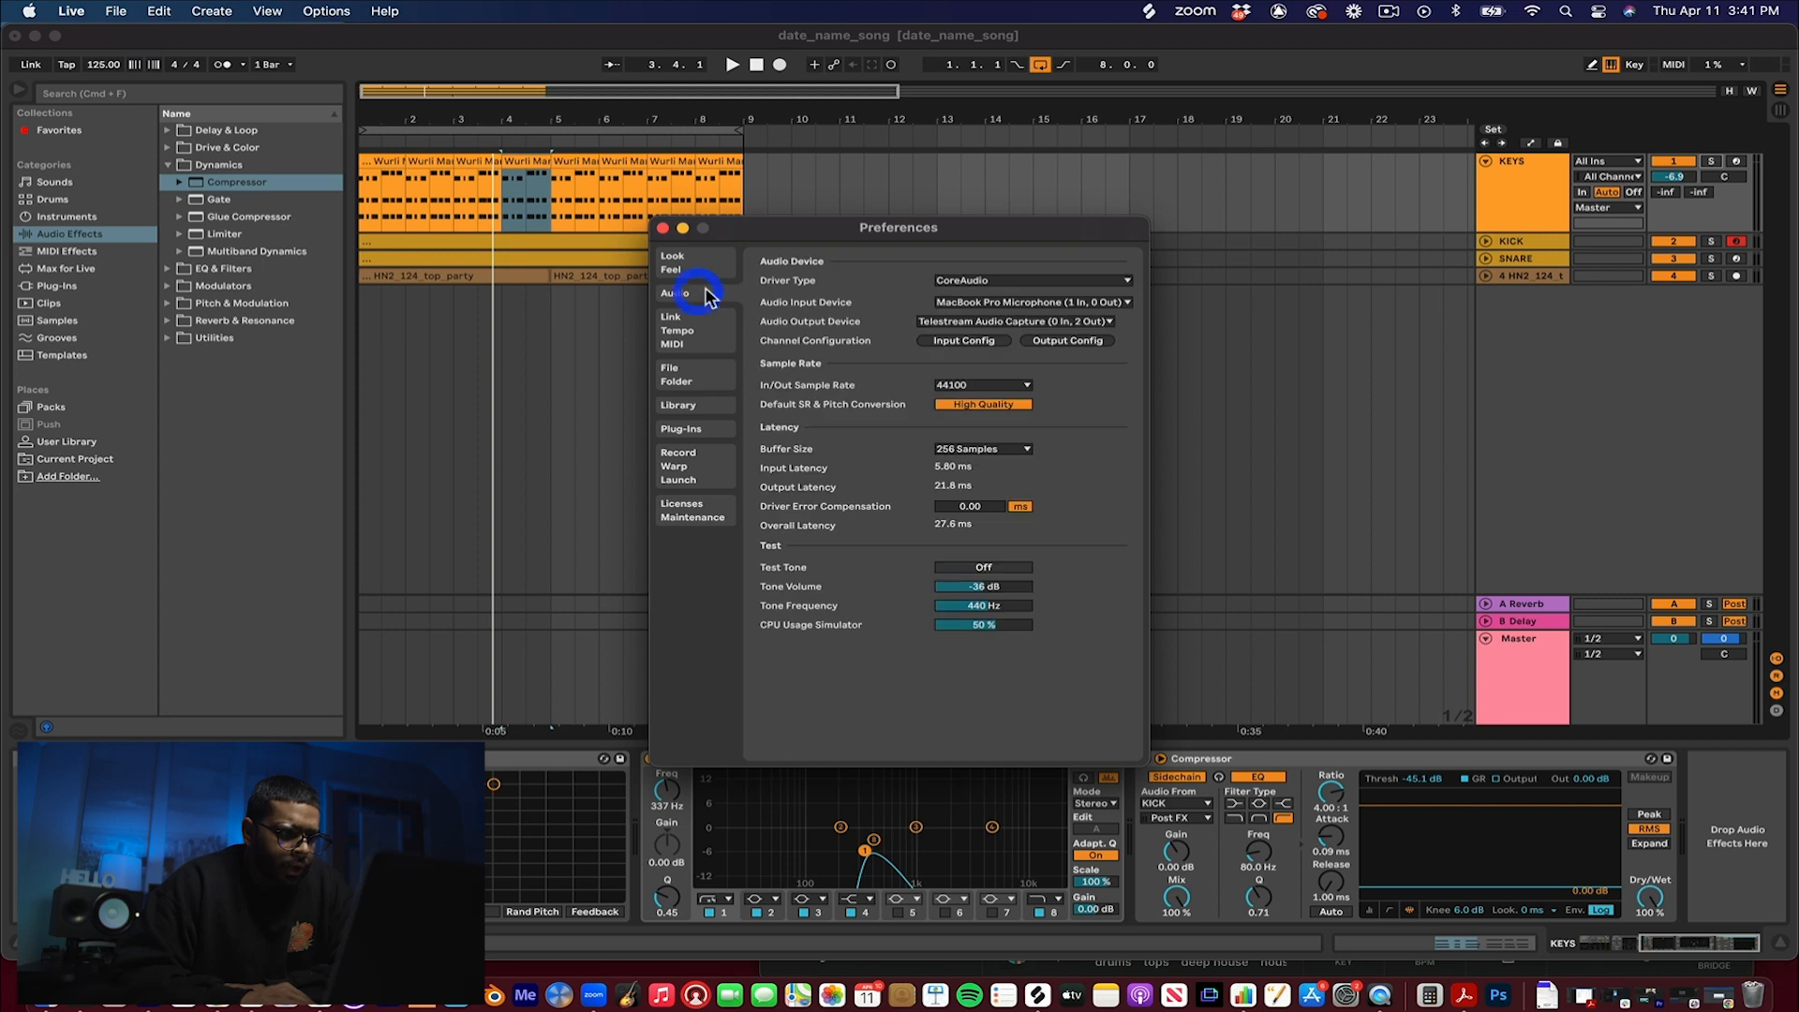
pyautogui.click(1106, 323)
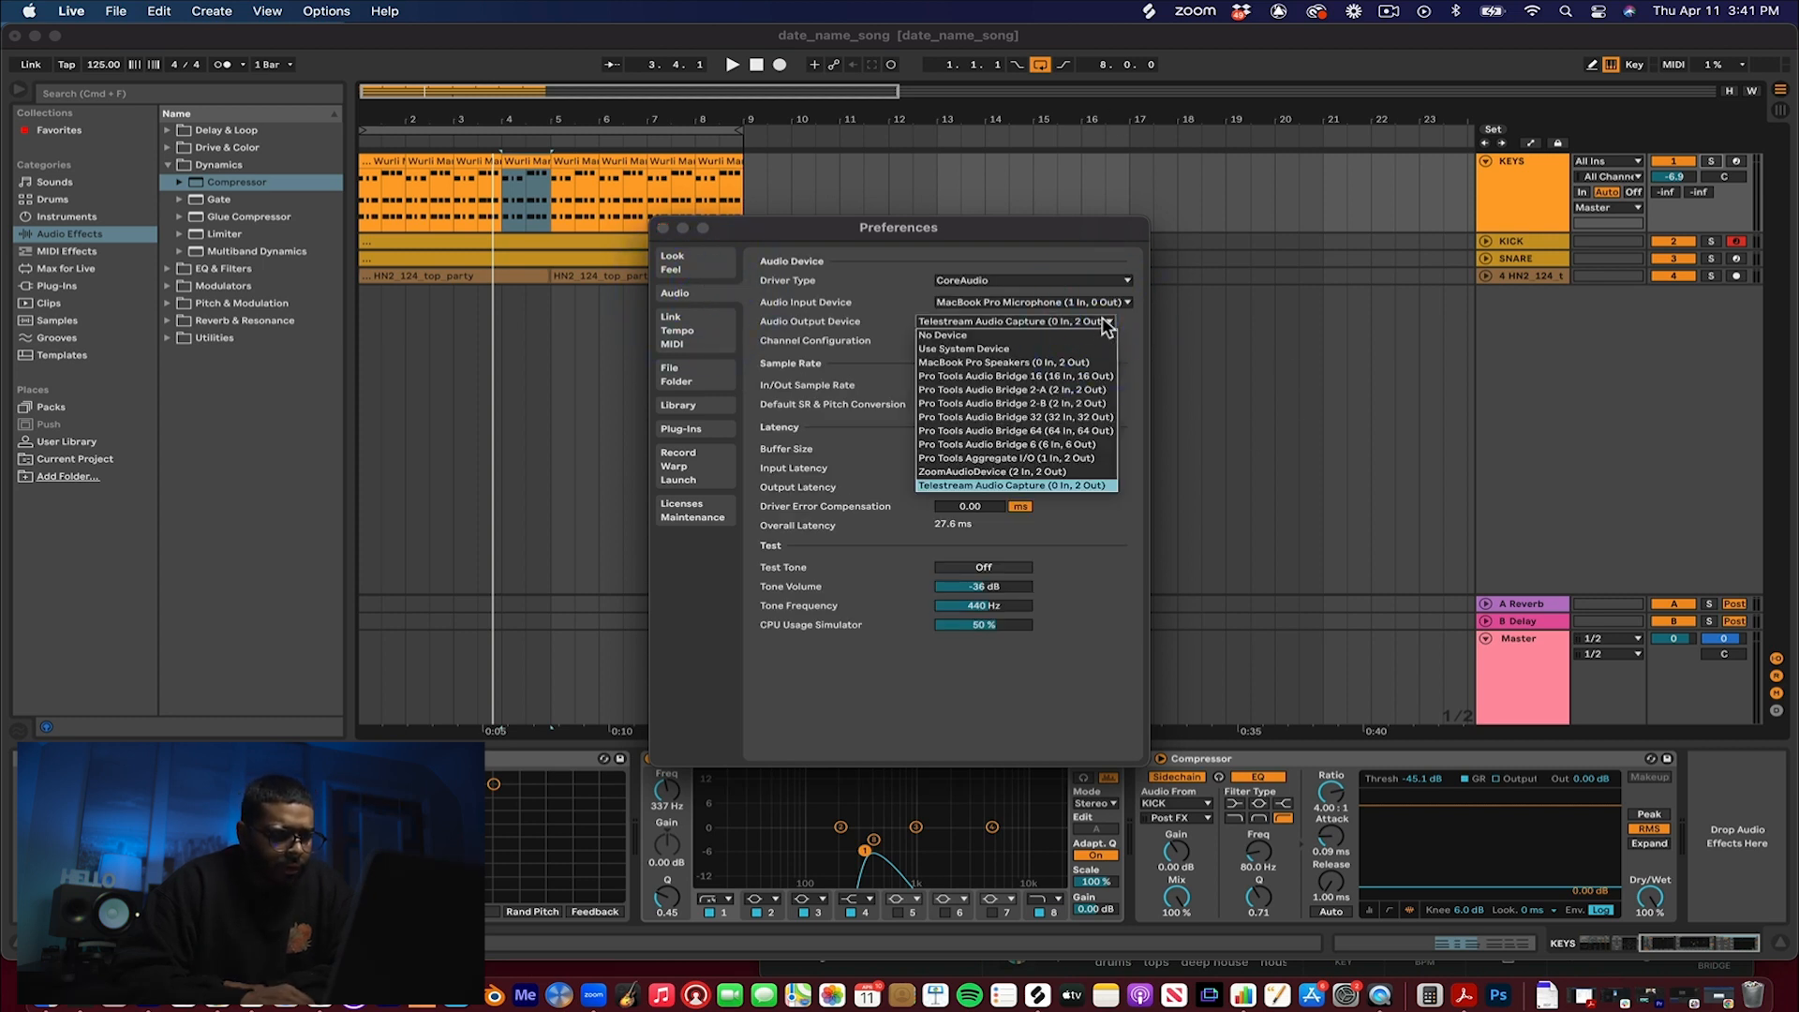
pyautogui.click(1104, 583)
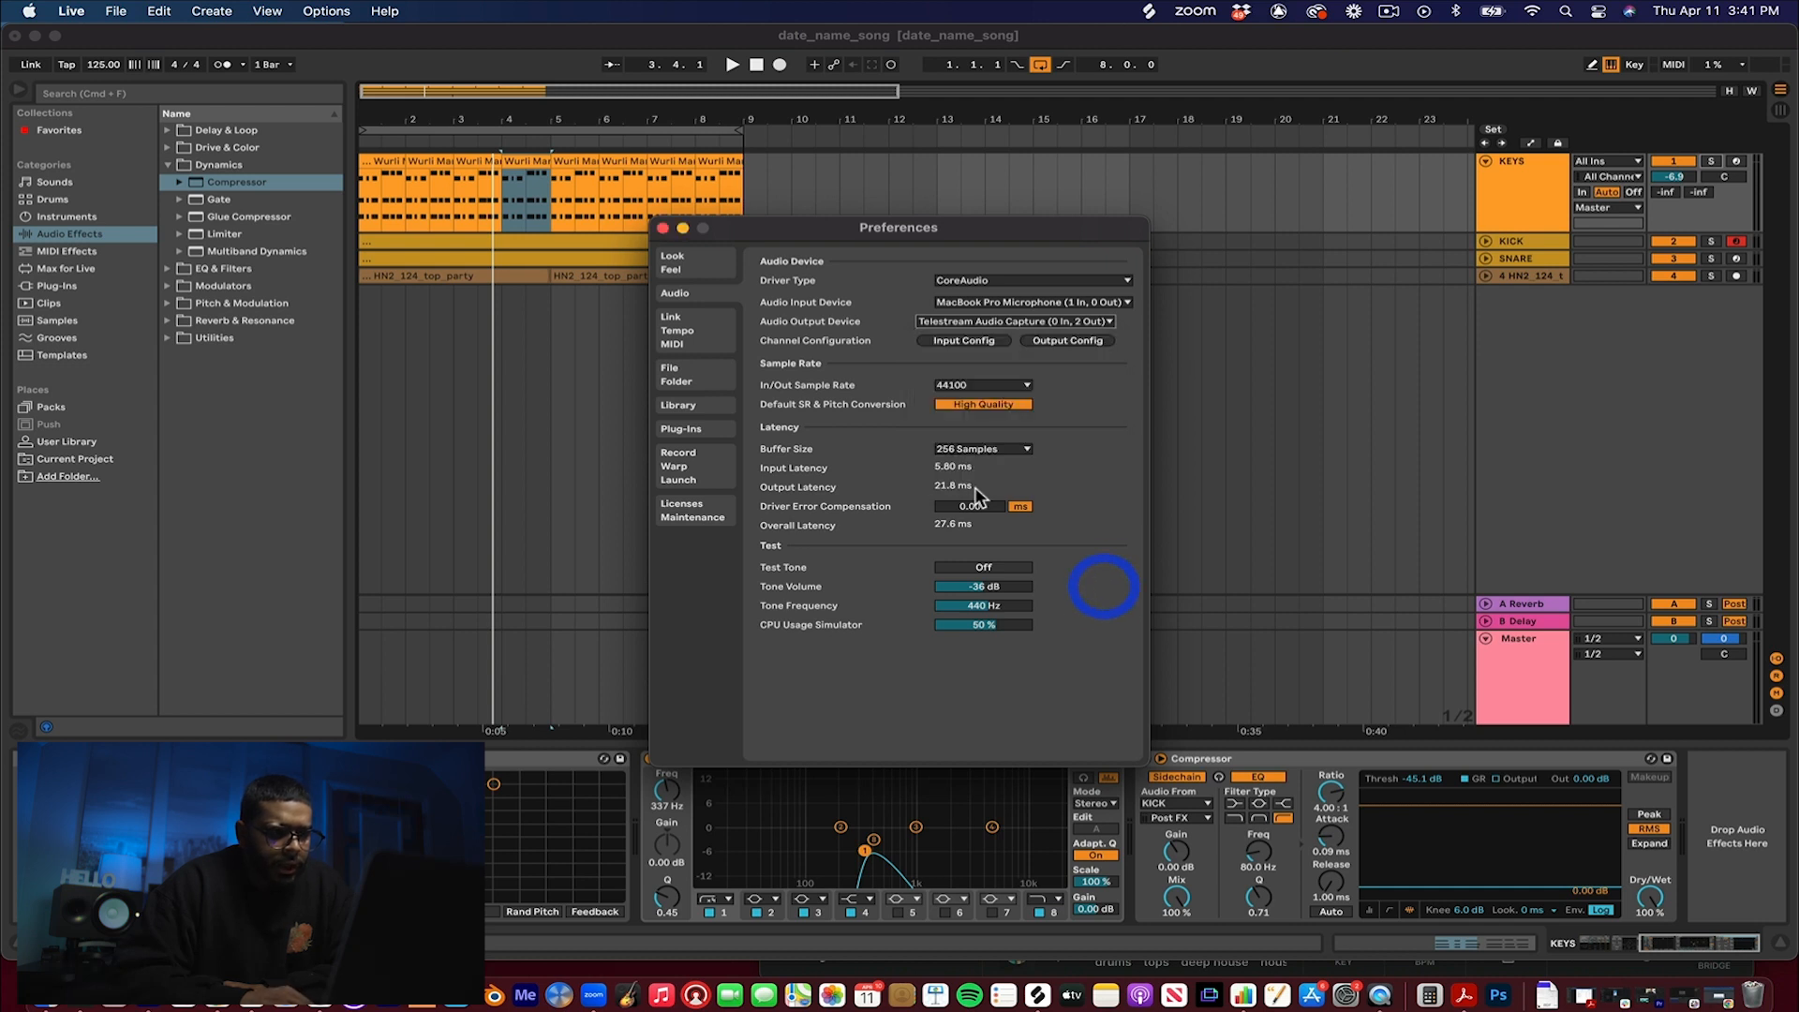
pyautogui.click(665, 229)
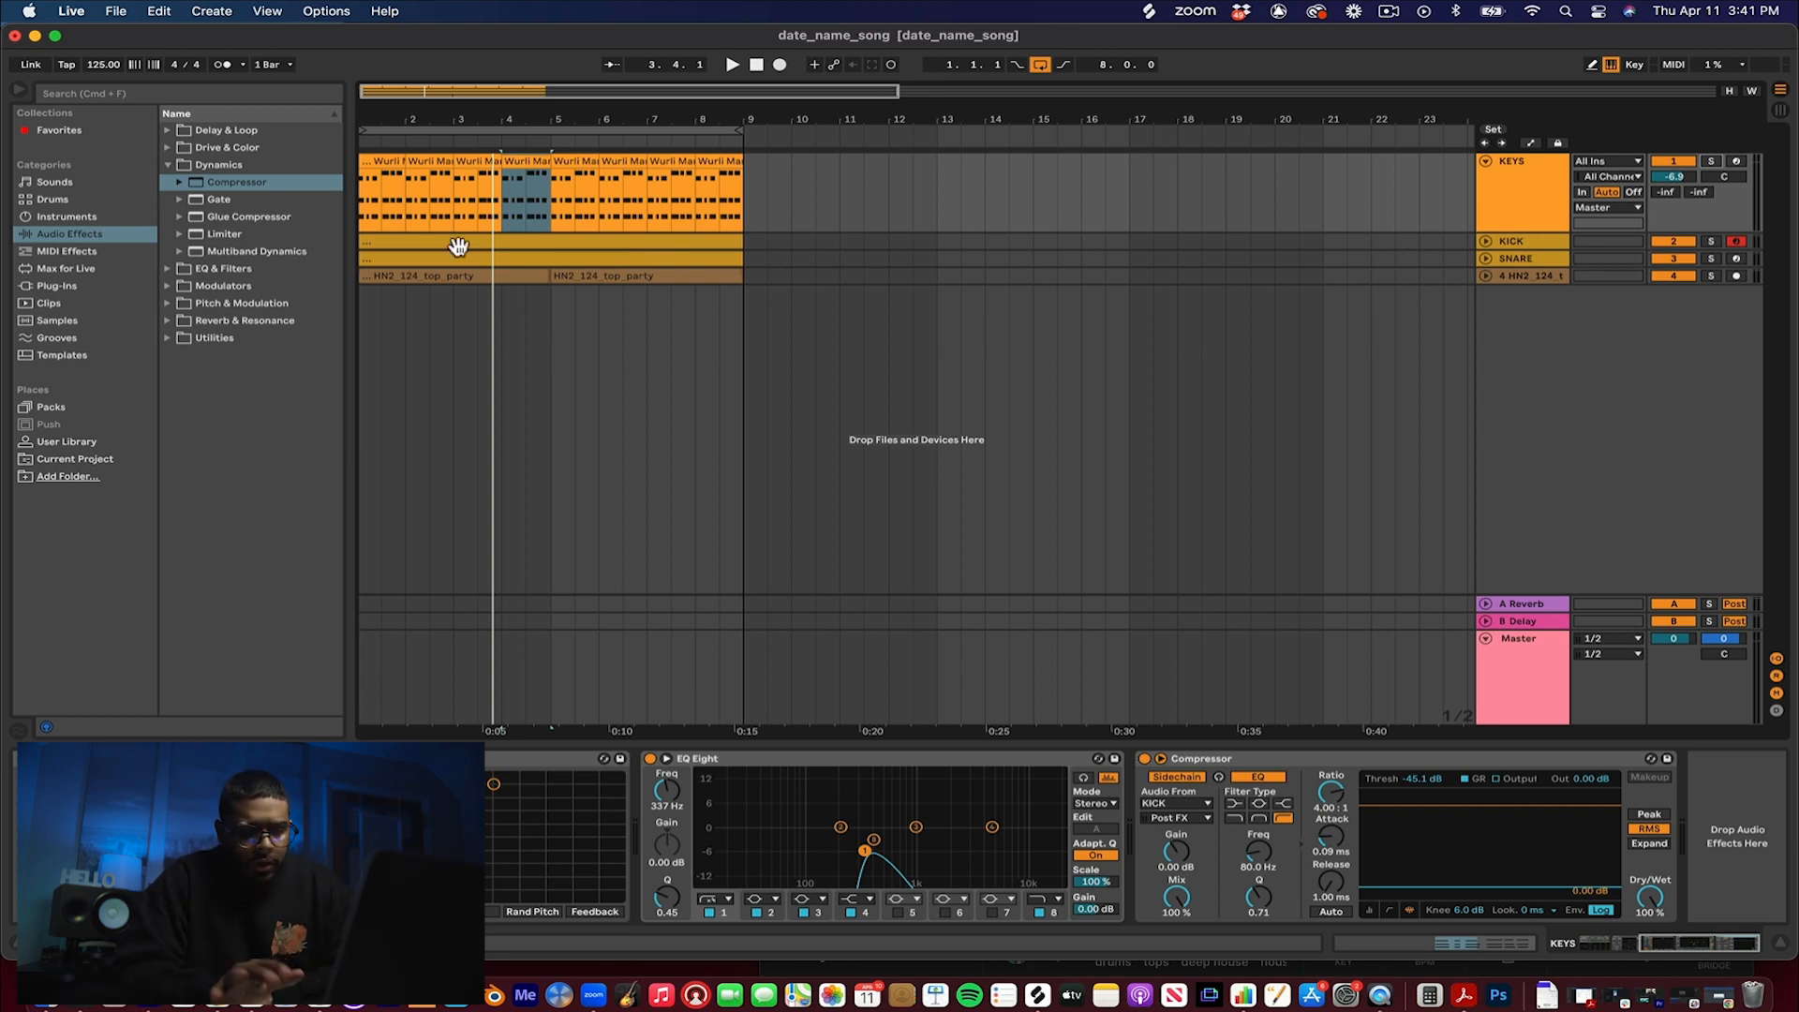
# Step: Examine the browser's Instruments, Audio Effects, Sounds, Plug-Ins, Max for Live, Samples and User Library contents, collapsing the Dynamics folder
pyautogui.click(52, 216)
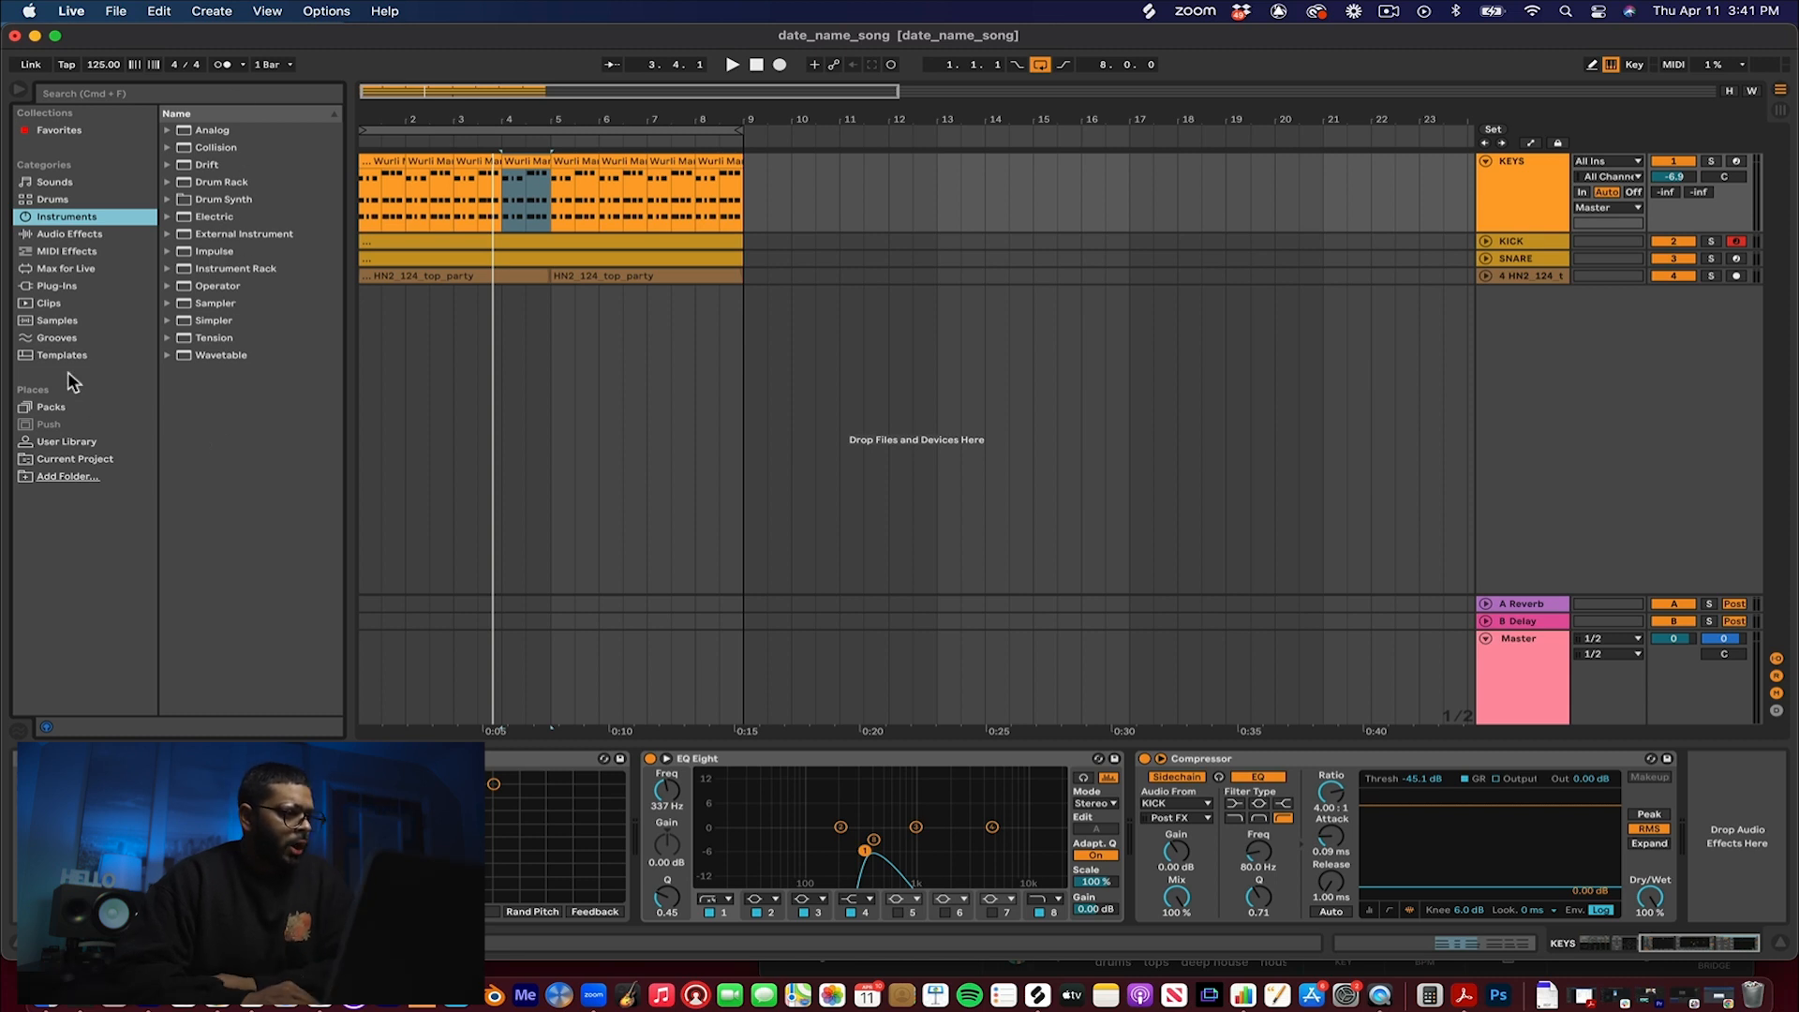
pyautogui.click(53, 232)
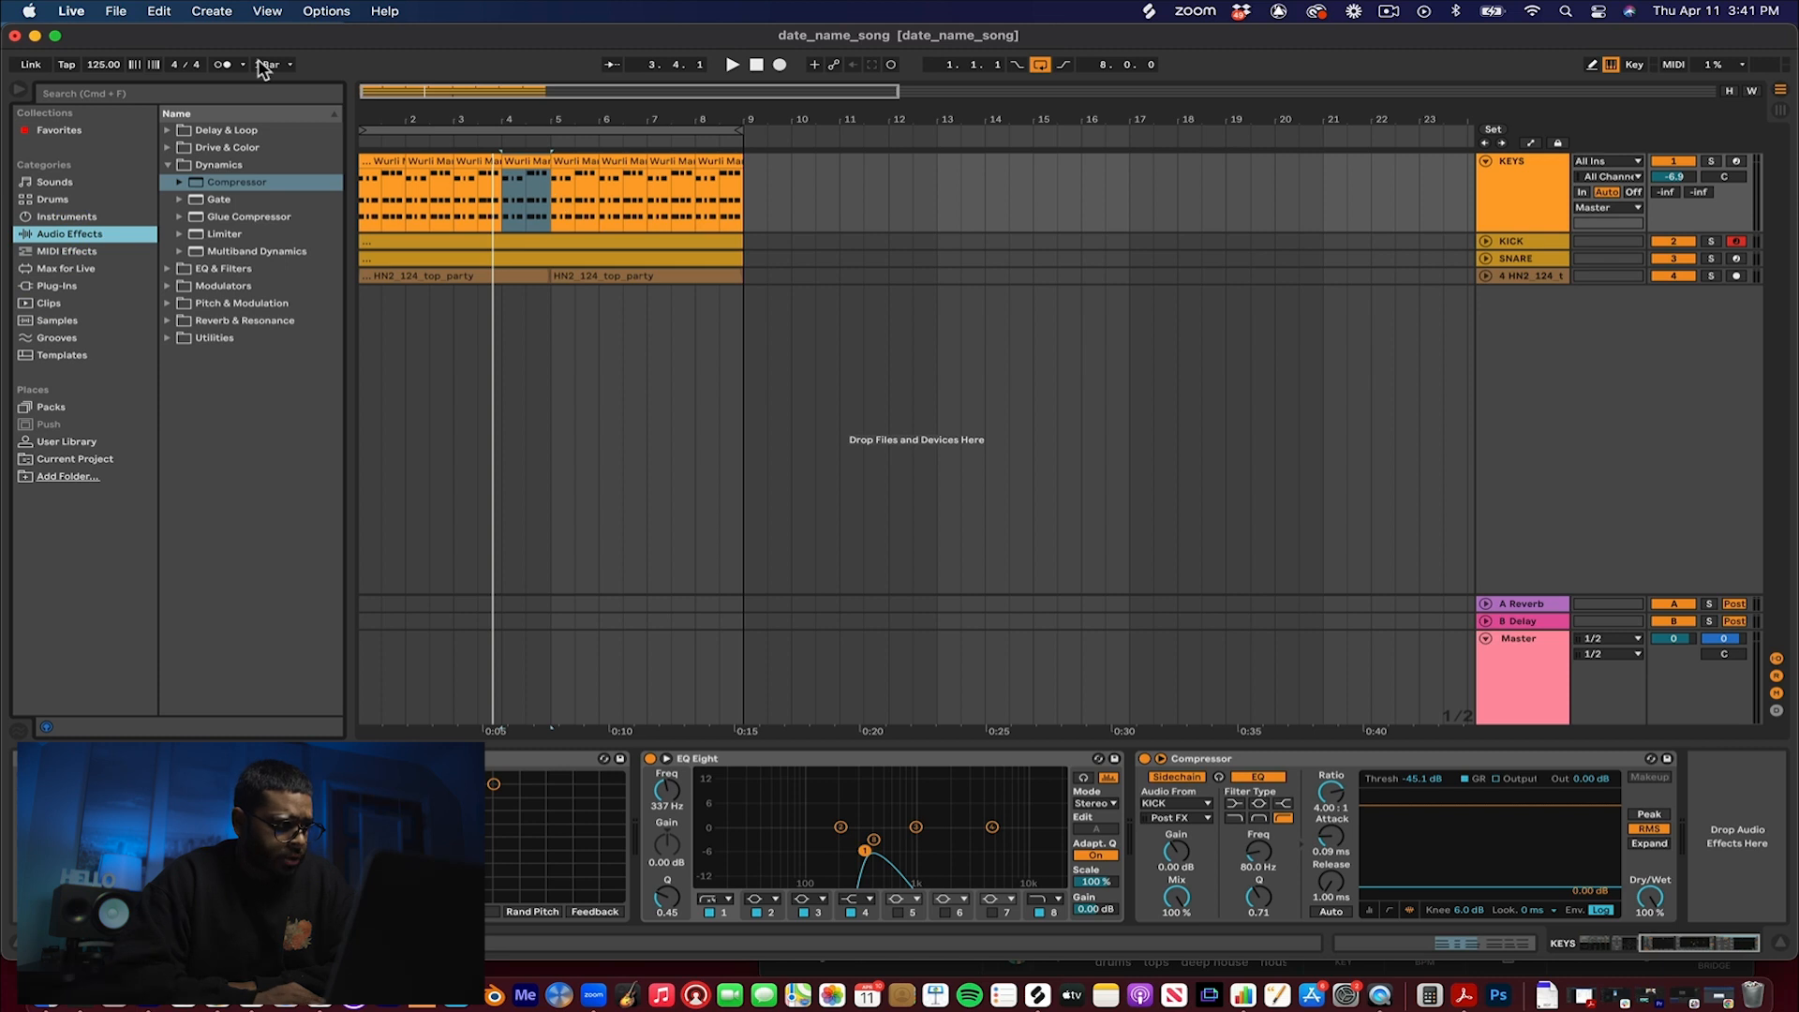
pyautogui.click(167, 165)
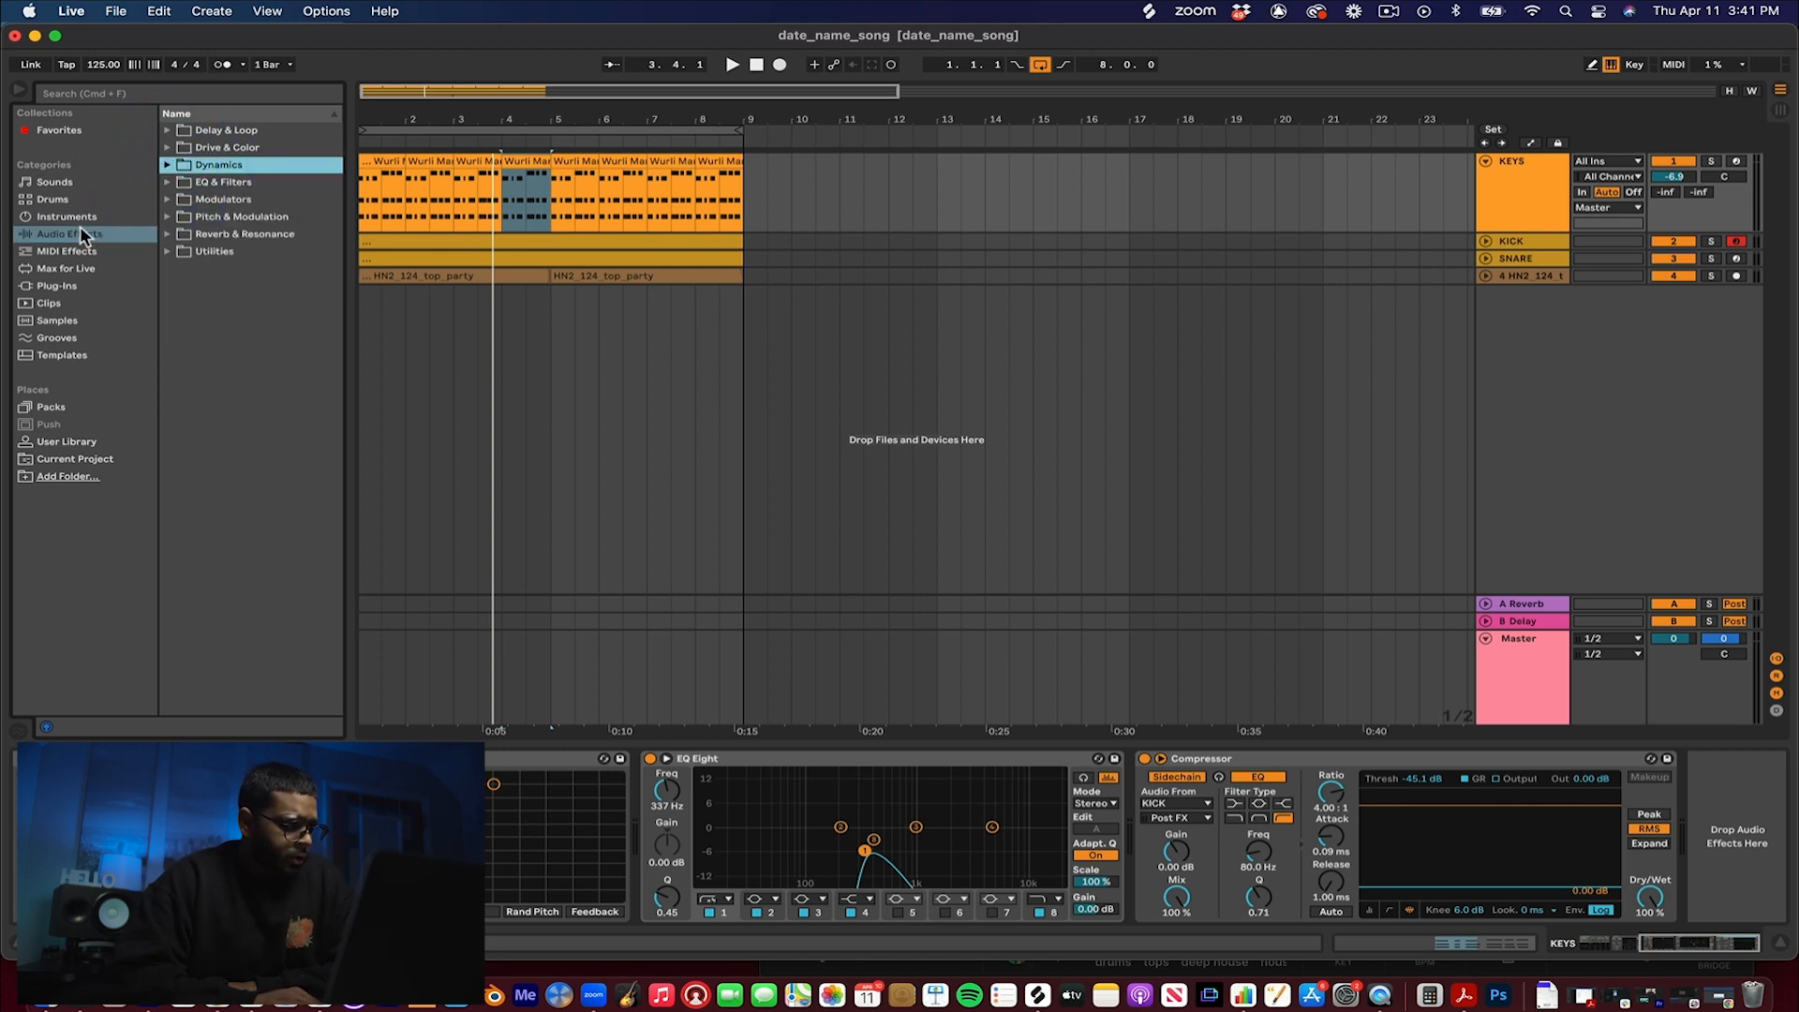
pyautogui.click(75, 182)
pyautogui.click(168, 234)
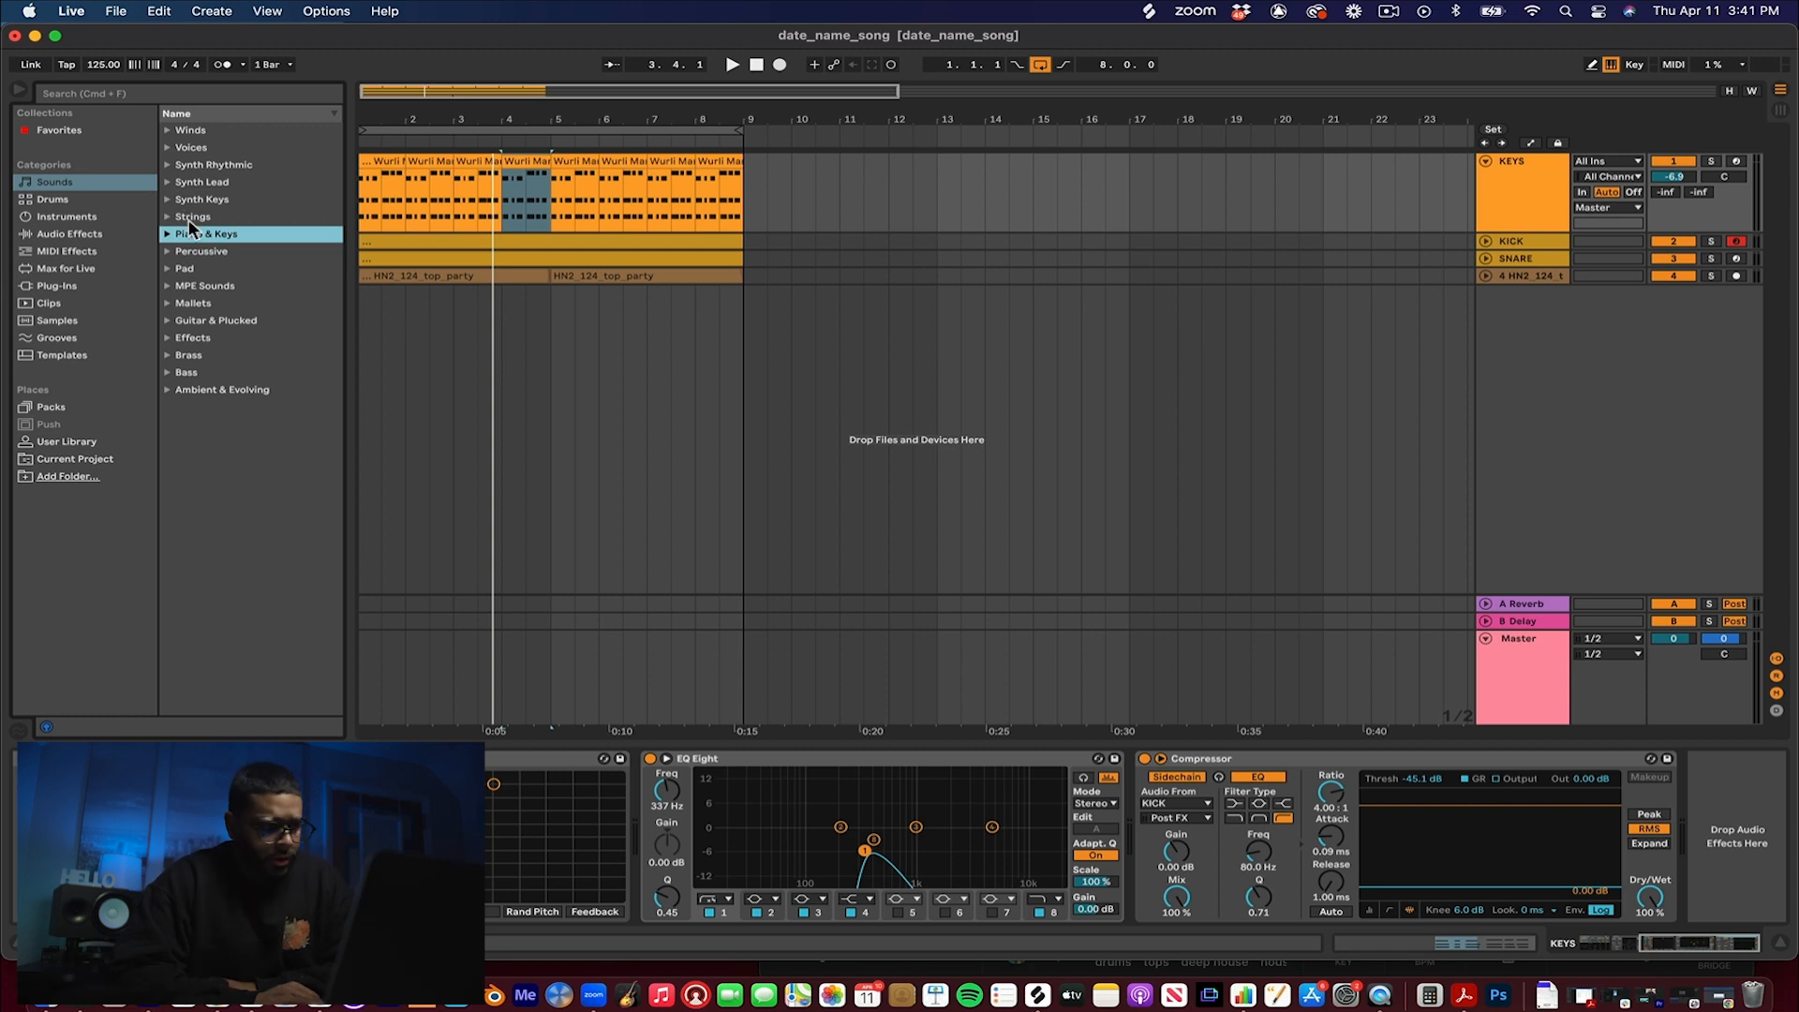
pyautogui.click(73, 287)
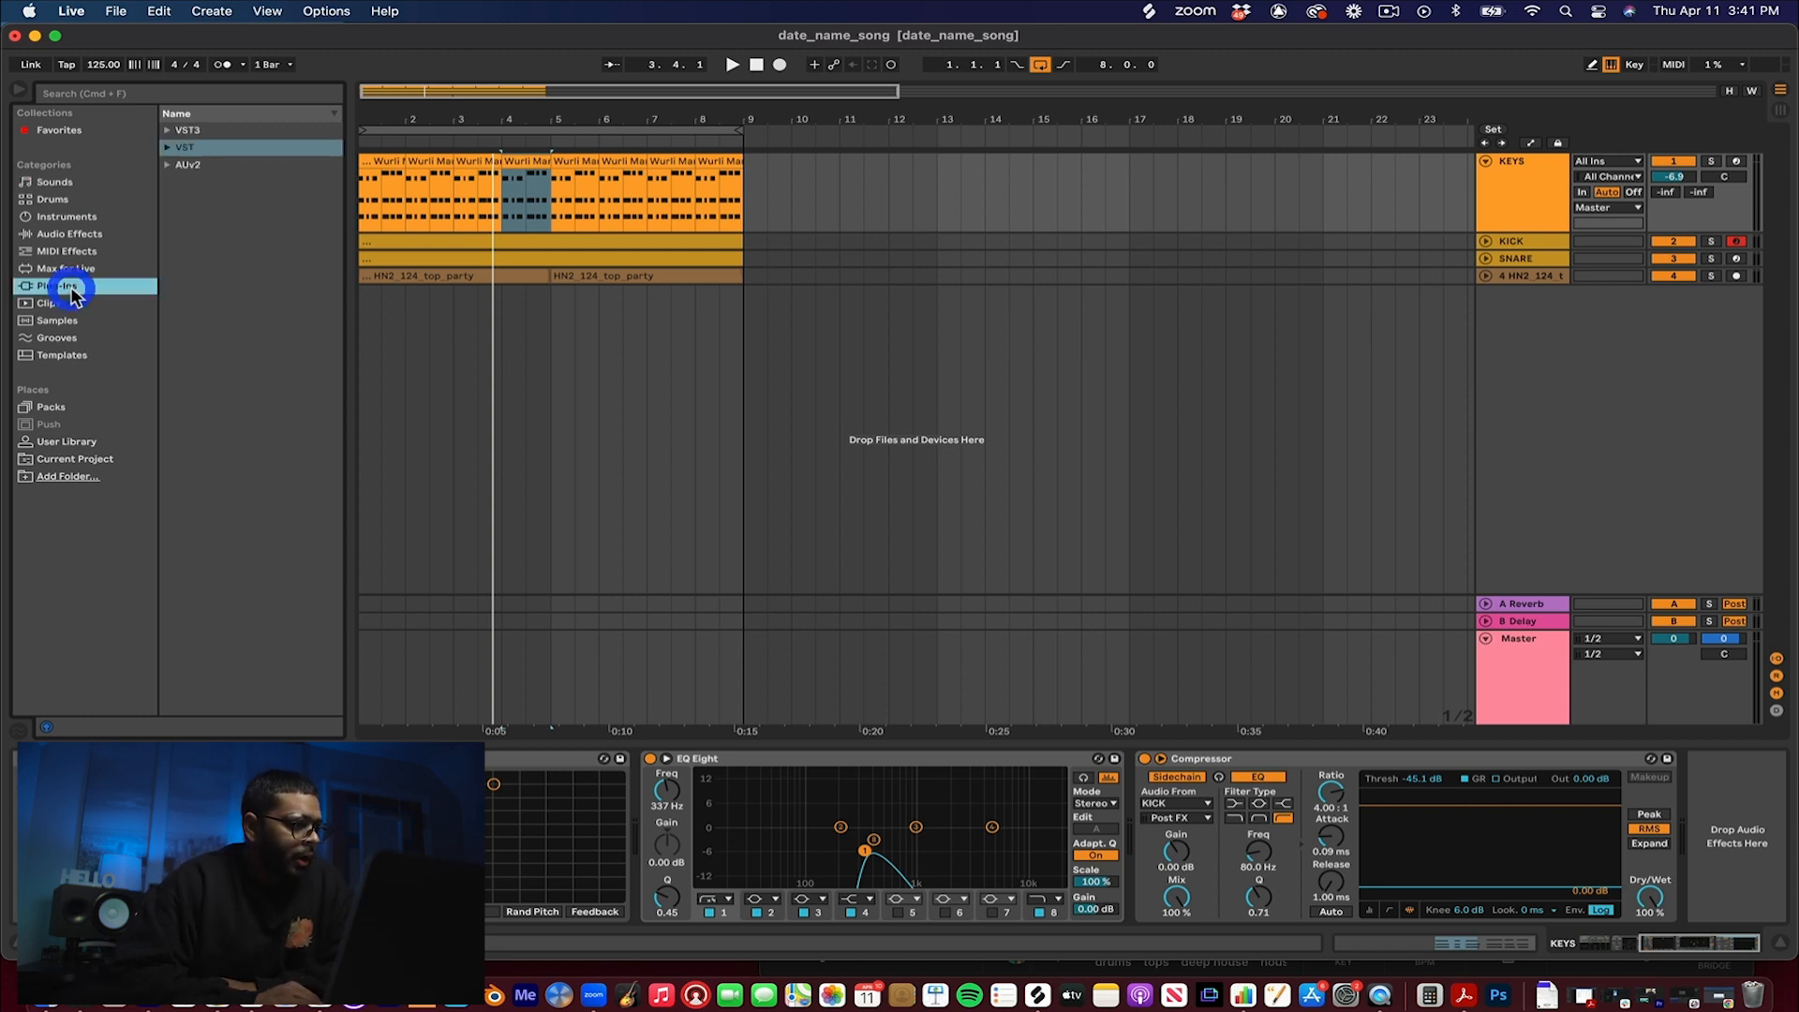
pyautogui.click(69, 268)
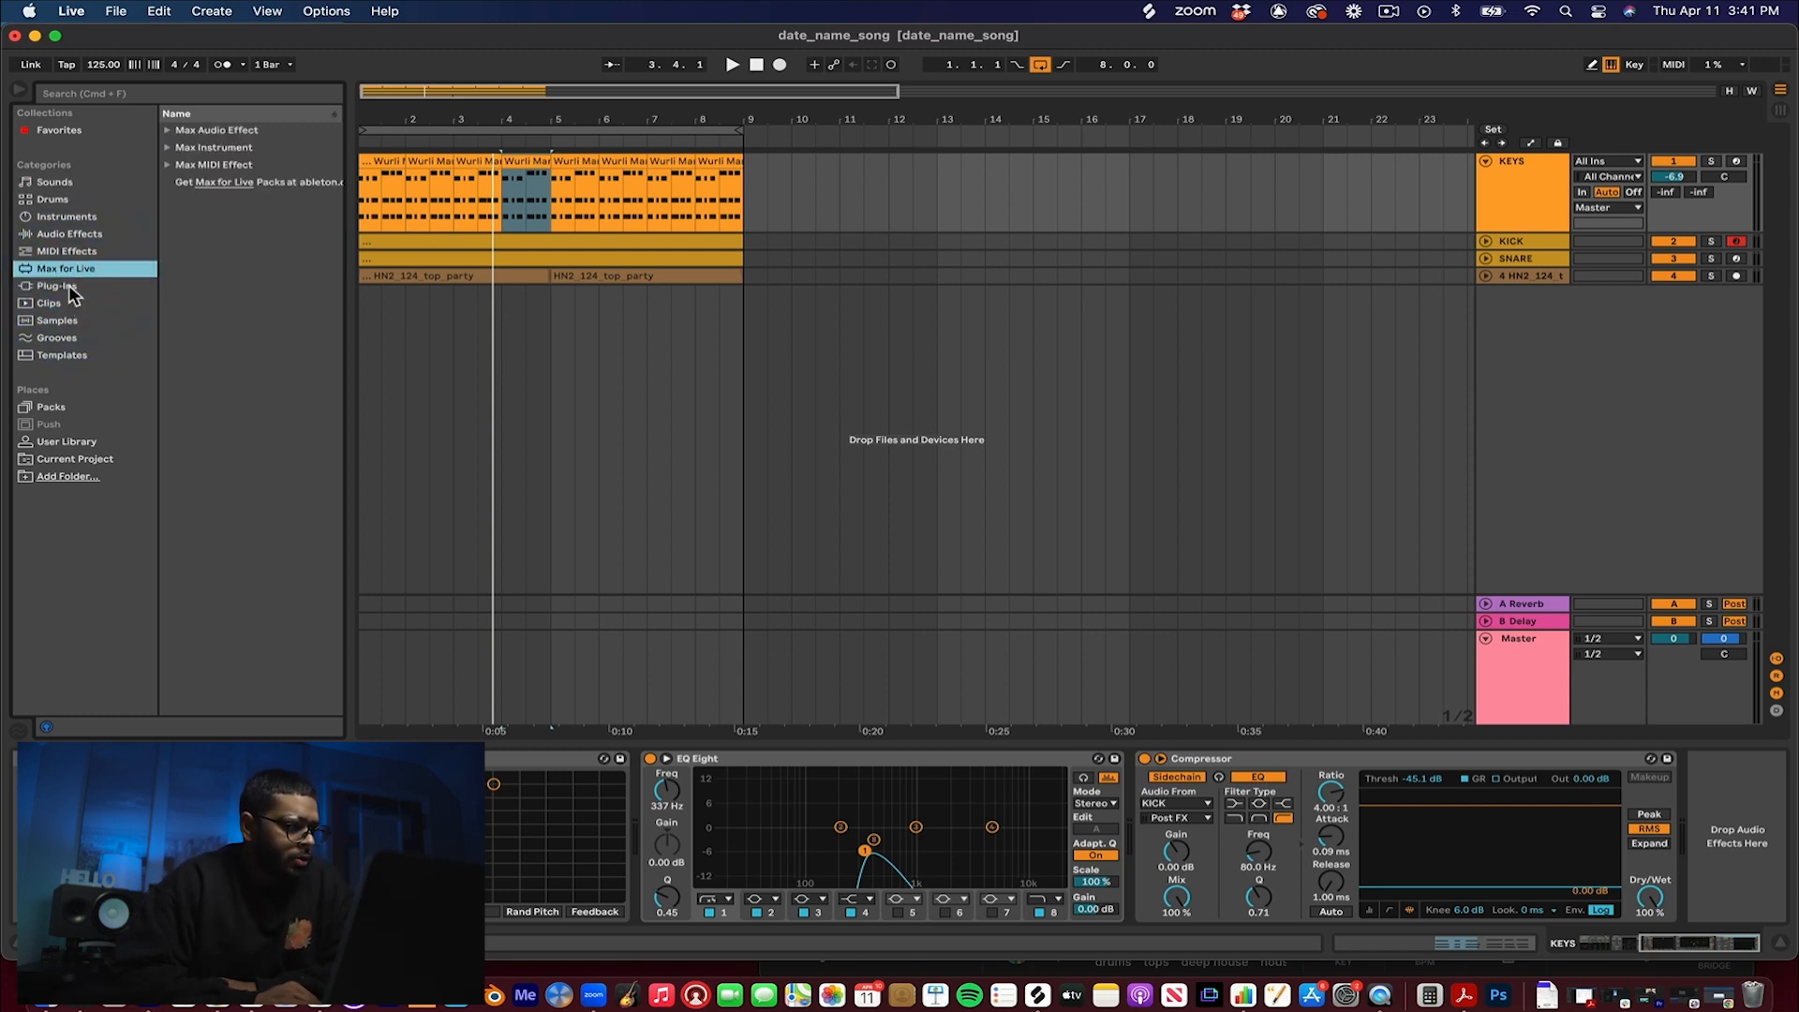
pyautogui.click(69, 285)
pyautogui.click(65, 321)
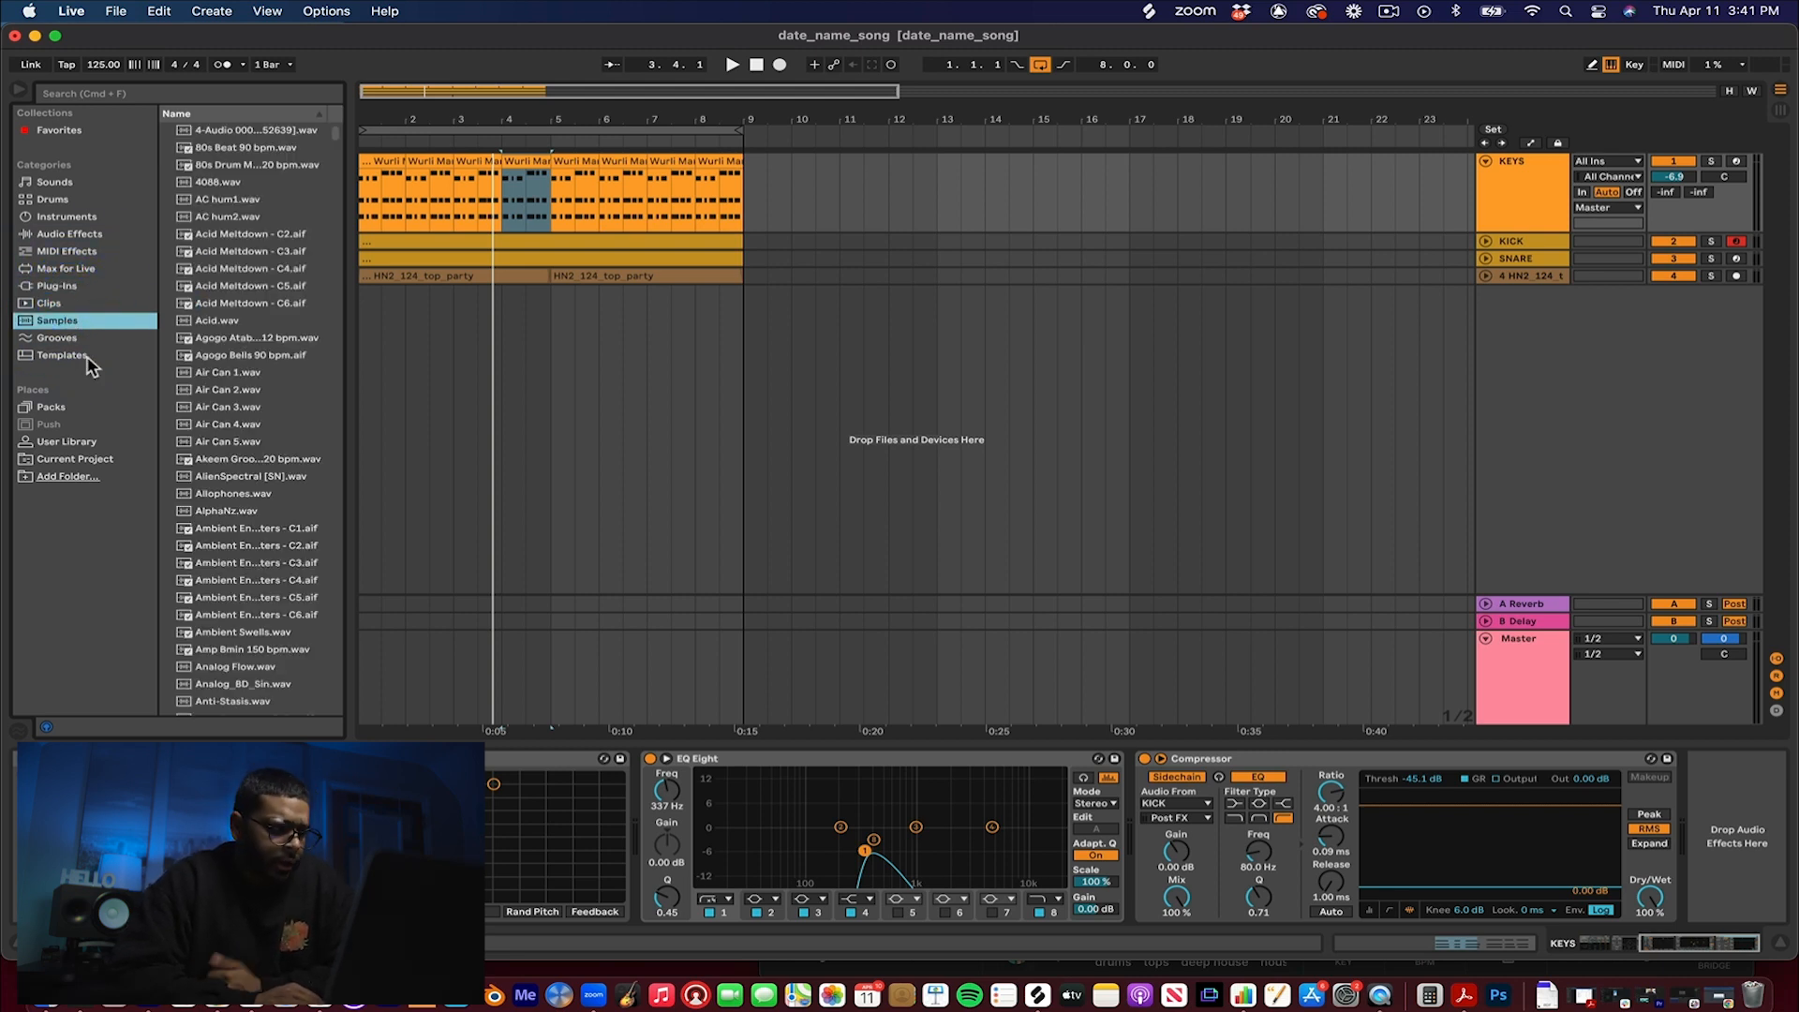
pyautogui.click(94, 440)
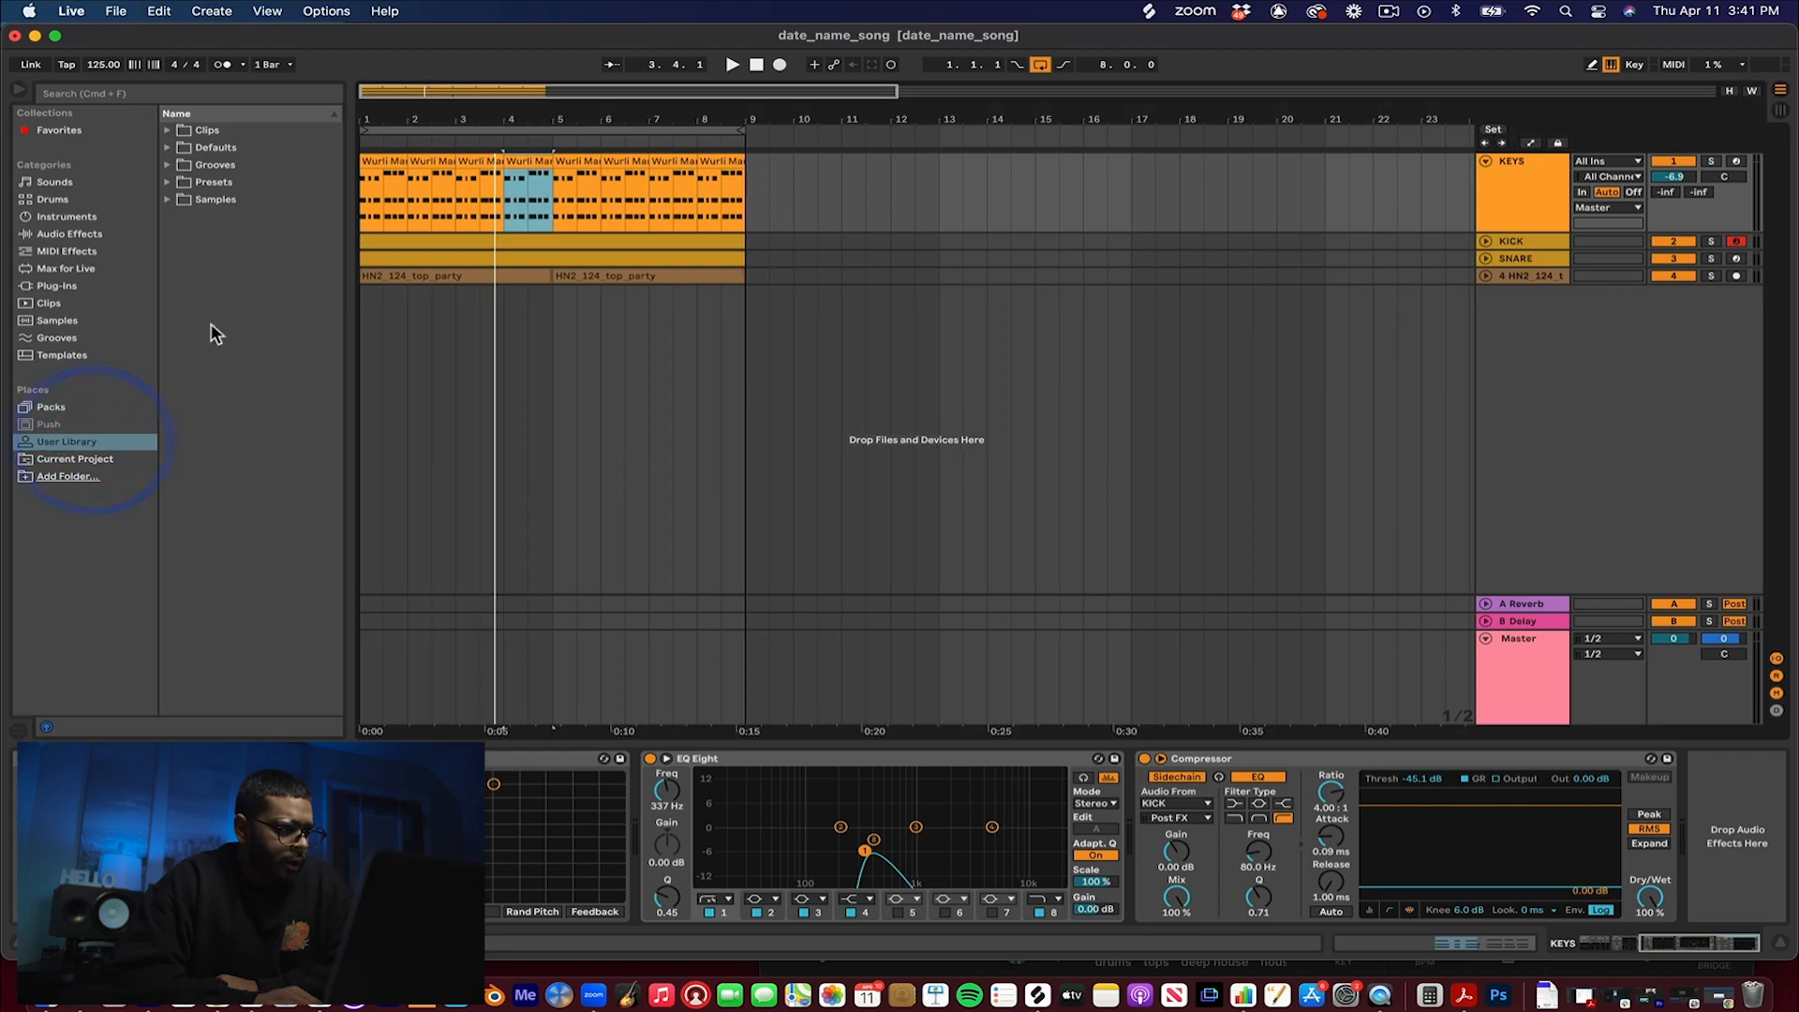